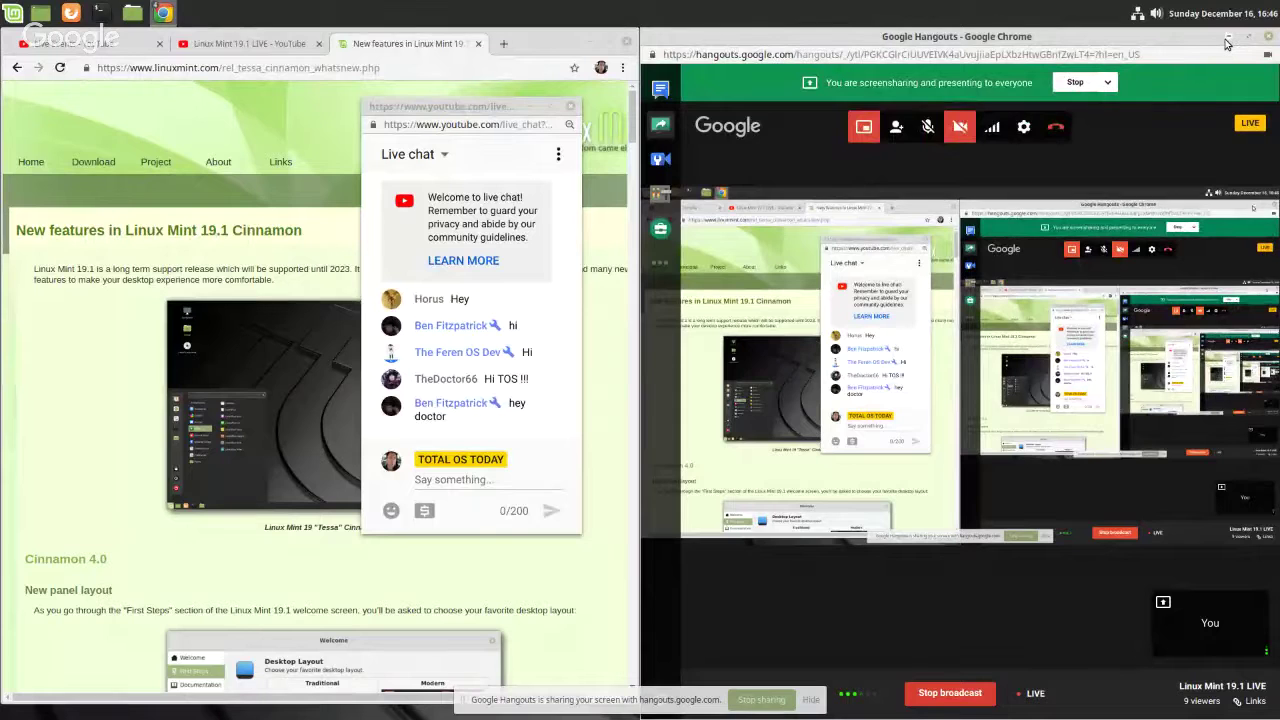
- Clear the Google Hangouts window and the screen-sharing notice off the desktop, placing the live chat window beside the browser
click(1227, 38)
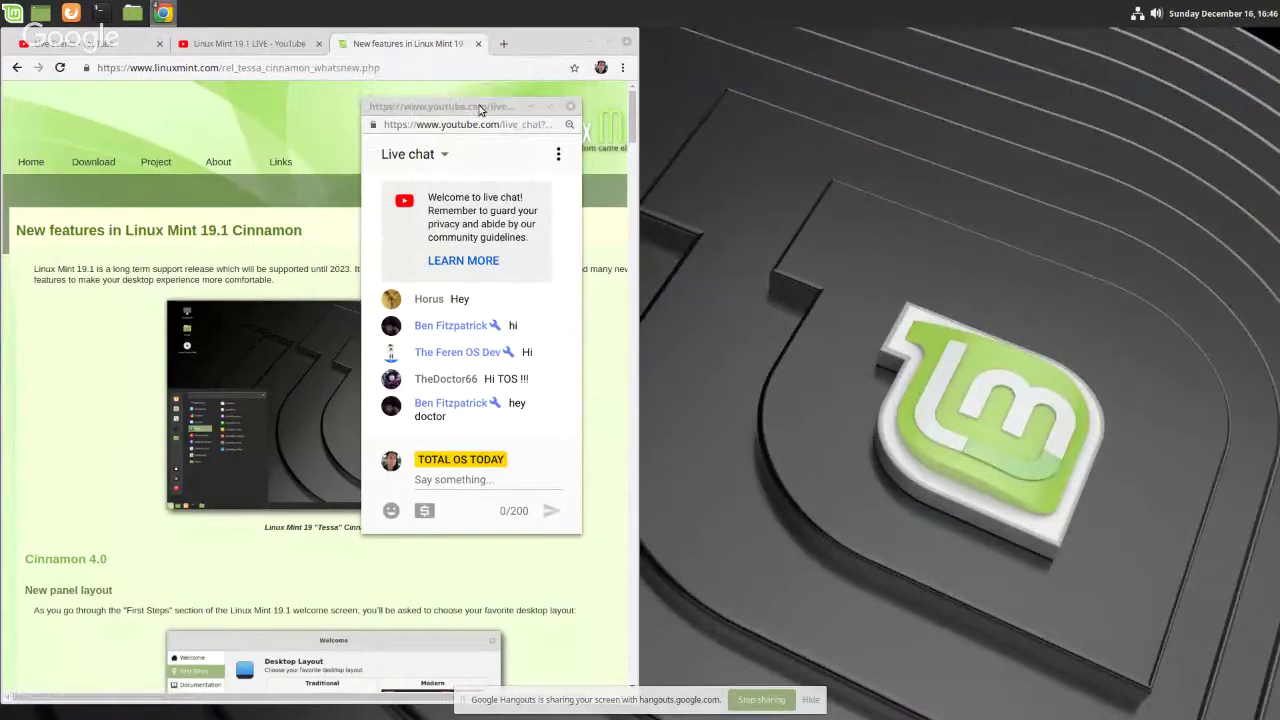
drag(480, 106, 1088, 122)
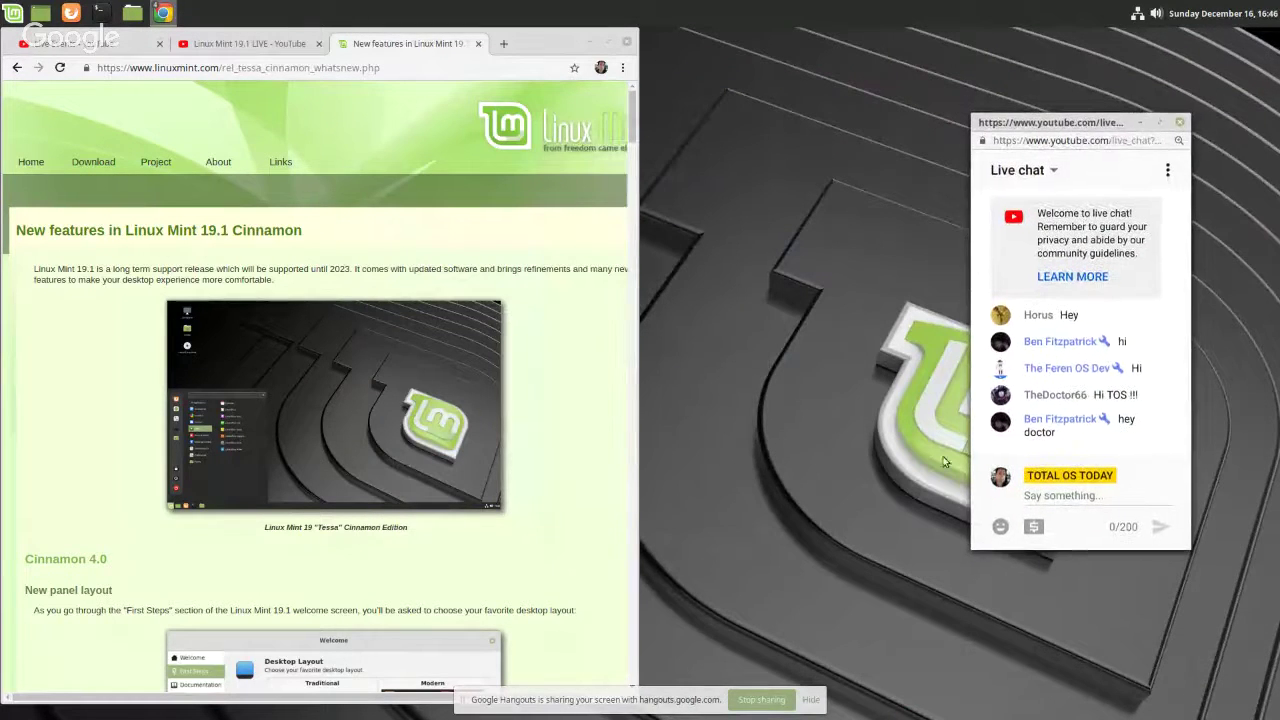
click(812, 700)
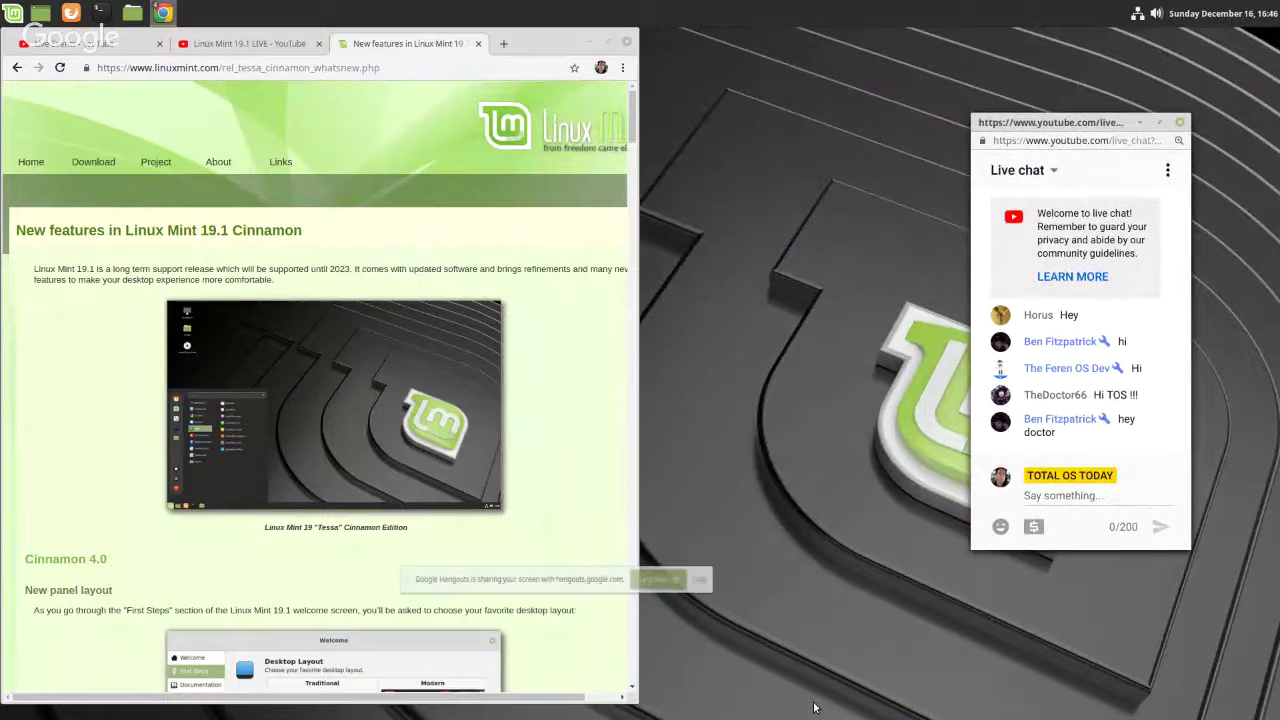
- Shift the live chat window outward and widen the Linux Mint release notes window to fill the space beside it
drag(524, 36, 756, 64)
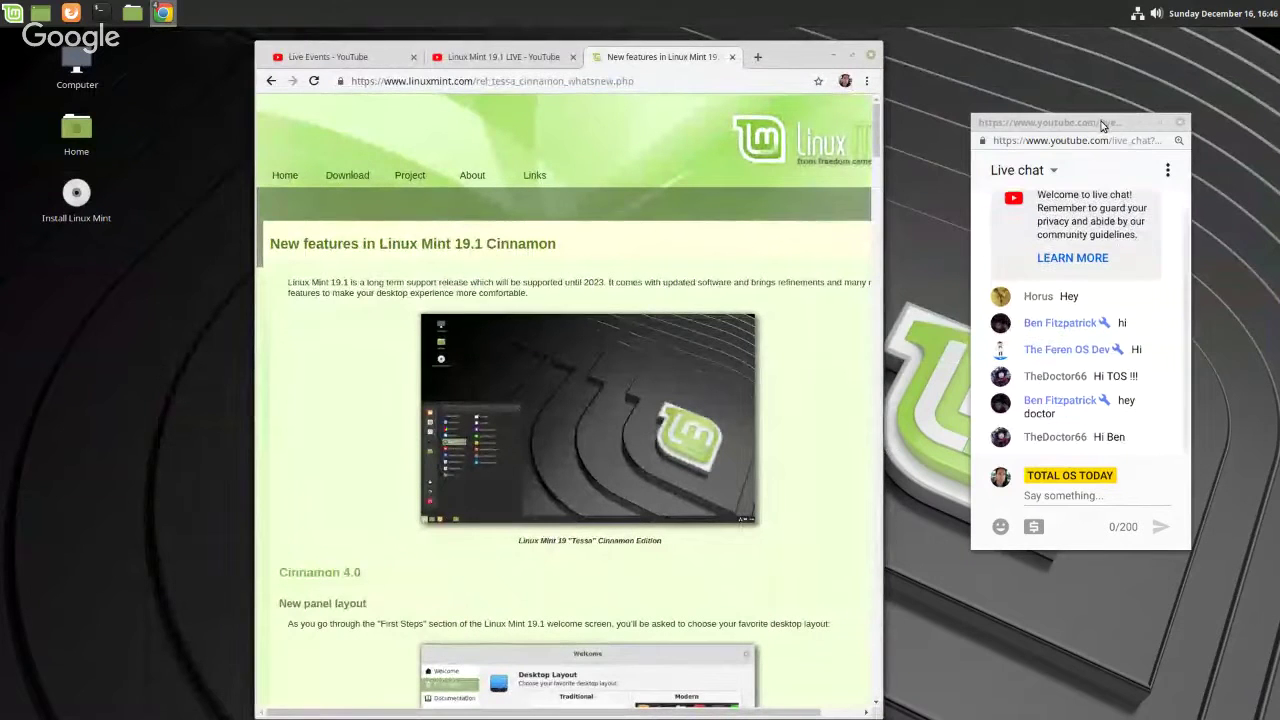
drag(1101, 120, 1174, 122)
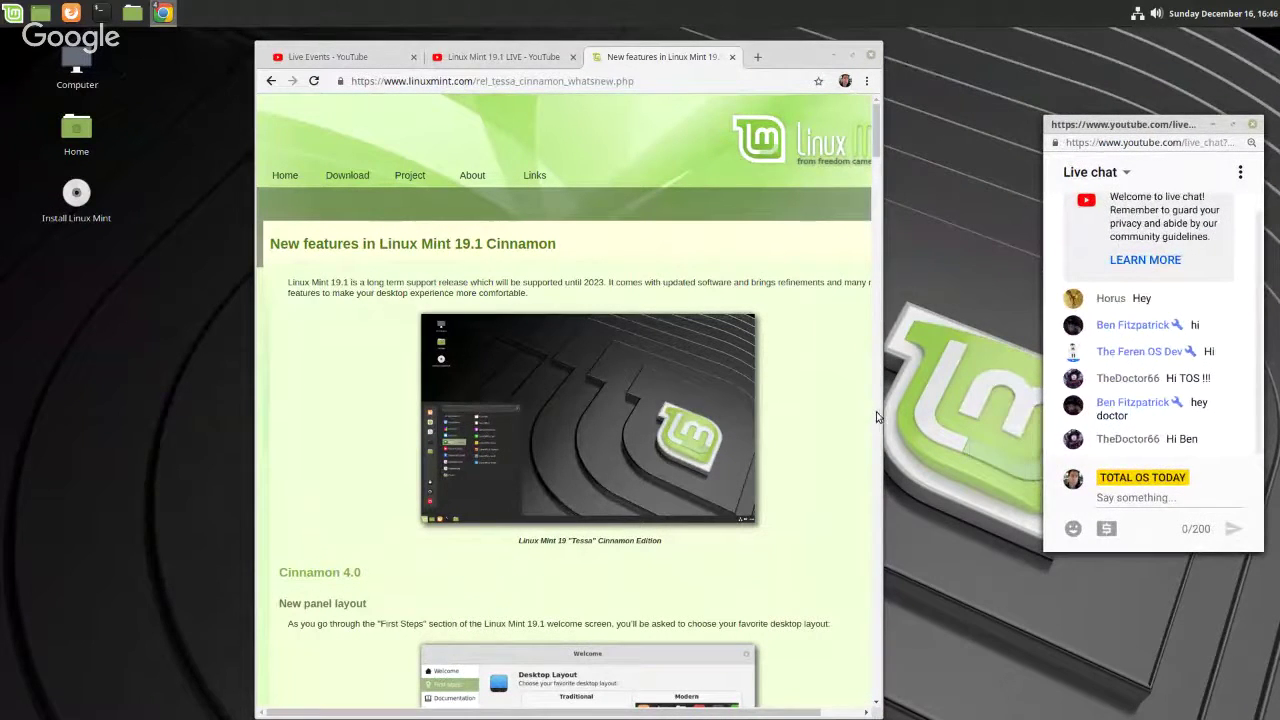
drag(879, 414, 1020, 412)
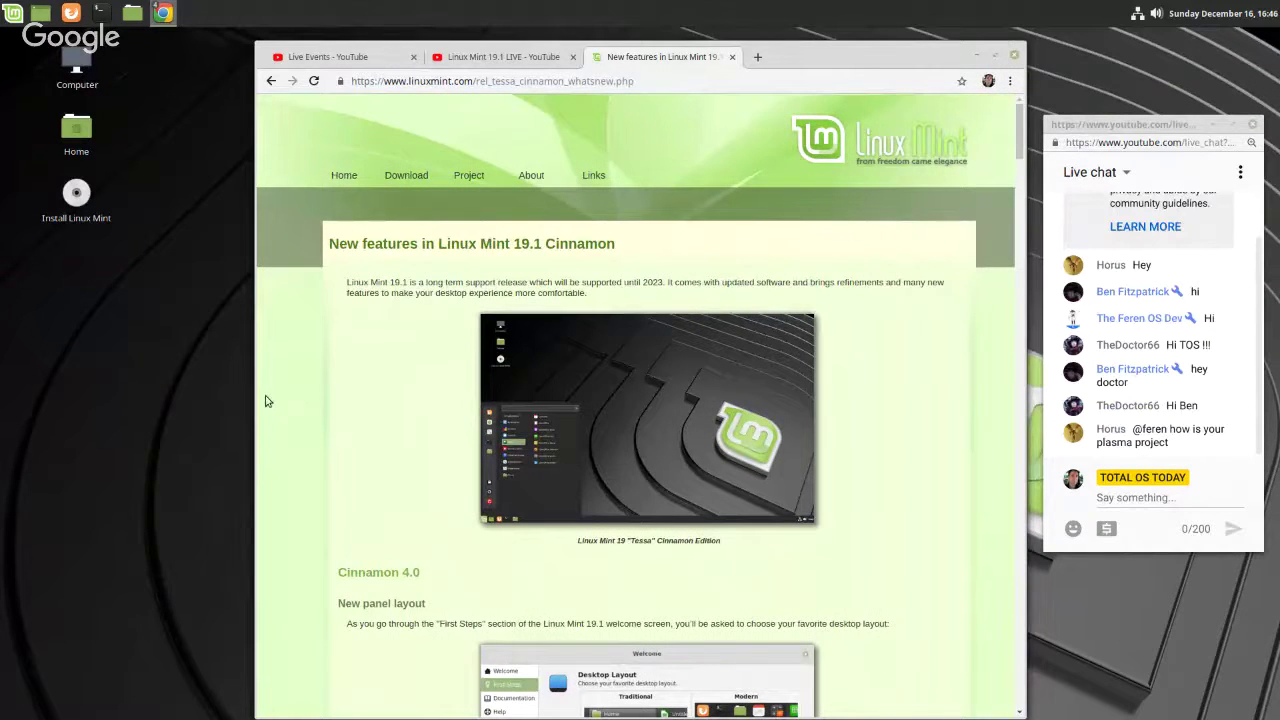
drag(256, 392, 52, 354)
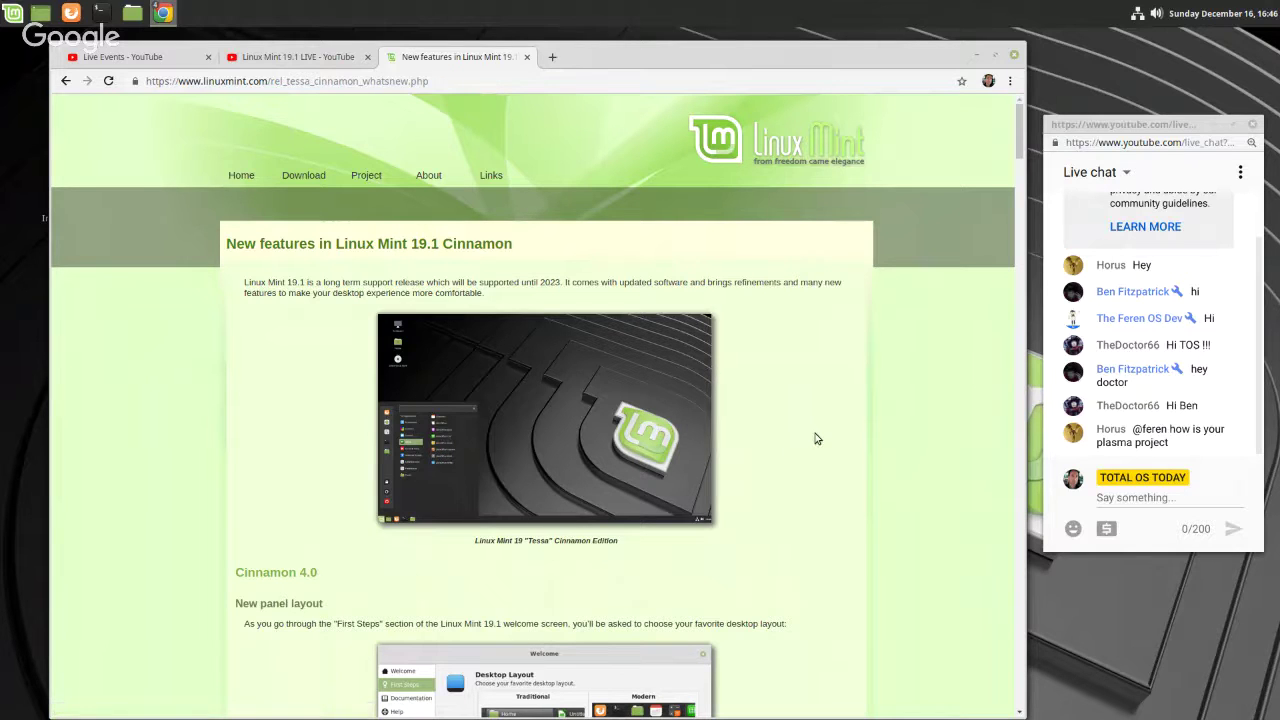
- Read the New panel layout section of the Cinnamon 4.0 notes, including the desktop layout choices and panel settings
scroll(815, 439, down, 5)
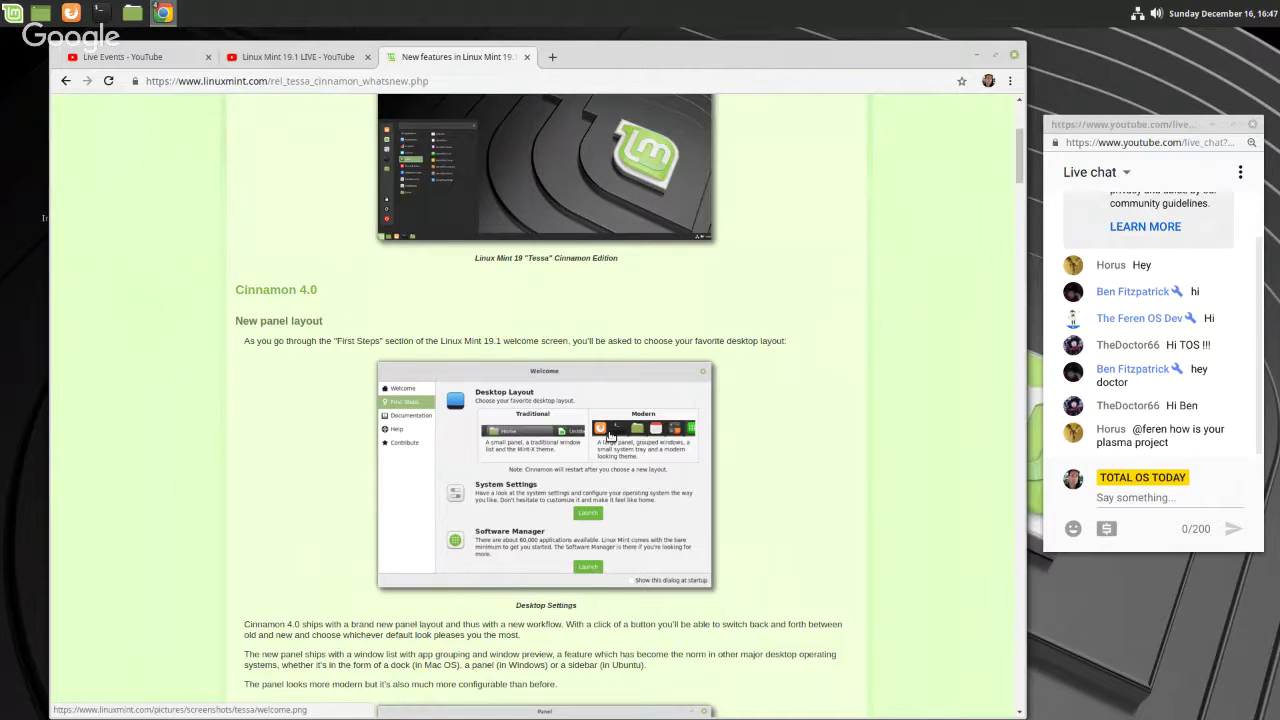
scroll(610, 437, down, 4)
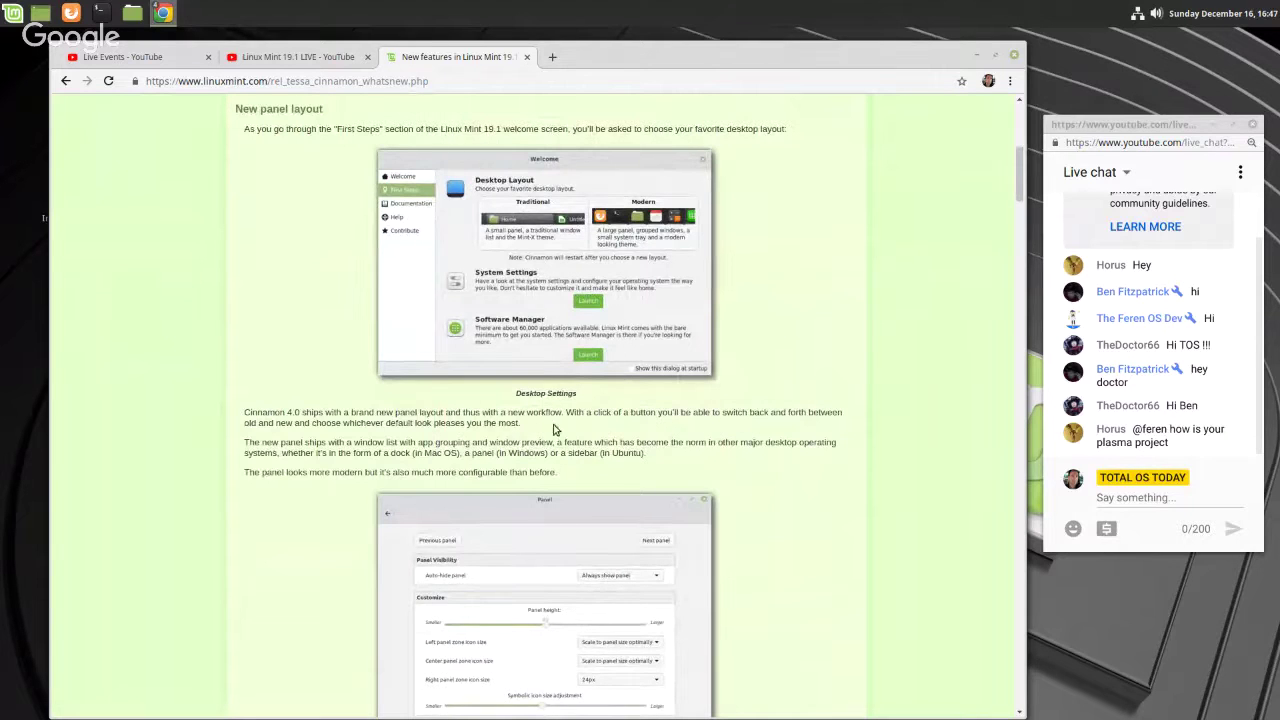
scroll(686, 467, down, 4)
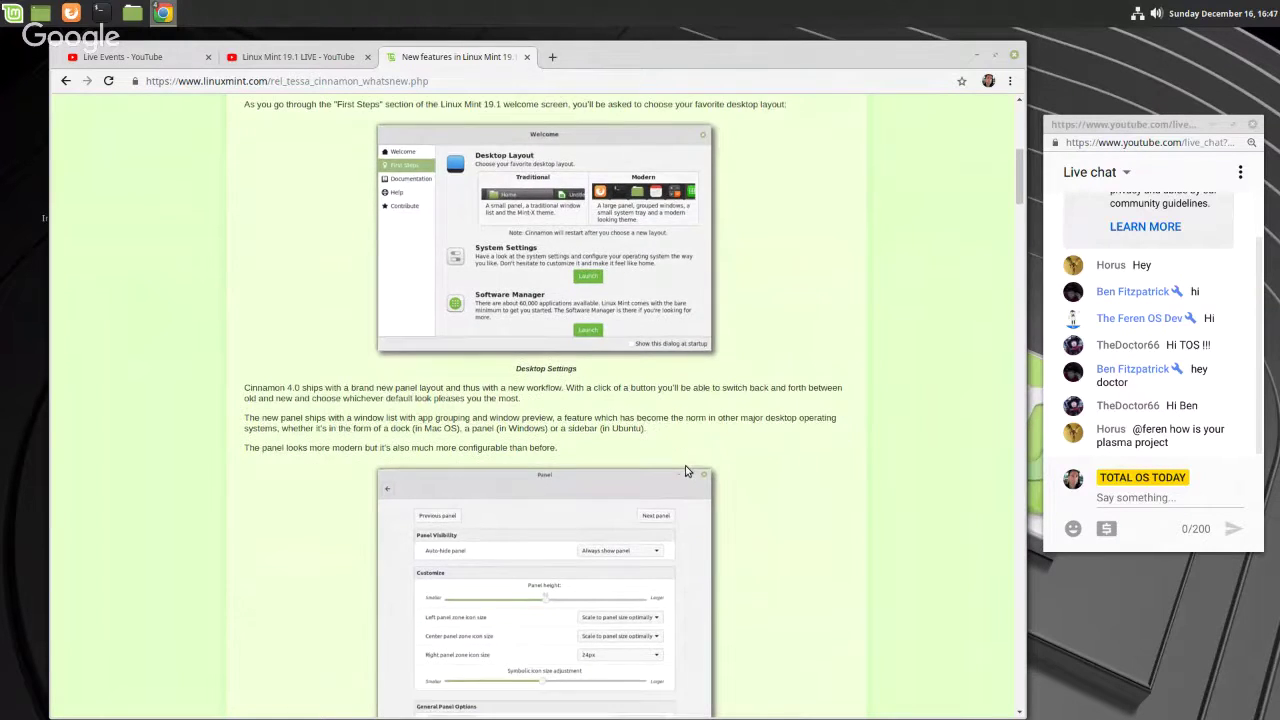
scroll(686, 467, down, 1)
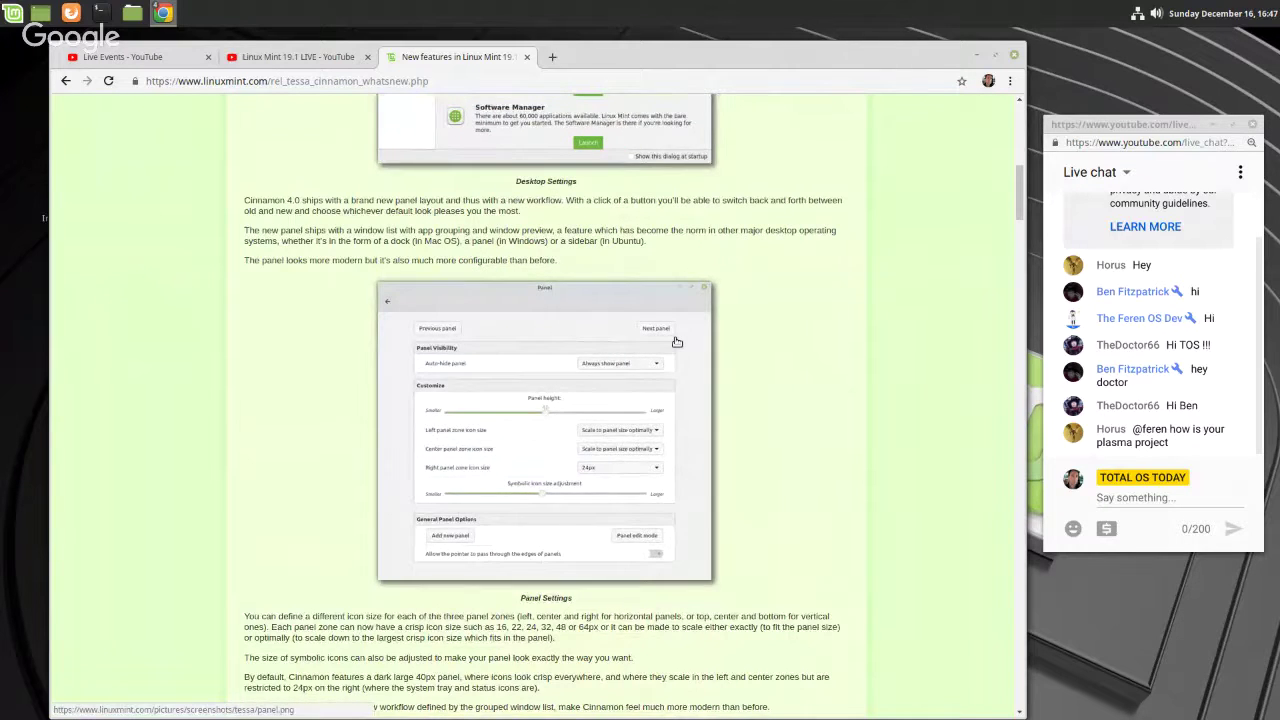
scroll(676, 342, down, 6)
scroll(676, 338, down, 1)
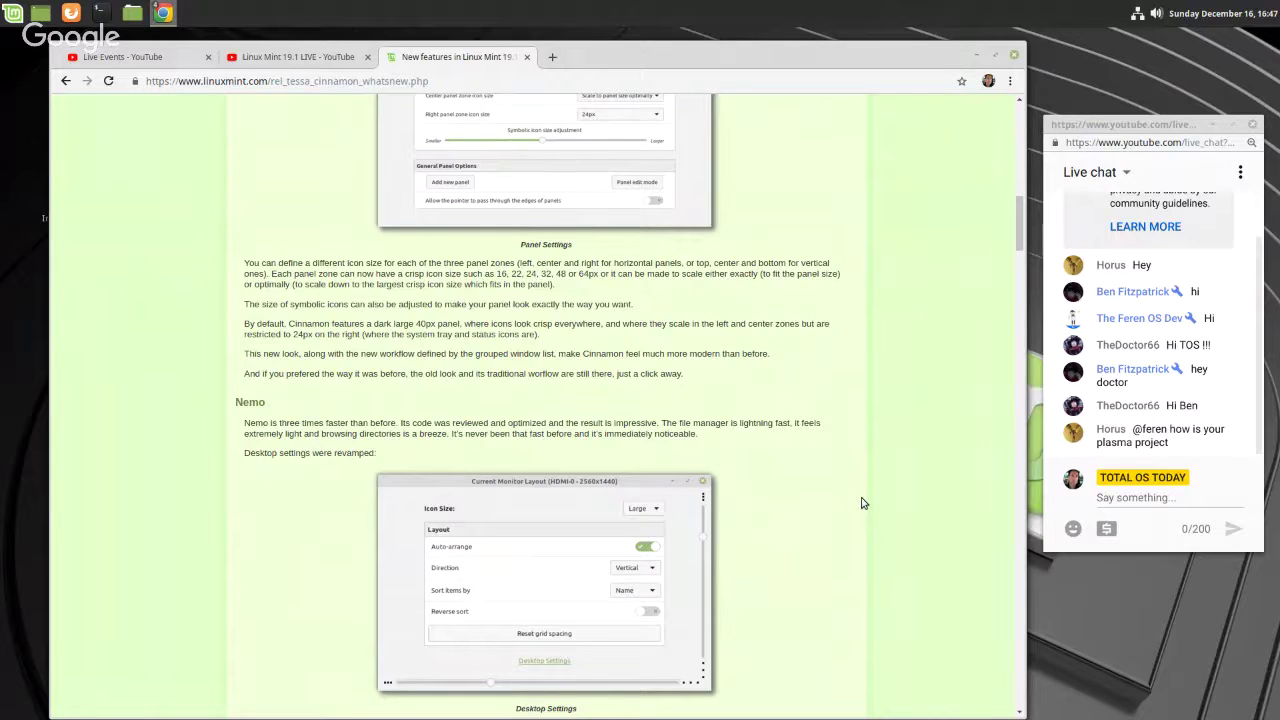
- Review the Nemo section on desktop settings, file manager preferences and per-directory thumbnails, up to the Cinnamon improvements list
scroll(792, 372, down, 2)
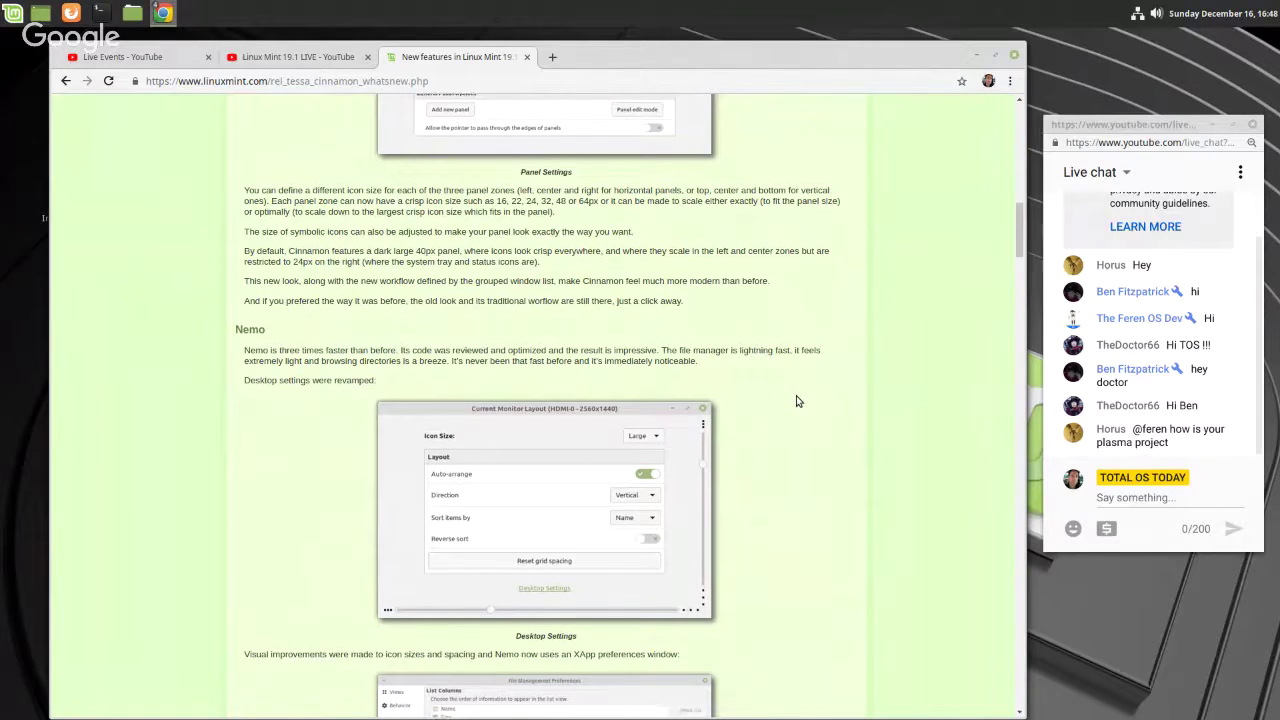
scroll(797, 401, down, 3)
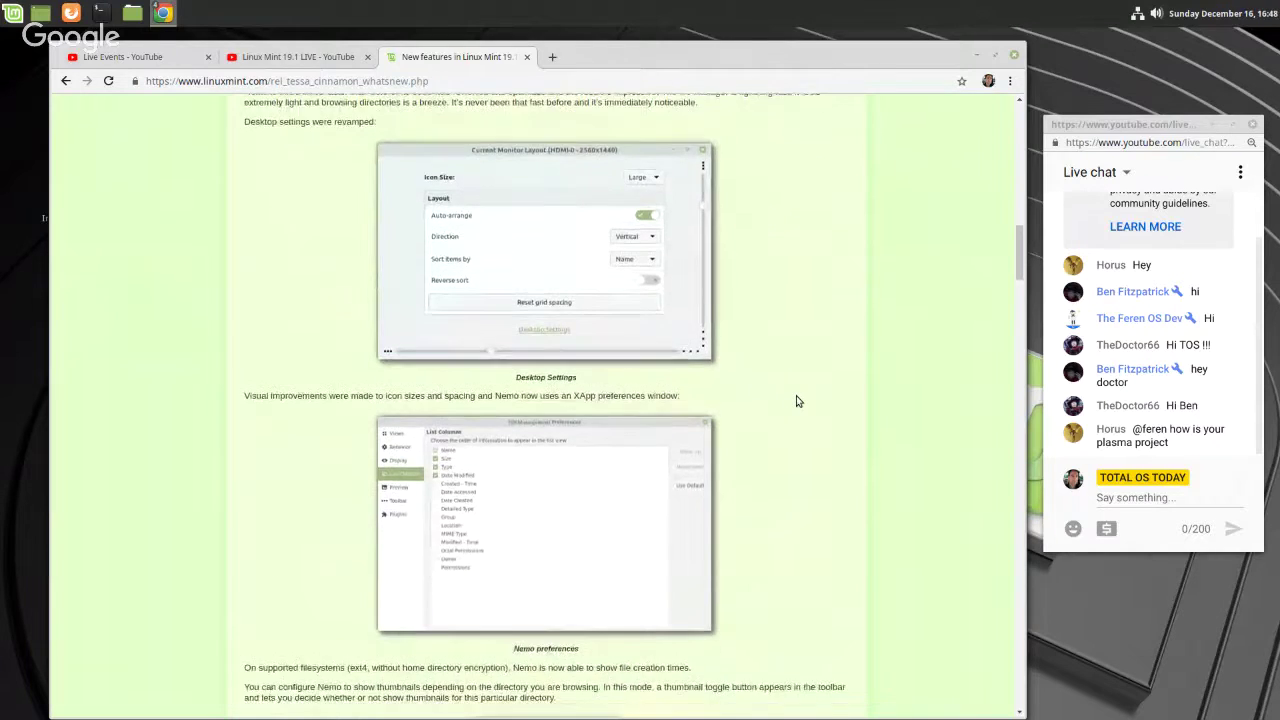
scroll(797, 401, down, 2)
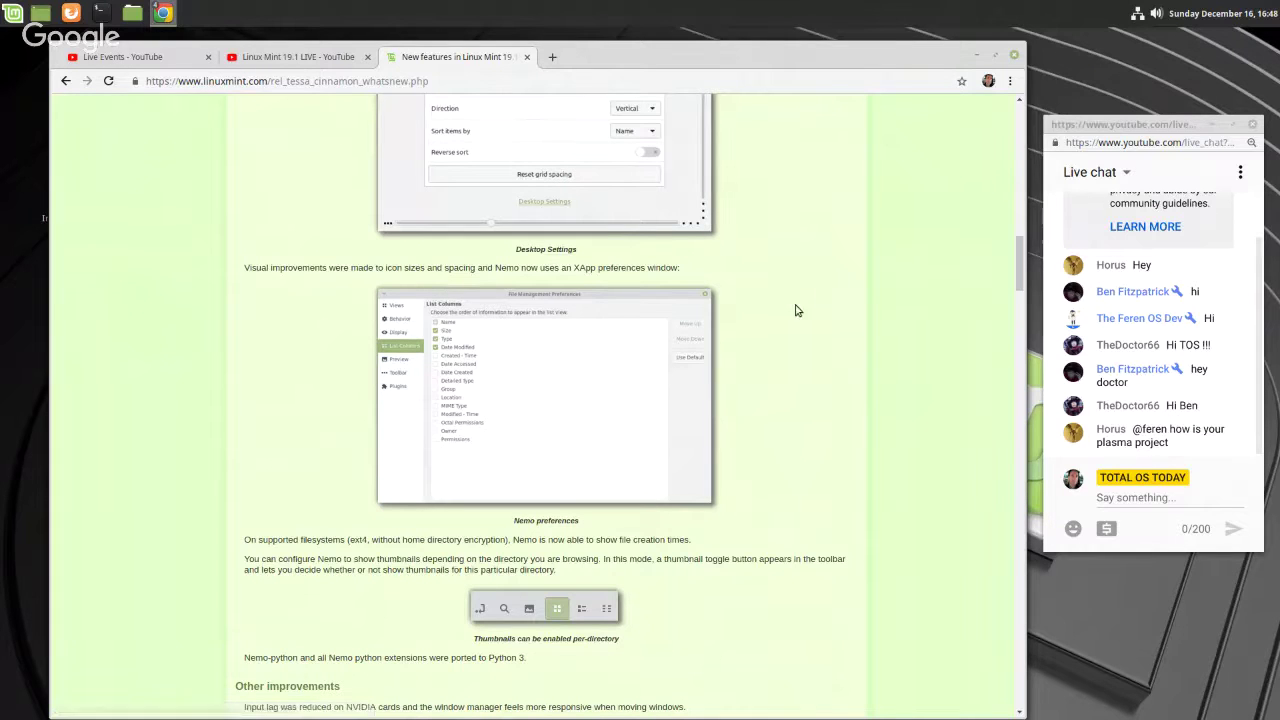
scroll(818, 345, down, 5)
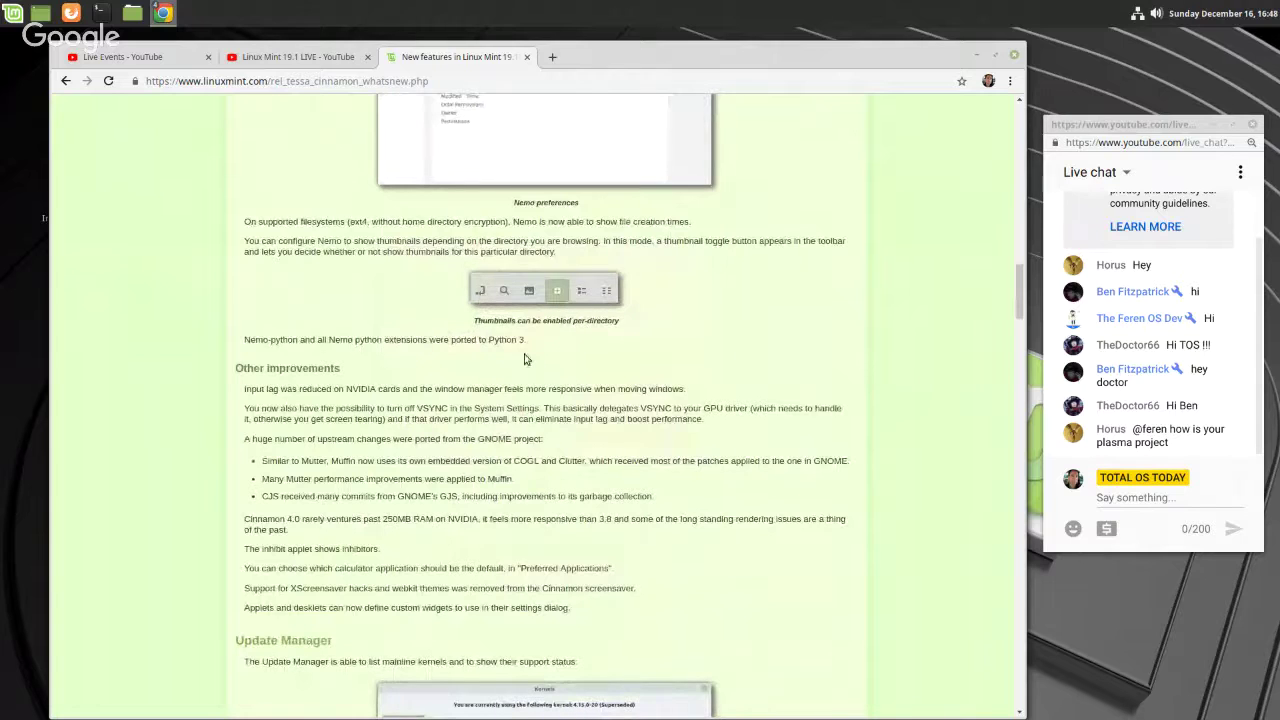
- Review the Update Manager, Software Sources and Input Methods sections of the Linux Mint 19.1 release notes
scroll(830, 428, down, 4)
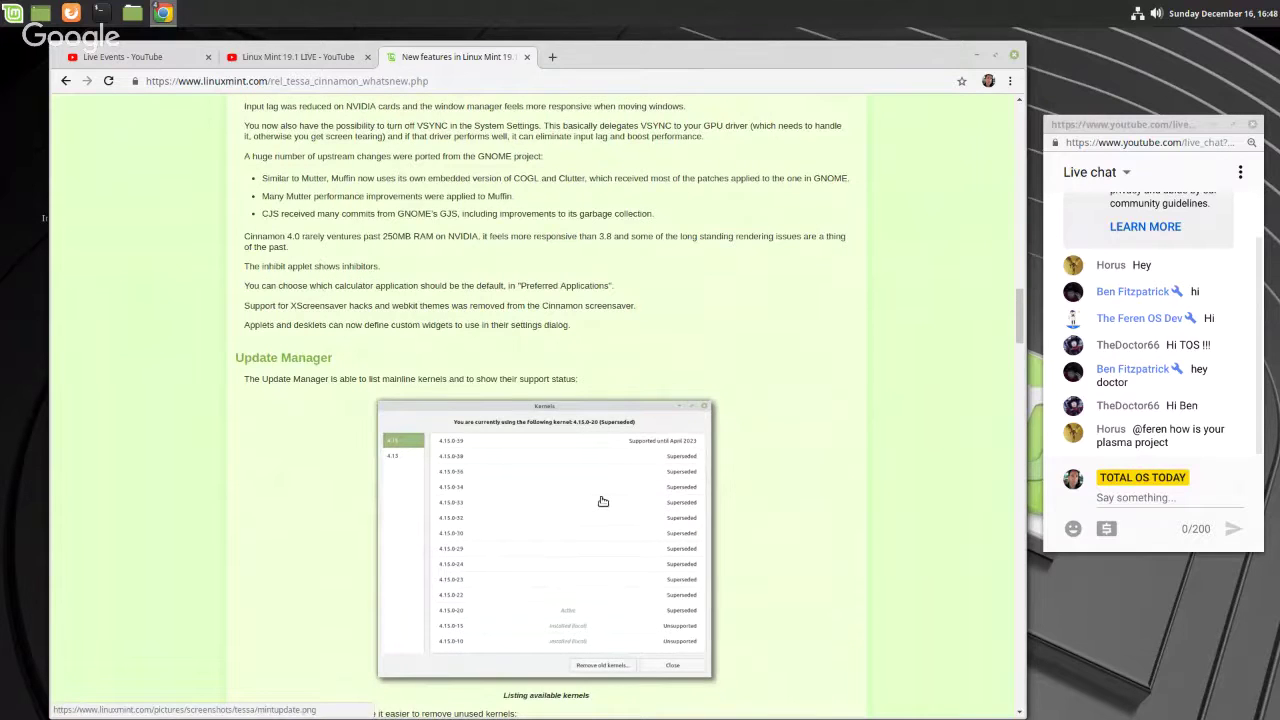
scroll(600, 500, down, 4)
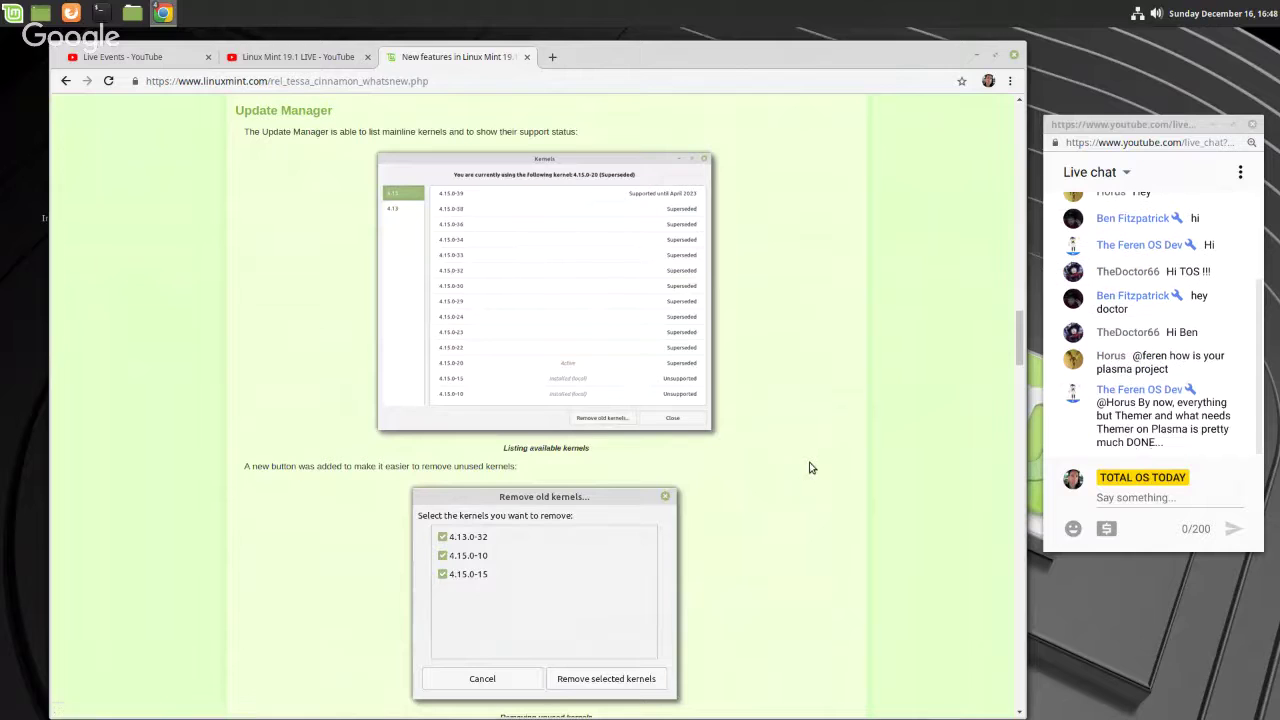
scroll(811, 468, down, 4)
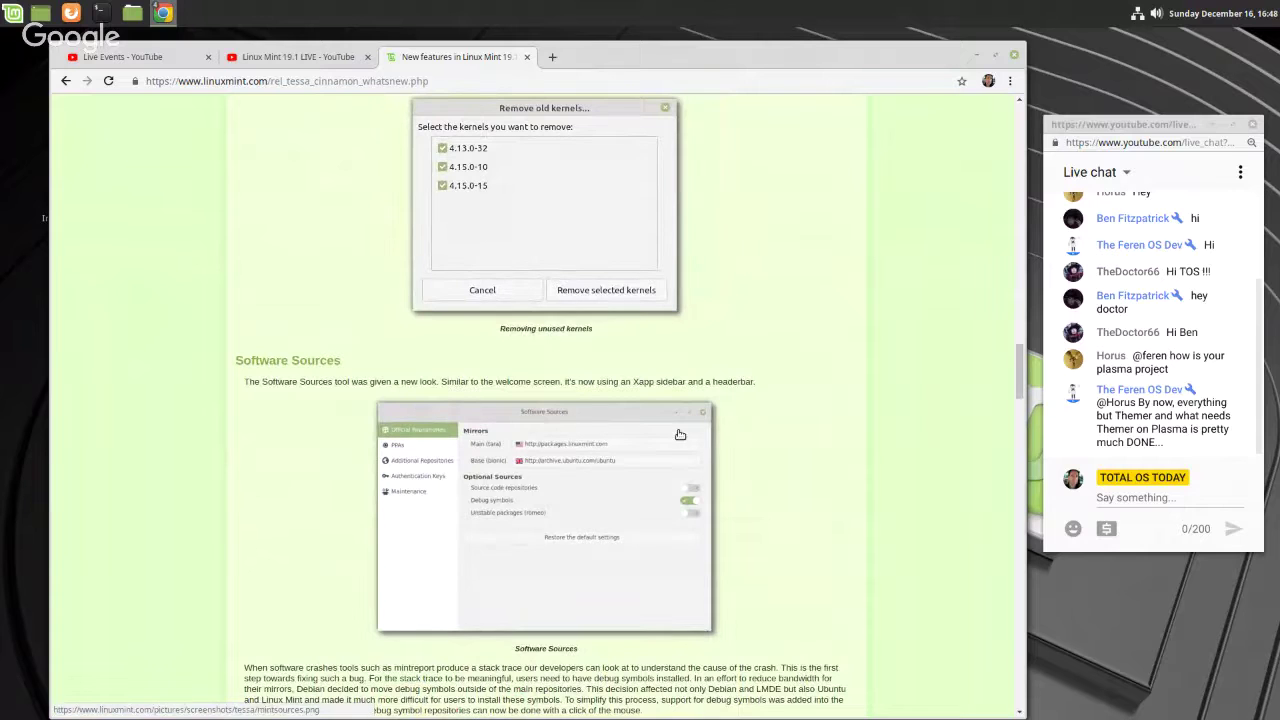
scroll(743, 452, down, 1)
scroll(741, 452, down, 3)
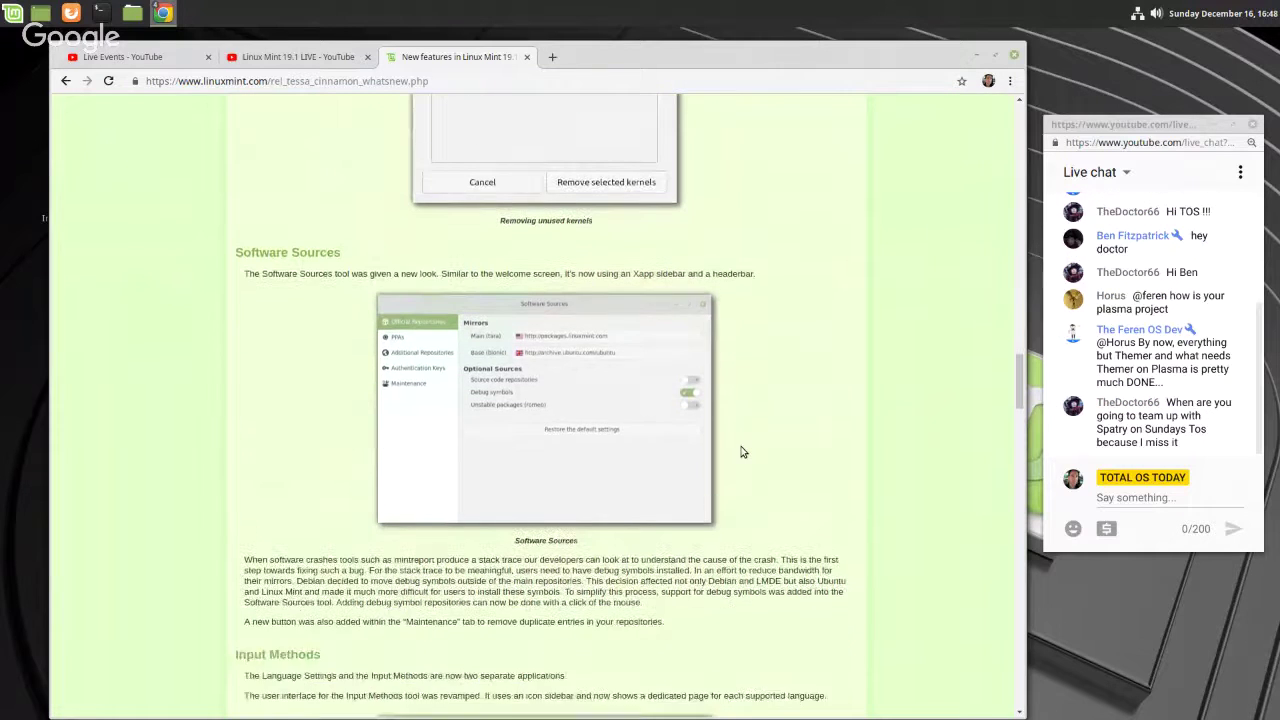
scroll(739, 451, down, 2)
scroll(693, 447, down, 3)
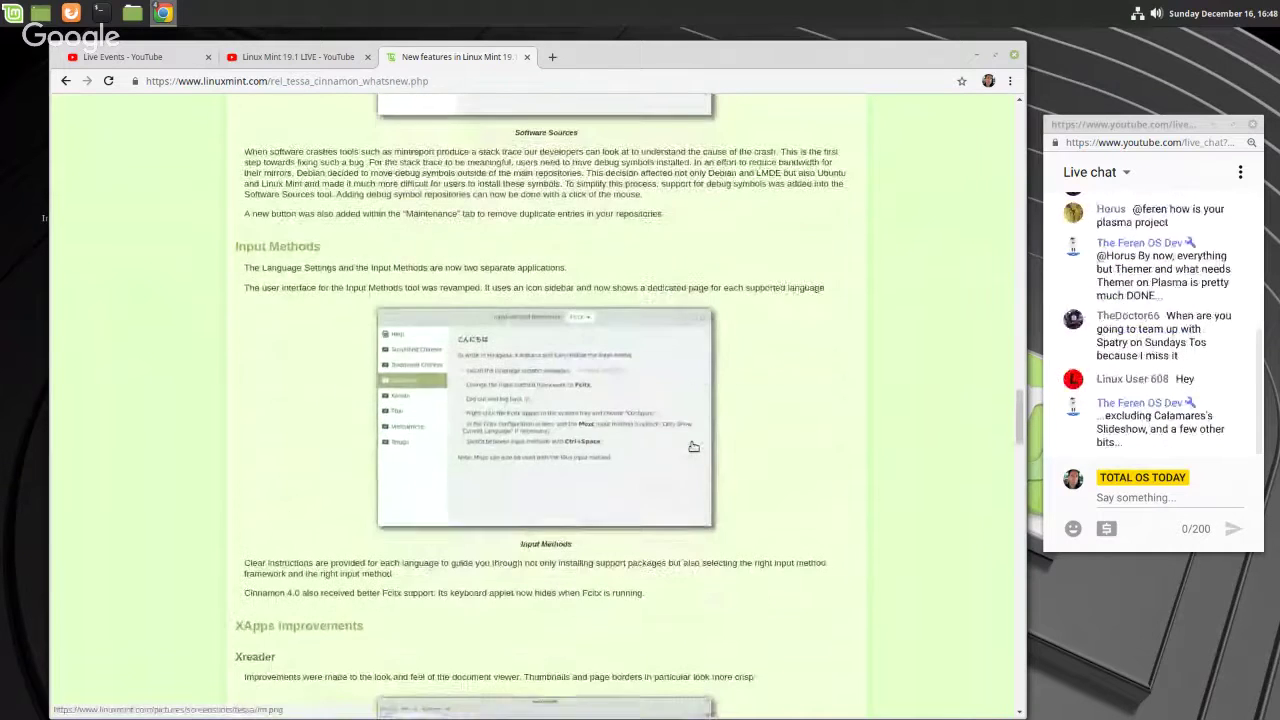
- Skim the XApps and artwork improvements and the remaining release notes through the LTS strategy section
scroll(693, 447, down, 7)
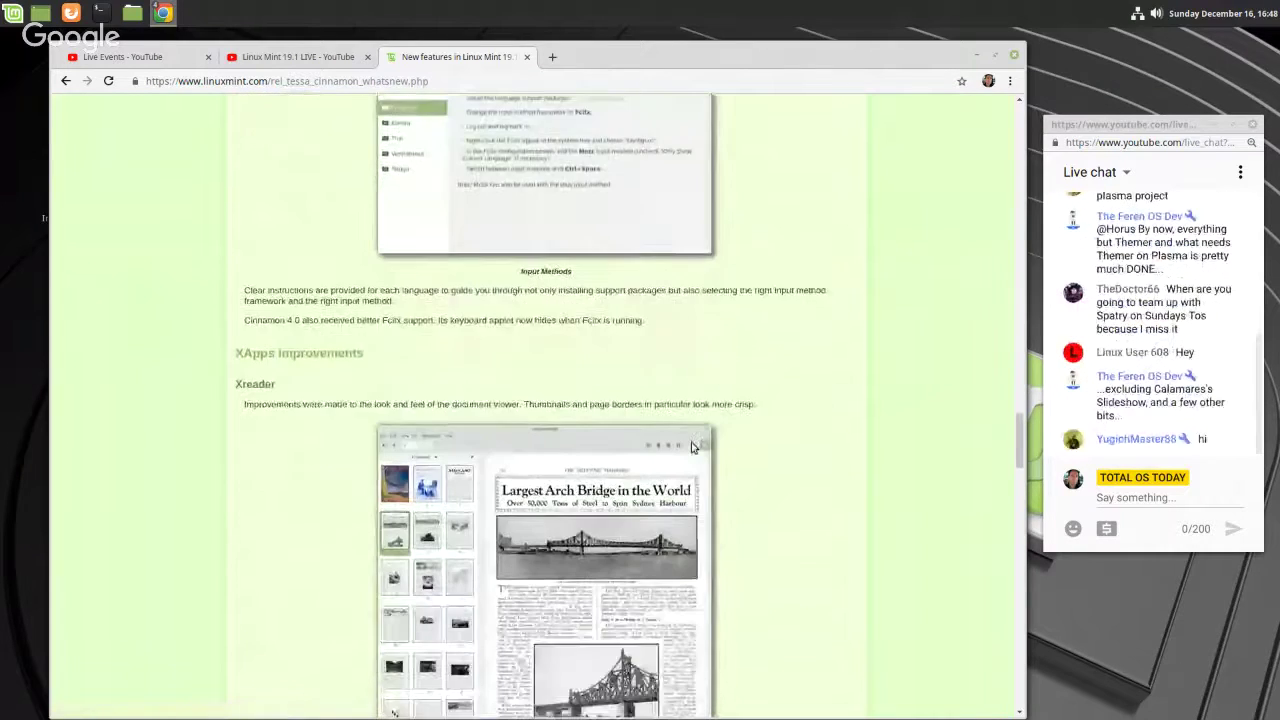
scroll(693, 447, down, 6)
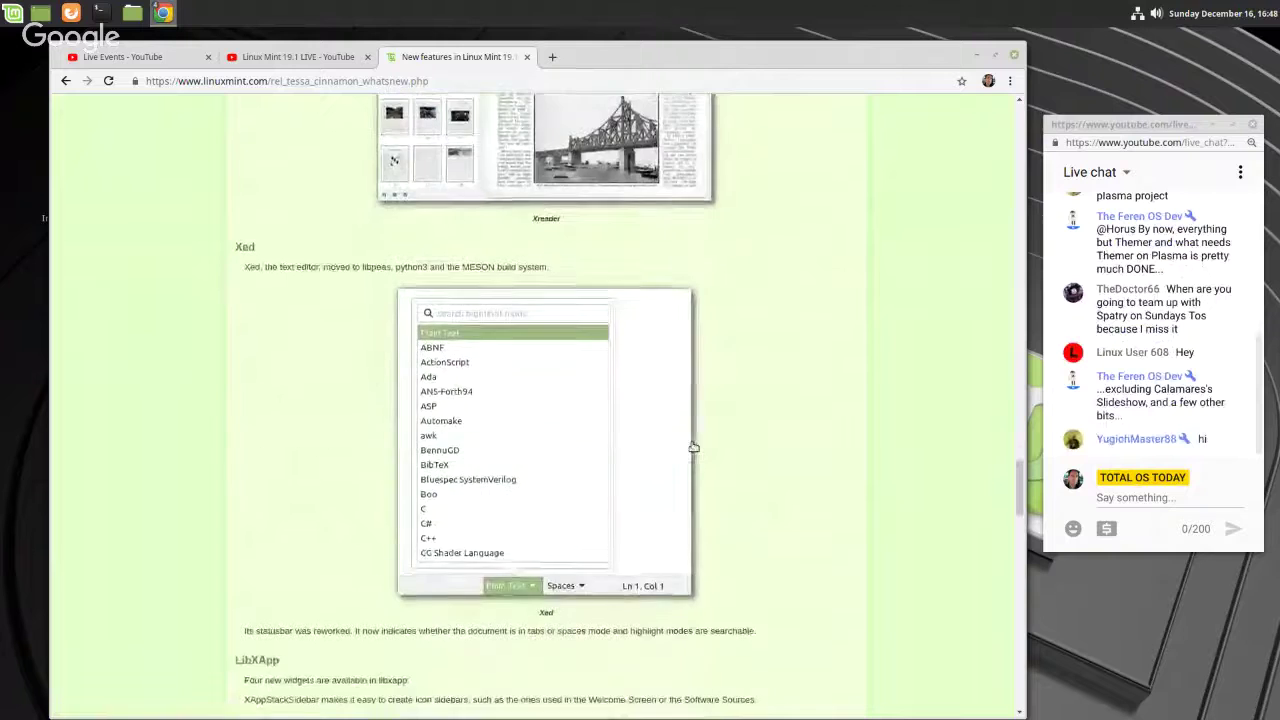
scroll(693, 447, down, 7)
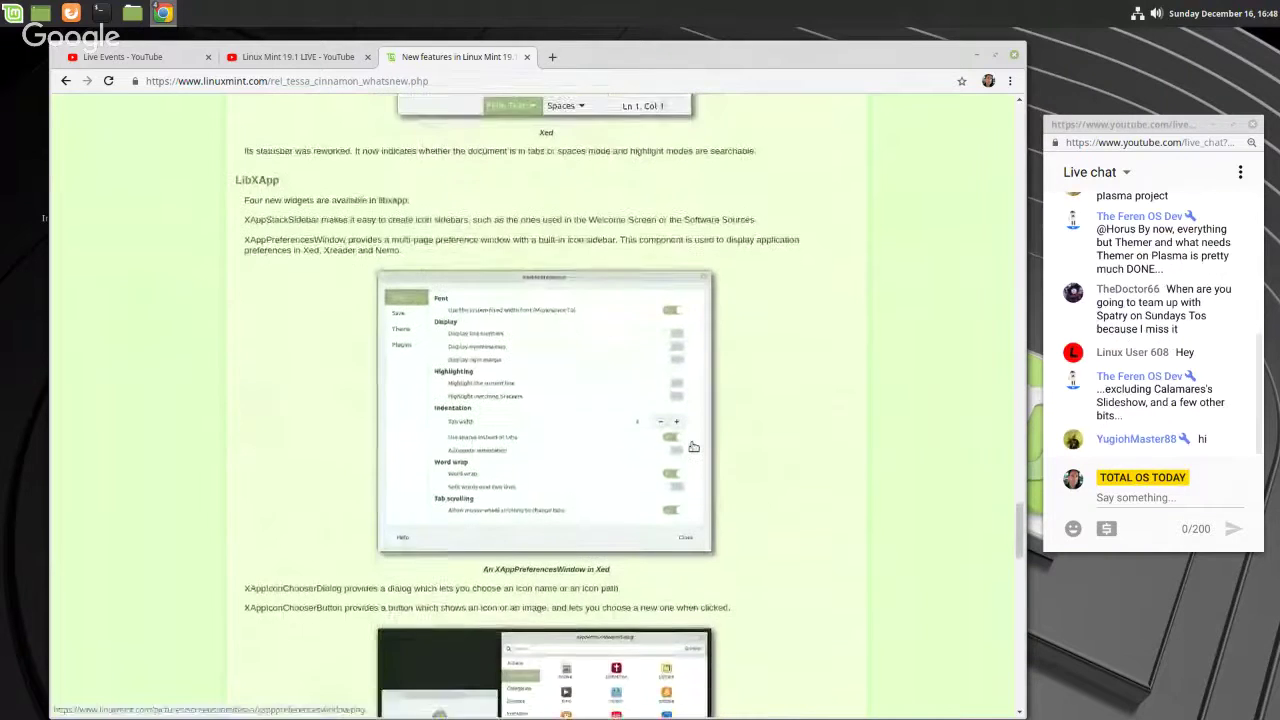
scroll(693, 447, down, 2)
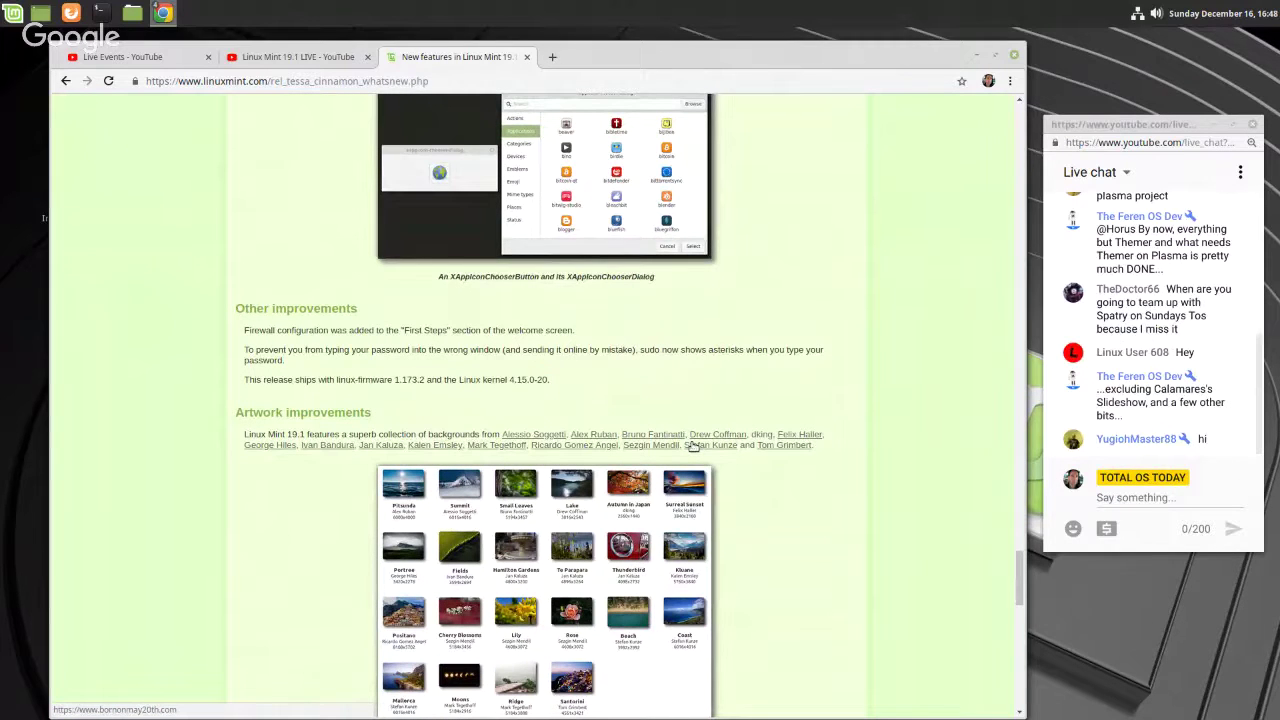
scroll(691, 446, down, 1)
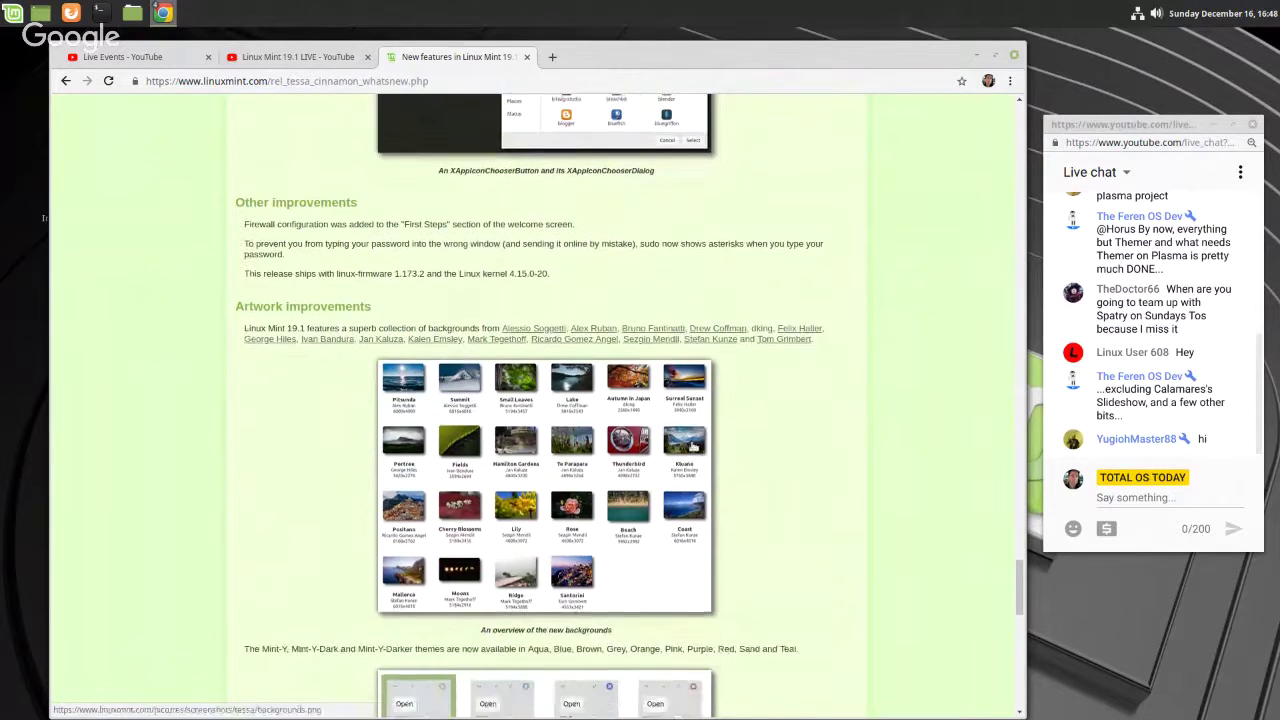
scroll(618, 458, down, 6)
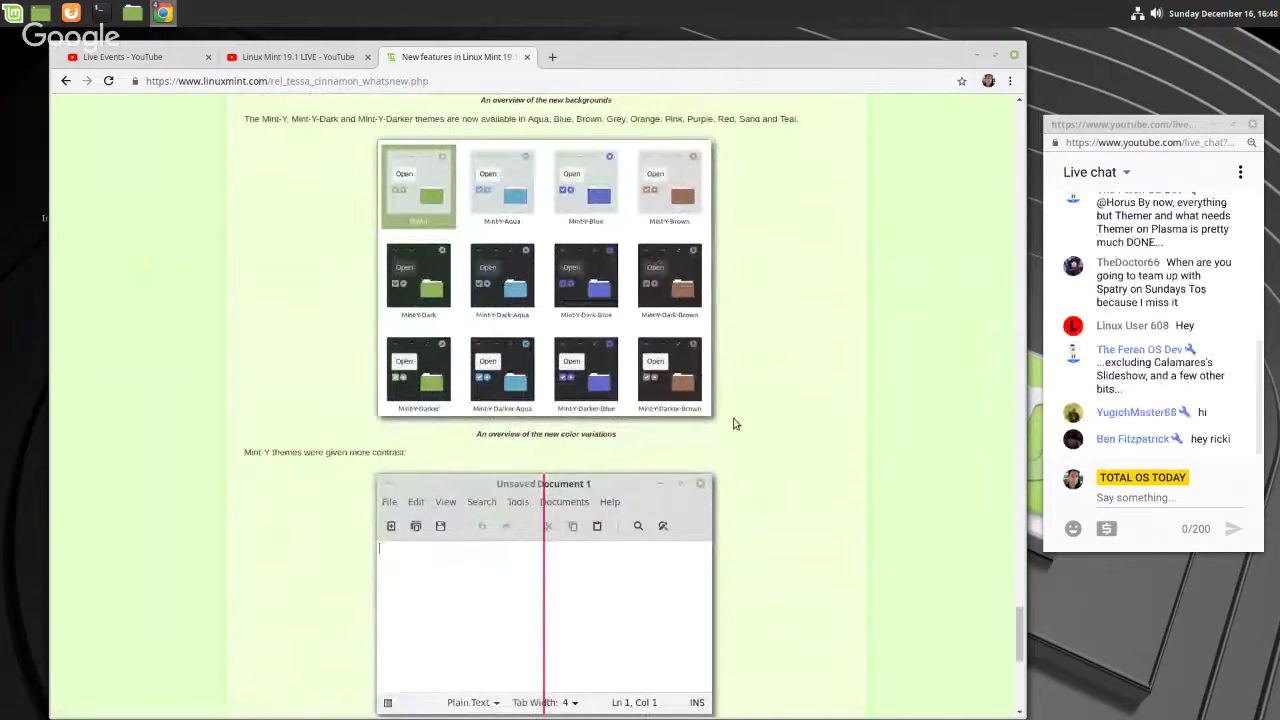
scroll(734, 423, down, 5)
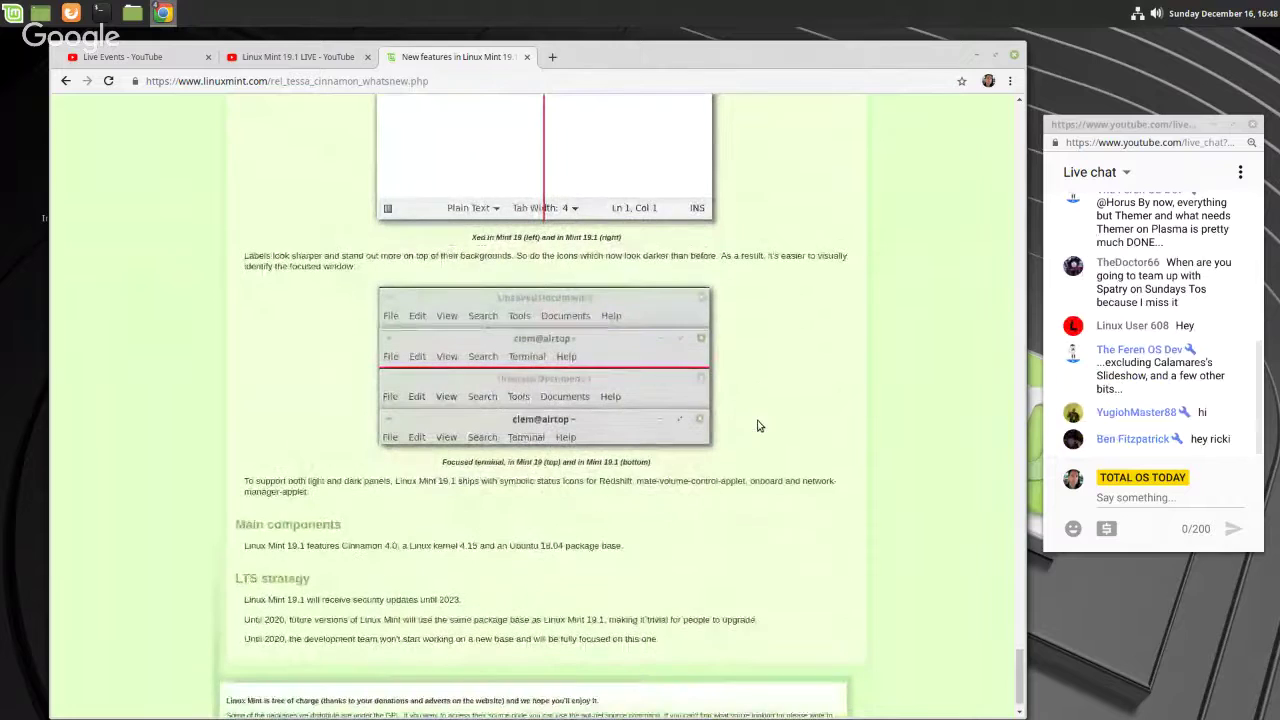
scroll(758, 426, down, 1)
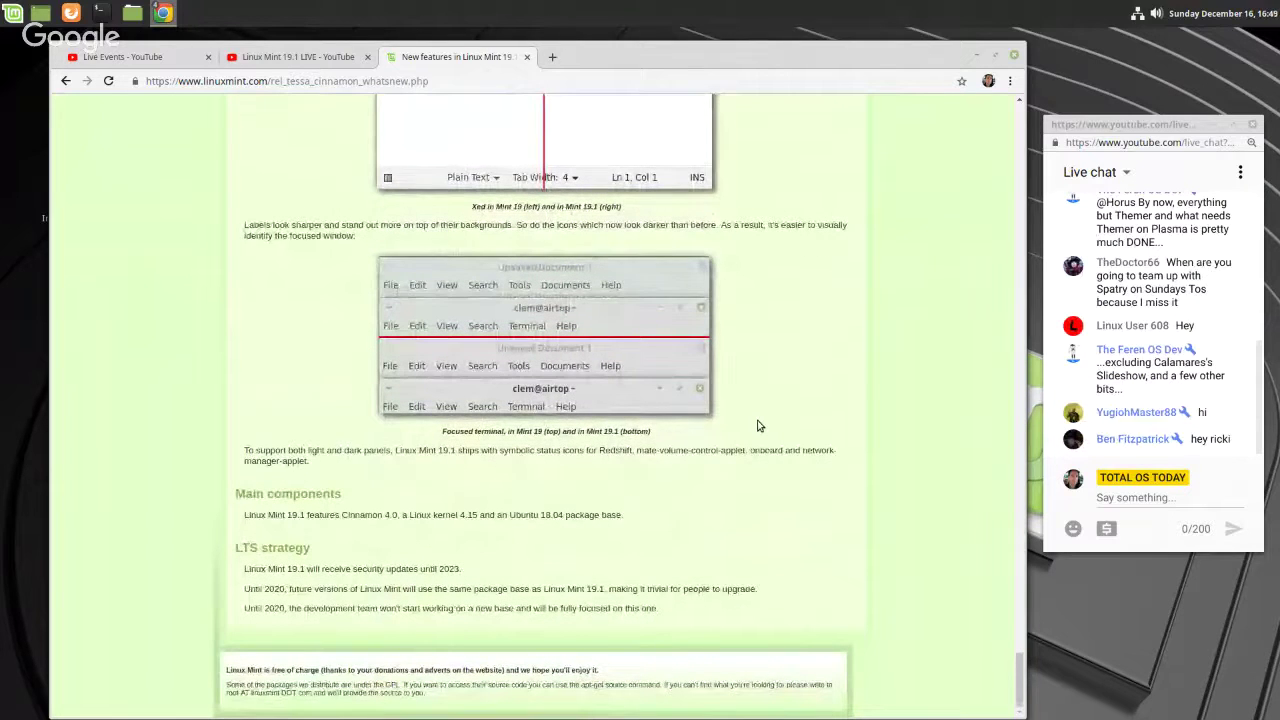
- Minimize the release notes browser window and preview the open Chrome windows grouped in the panel's window list
scroll(758, 426, up, 15)
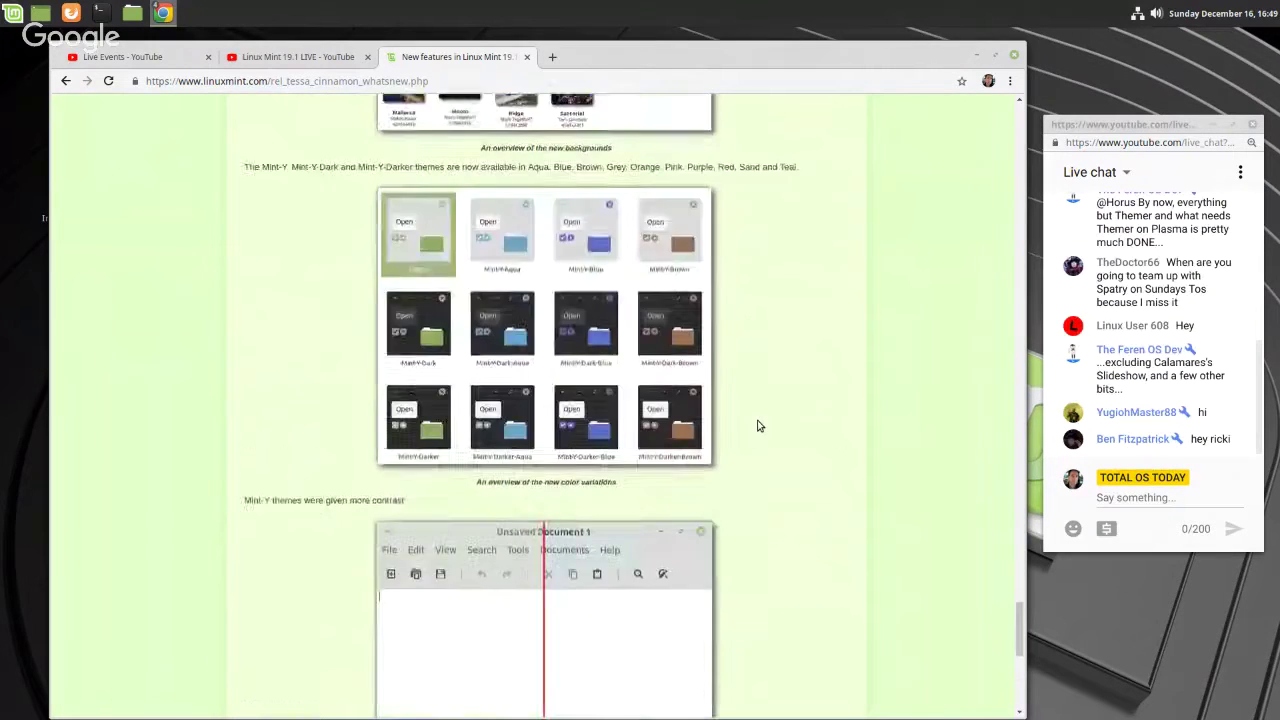
scroll(751, 425, up, 10)
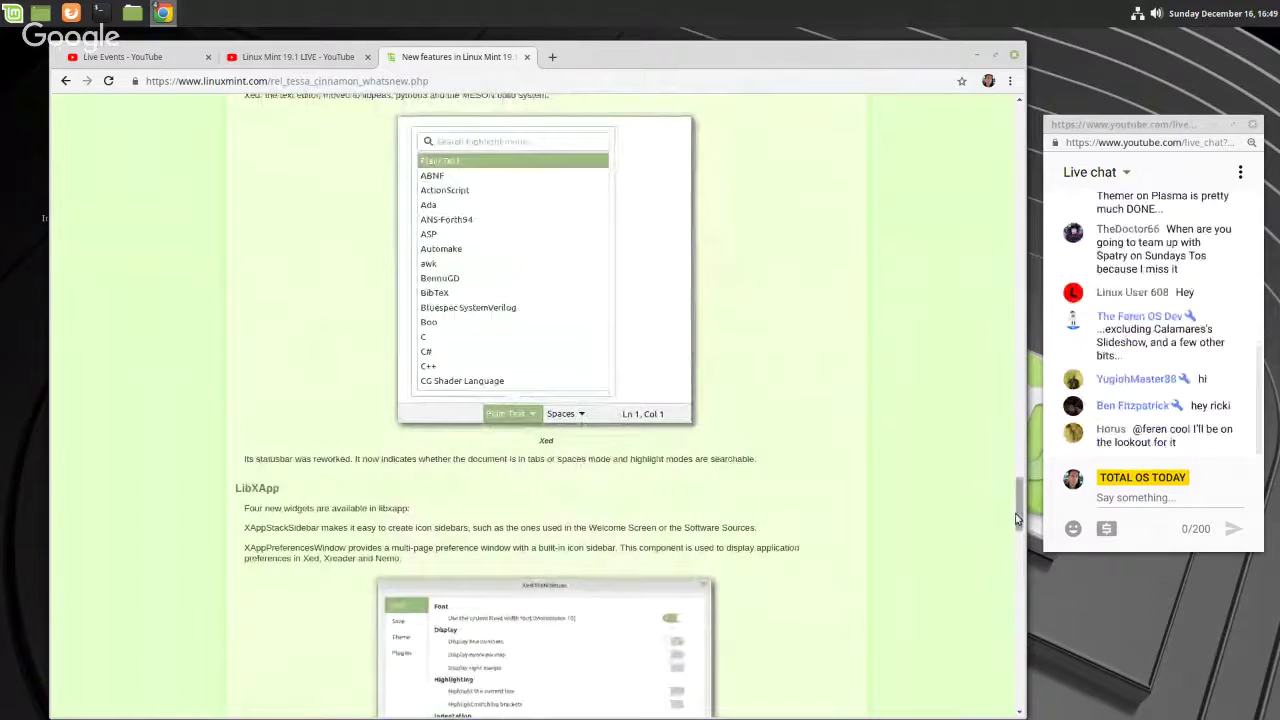
drag(1018, 518, 1018, 130)
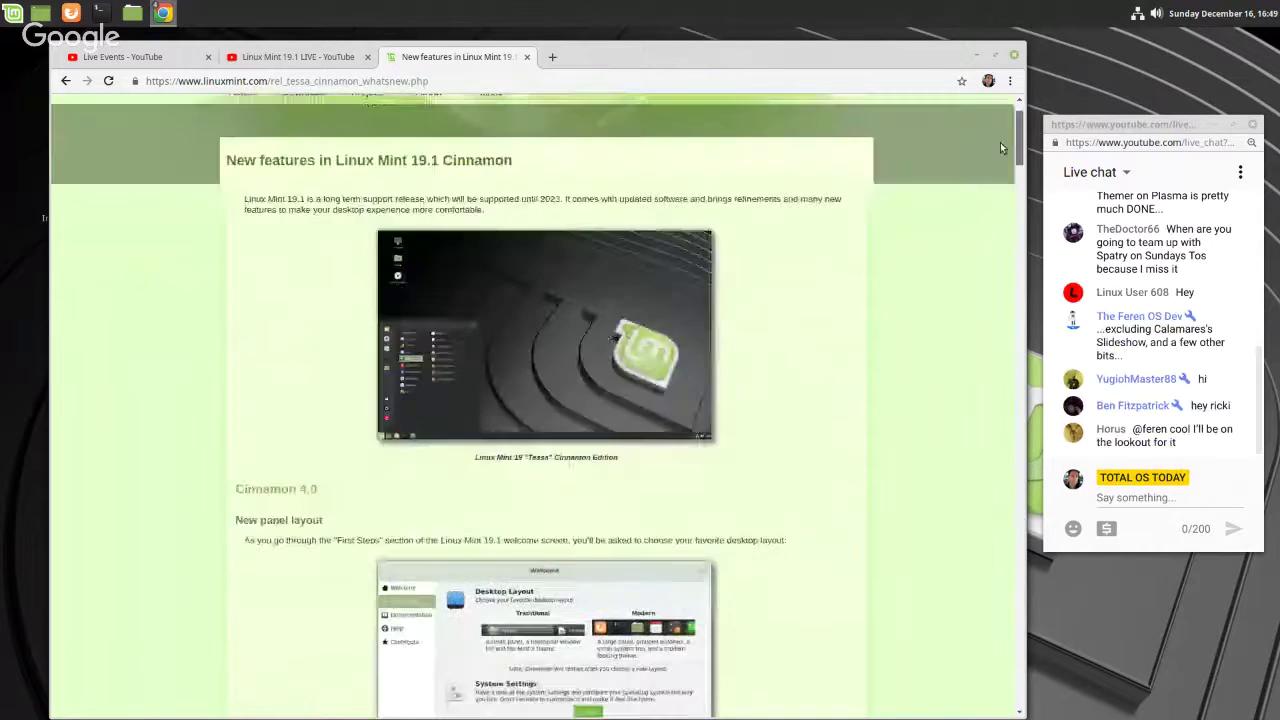
click(977, 56)
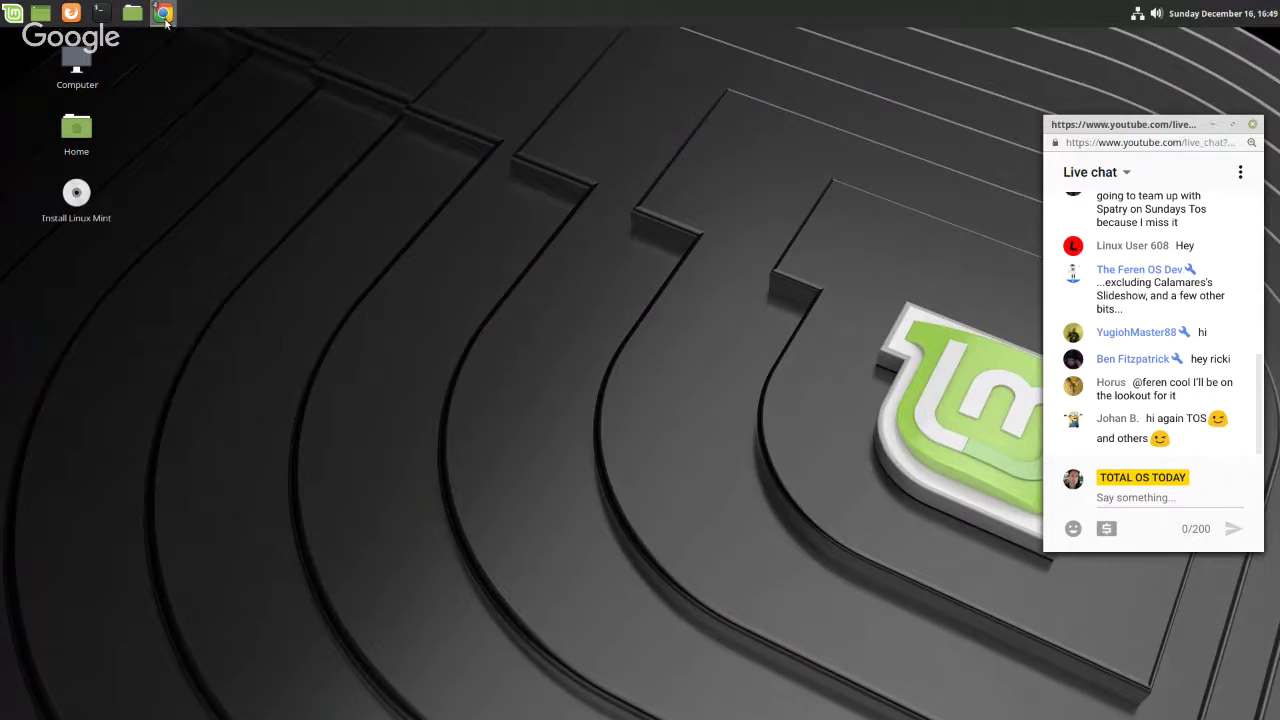
mouse_move(166, 16)
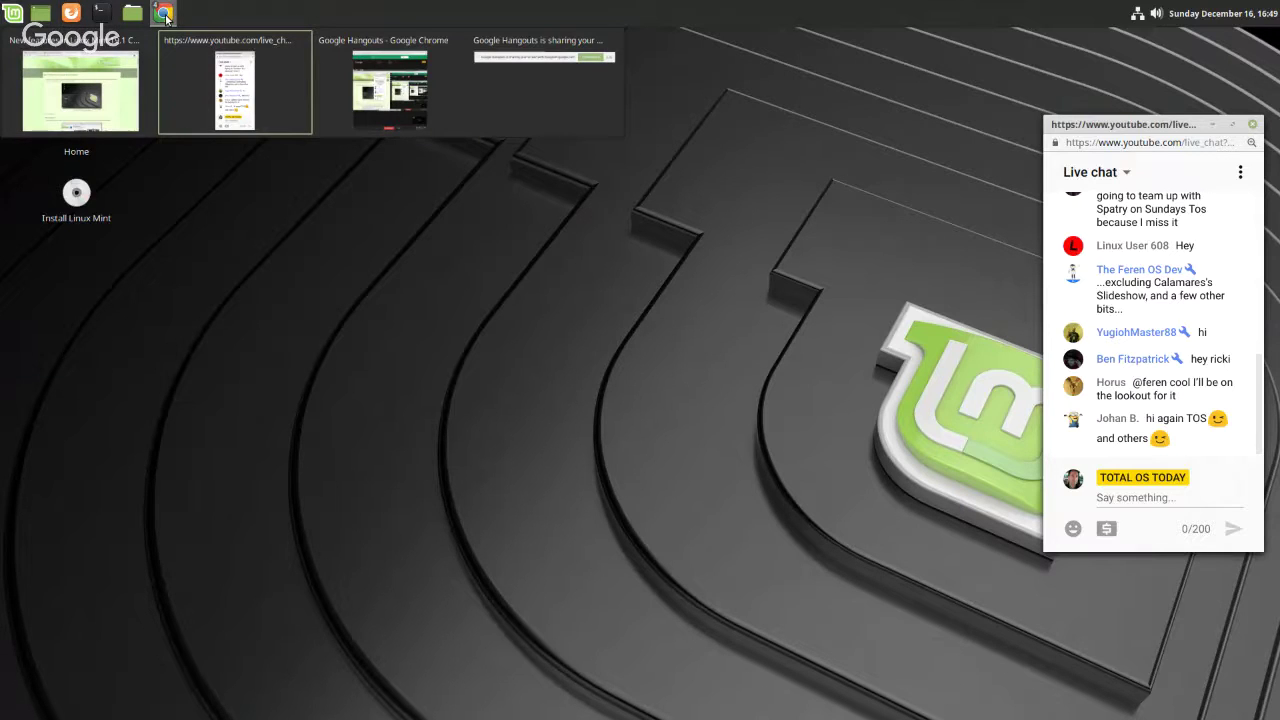
- Open the desklet manager from the desktop and update the outdated cache of downloadable desklets
right_click(403, 150)
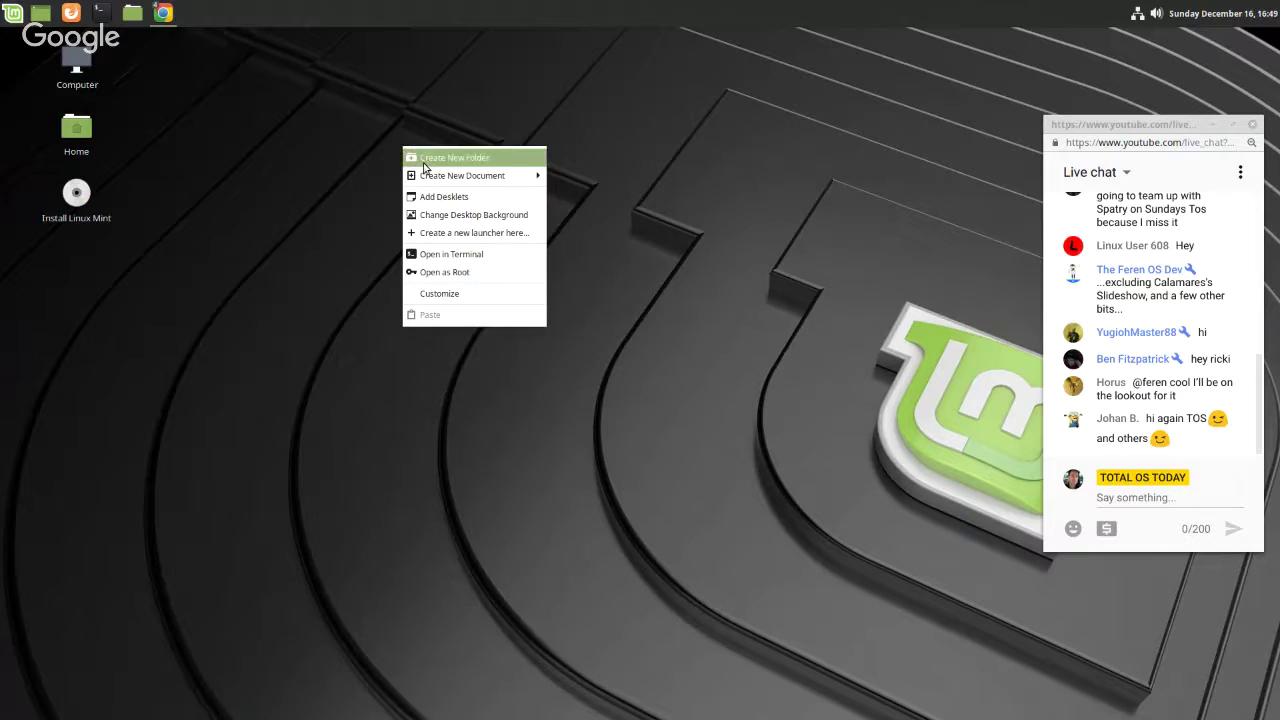
click(450, 199)
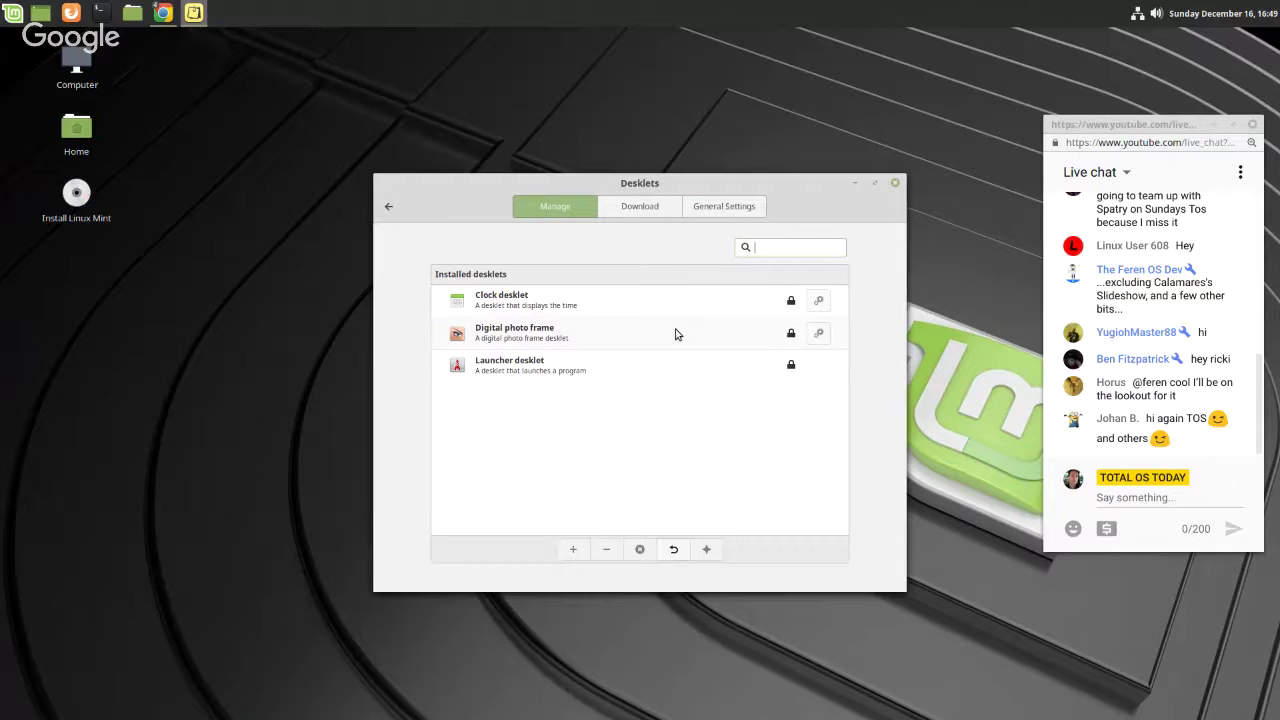
click(645, 207)
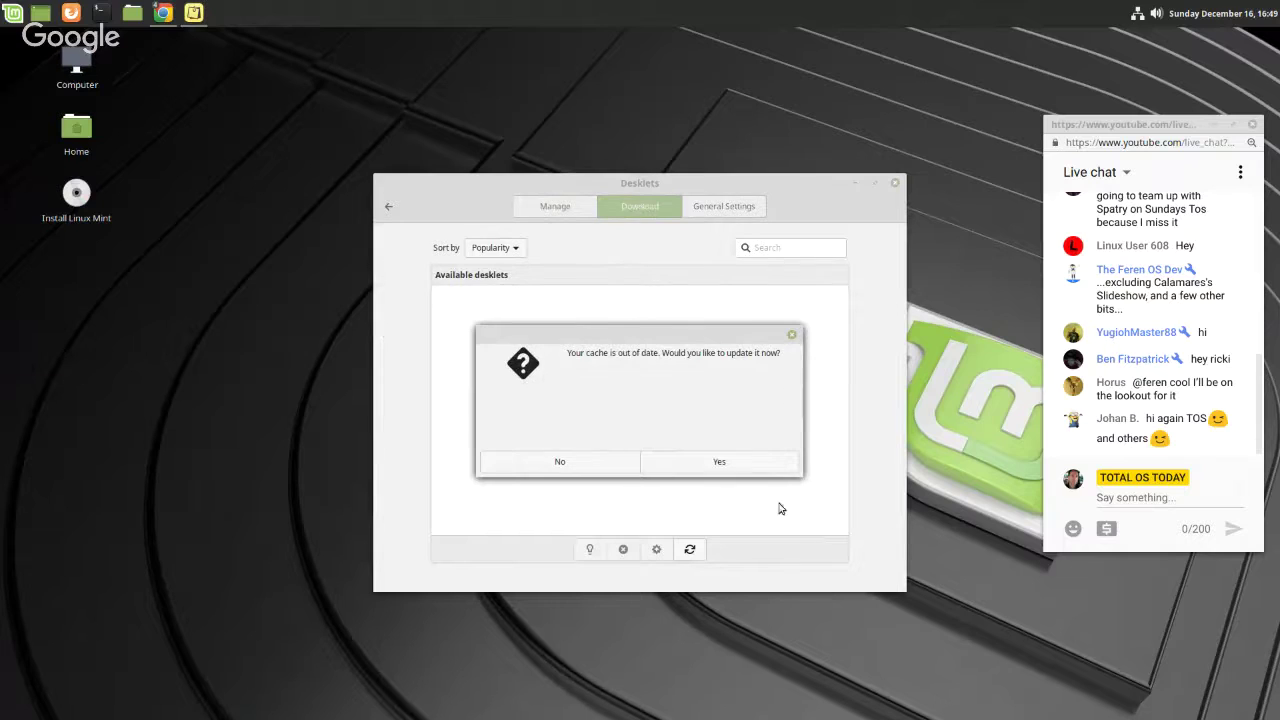
click(726, 466)
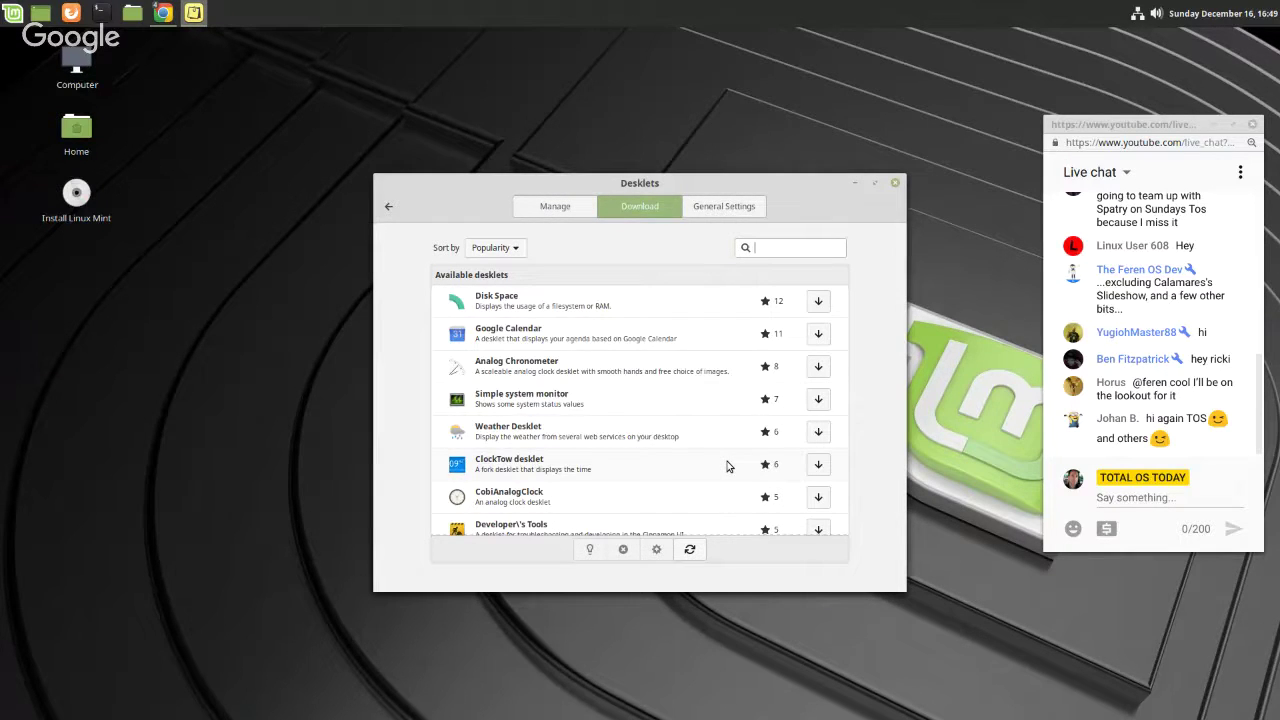
- Browse the available desklets and download the Weather Underground Desklet
scroll(697, 441, down, 10)
scroll(697, 441, down, 5)
scroll(697, 441, up, 4)
scroll(697, 441, down, 5)
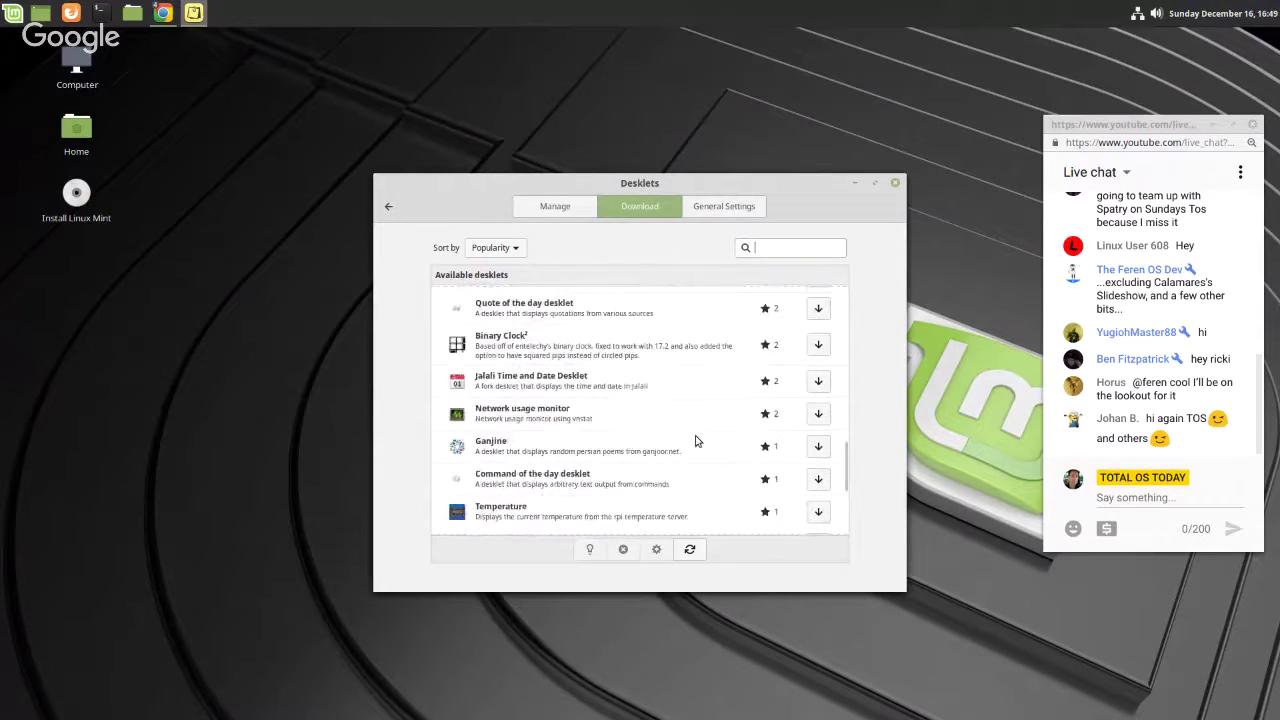
scroll(697, 441, down, 1)
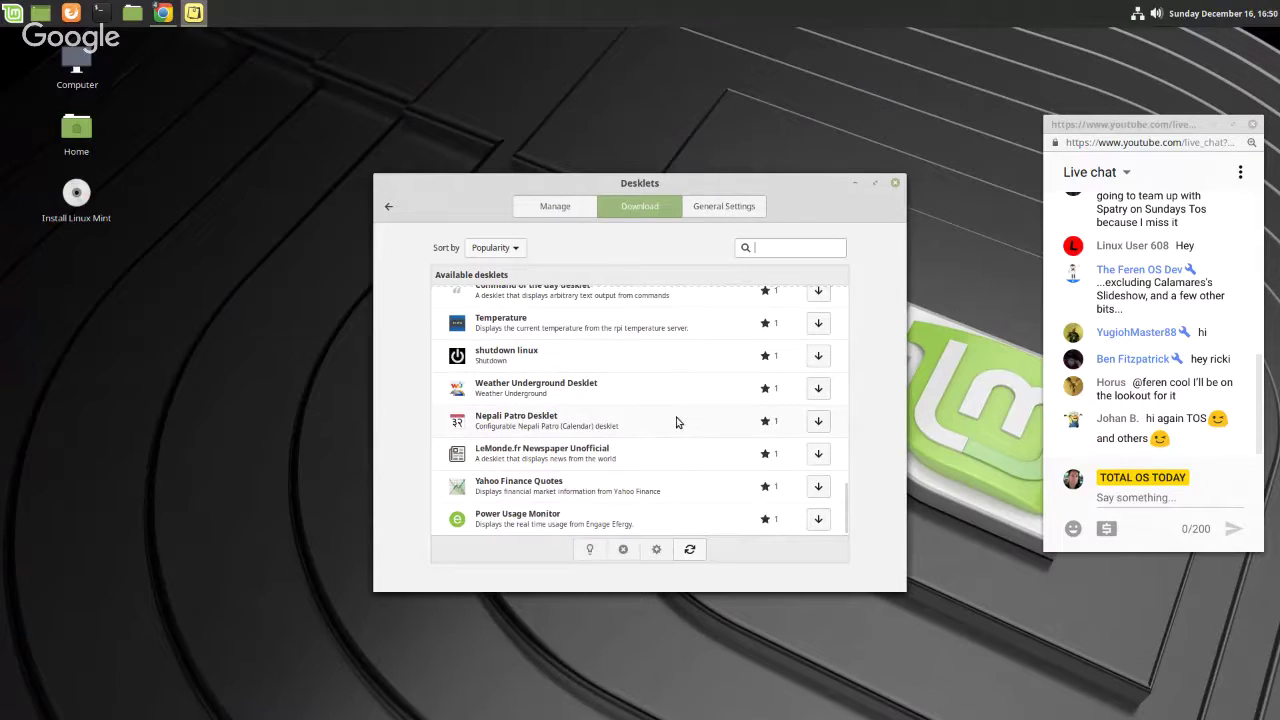
click(585, 395)
click(816, 390)
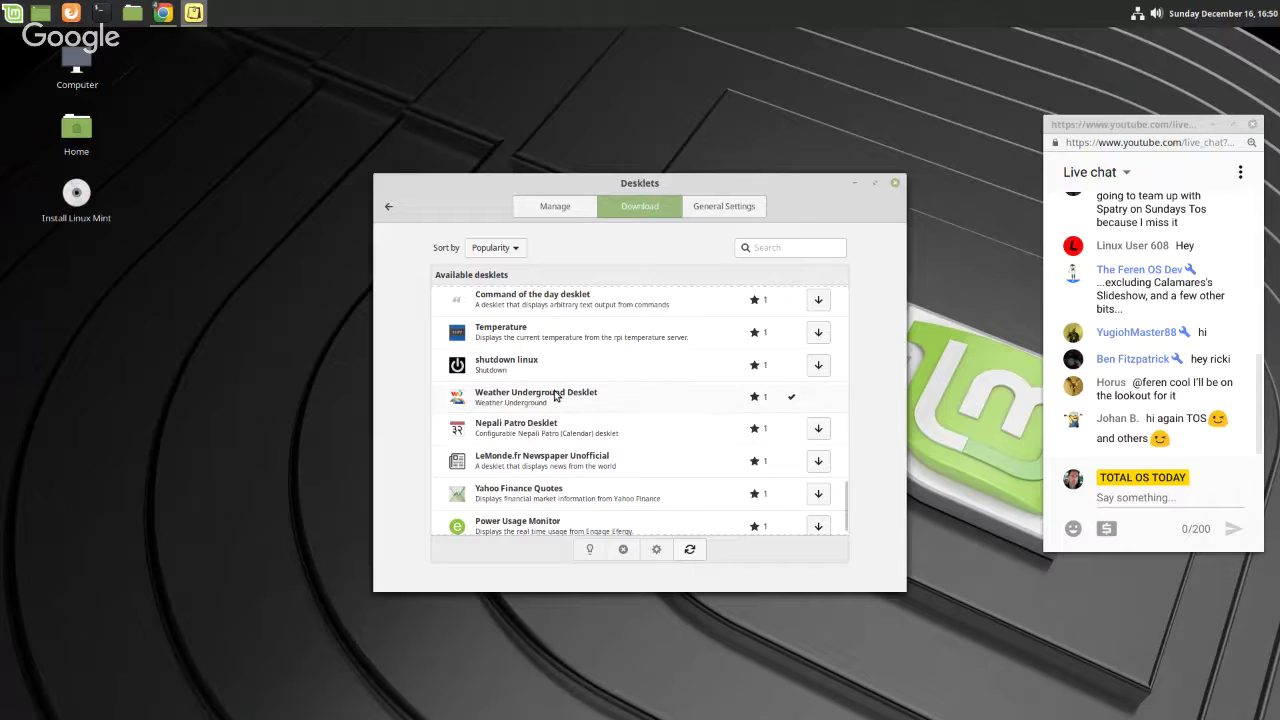
- Add the installed Weather Underground Desklet to the desktop
click(558, 212)
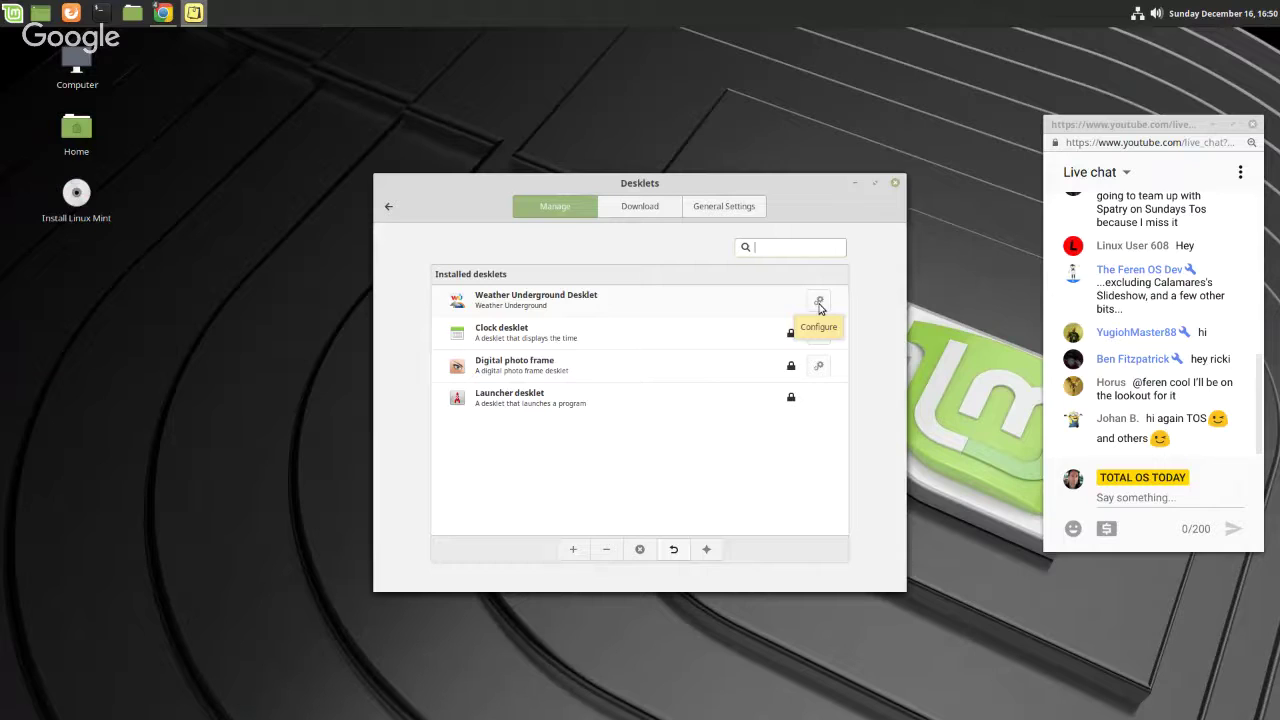
click(575, 308)
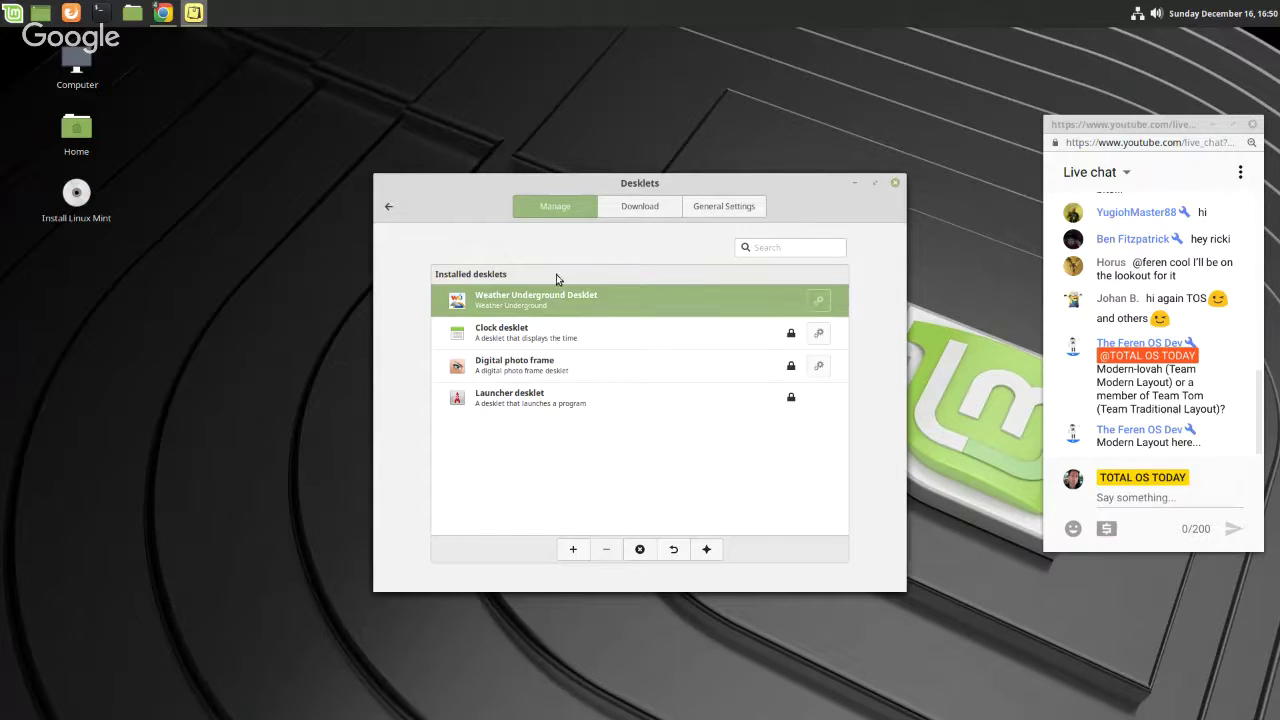
click(572, 551)
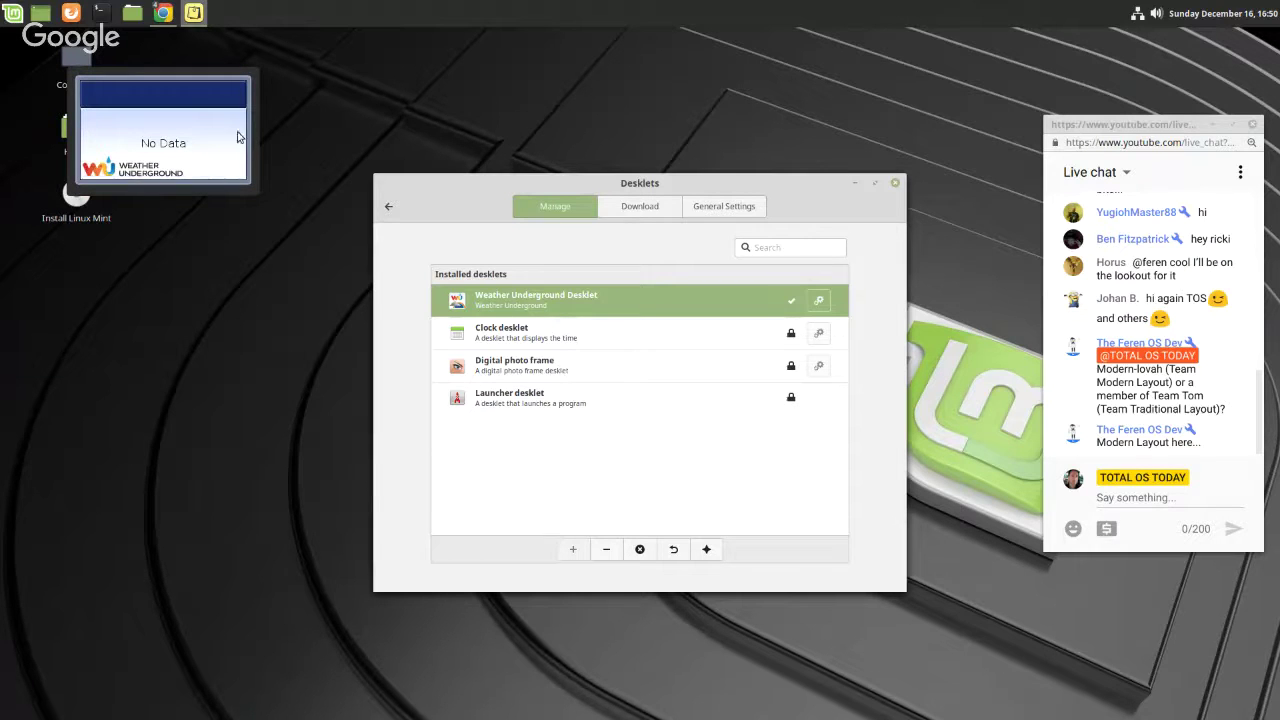
- Check the Weather Underground desklet's station ID, units and refresh settings, and close its configuration and the desklet manager
right_click(180, 122)
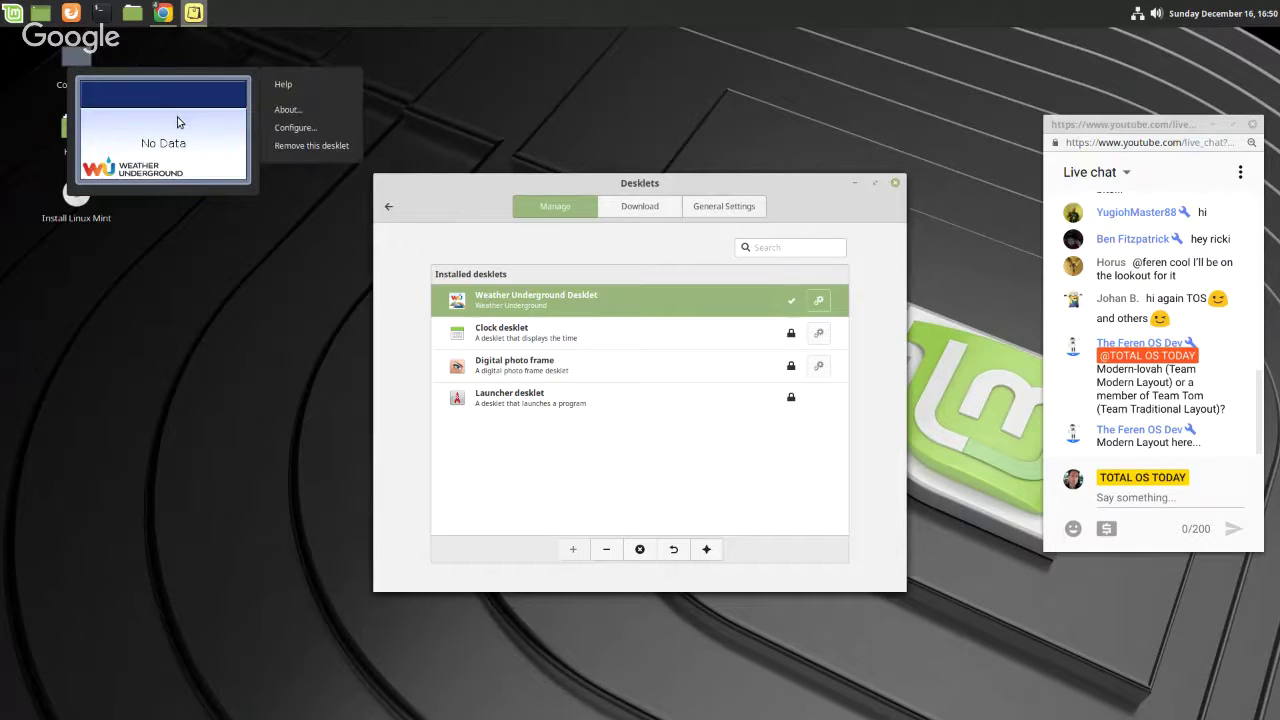
click(318, 129)
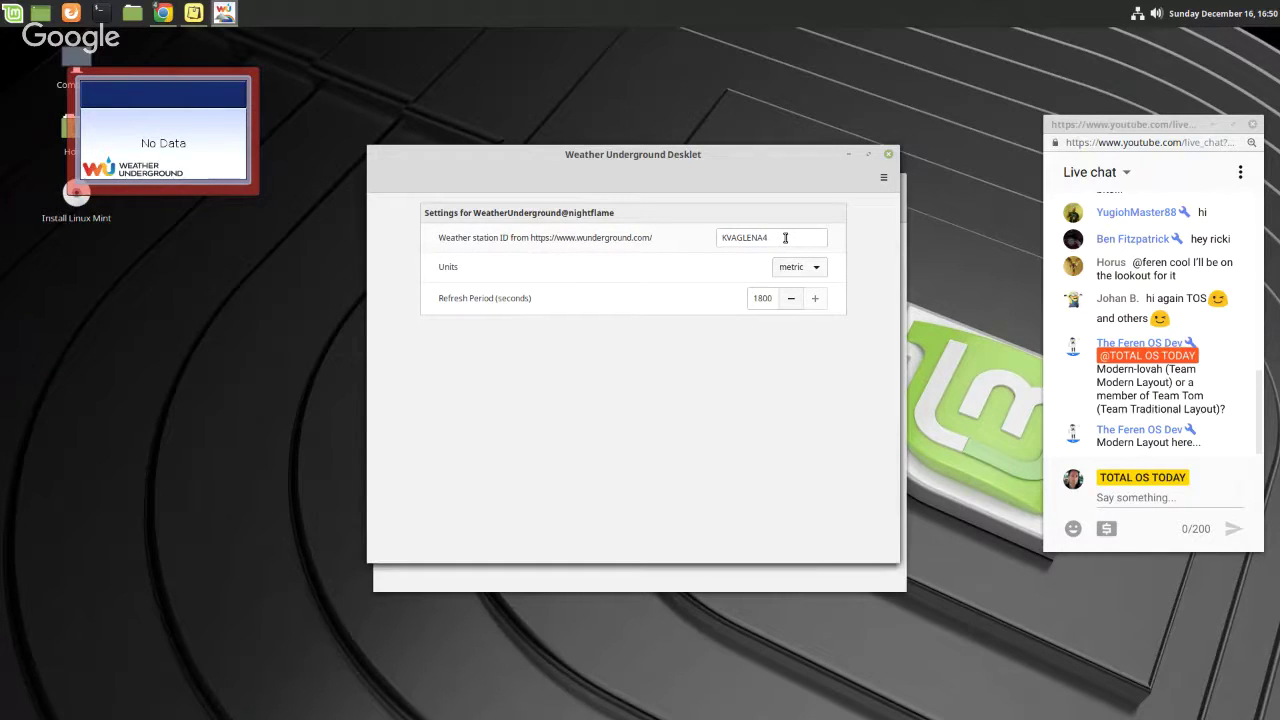
click(888, 155)
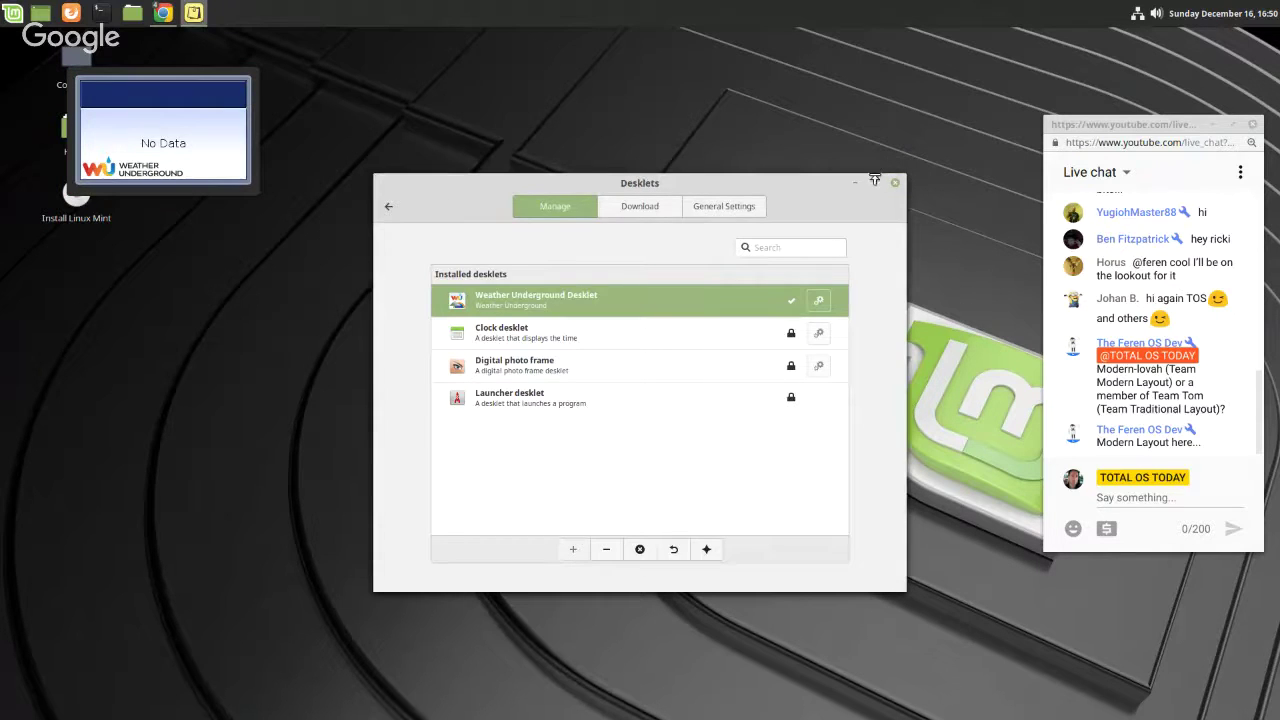
click(896, 183)
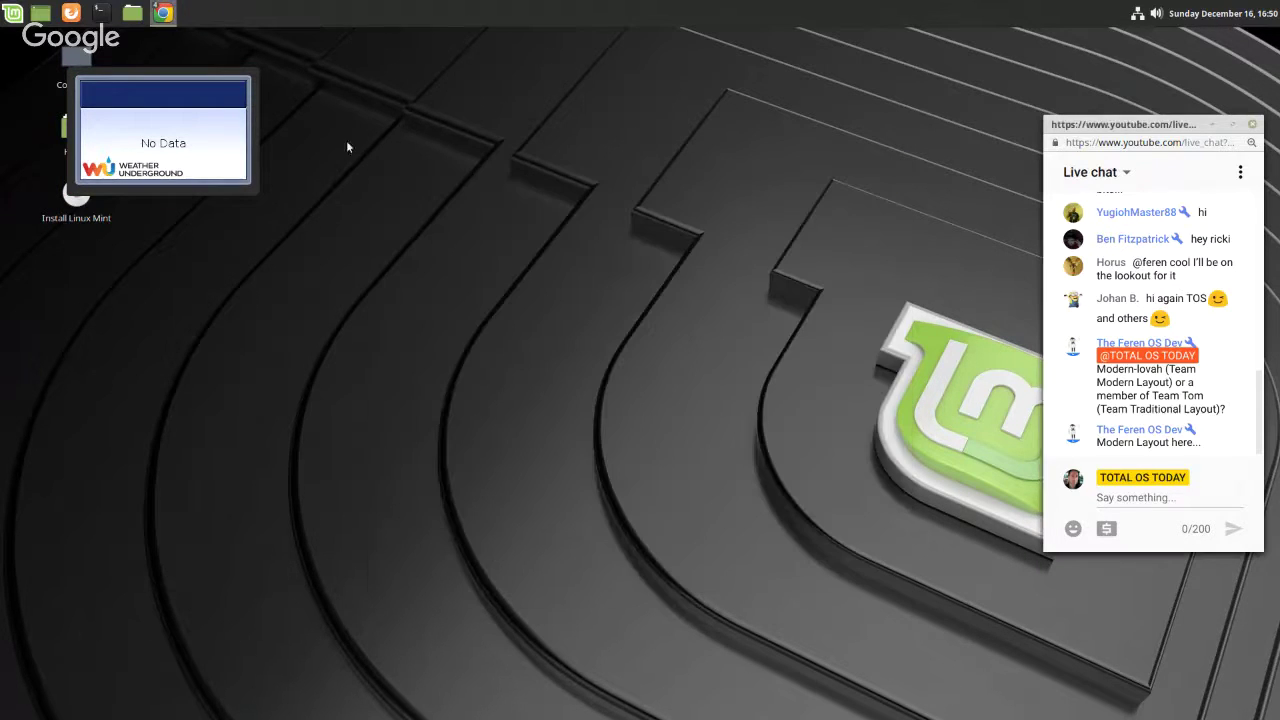
- Remove the Weather Underground desklet from the desktop
right_click(218, 113)
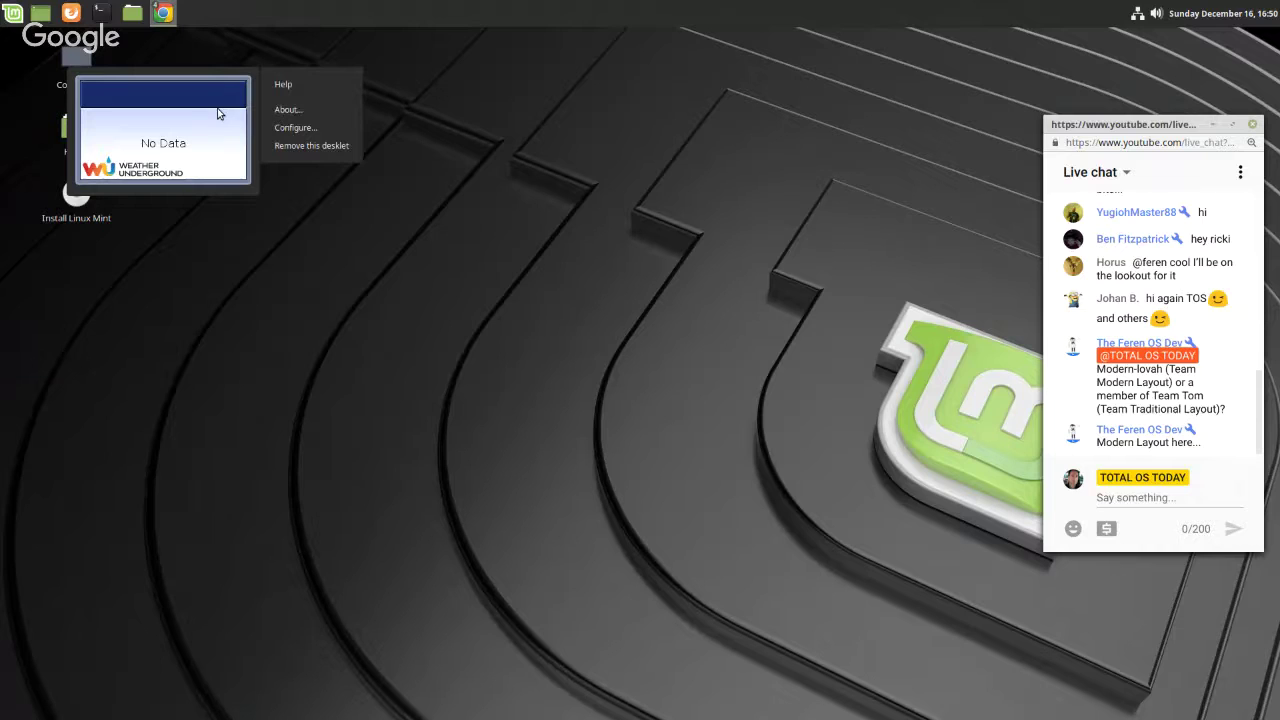
click(311, 147)
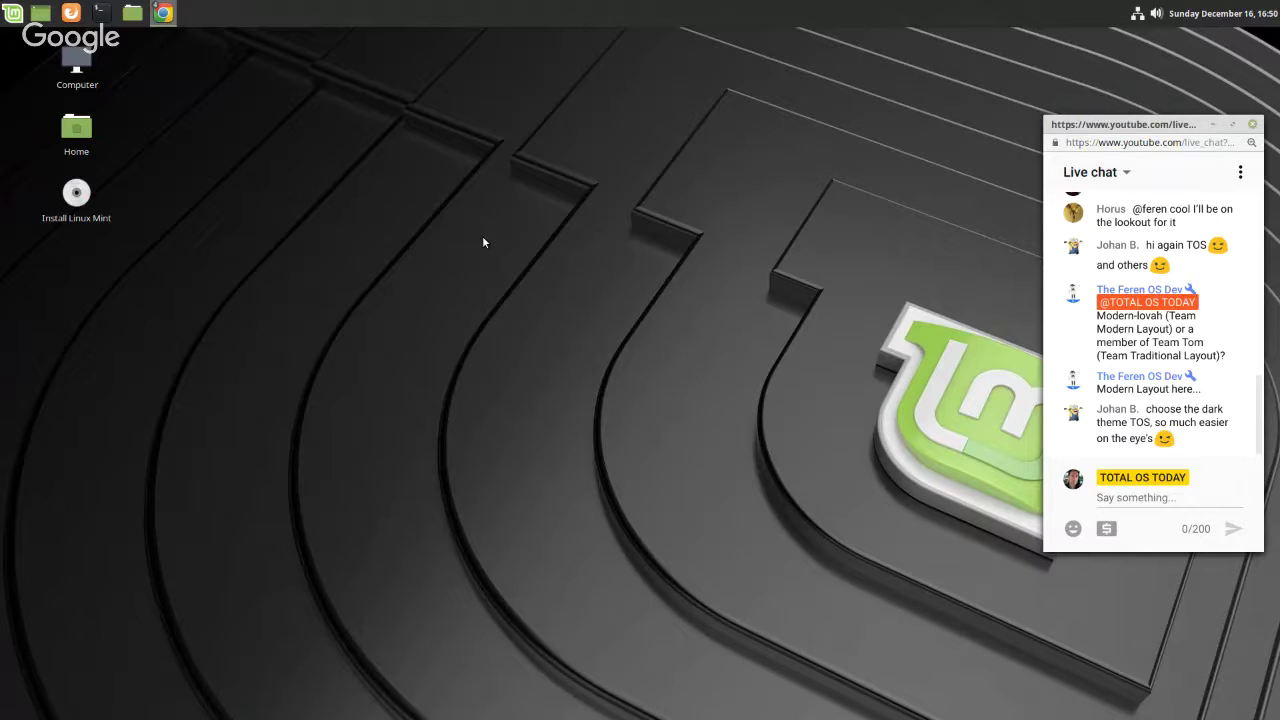
- Slightly increase the vertical grid spacing of the desktop icons in the monitor layout settings and close them
right_click(405, 183)
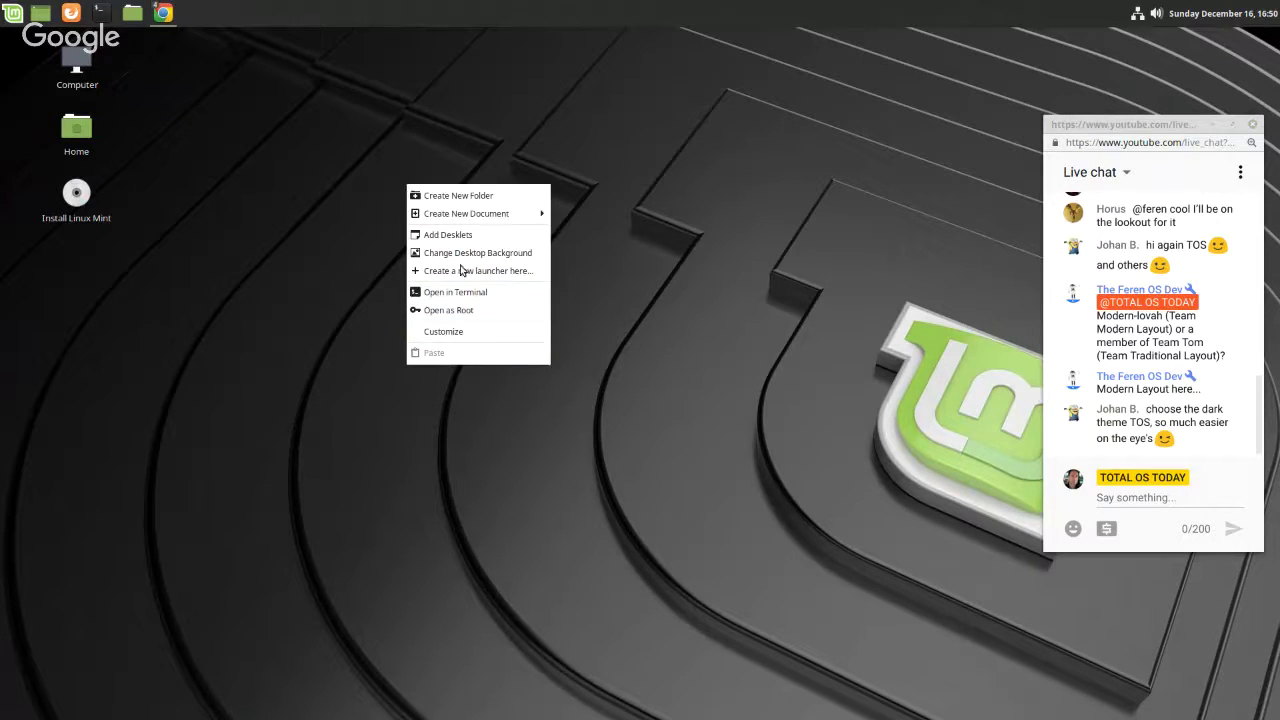
mouse_move(504, 214)
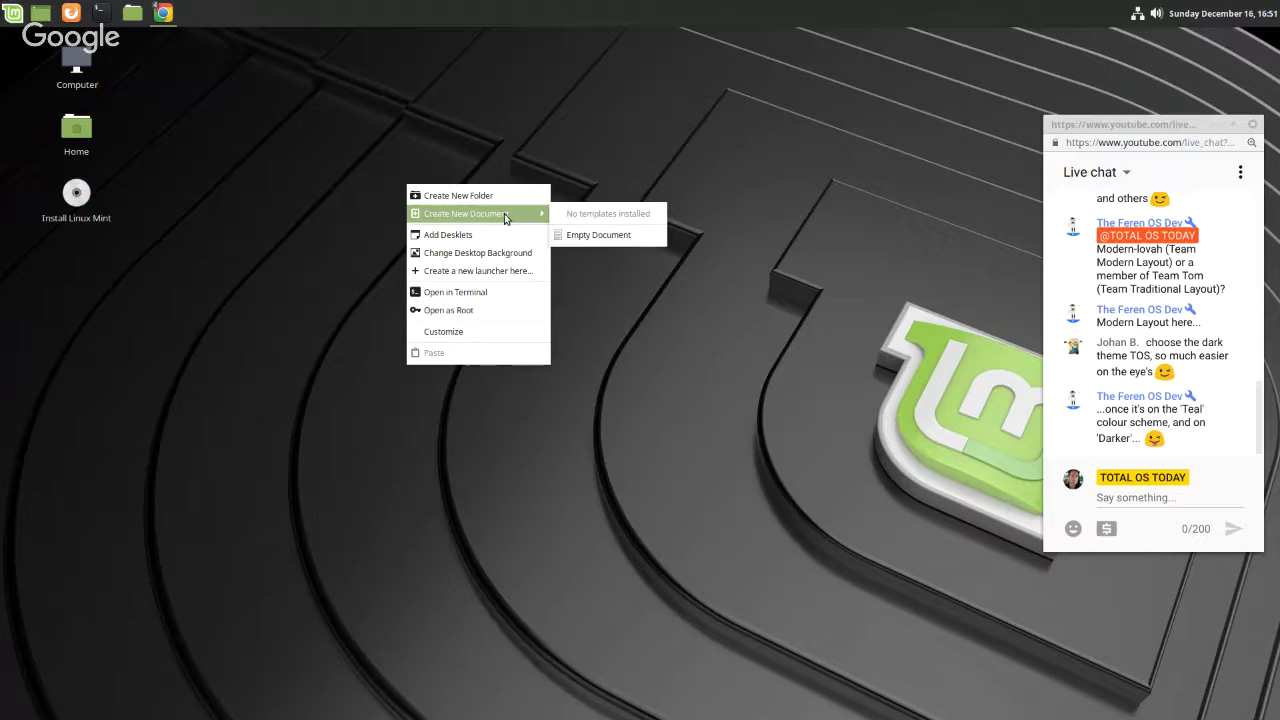
click(443, 334)
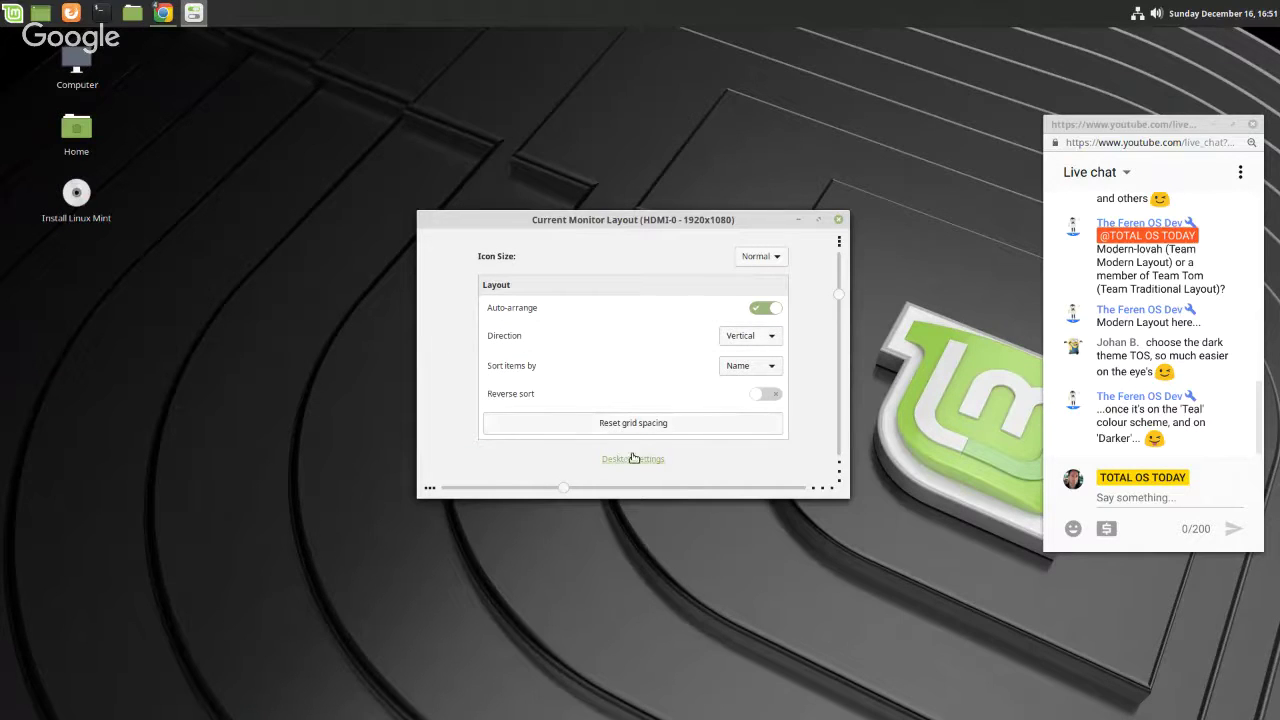
mouse_move(839, 295)
mouse_down()
mouse_move(839, 326)
mouse_move(839, 296)
mouse_up()
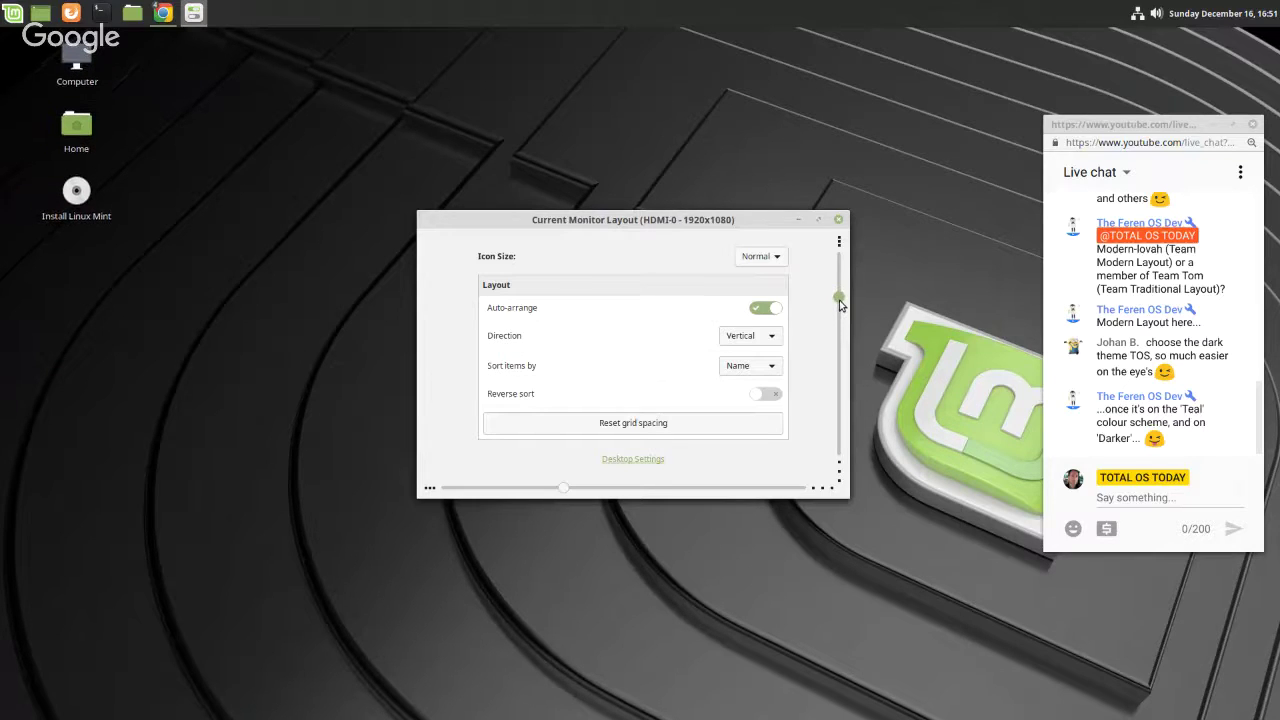
click(839, 220)
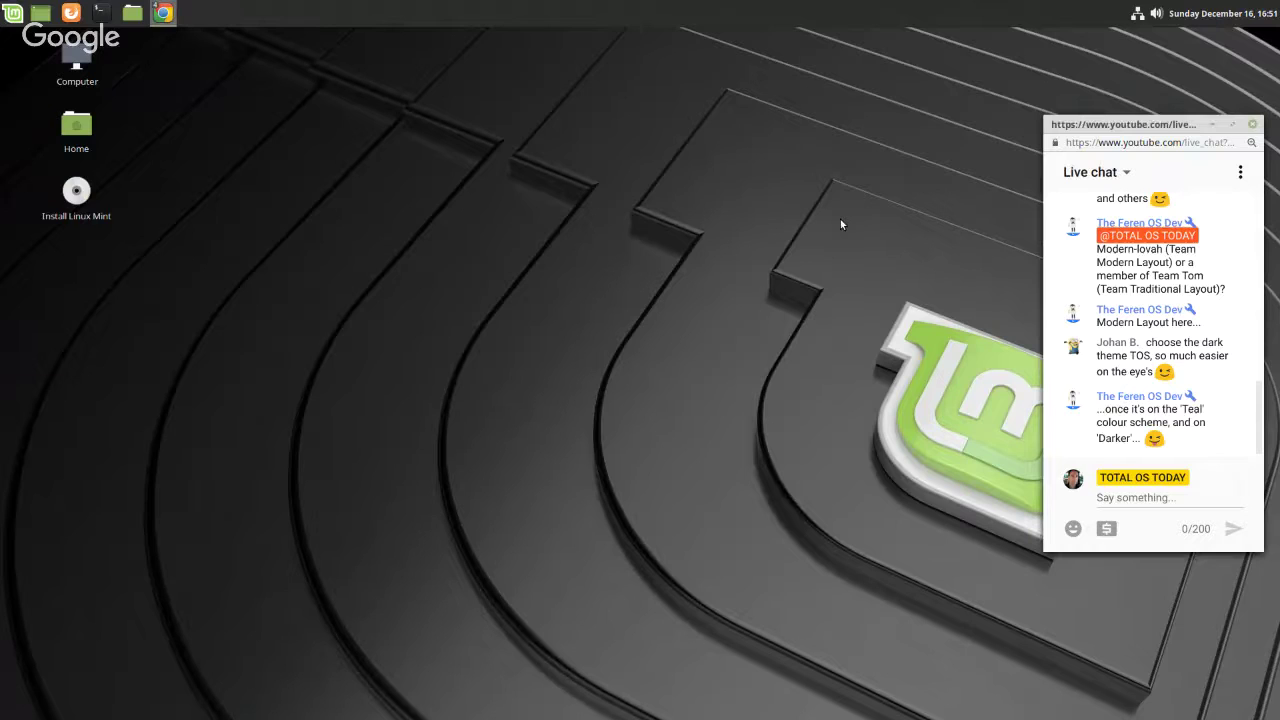
- Open the date and time settings from the panel calendar and set the time zone to America, New York
click(1236, 12)
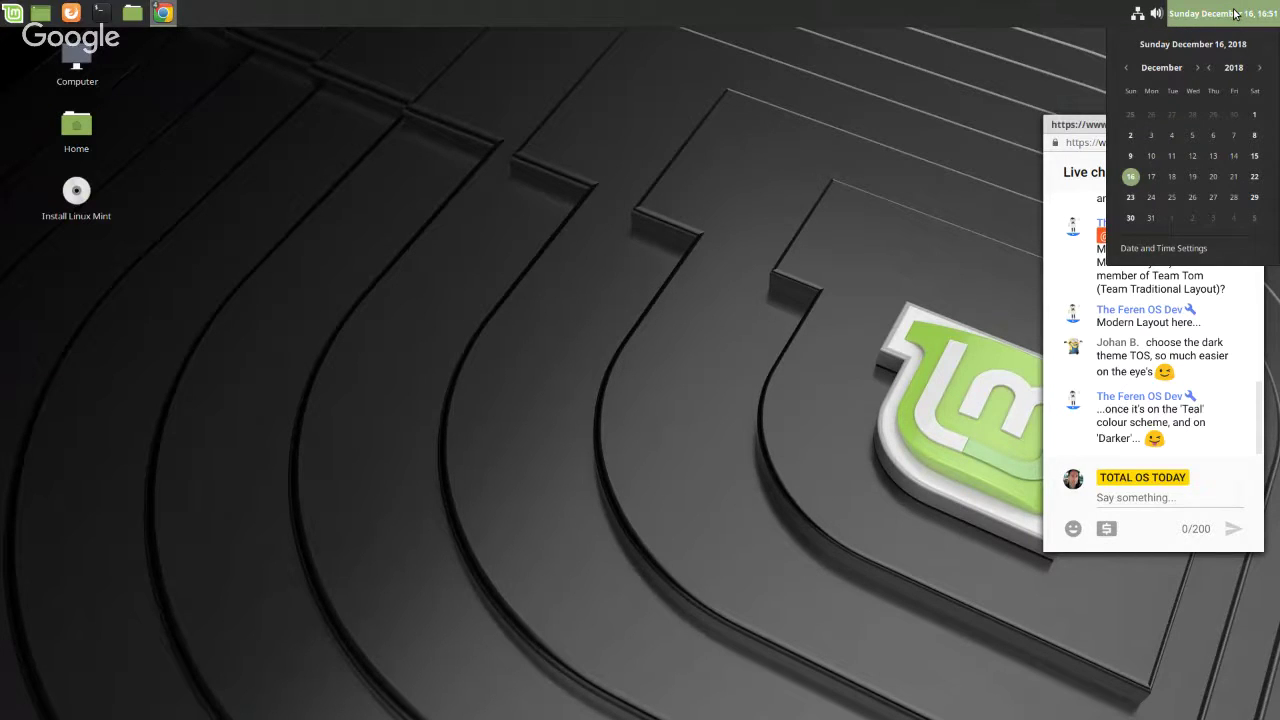
click(1188, 249)
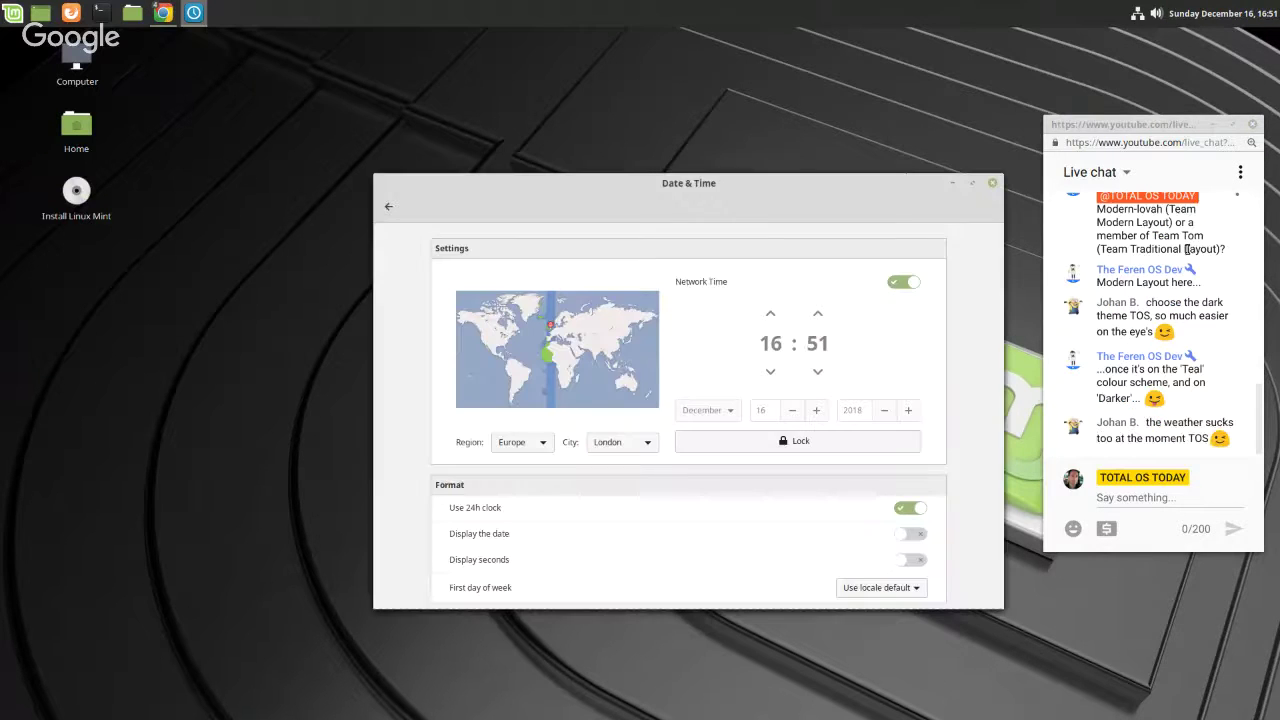
drag(726, 191, 687, 158)
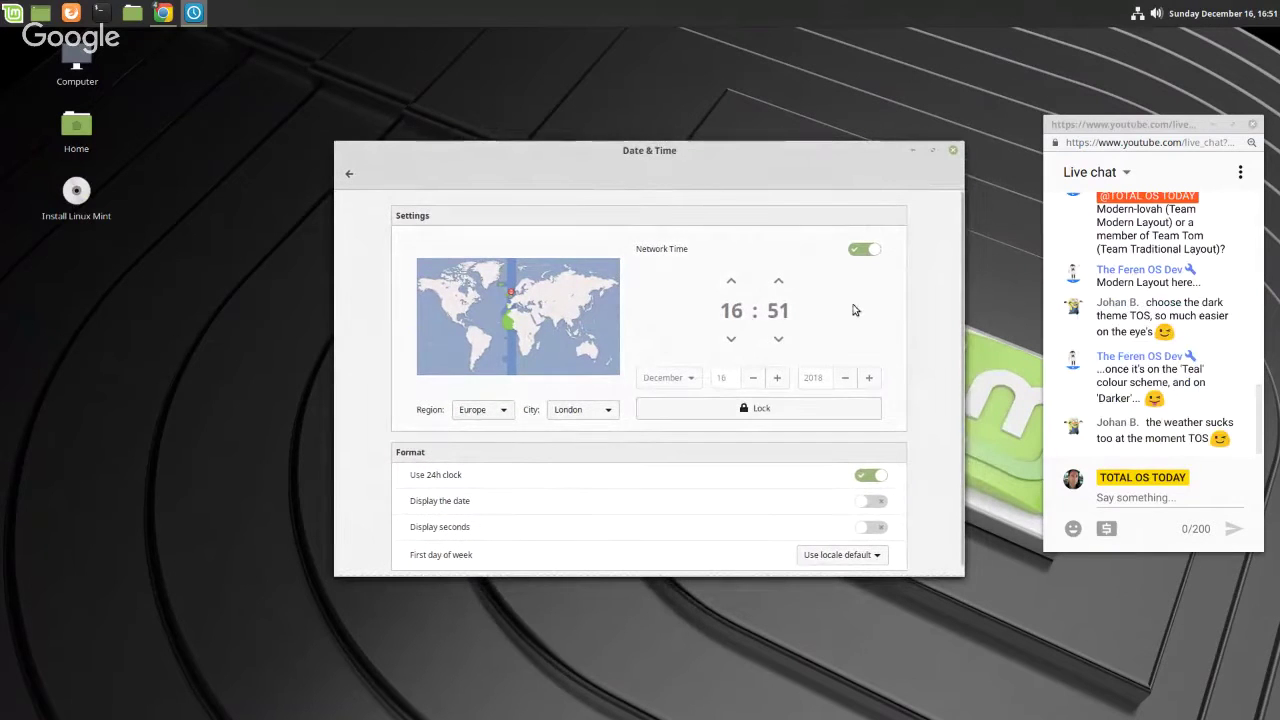
click(506, 412)
click(491, 297)
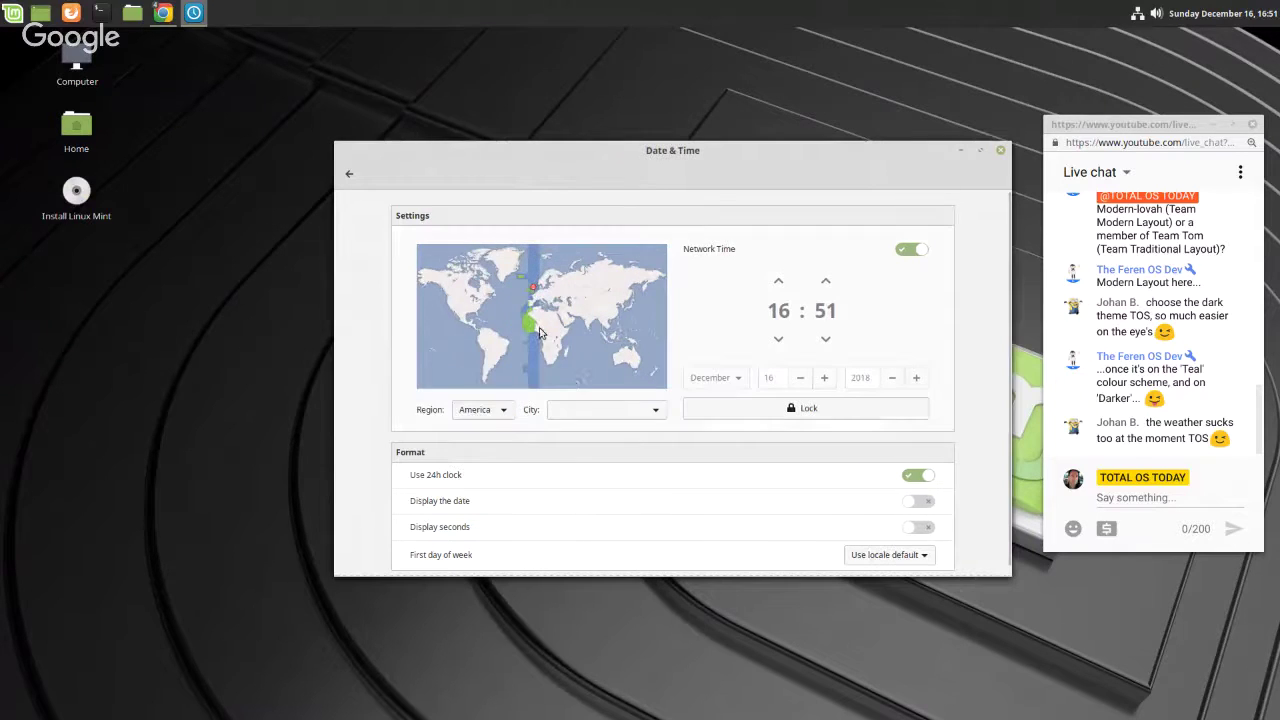
click(482, 305)
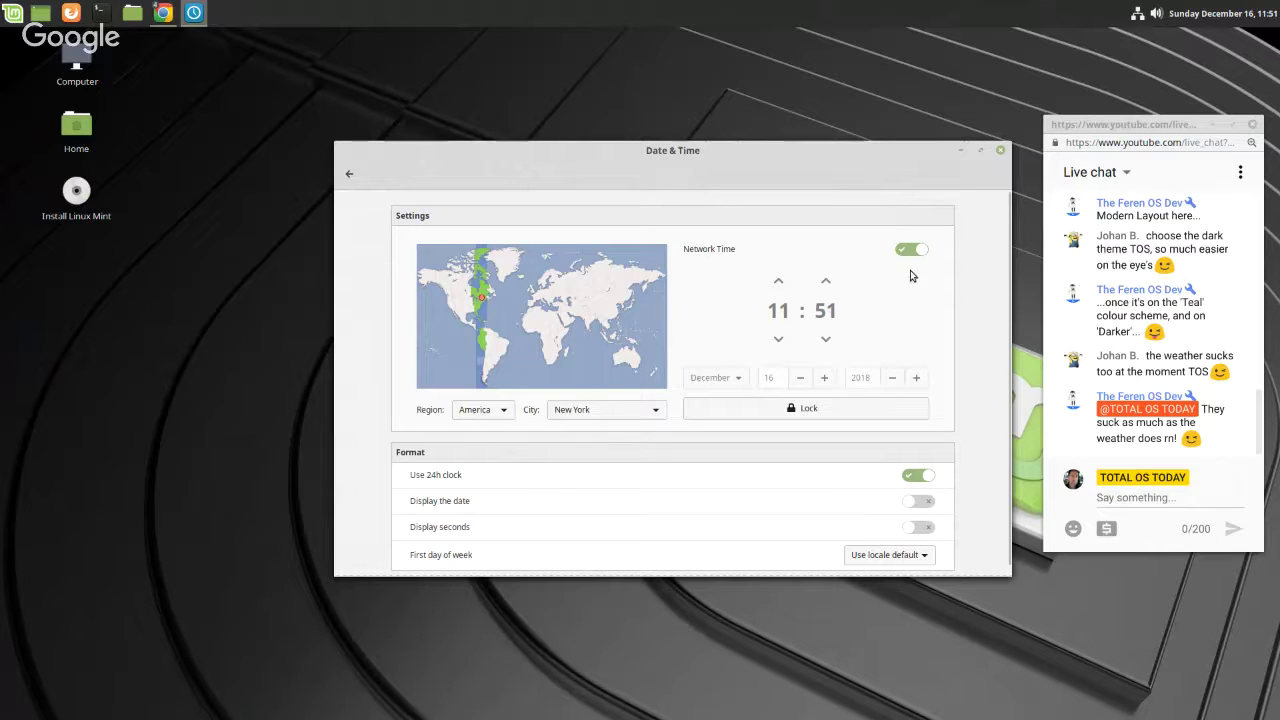
- Turn off the 24h clock format and close the date and time settings
scroll(970, 433, down, 1)
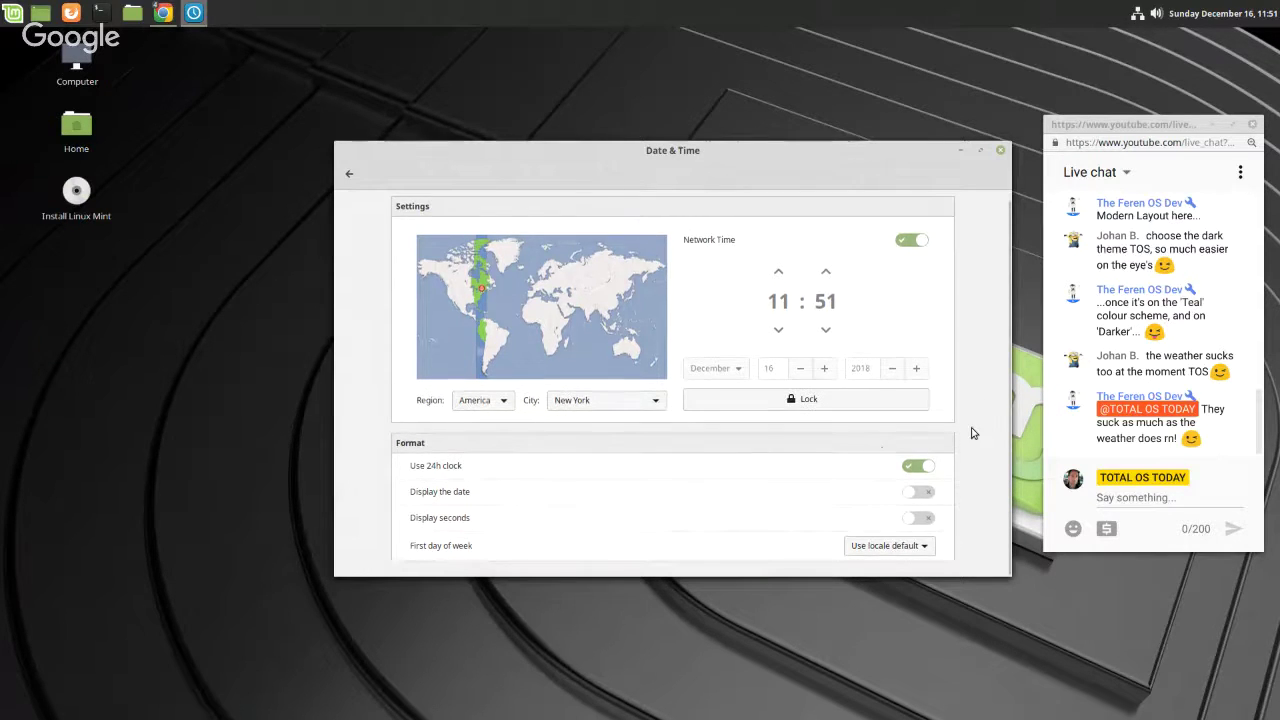
click(914, 466)
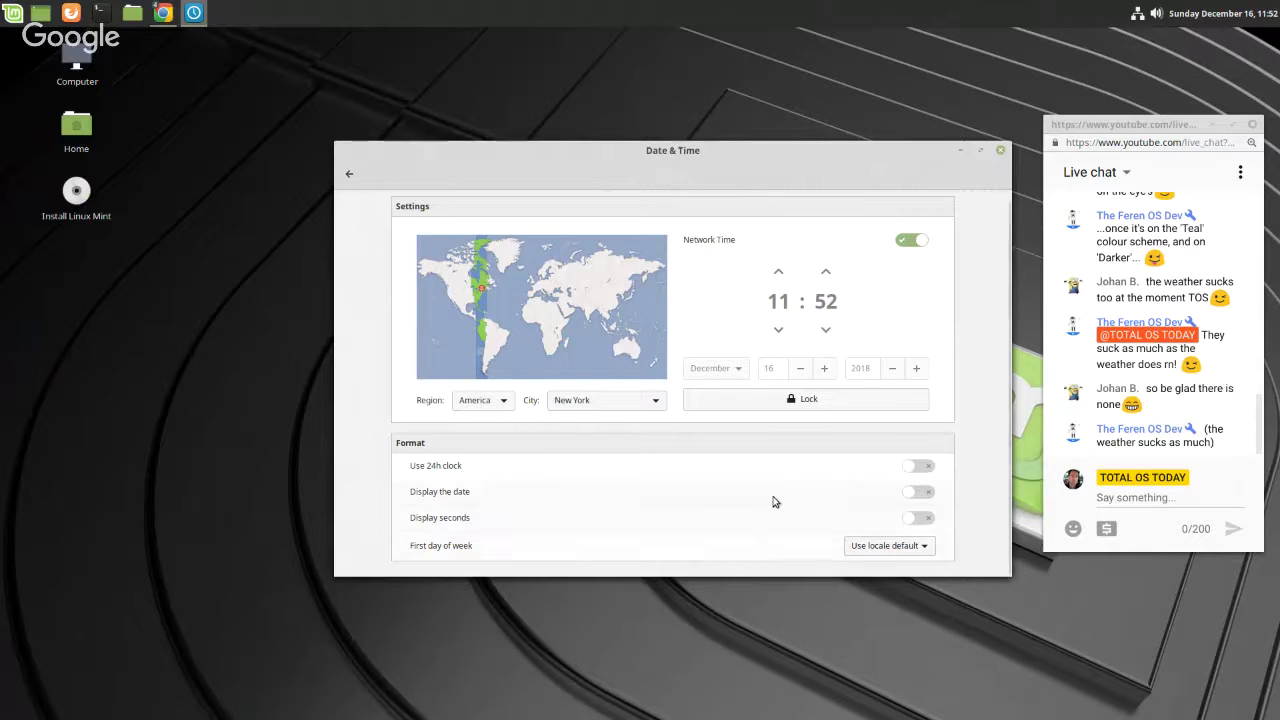
click(1000, 150)
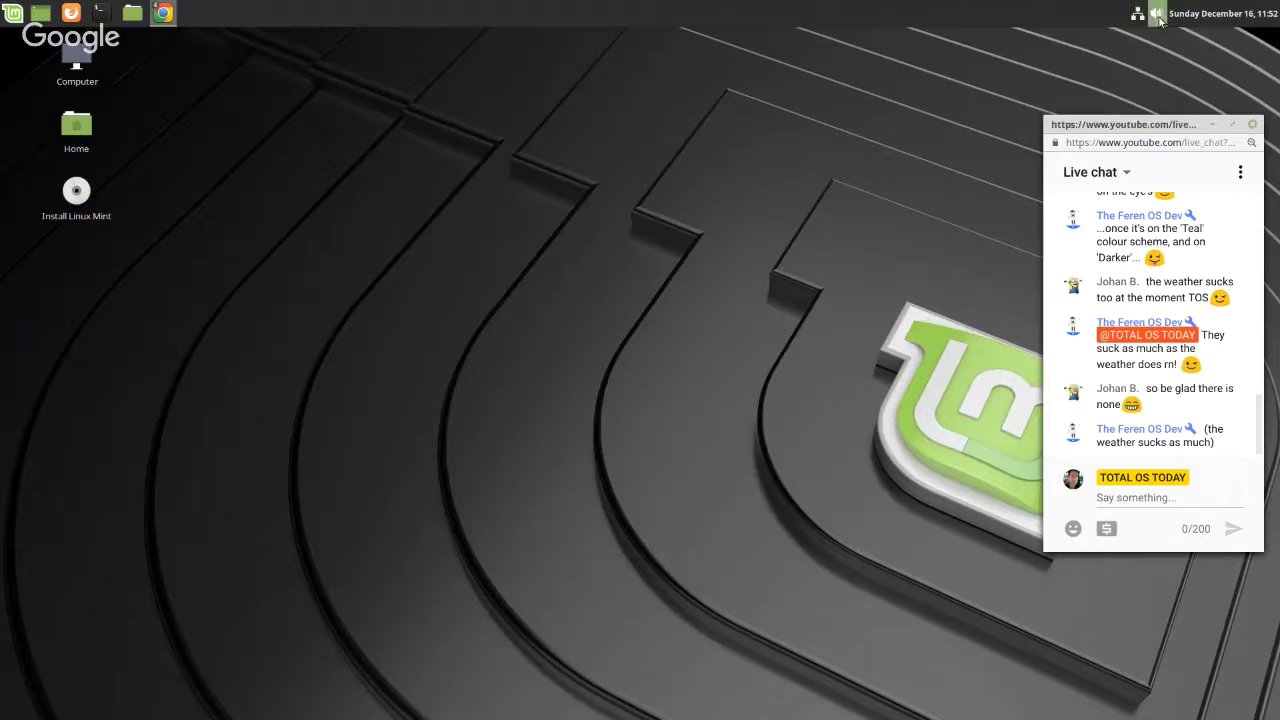
- Show the launchable players in the sound applet and open the sound settings on the Speakers output device
click(1157, 16)
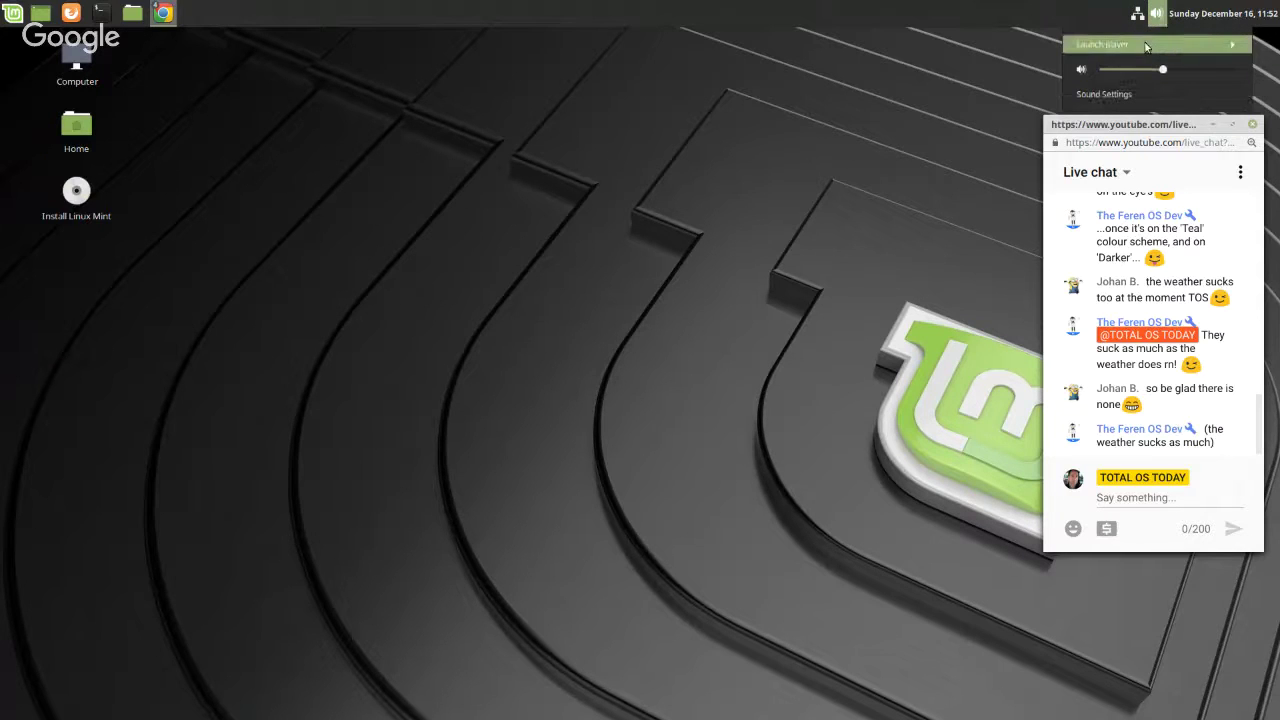
click(1146, 45)
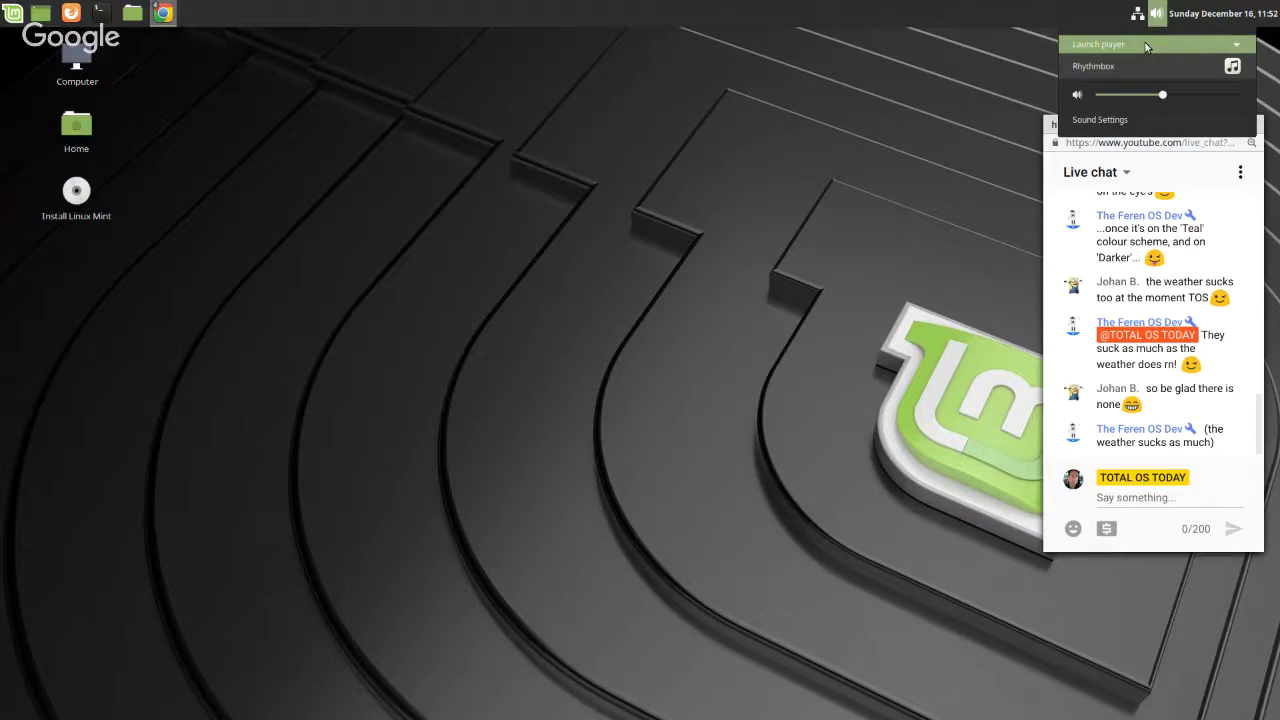
click(778, 305)
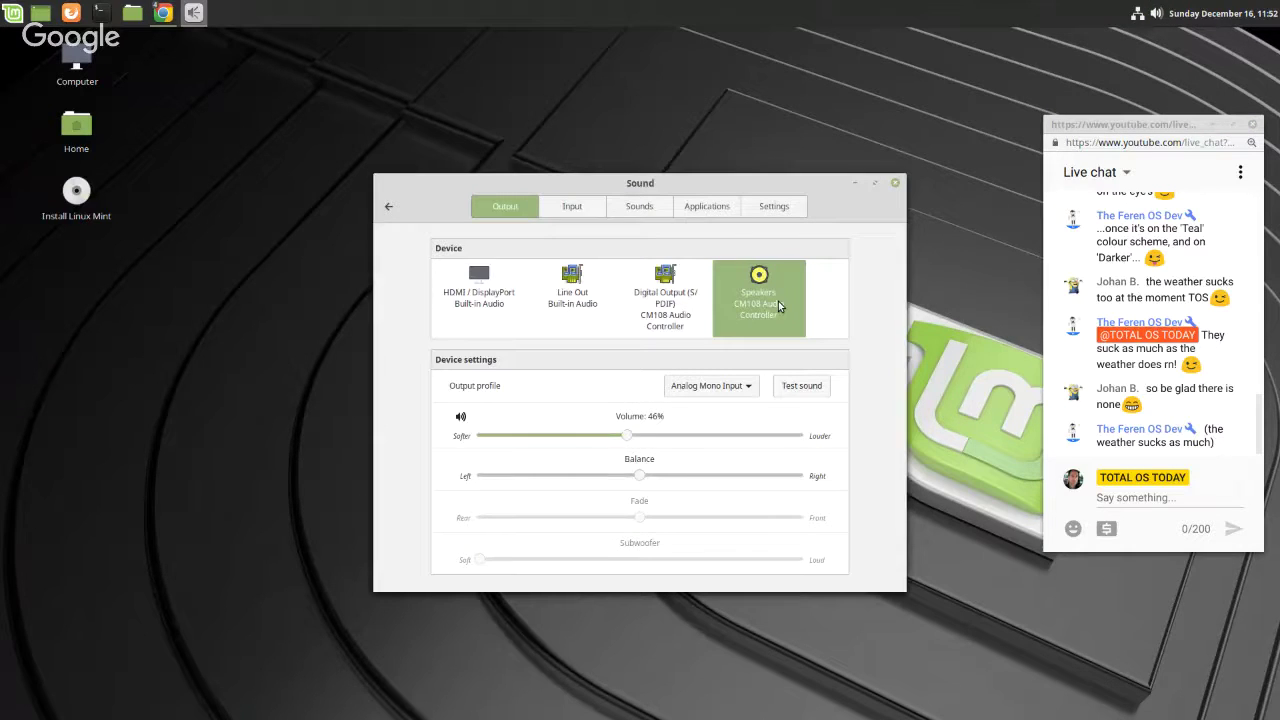
- Review the input, system sounds, applications and amplification pages of the sound settings, returning to the output page
click(578, 209)
click(634, 209)
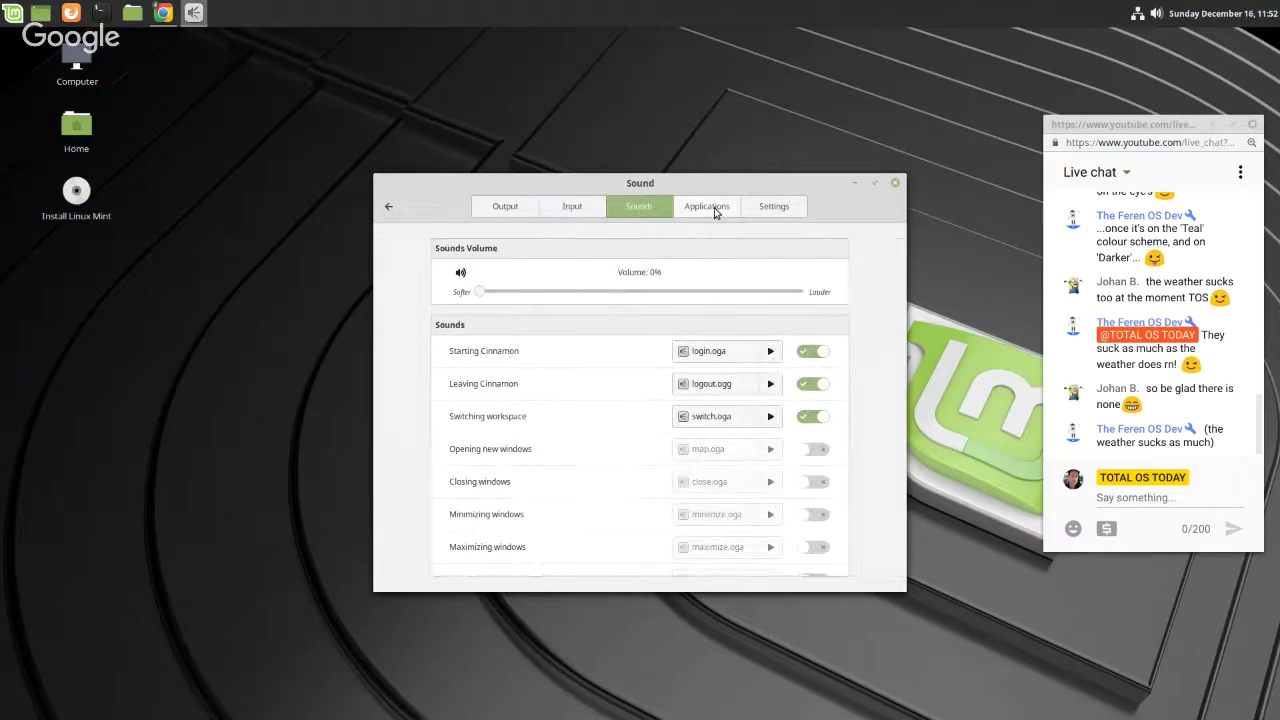
click(715, 211)
click(771, 220)
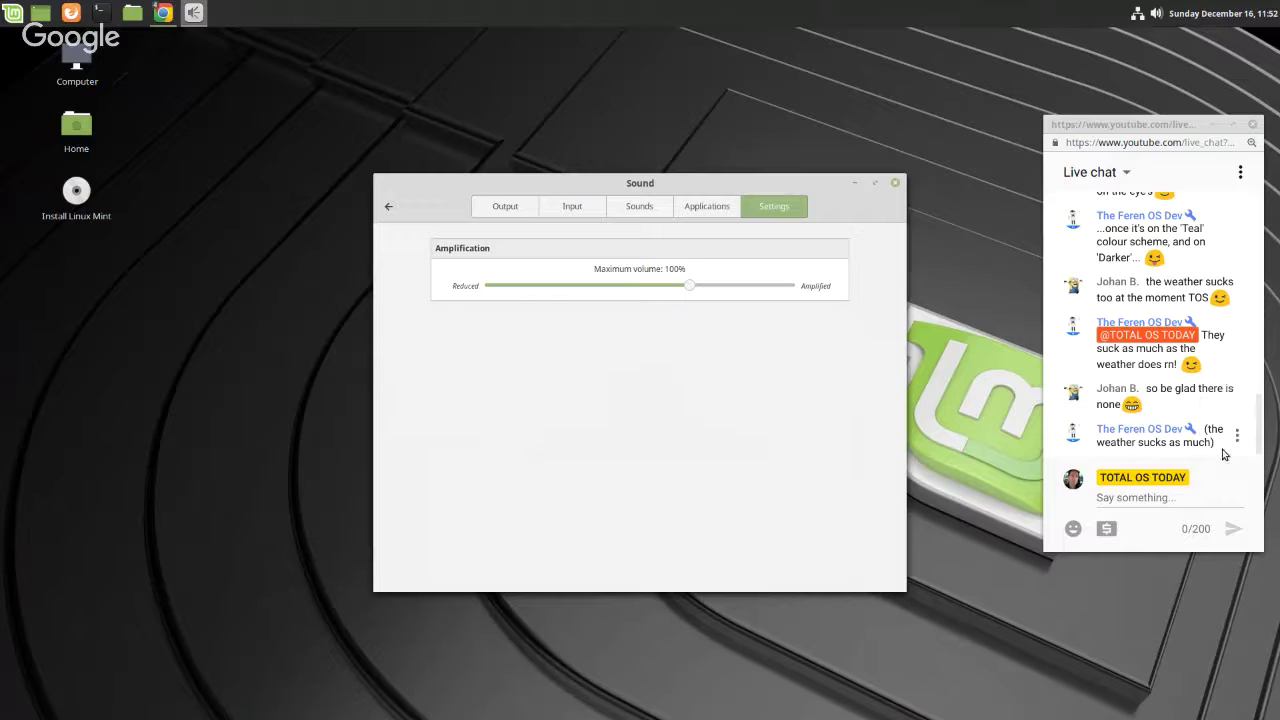
click(504, 208)
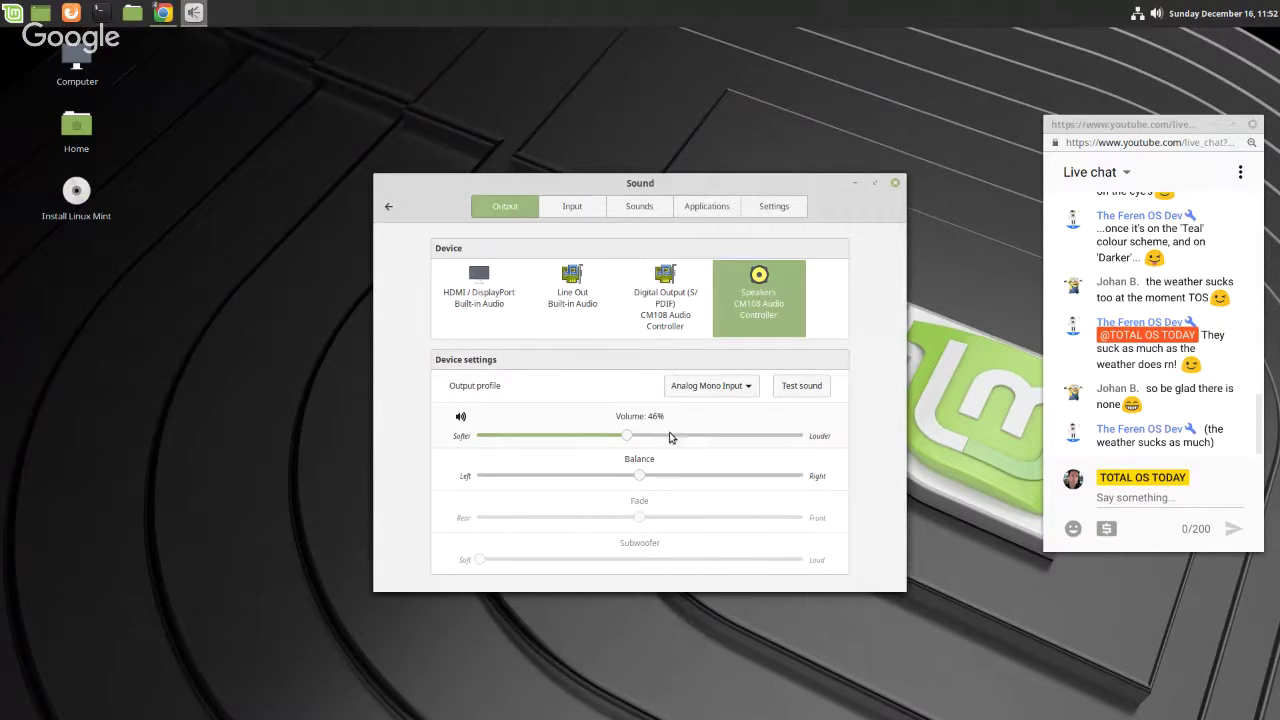
- Close the sound settings and view the network applet's options in the panel
click(897, 184)
click(1136, 18)
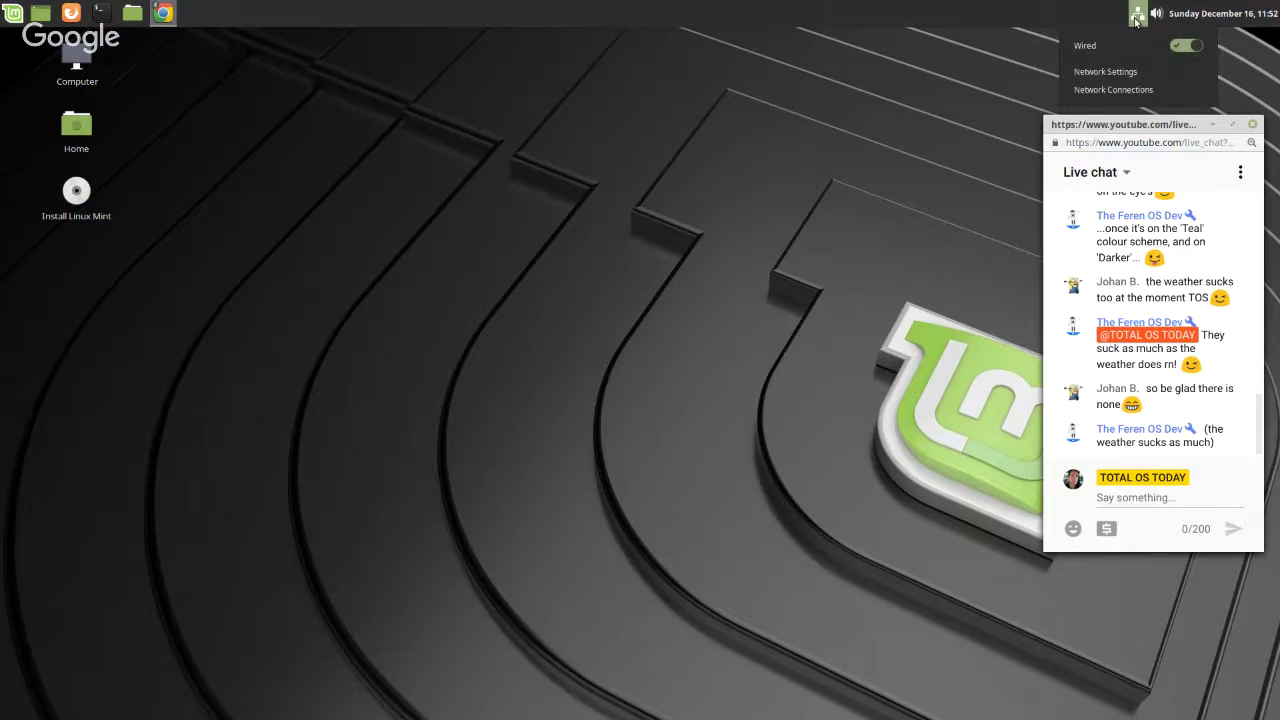
click(1136, 18)
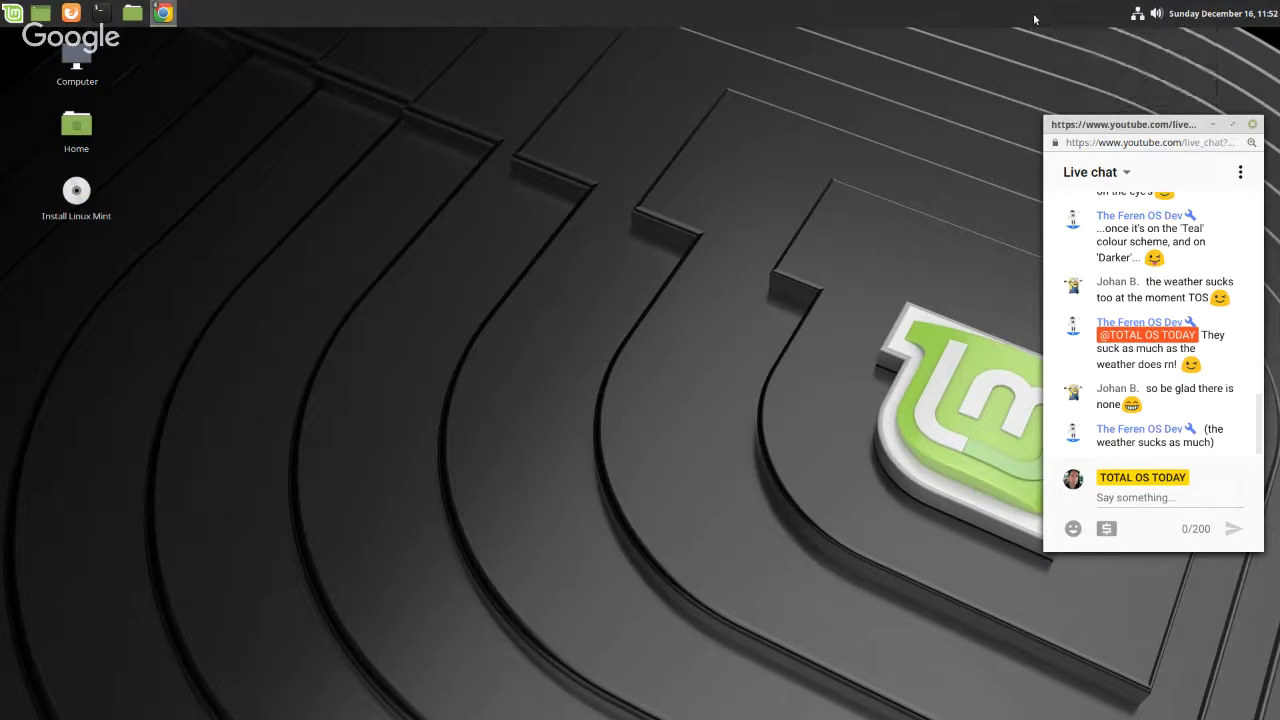
- Open the panel's applet manager and install the Weather applet from the downloadable applets
right_click(1034, 19)
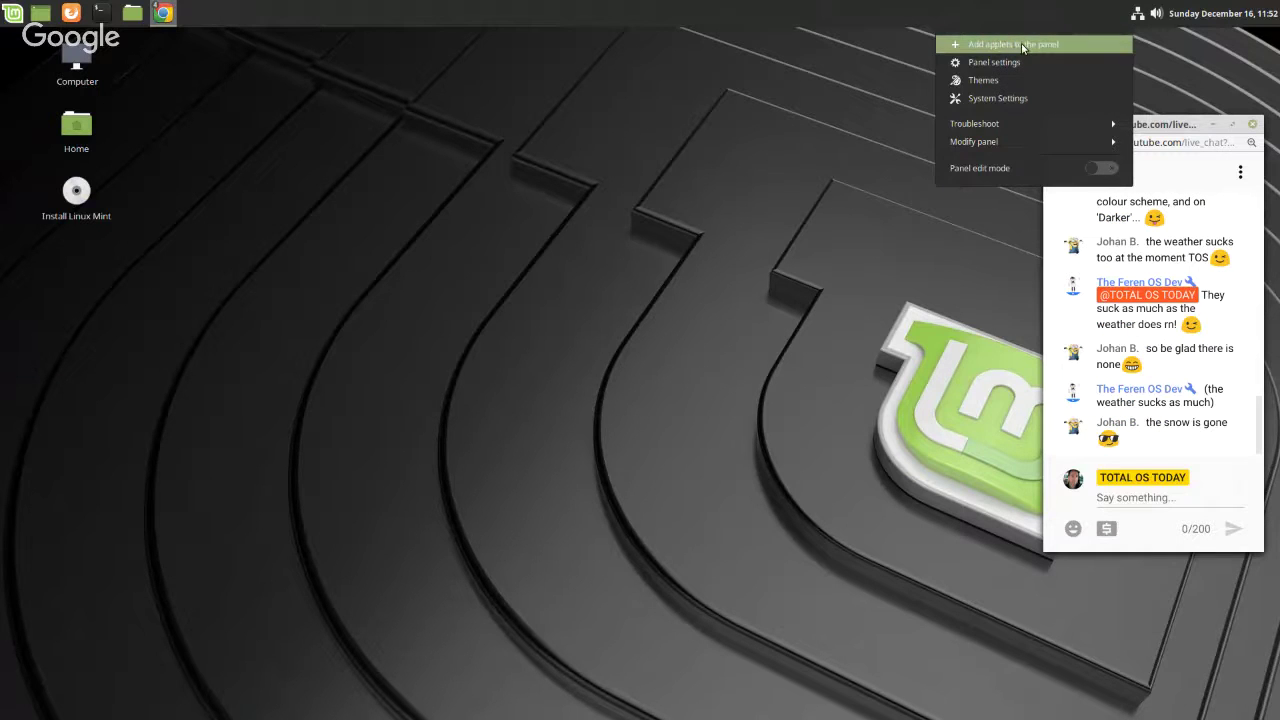
click(1022, 45)
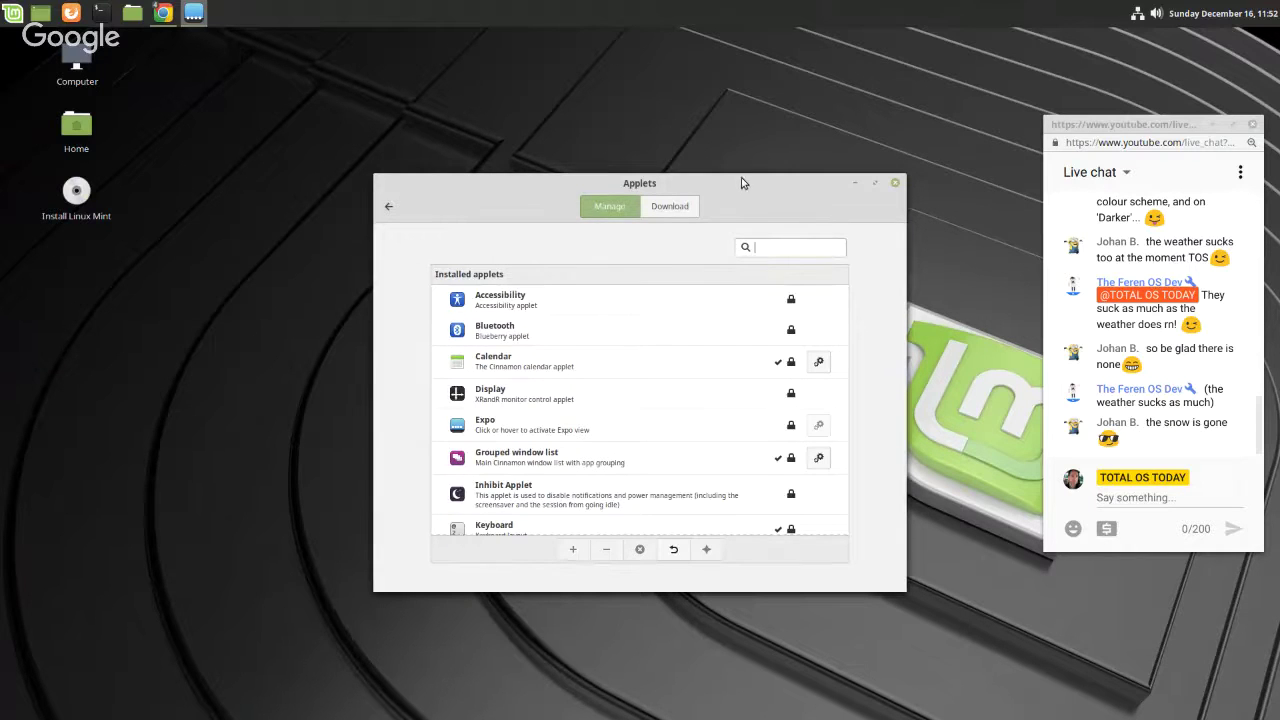
drag(737, 183, 719, 133)
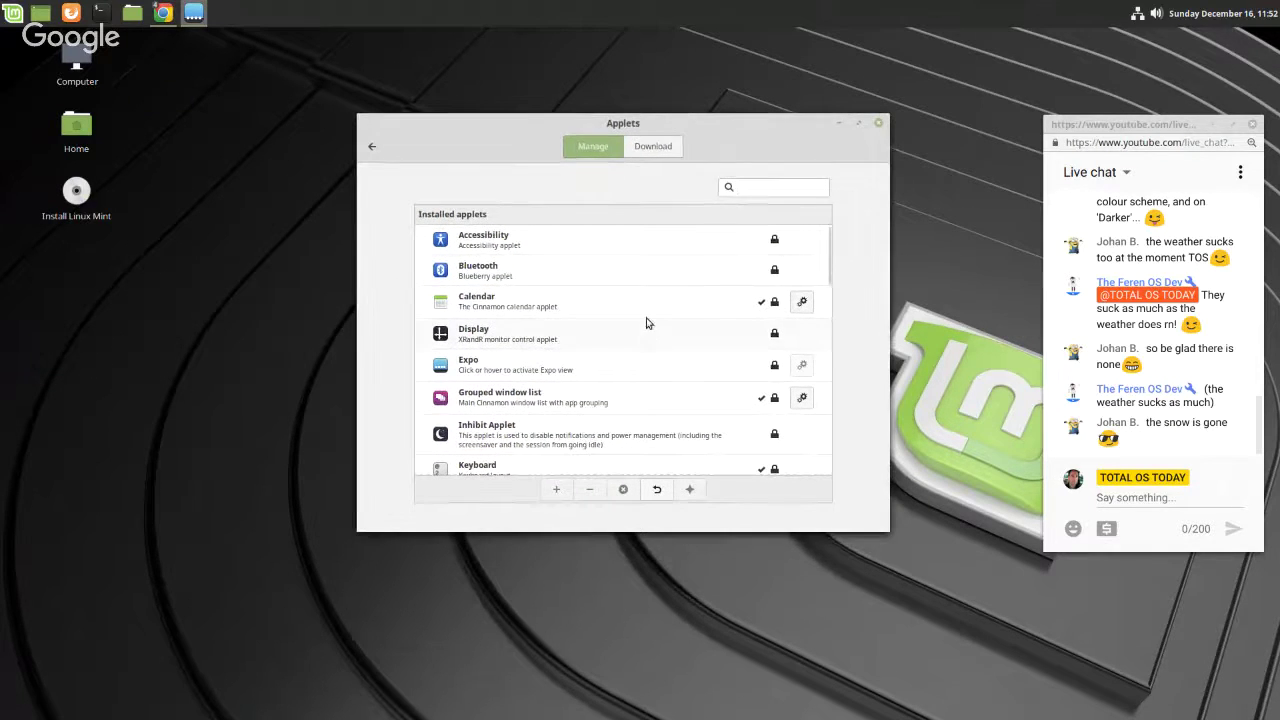
click(659, 150)
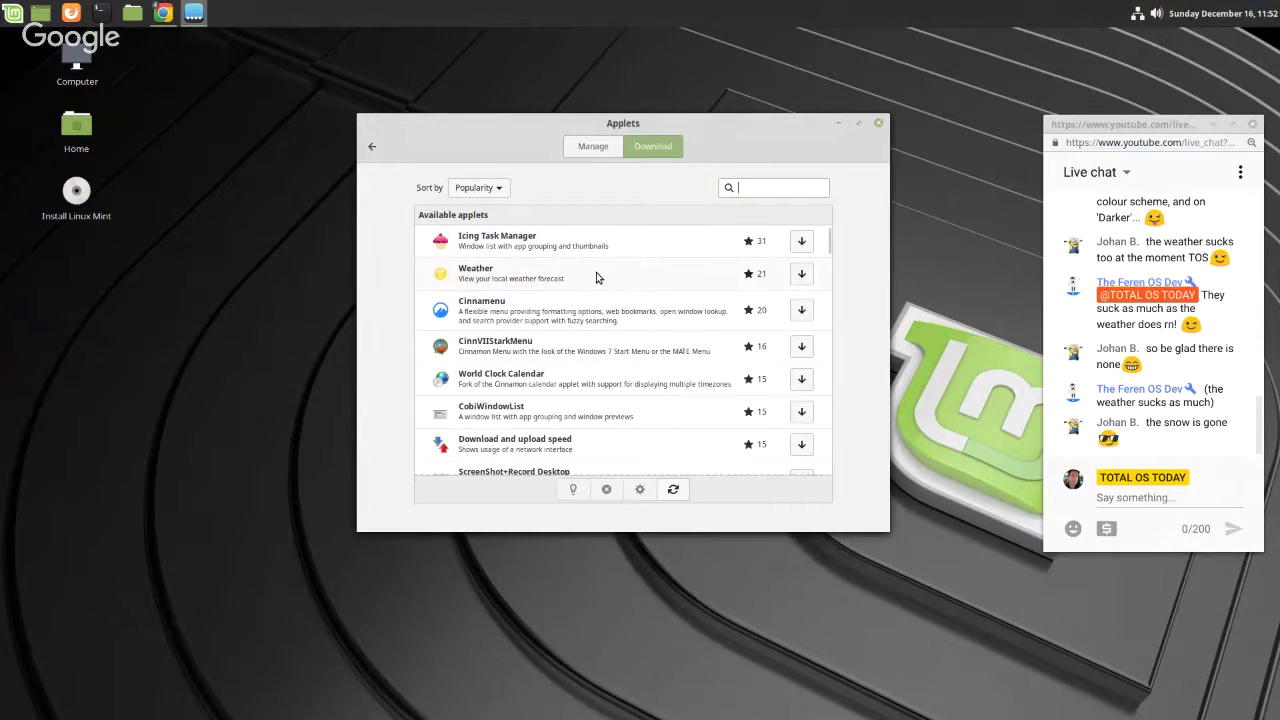
click(801, 274)
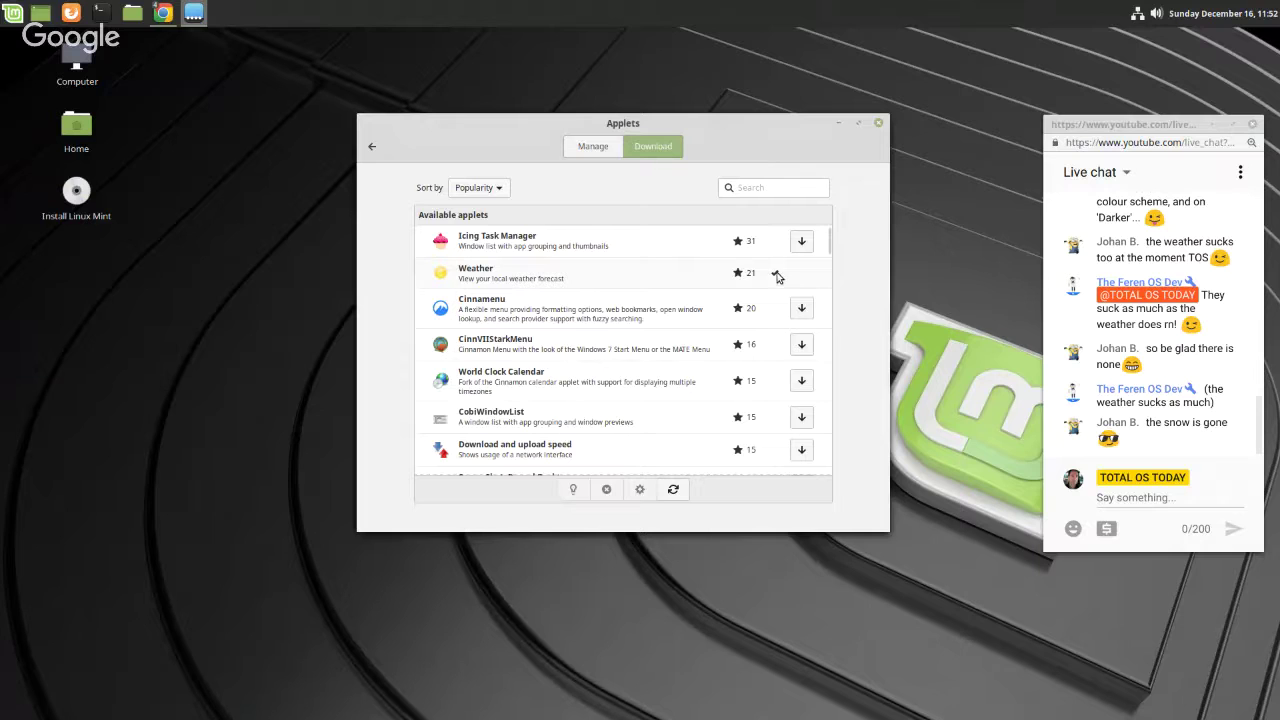
- Add the installed Weather applet to the panel, check its forecast popup and close the applet manager
click(591, 148)
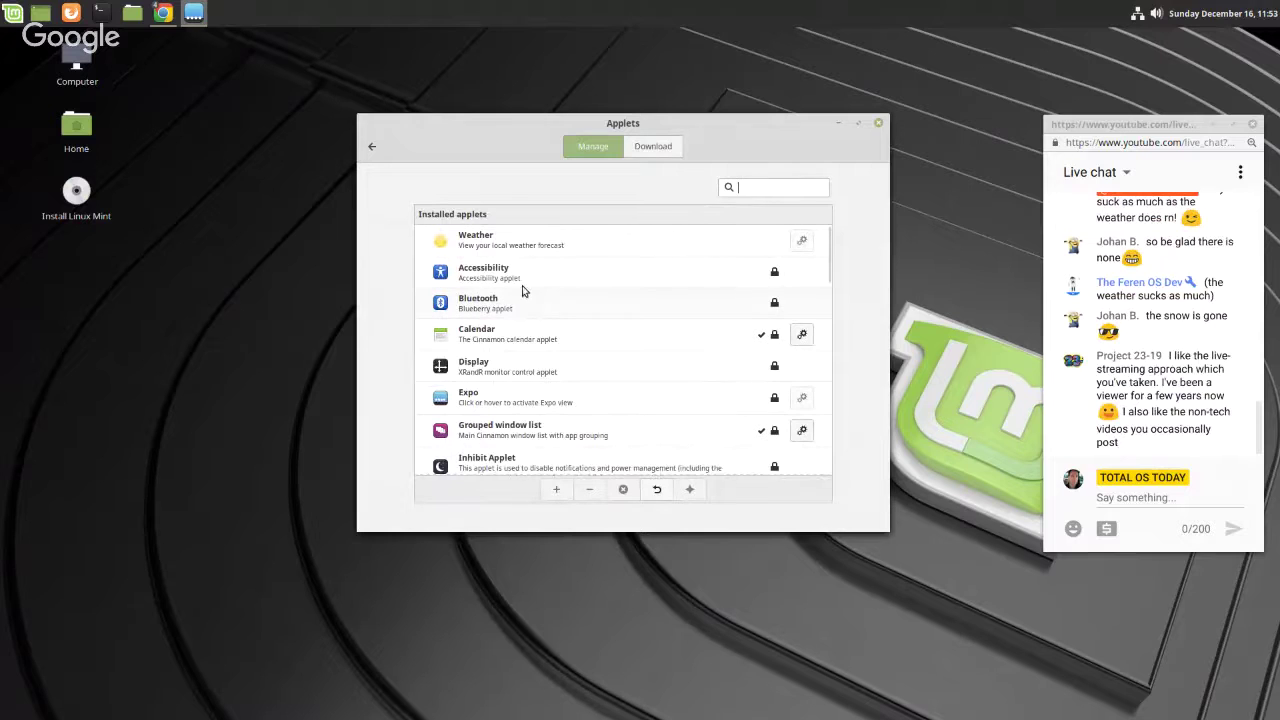
click(530, 244)
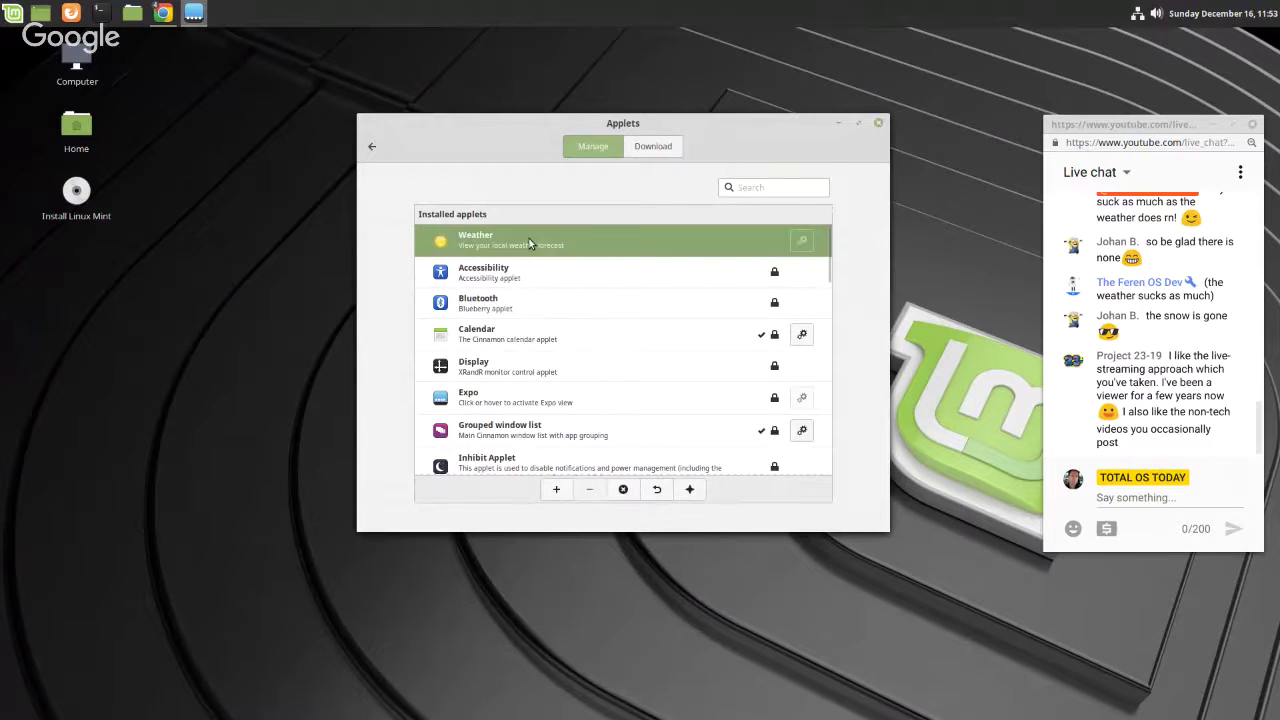
click(556, 489)
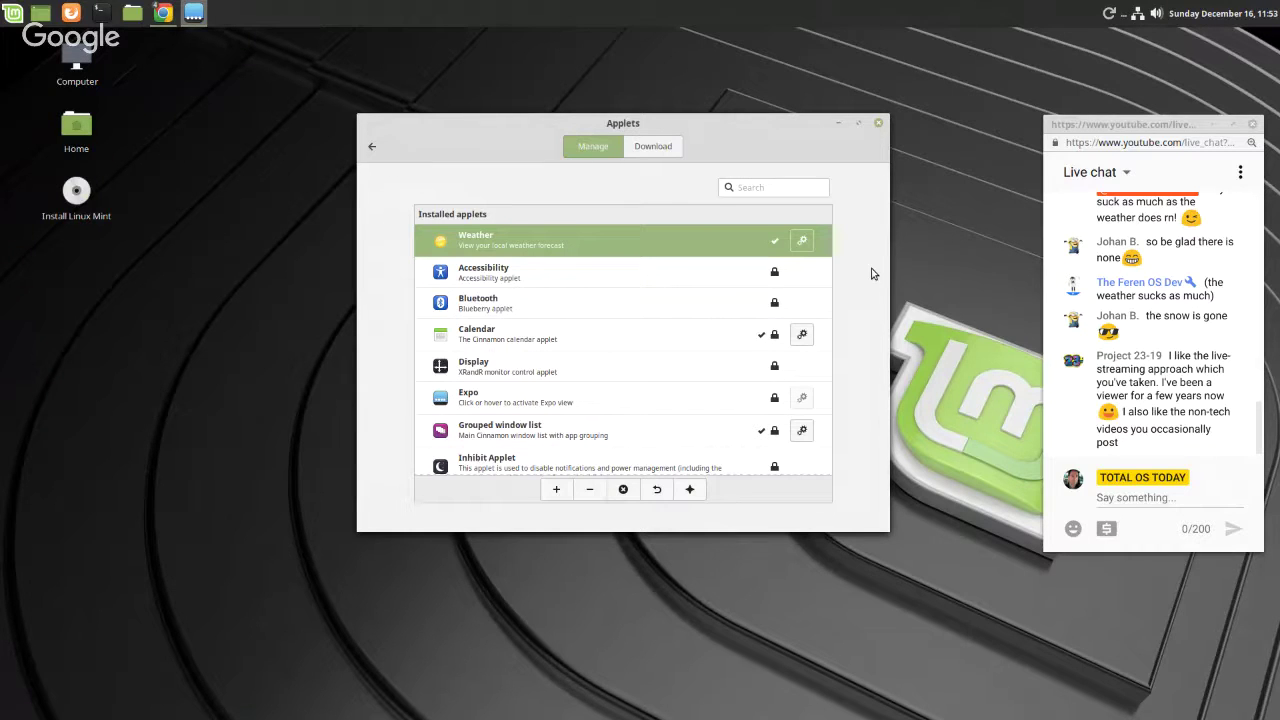
click(1108, 15)
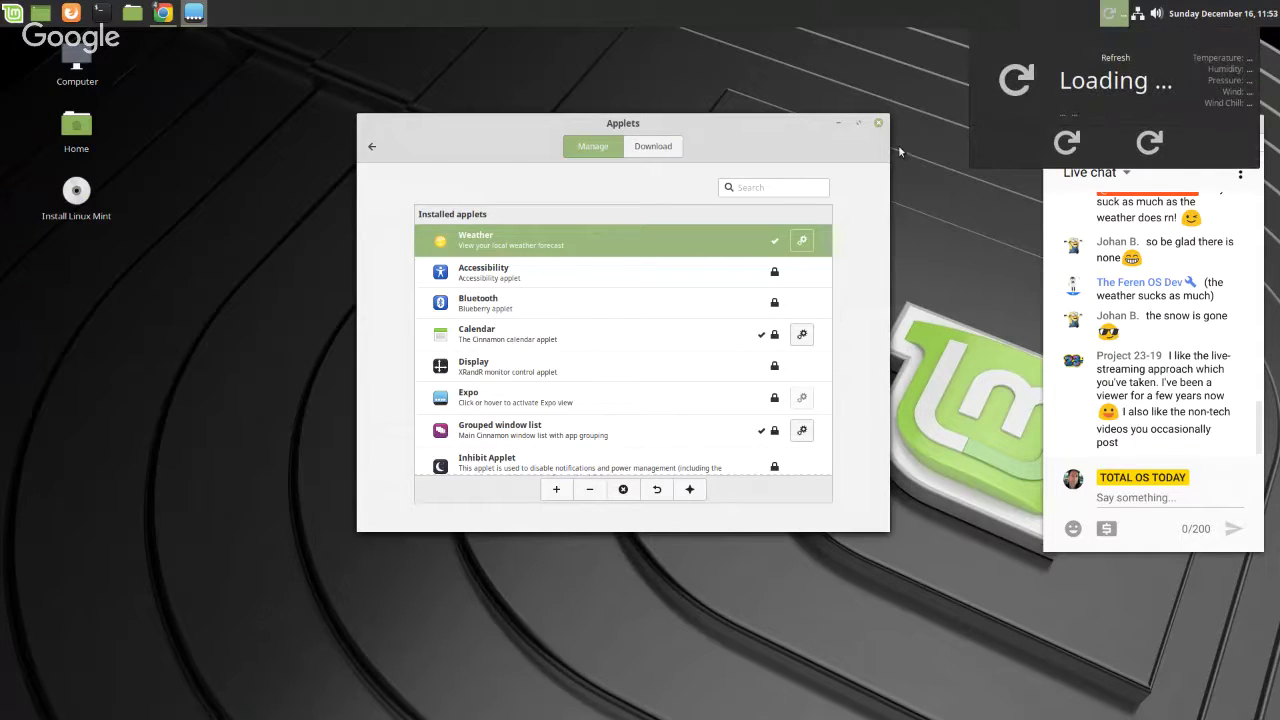
click(876, 126)
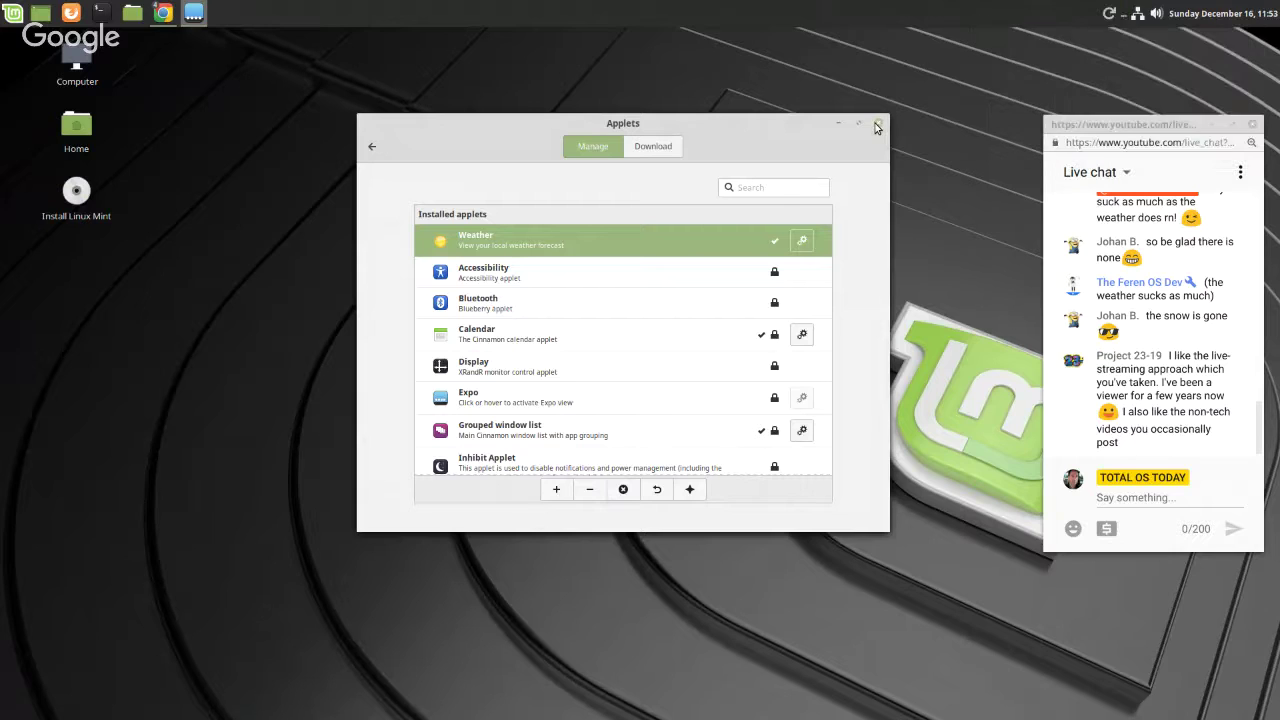
click(878, 126)
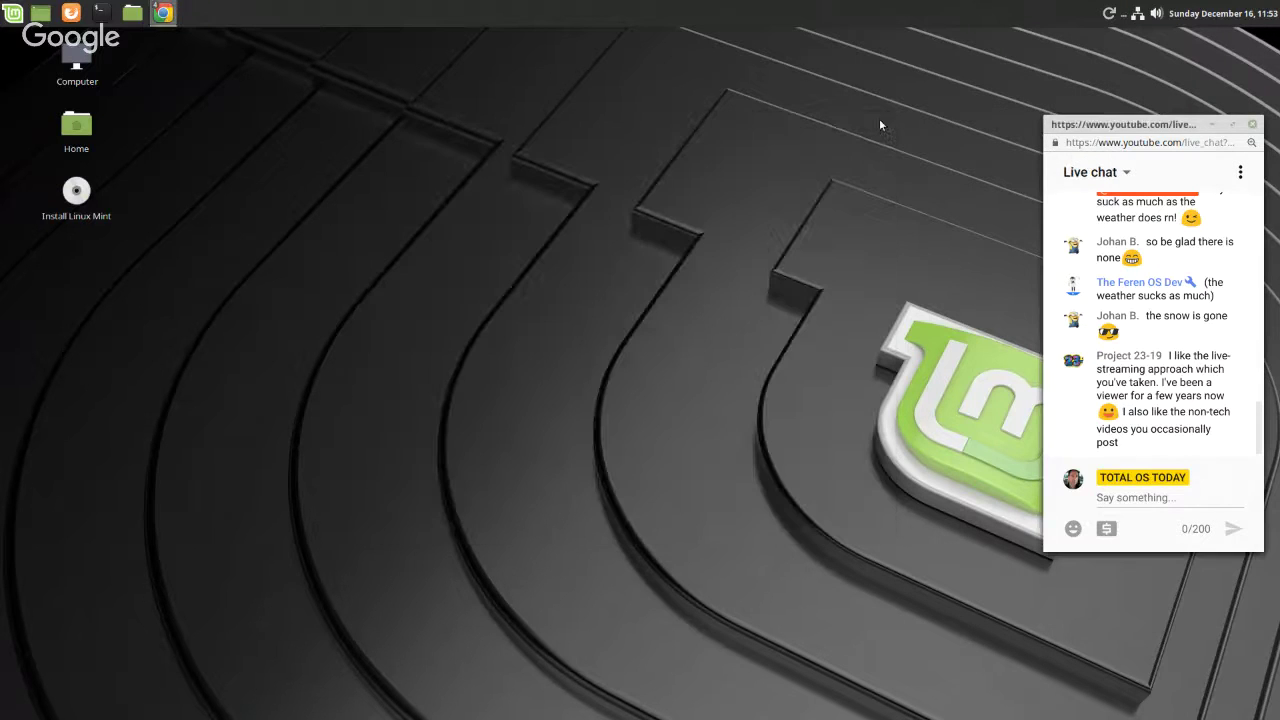
- Review the Weather applet's configuration options and remove the applet from the panel
click(1108, 15)
click(1108, 15)
click(1108, 15)
right_click(1110, 16)
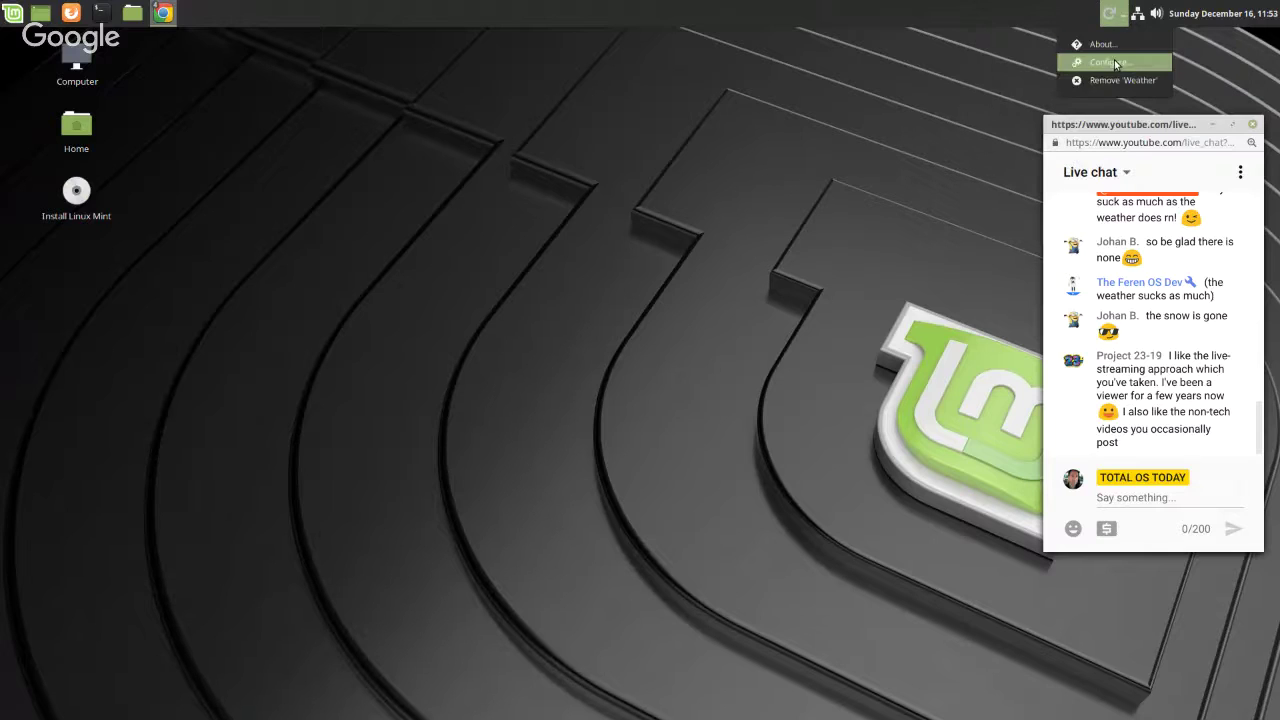
click(1115, 63)
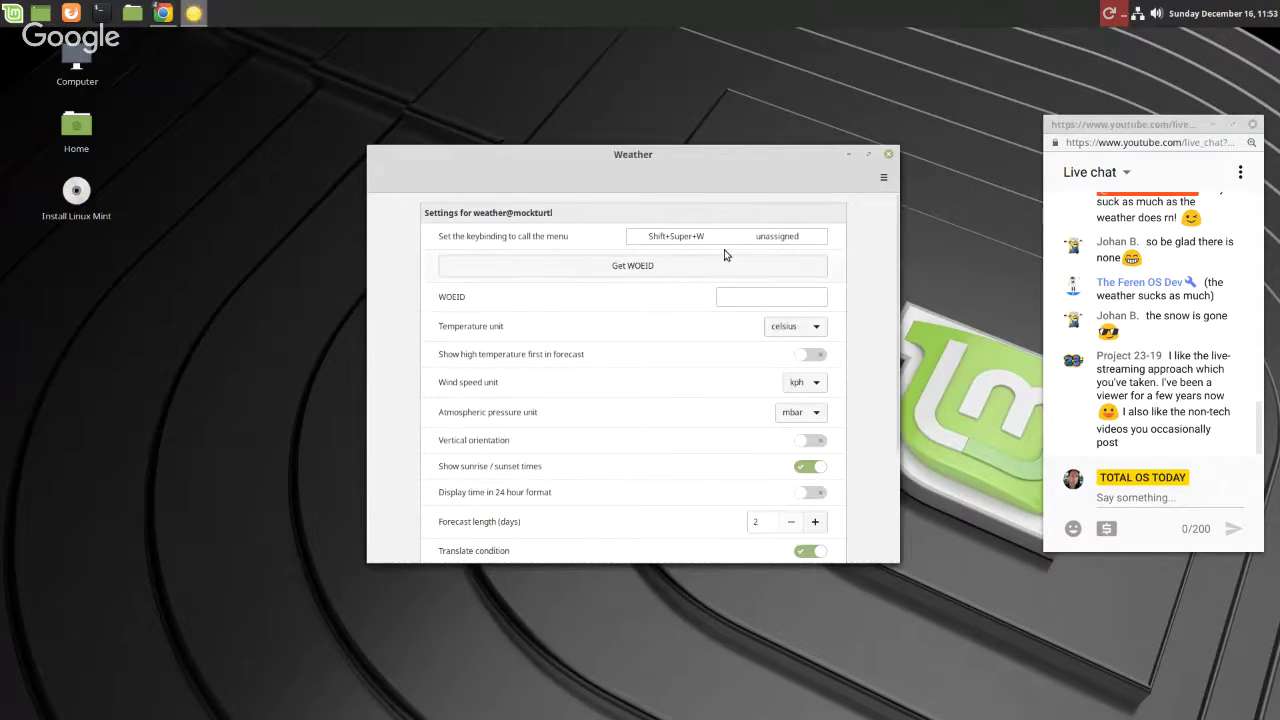
scroll(685, 317, down, 4)
scroll(690, 317, up, 4)
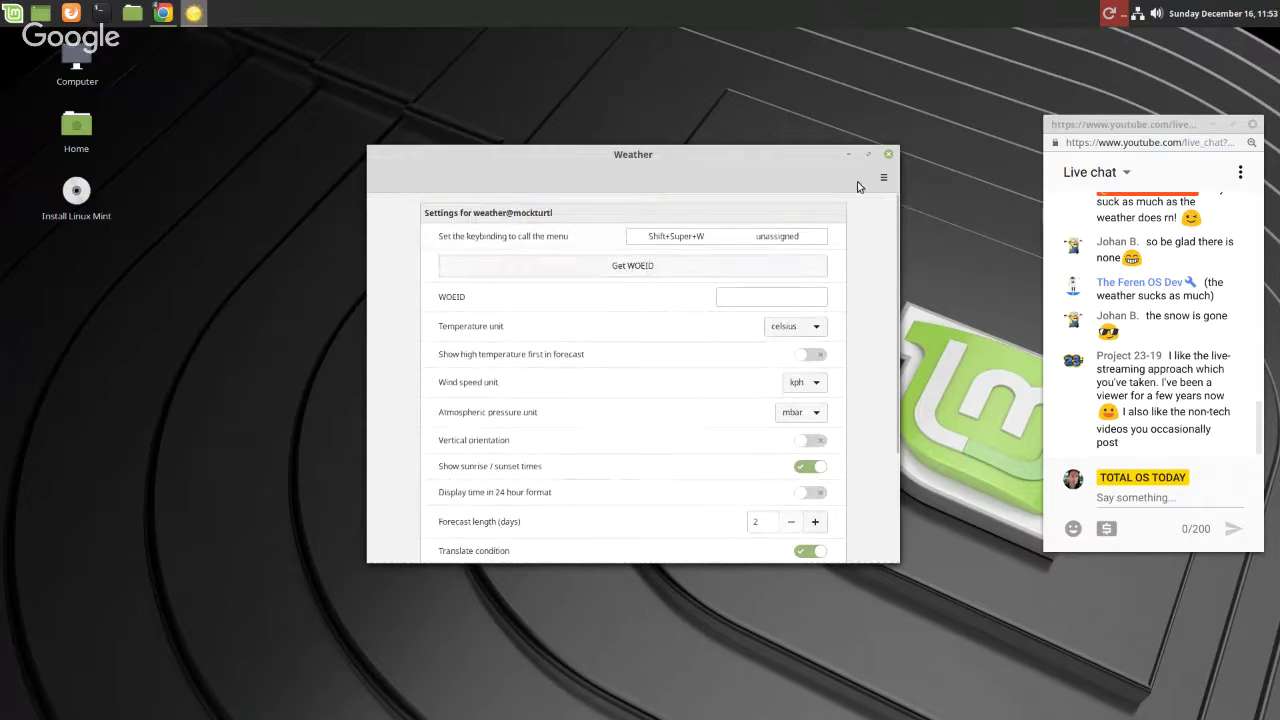
click(888, 154)
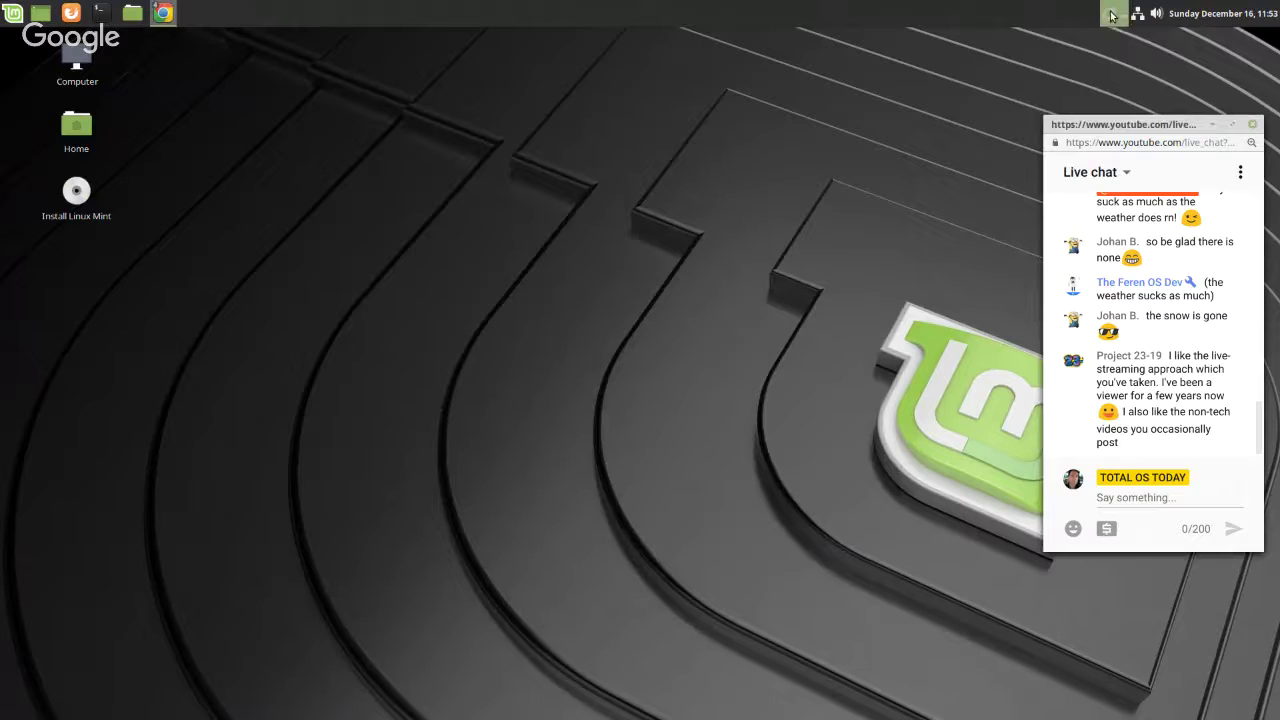
right_click(1112, 14)
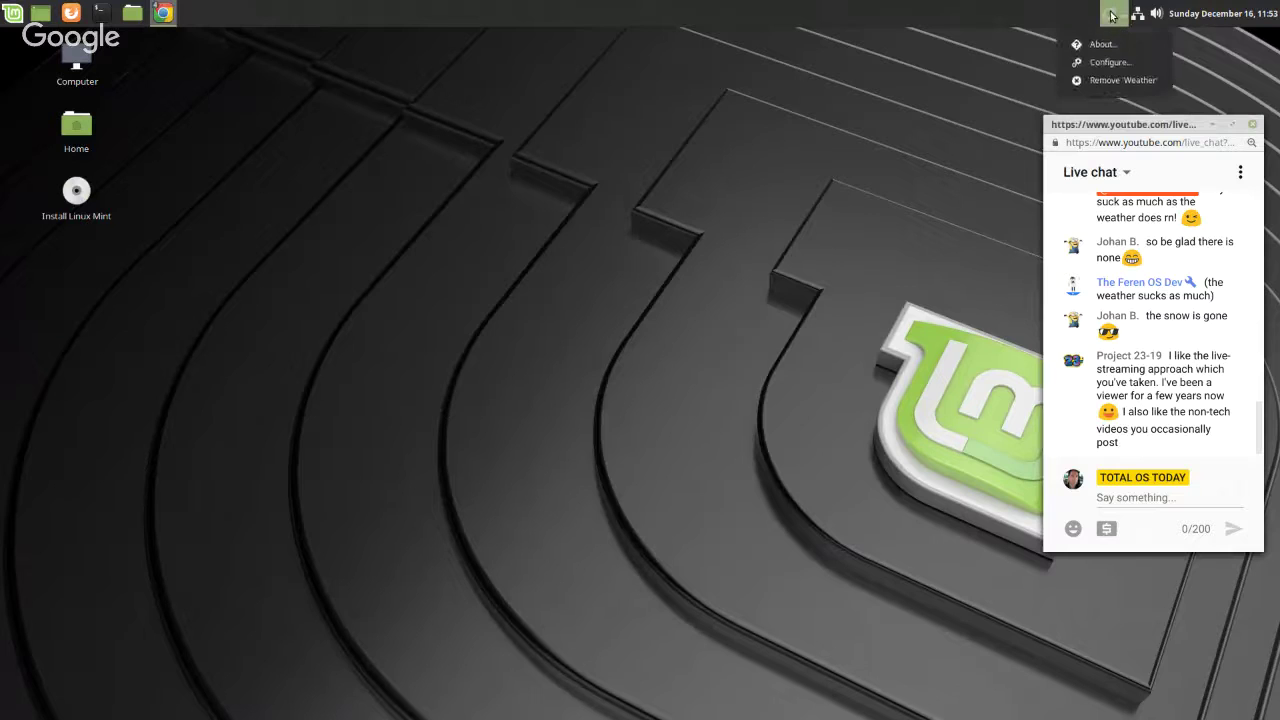
click(1128, 82)
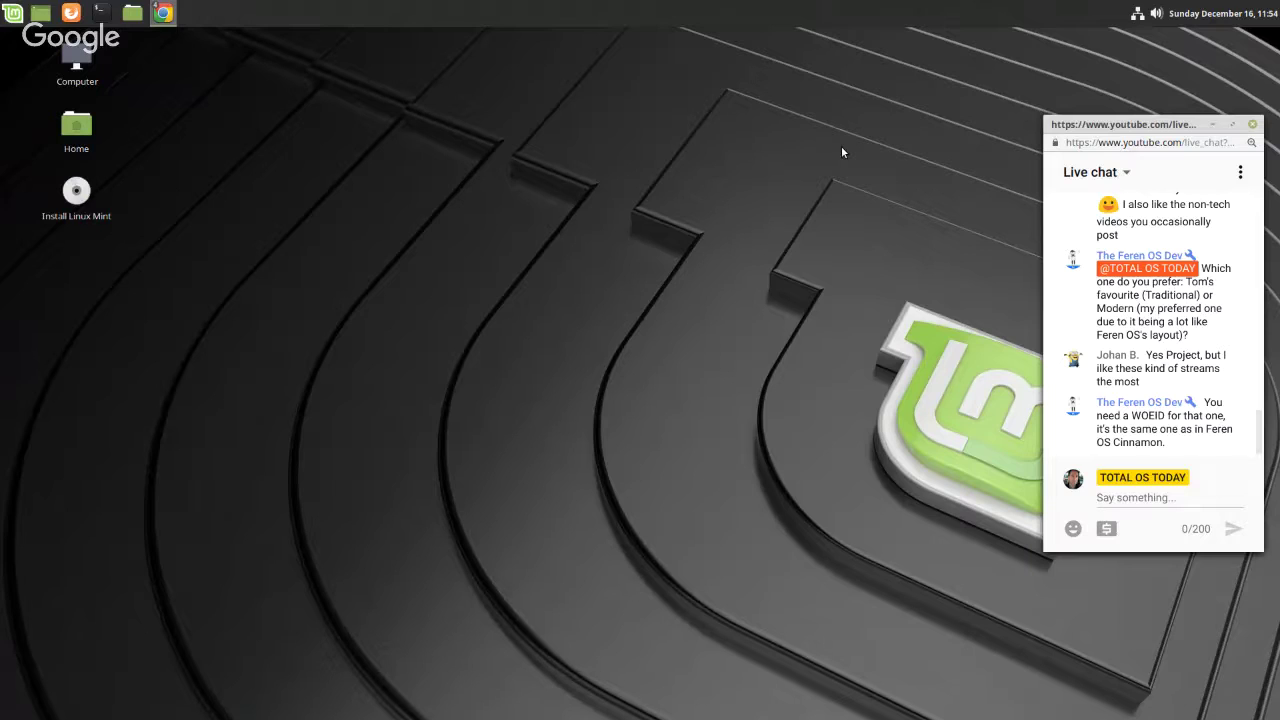
- Open the theme settings and set the Desktop theme to Mint-Y-Dark-Teal
right_click(789, 16)
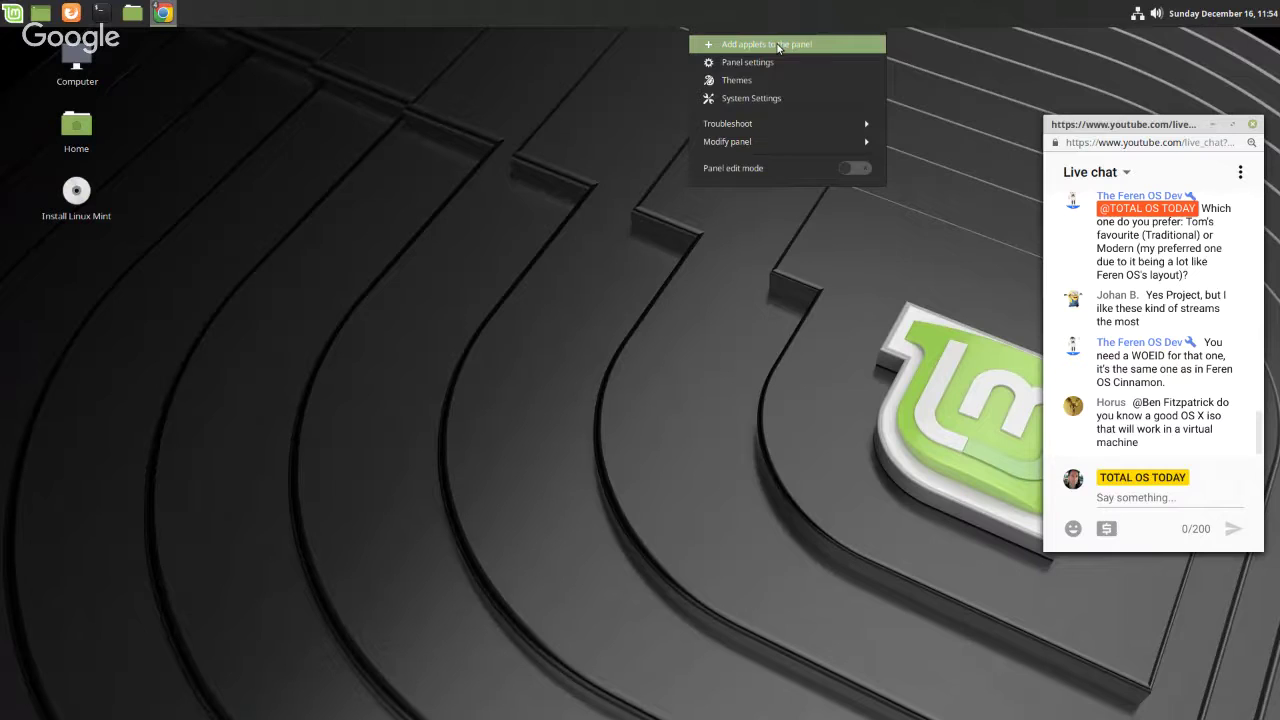
click(758, 79)
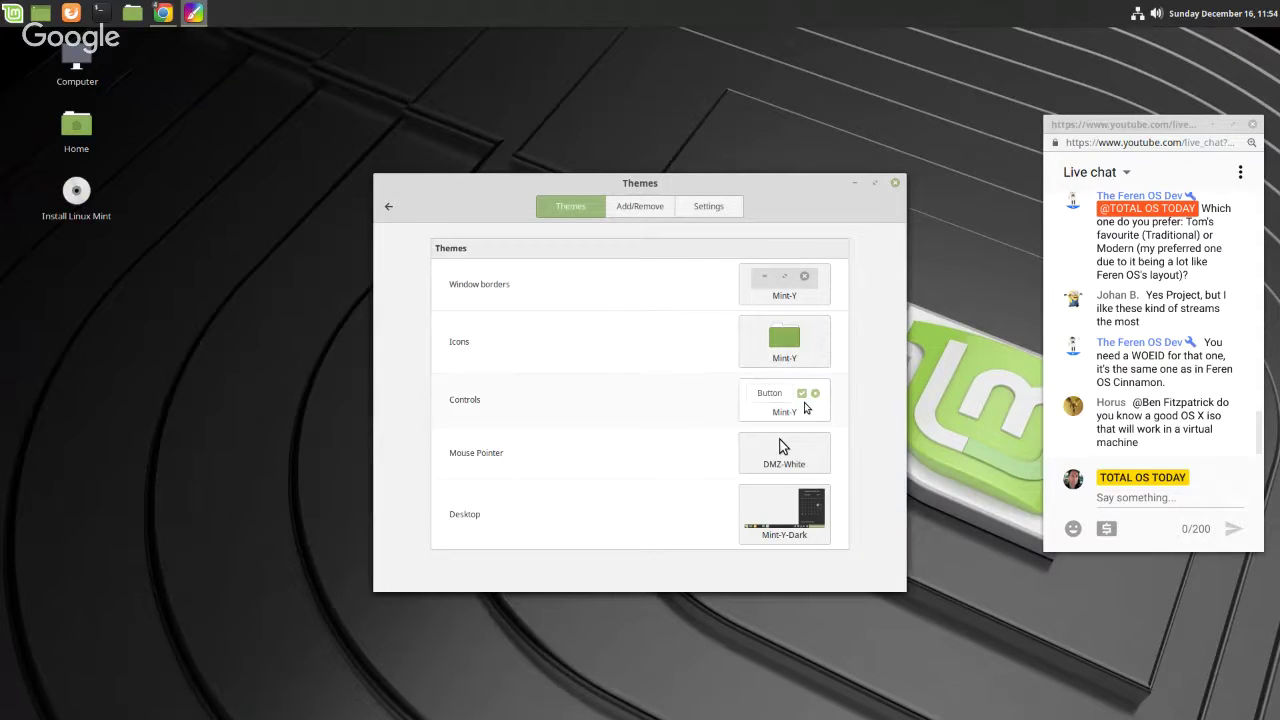
click(799, 499)
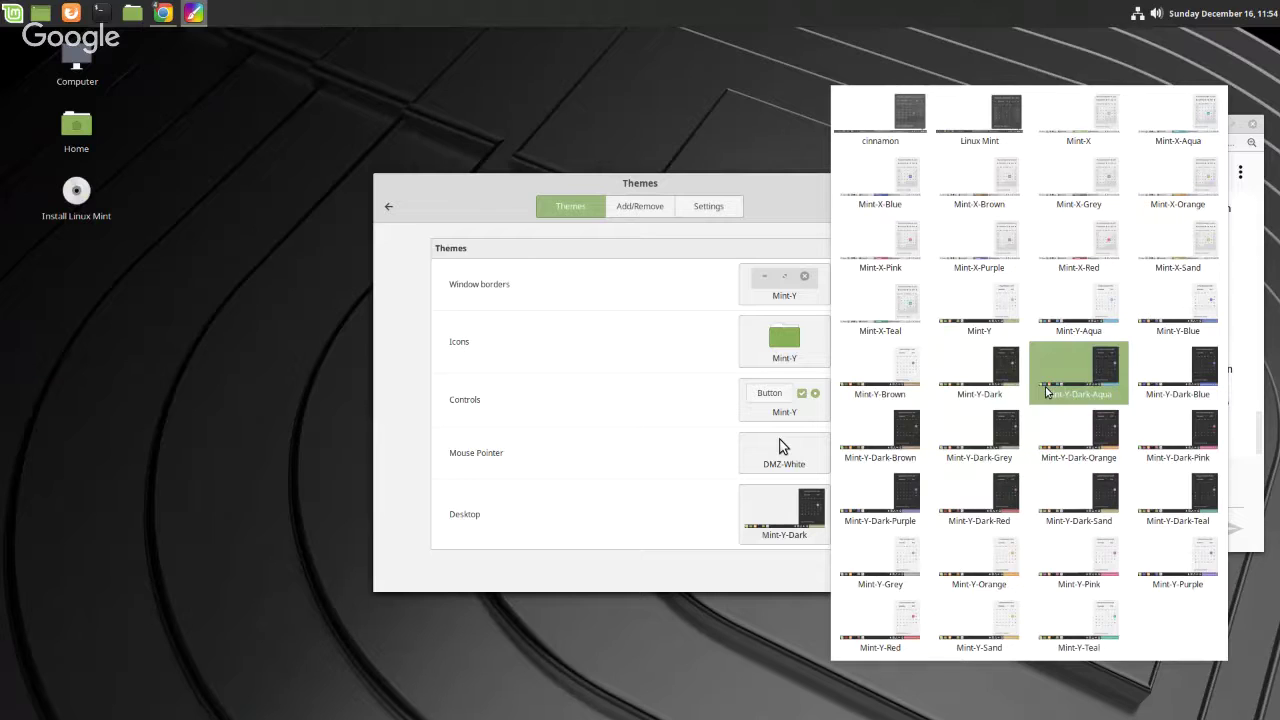
click(1177, 498)
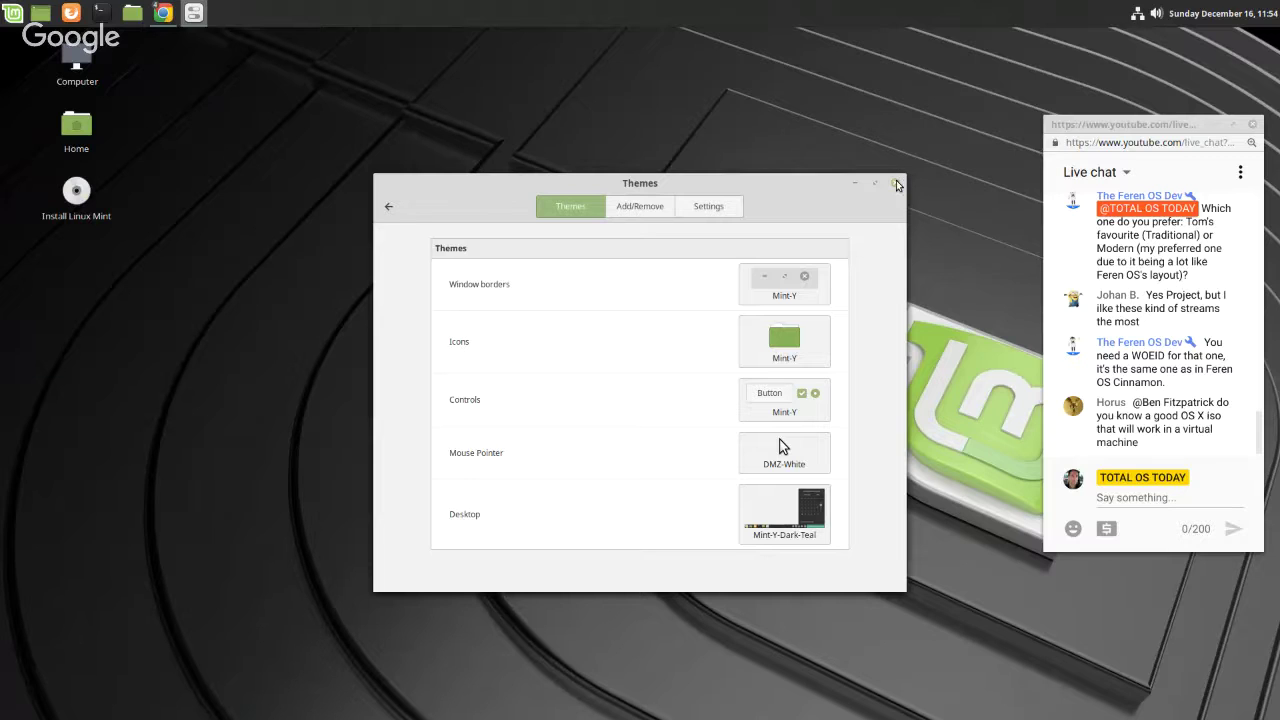
- Update the theme cache, browse the downloadable themes and miscellaneous theme options, and close the theme settings
click(652, 206)
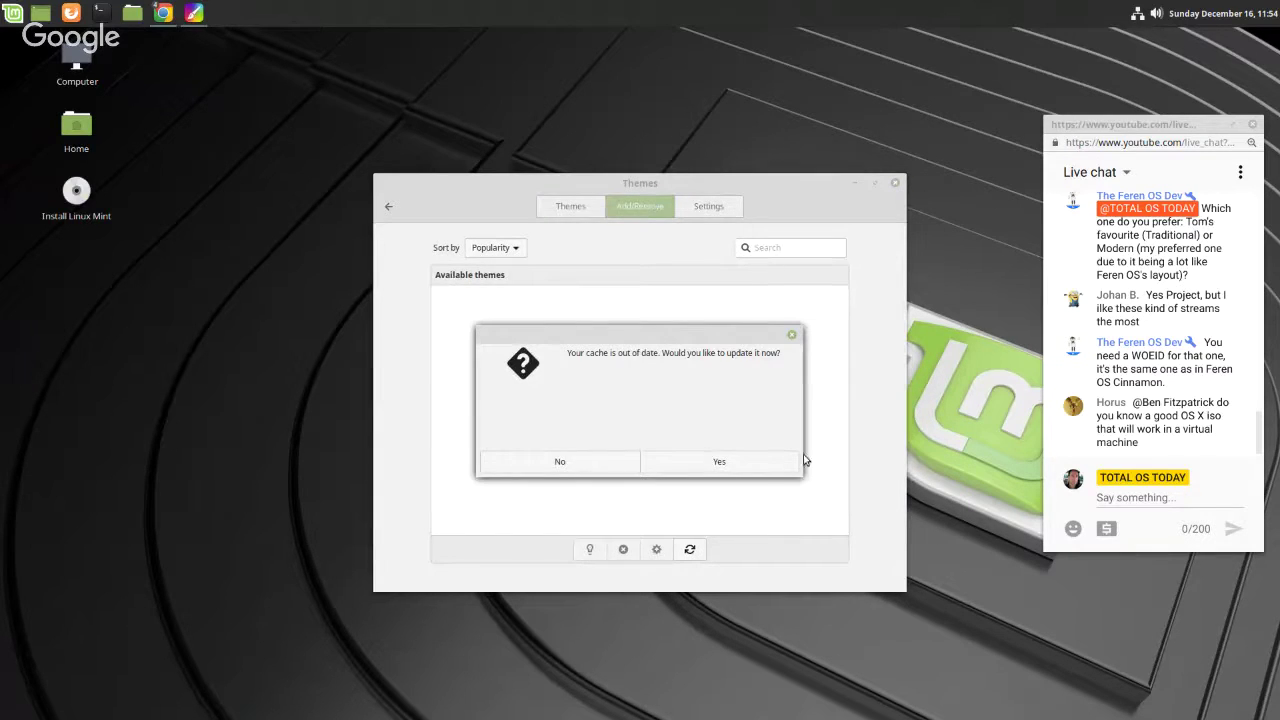
click(748, 465)
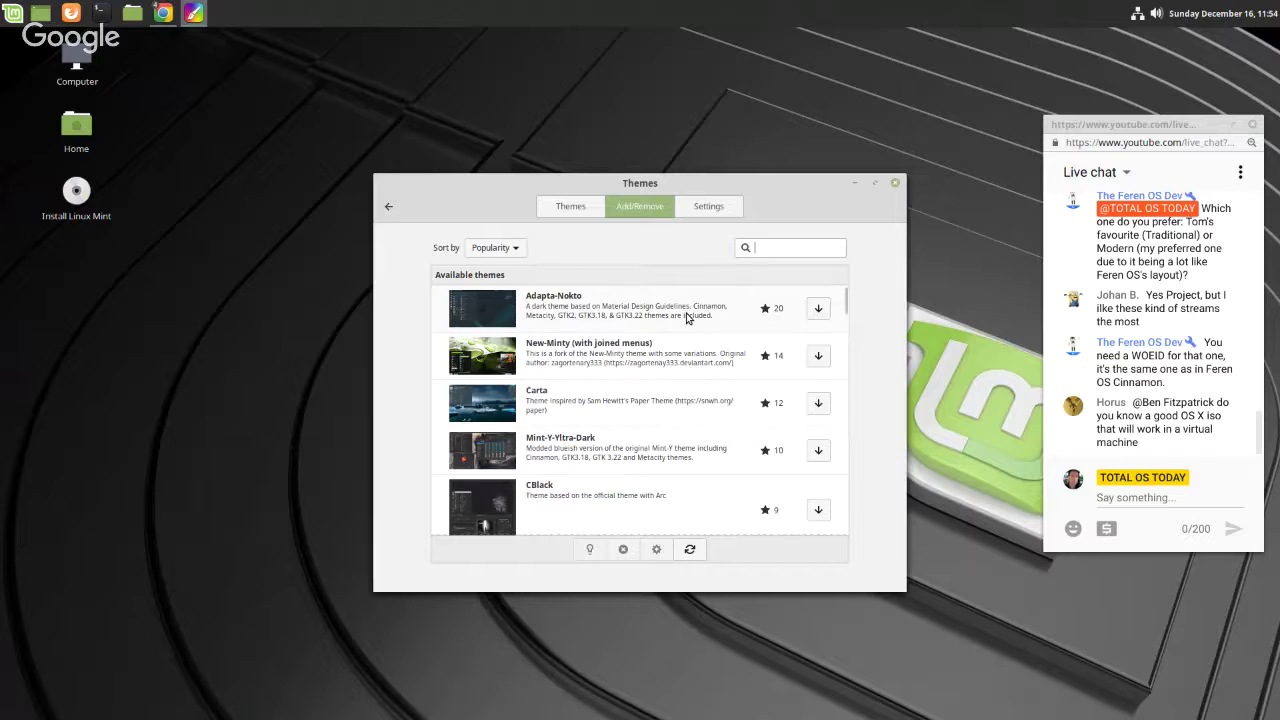
scroll(687, 318, down, 1)
scroll(687, 318, down, 3)
scroll(686, 320, up, 4)
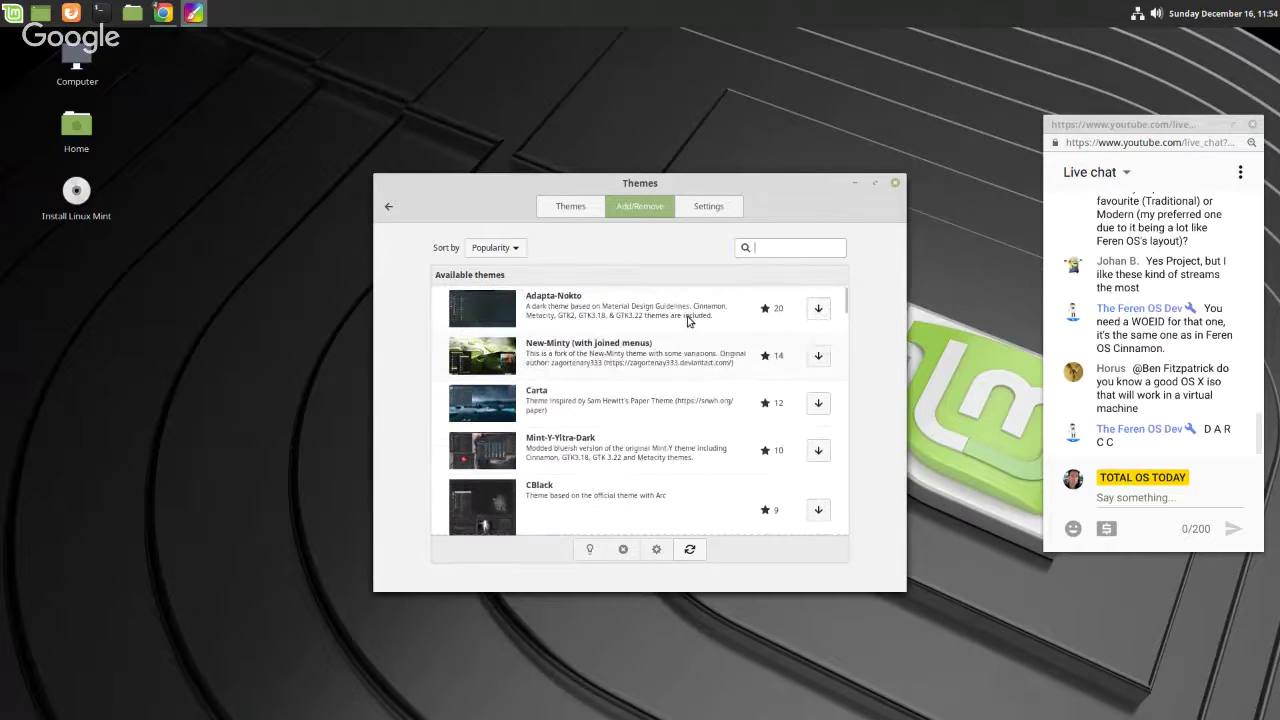
click(689, 208)
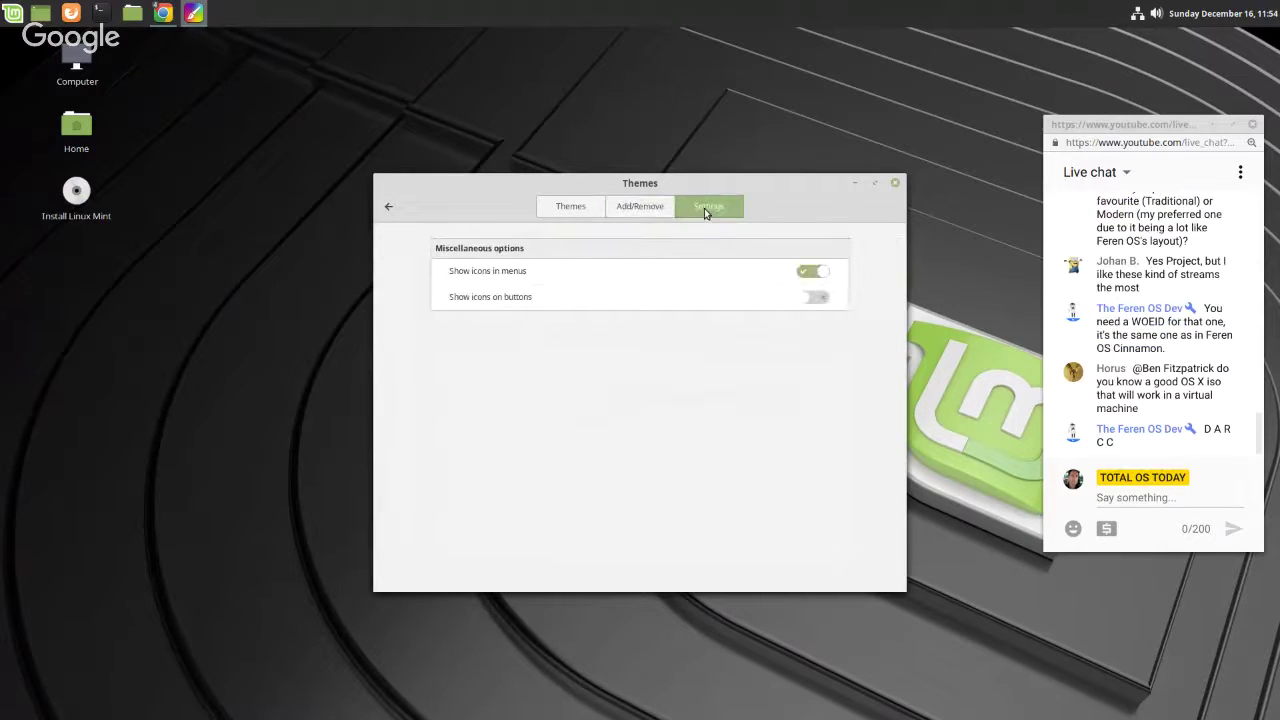
click(896, 183)
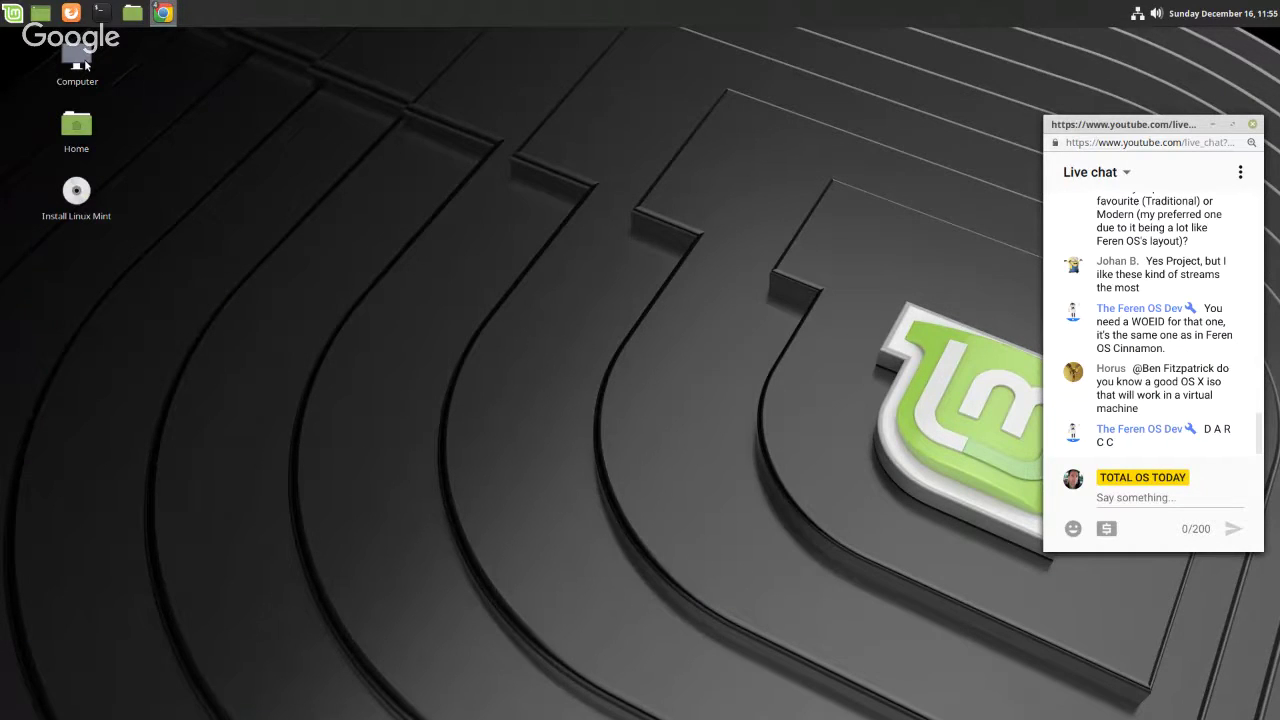
- Open the Home folder, check the file manager's version information and close the window
double_click(84, 125)
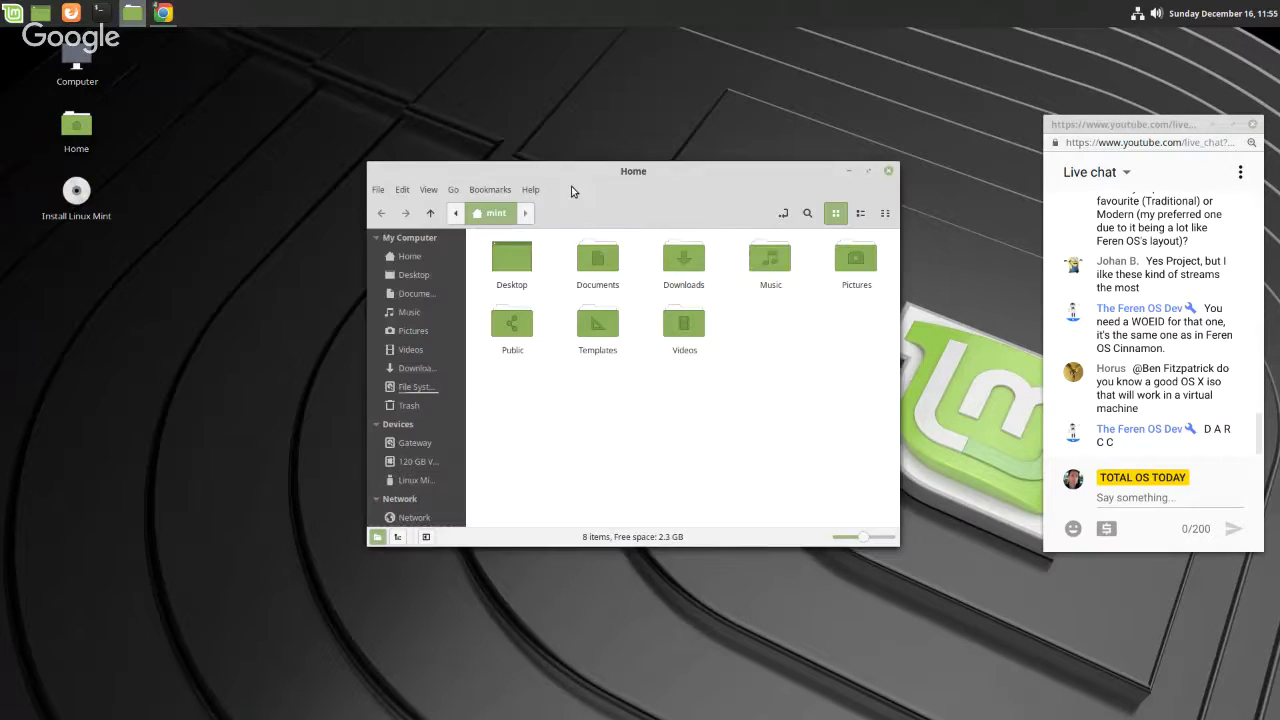
click(530, 189)
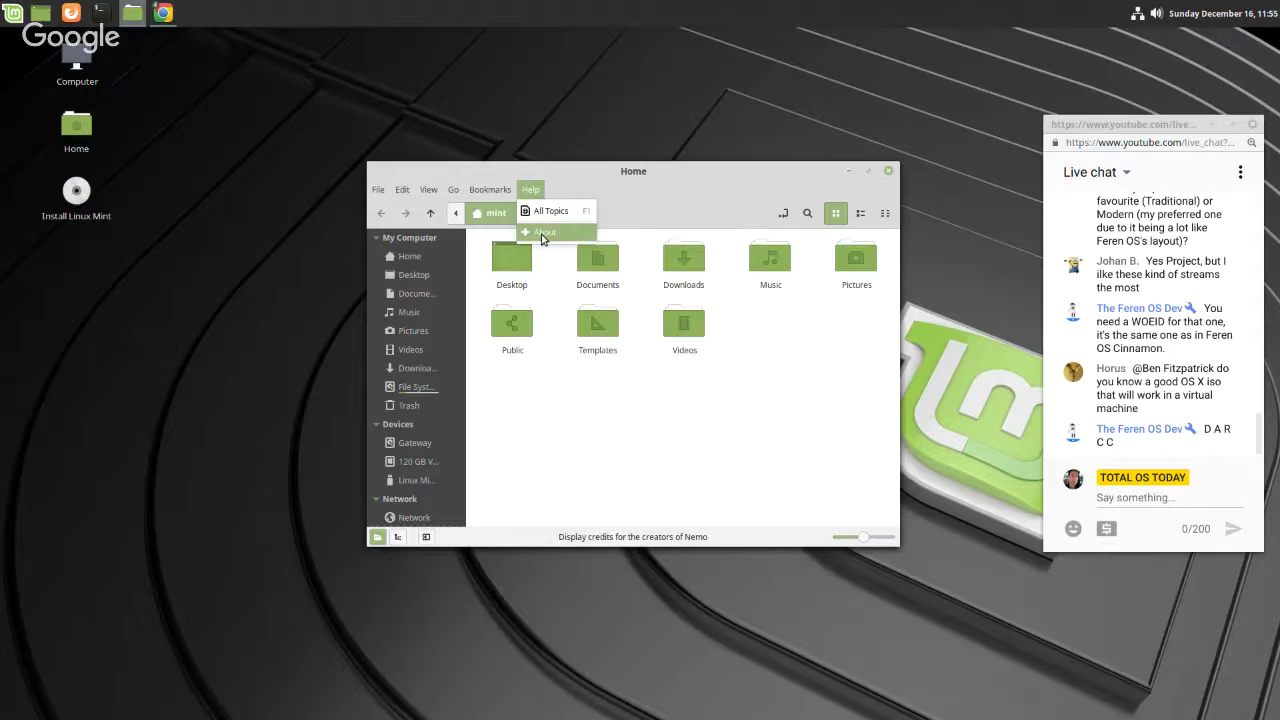
click(542, 240)
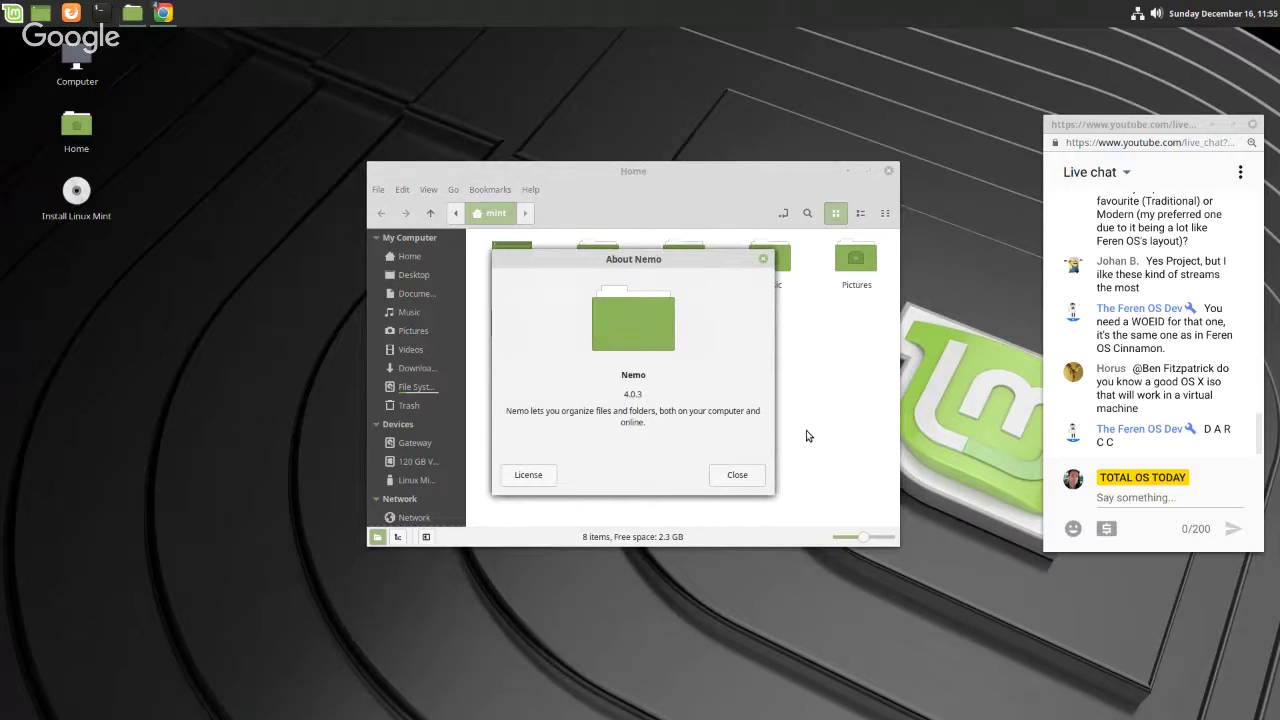
click(750, 477)
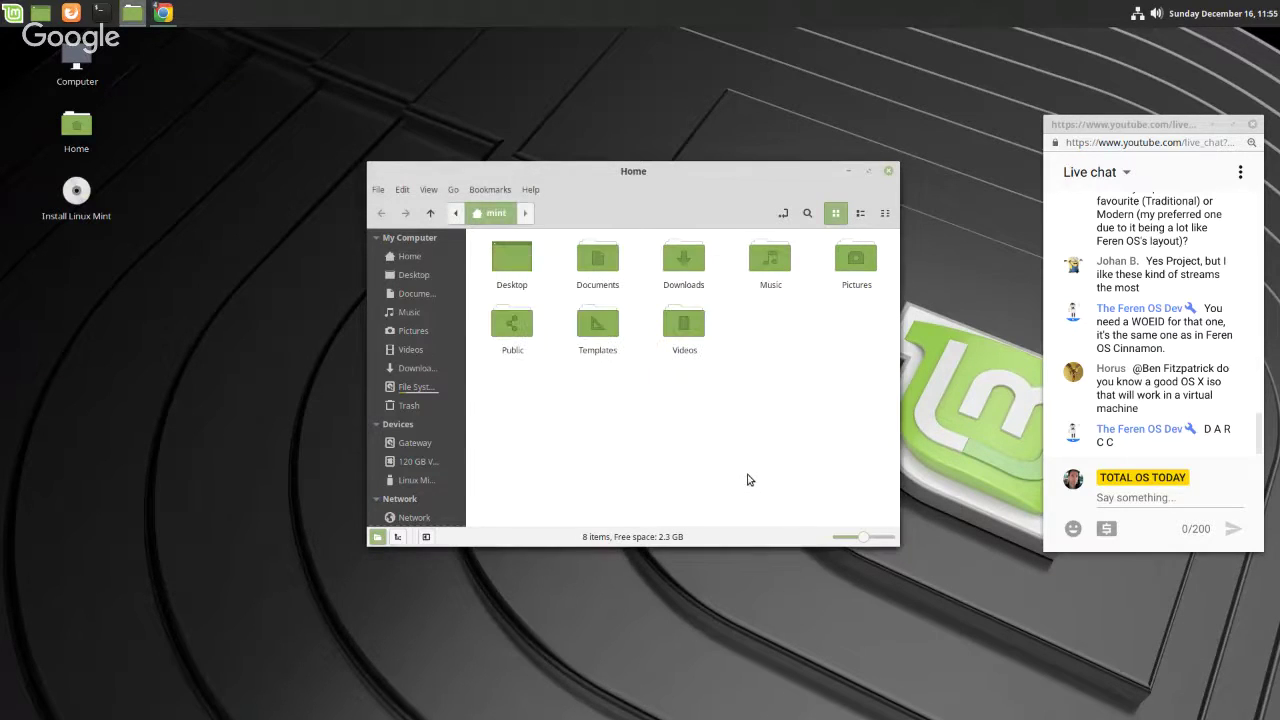
click(889, 171)
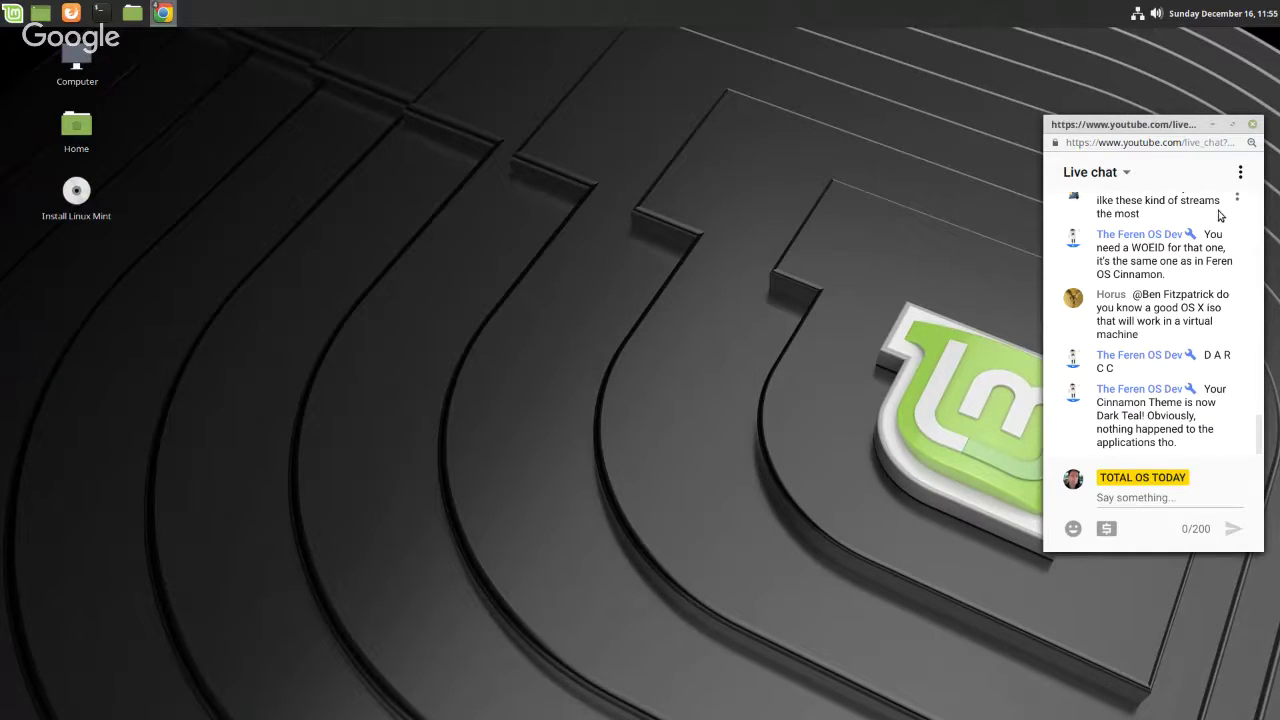
- Open a terminal window to check its transparent appearance and close it again
click(100, 12)
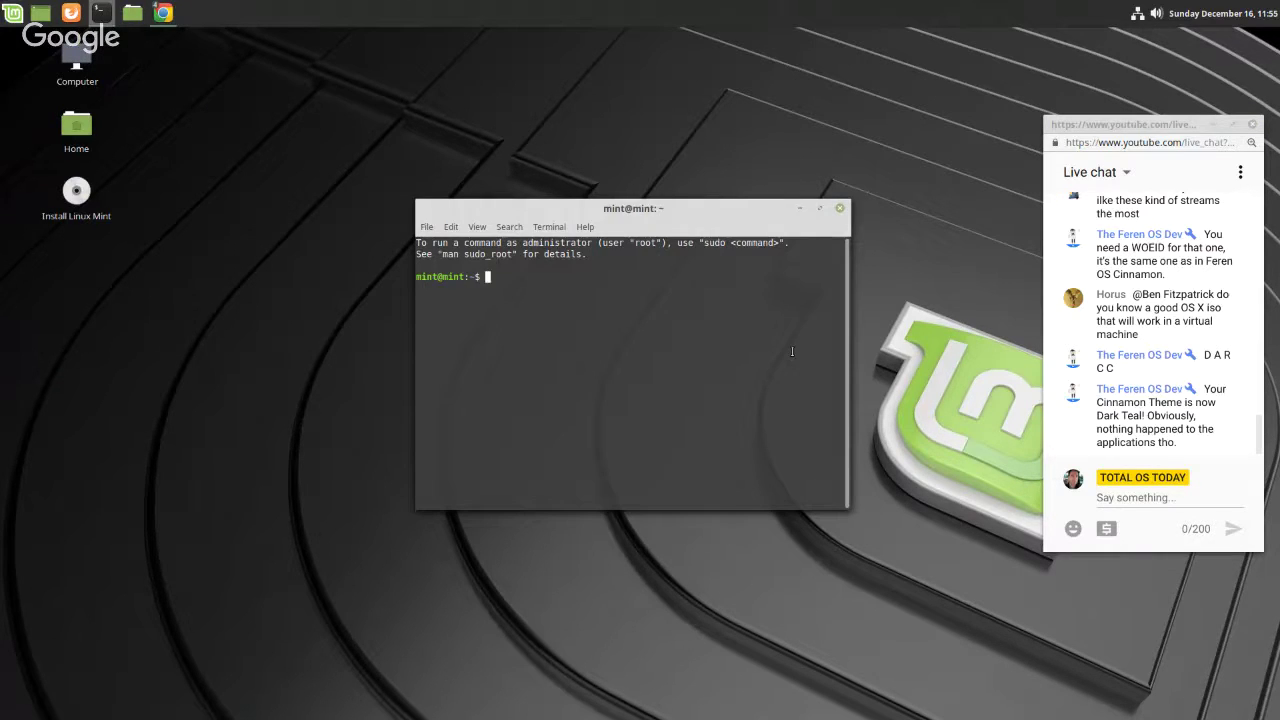
click(840, 209)
- Browse the Linux Mint, Tara and Tessa wallpaper collections and set Surreal Sunset from Tessa as the desktop background
right_click(380, 113)
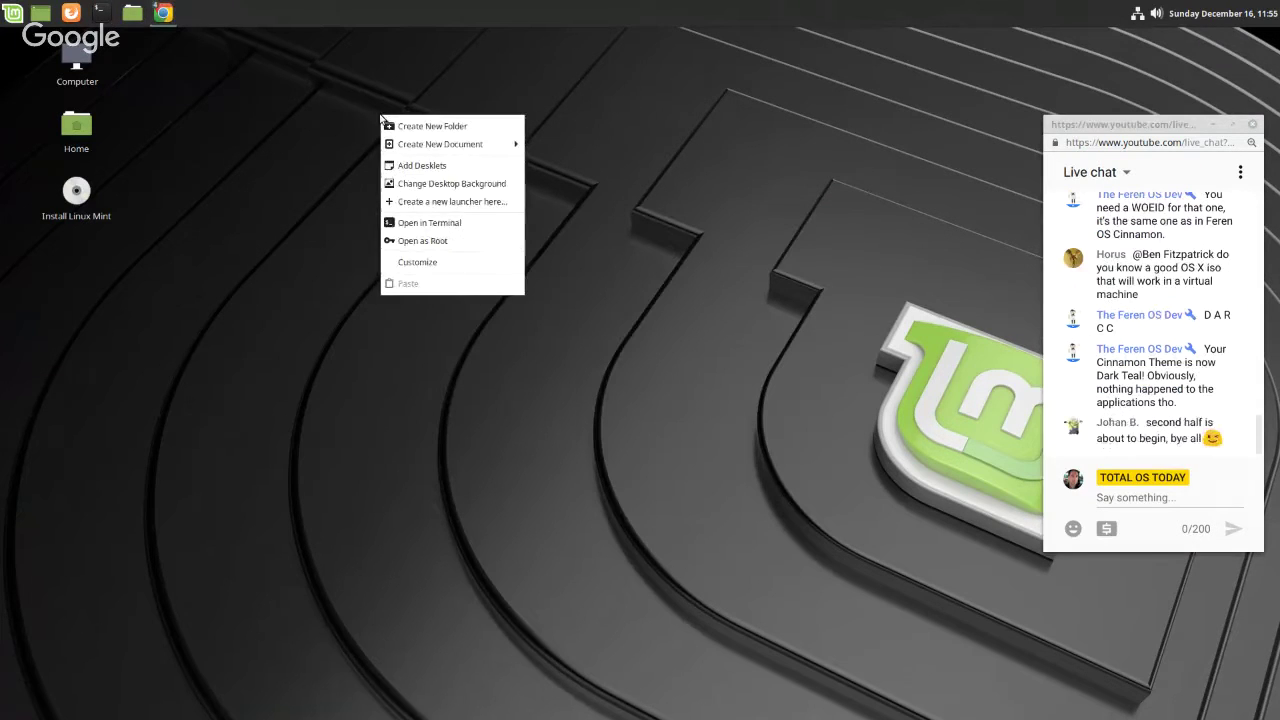
click(477, 188)
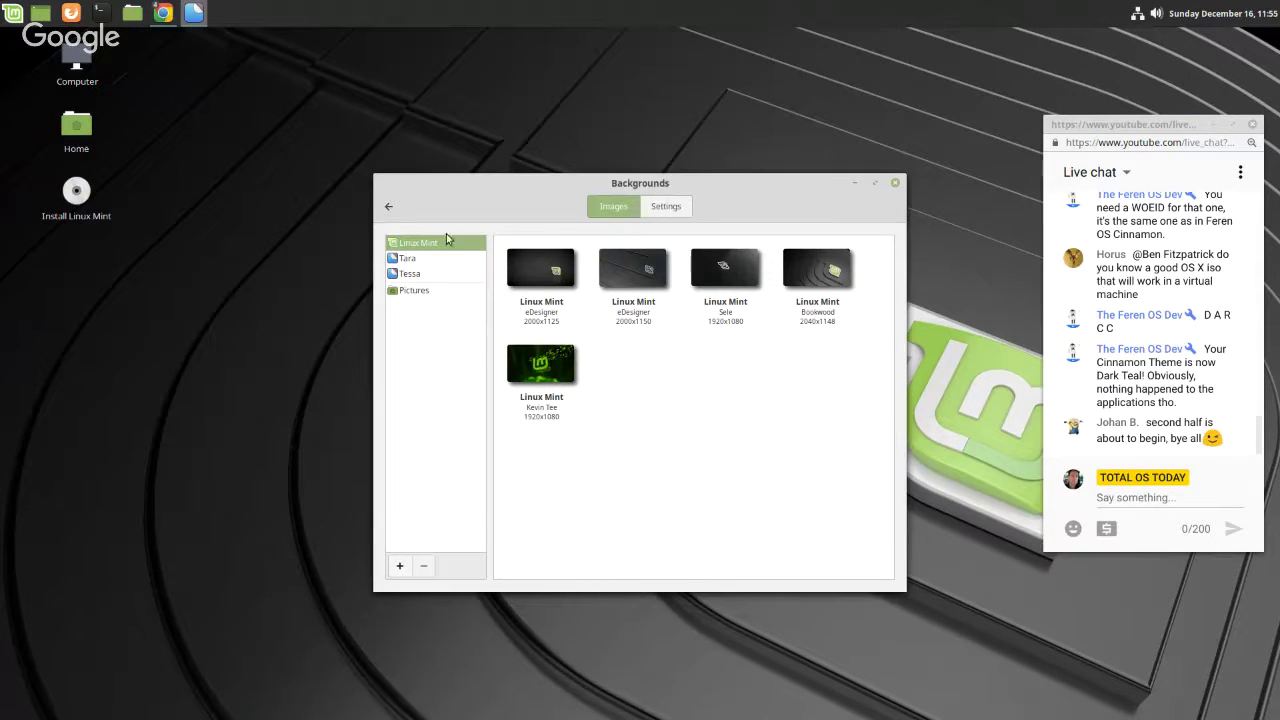
click(410, 259)
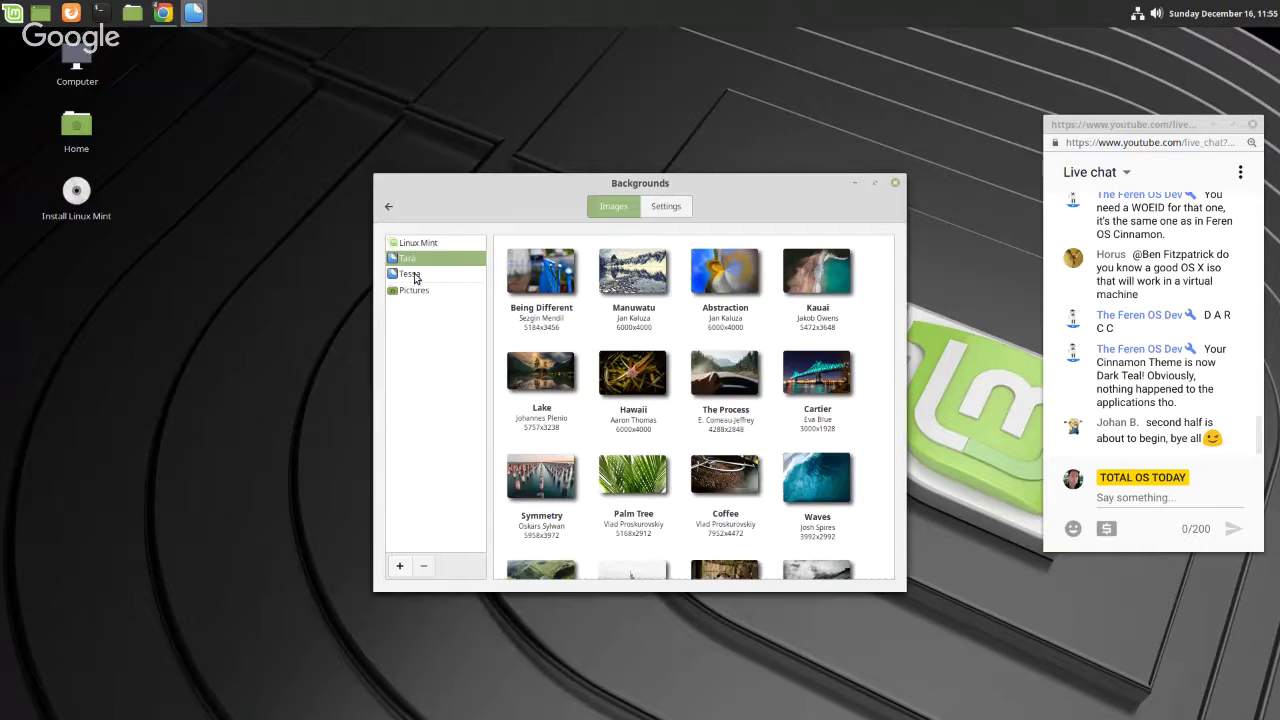
click(411, 274)
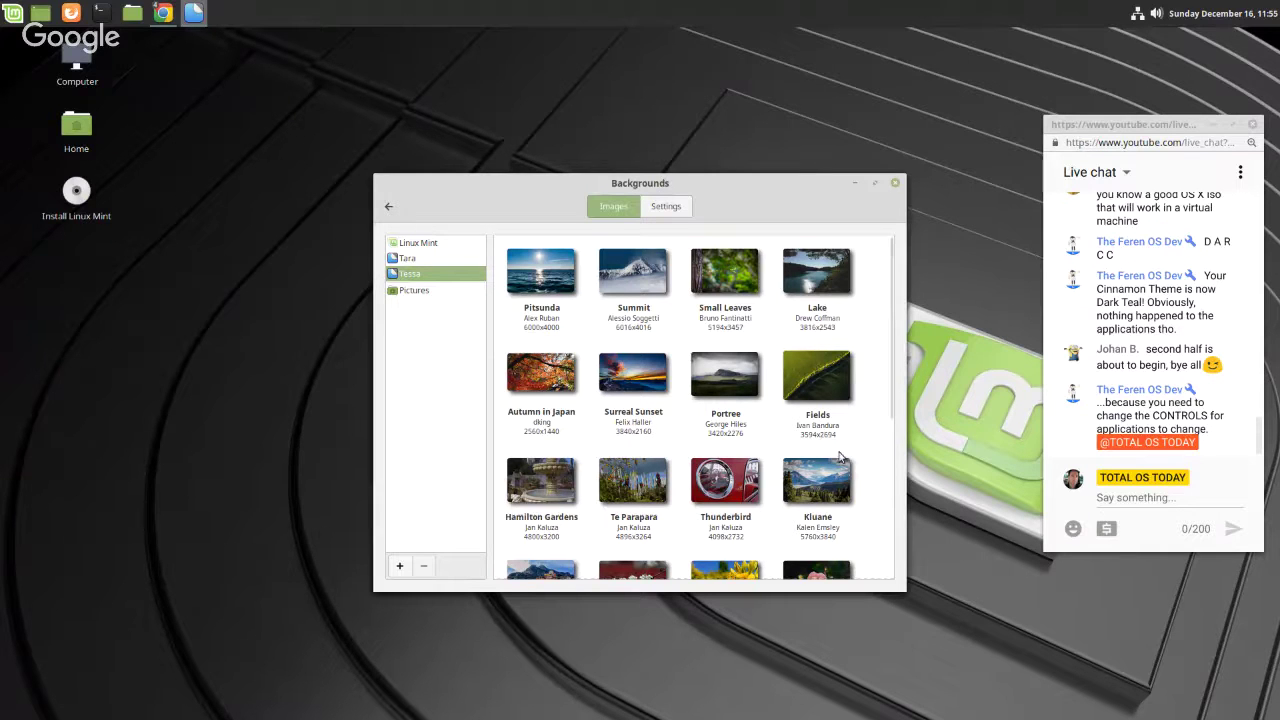
scroll(840, 457, down, 5)
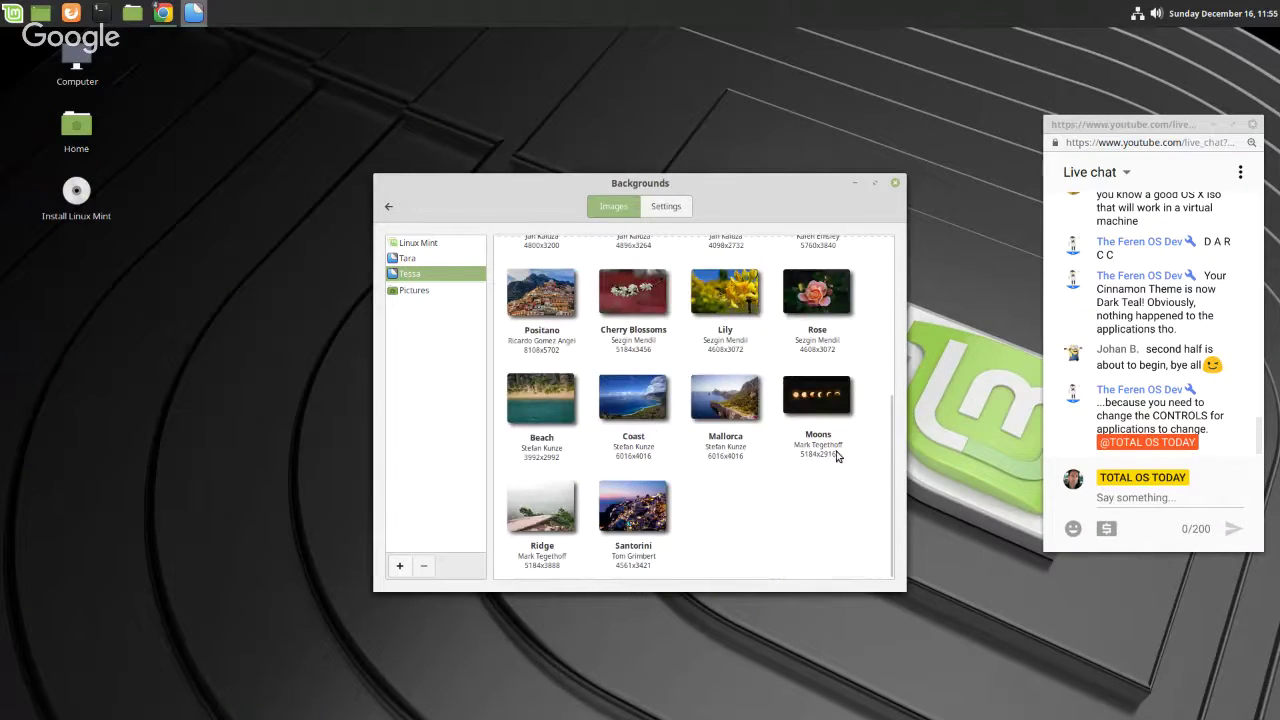
scroll(838, 455, up, 3)
scroll(838, 457, up, 2)
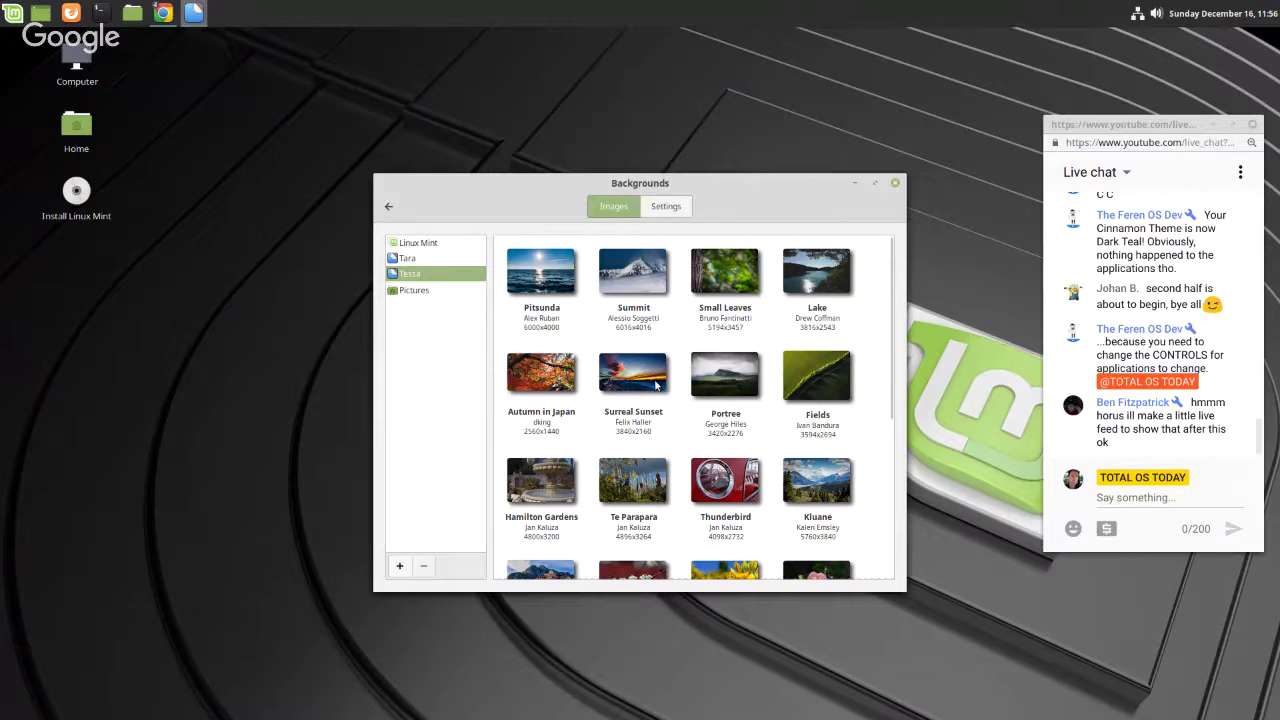
click(657, 385)
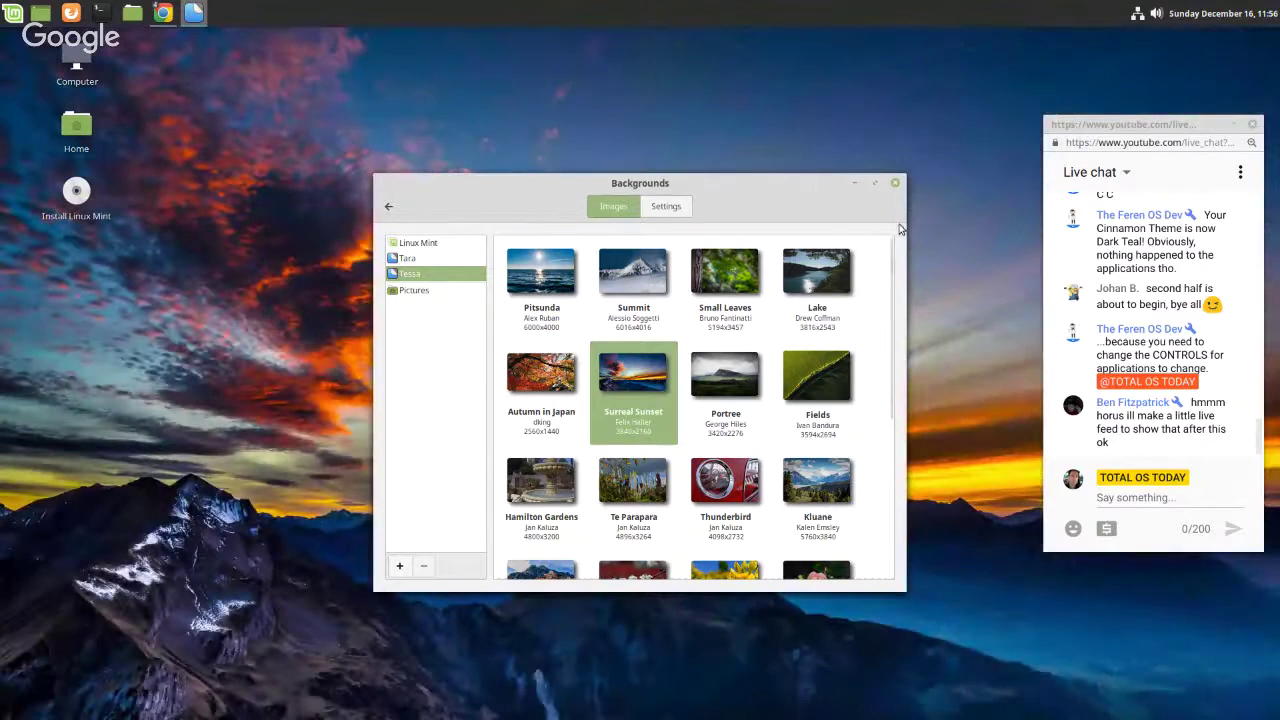
click(895, 183)
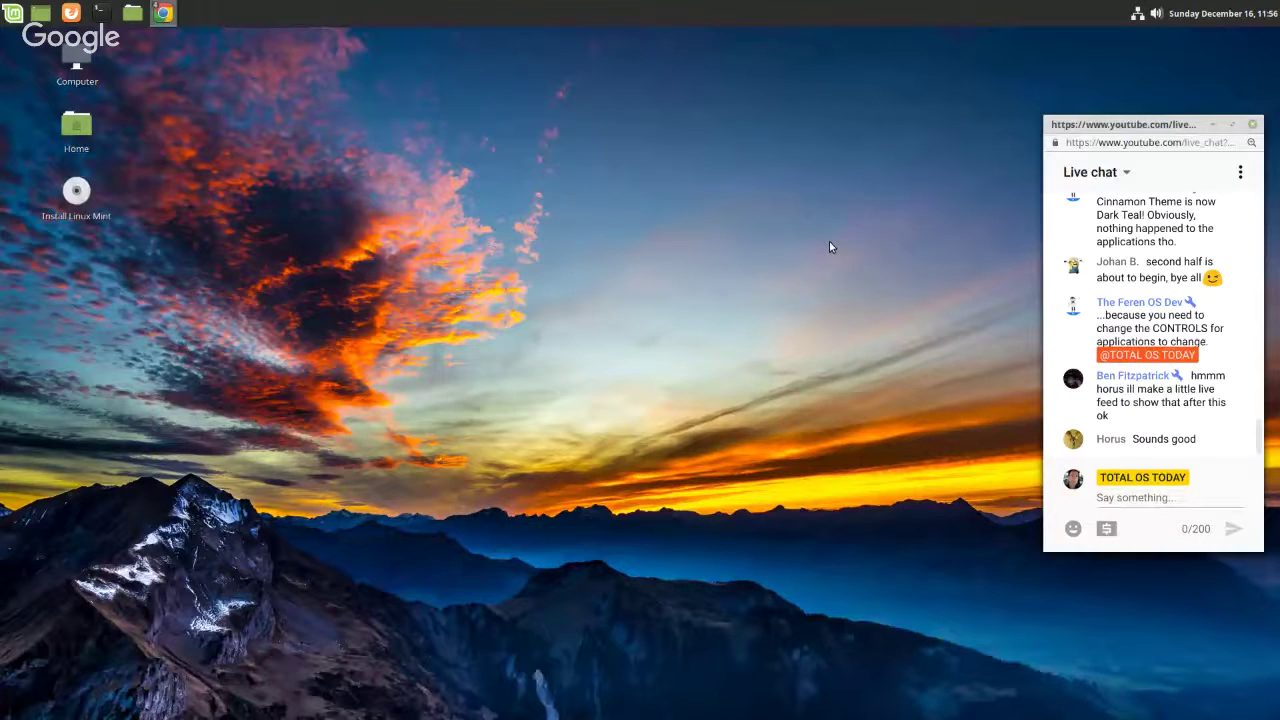
right_click(416, 210)
click(291, 136)
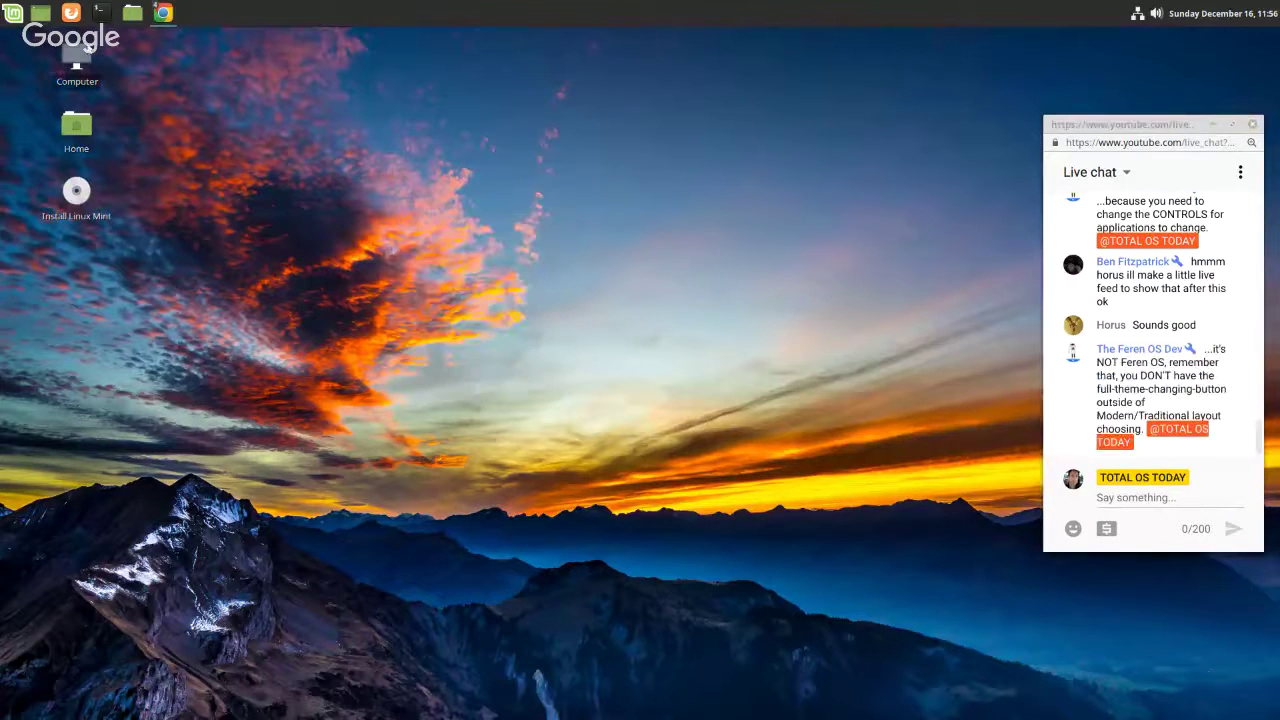
- Find and open System Monitor, review the CPU, memory and network usage under Resources, and close it
click(17, 15)
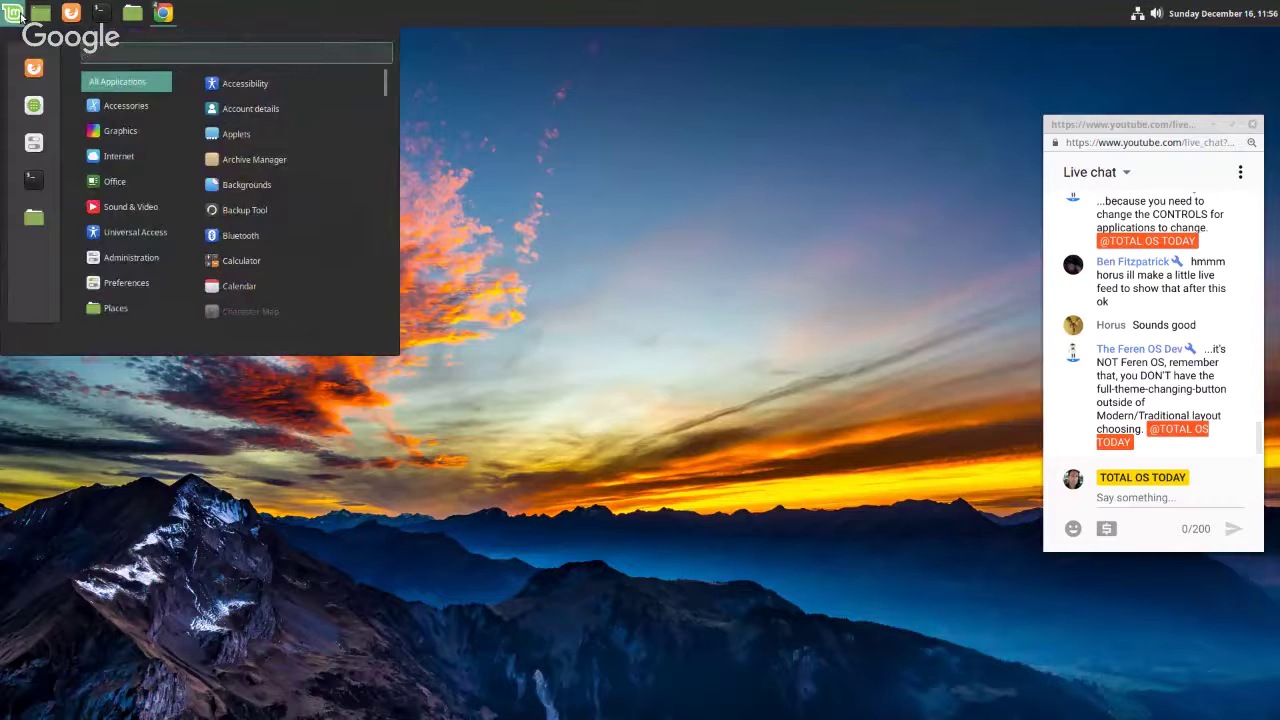
text(moni)
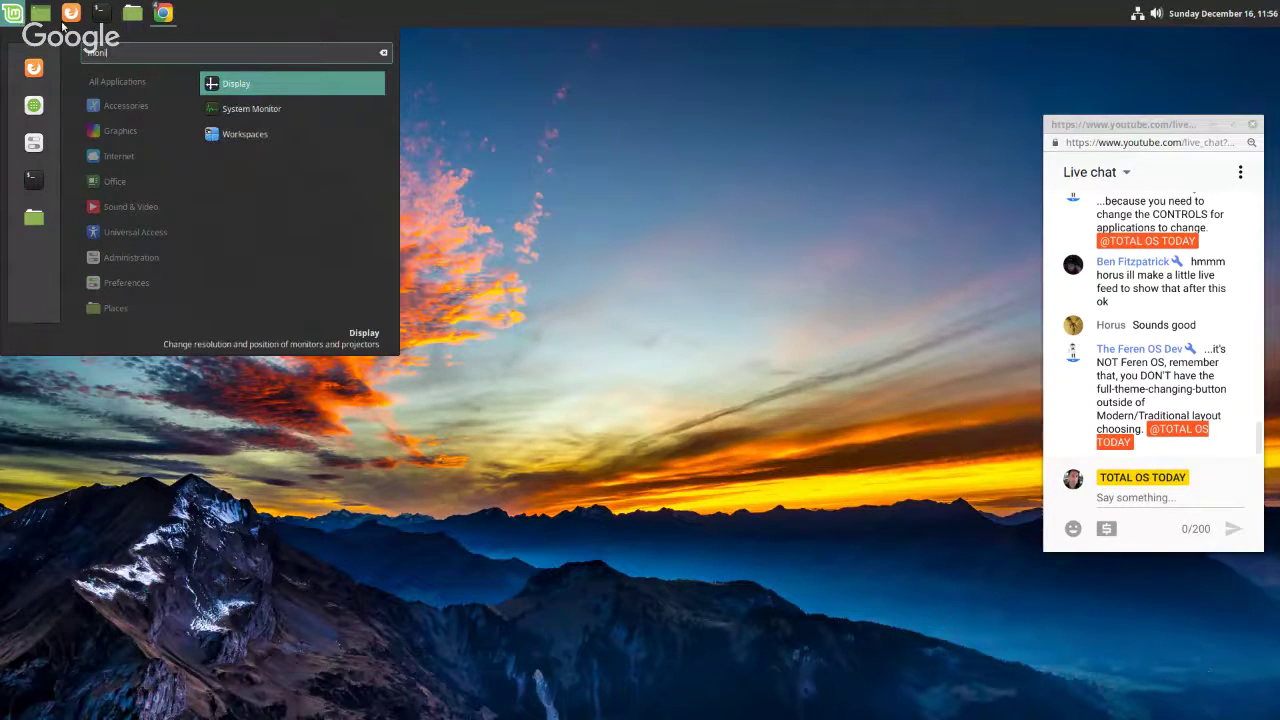
click(237, 111)
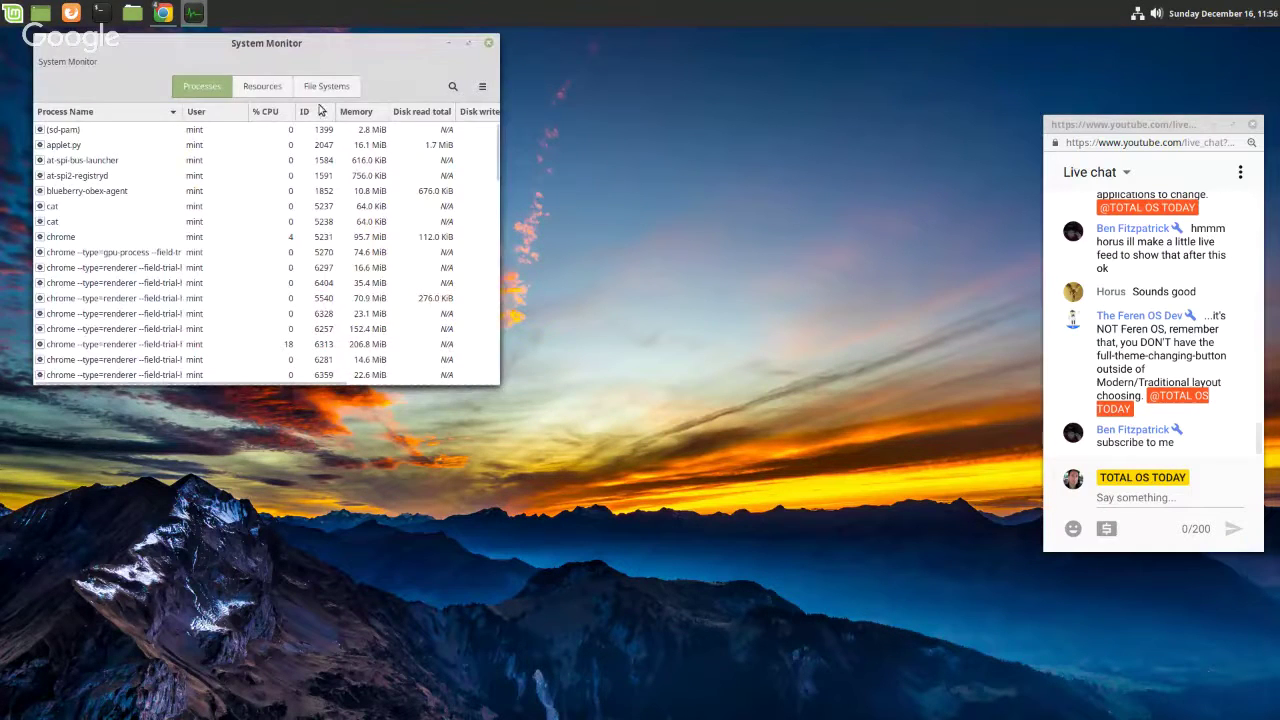
click(260, 87)
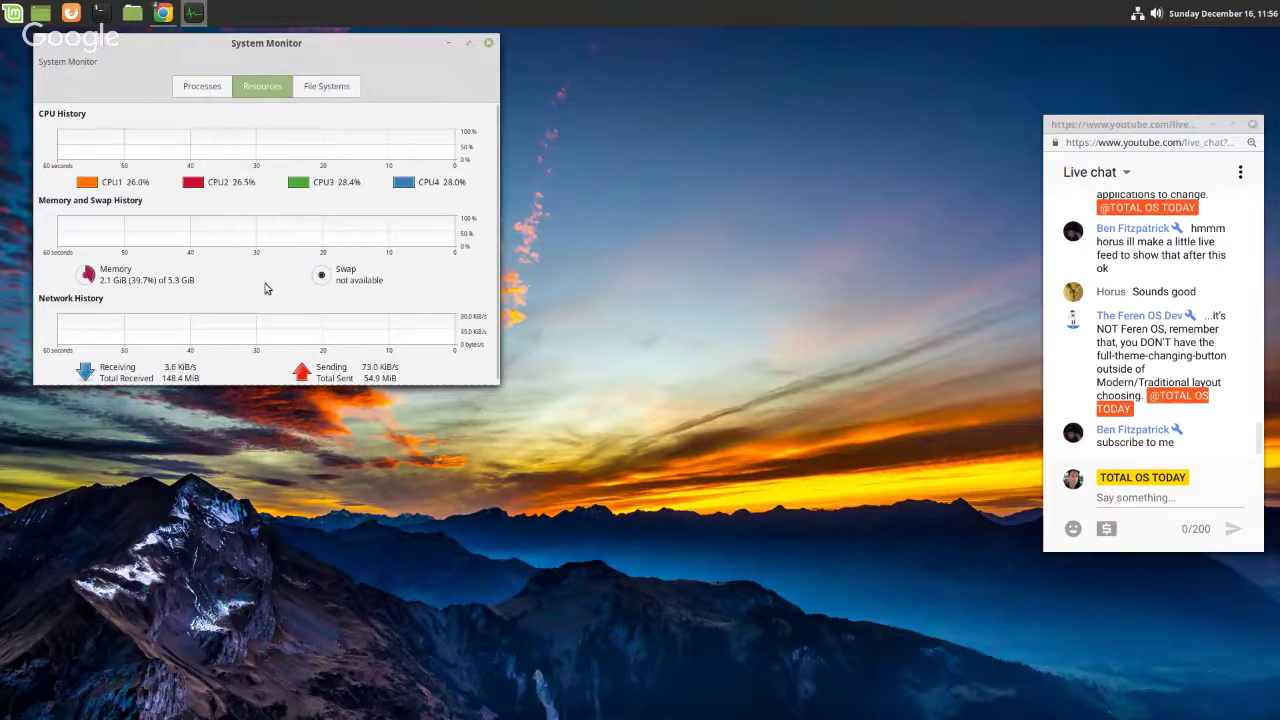
drag(326, 43, 526, 47)
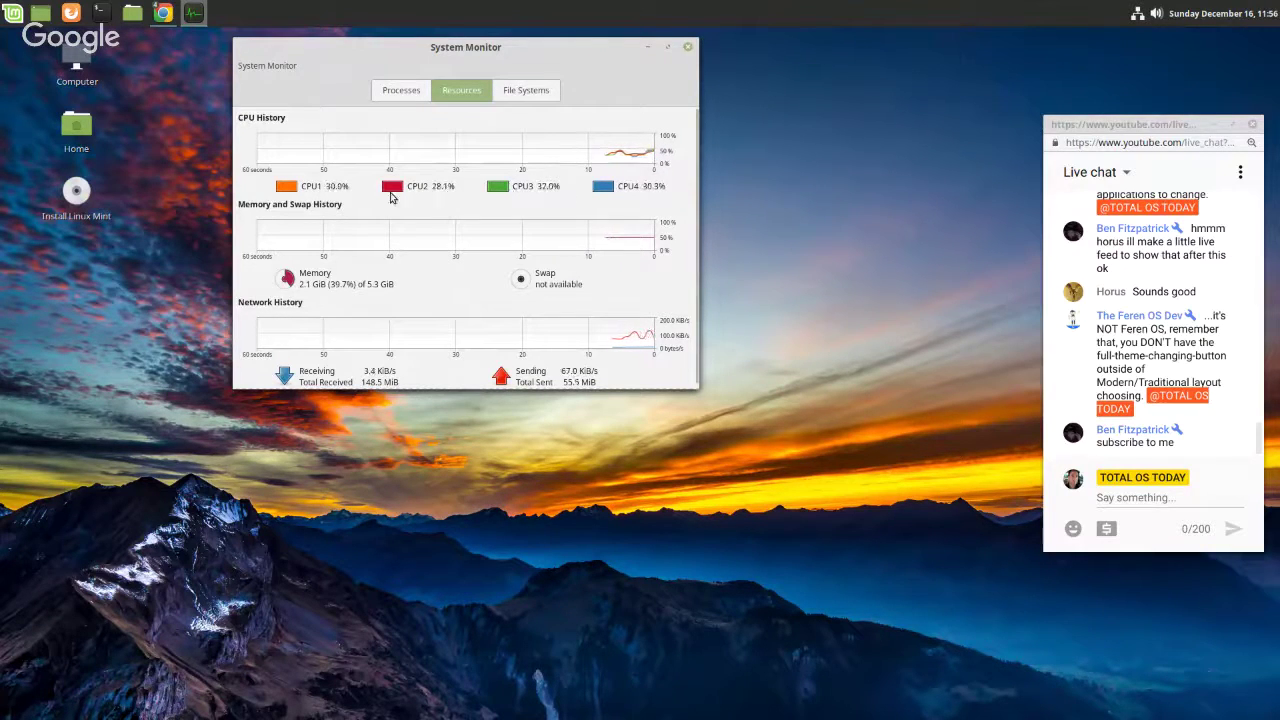
click(689, 48)
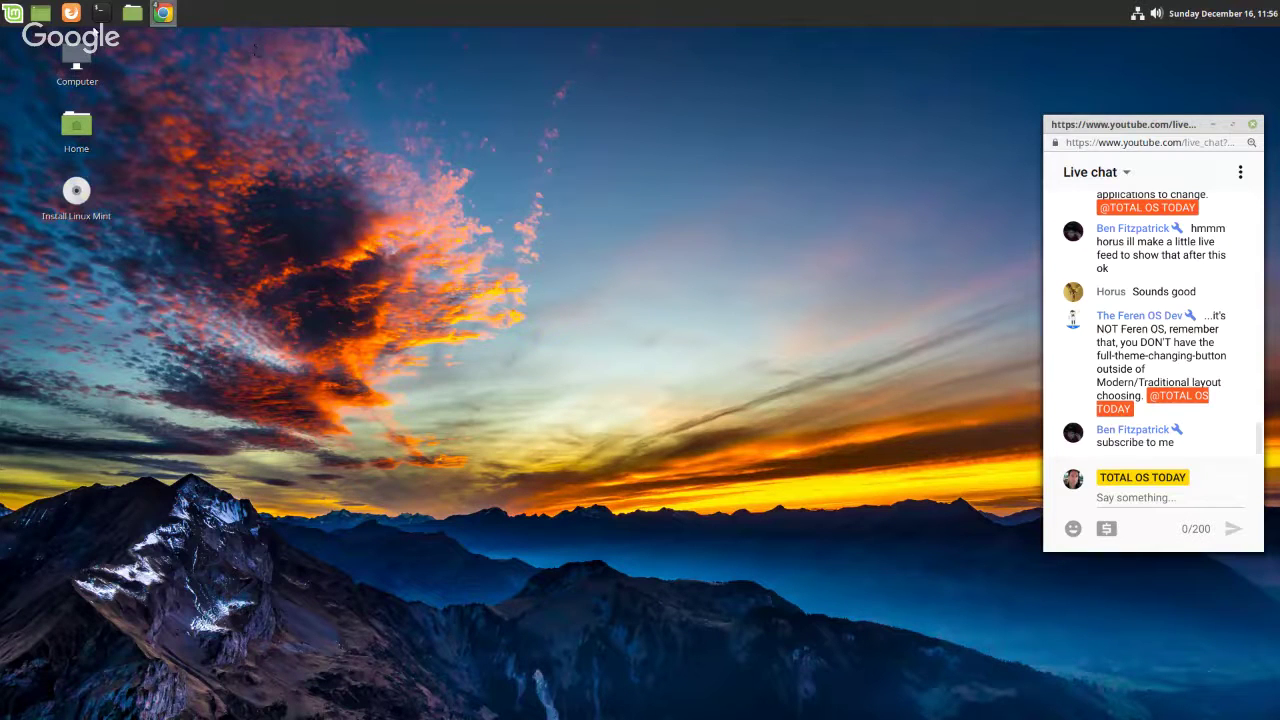
- Open the Cinnamon Extensions settings from the application list and update the cache of downloadable extensions
click(11, 15)
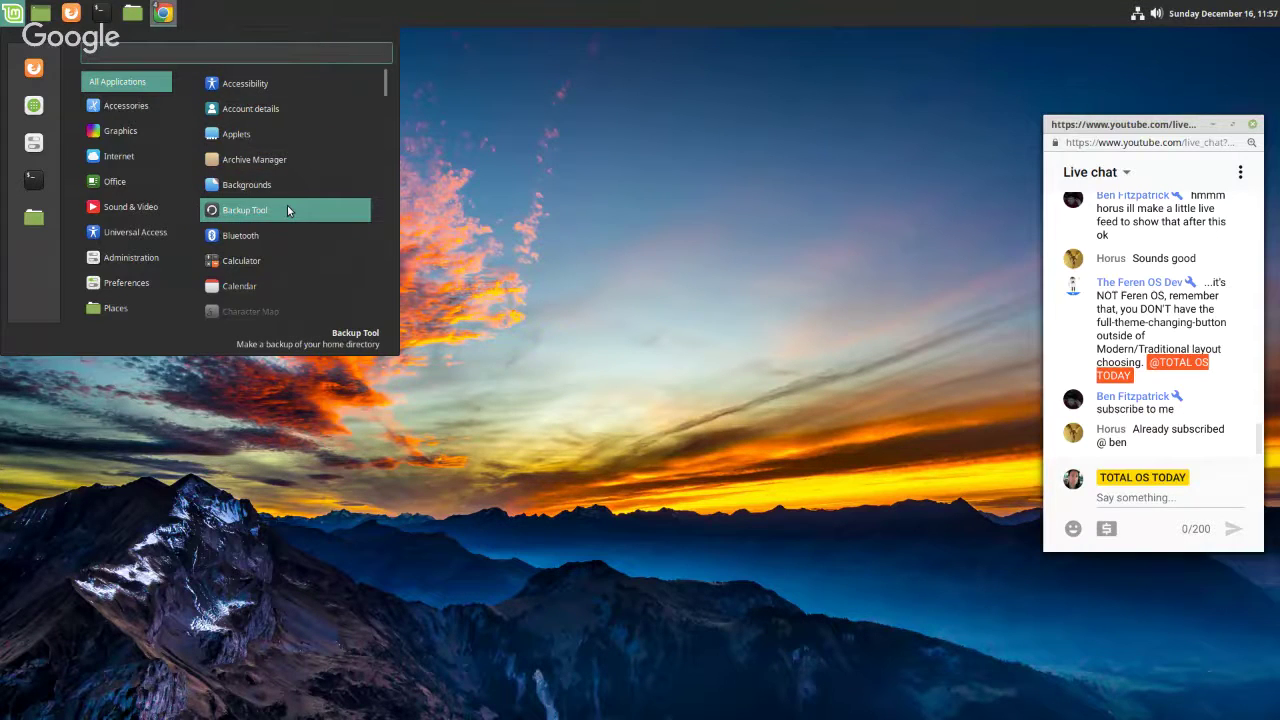
scroll(287, 209, down, 1)
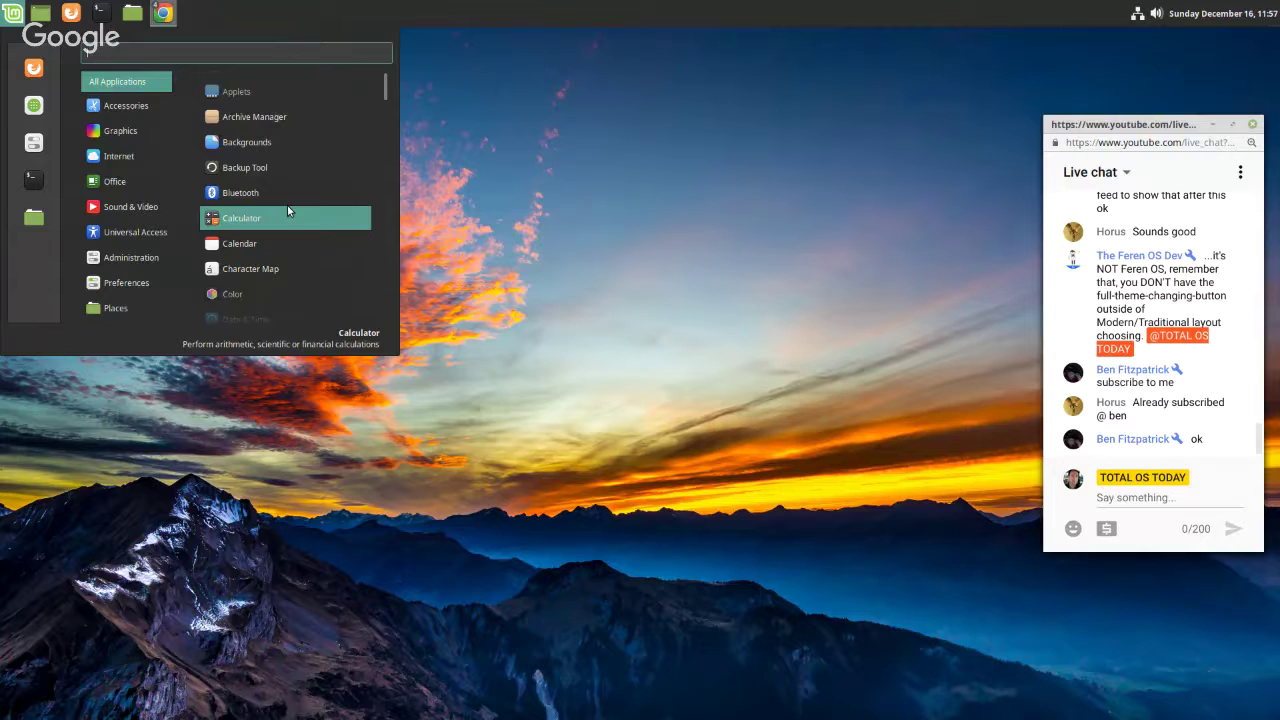
scroll(287, 205, down, 2)
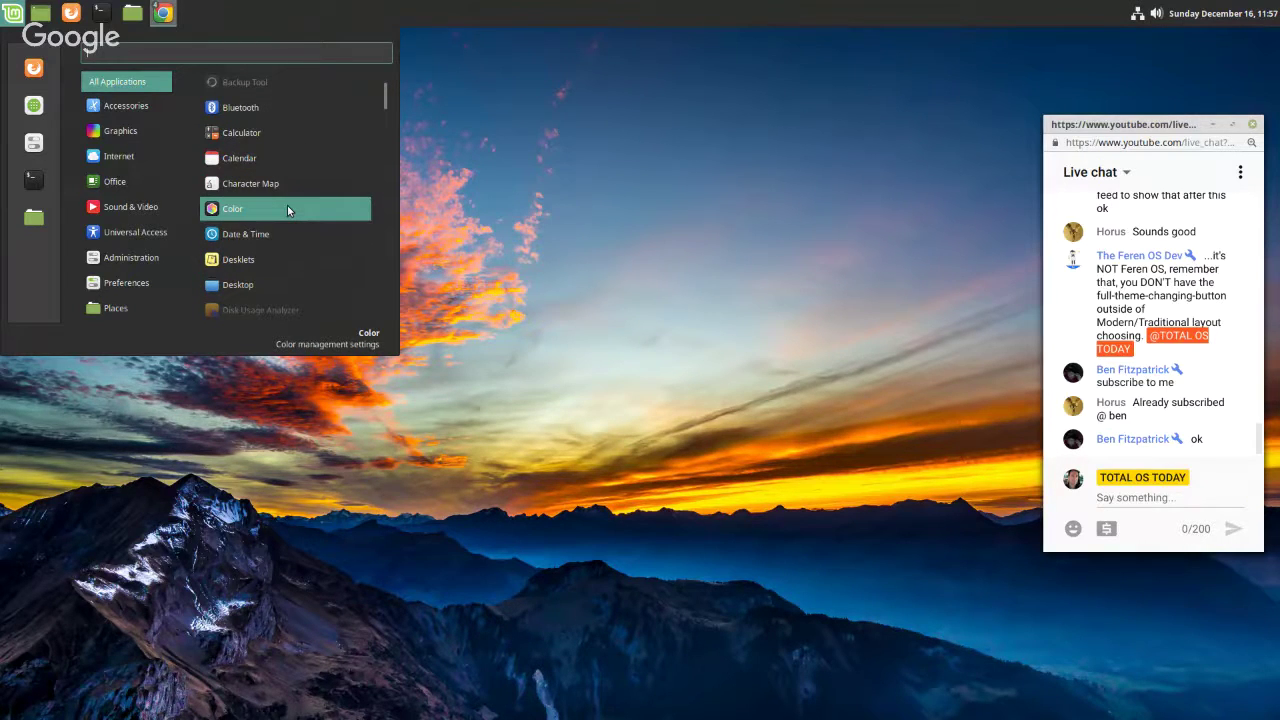
scroll(287, 208, down, 3)
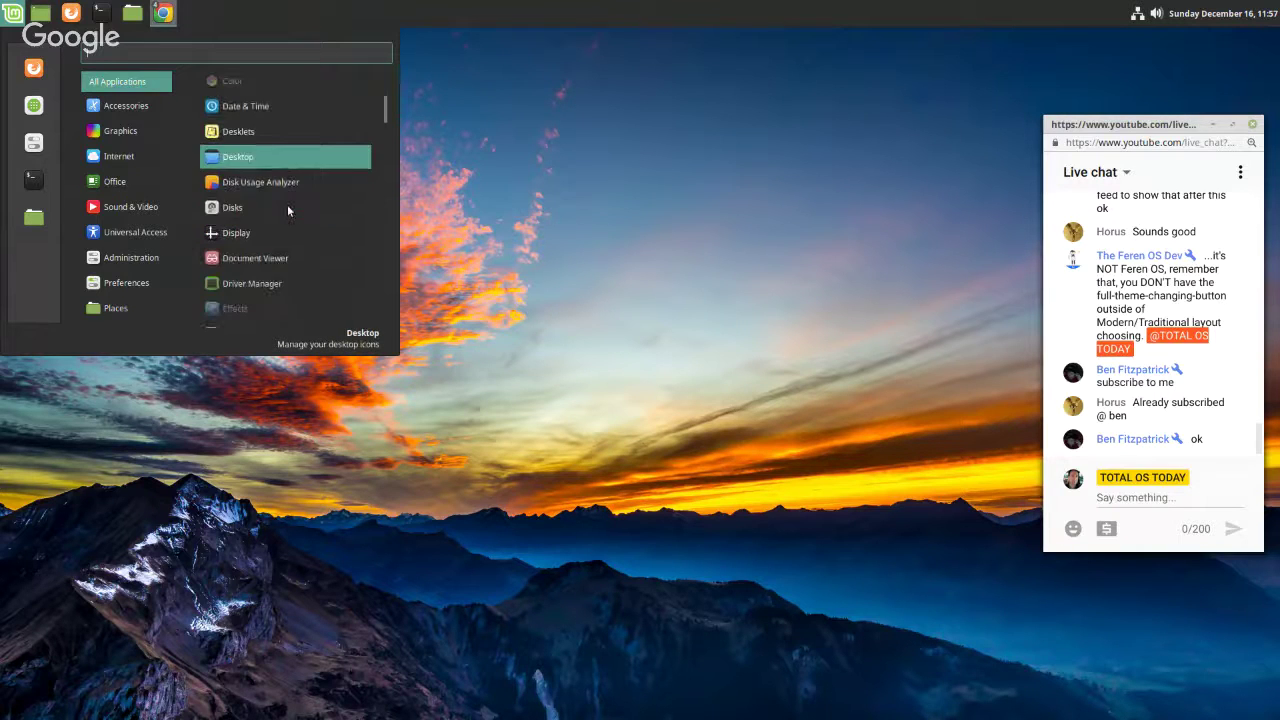
scroll(287, 204, down, 2)
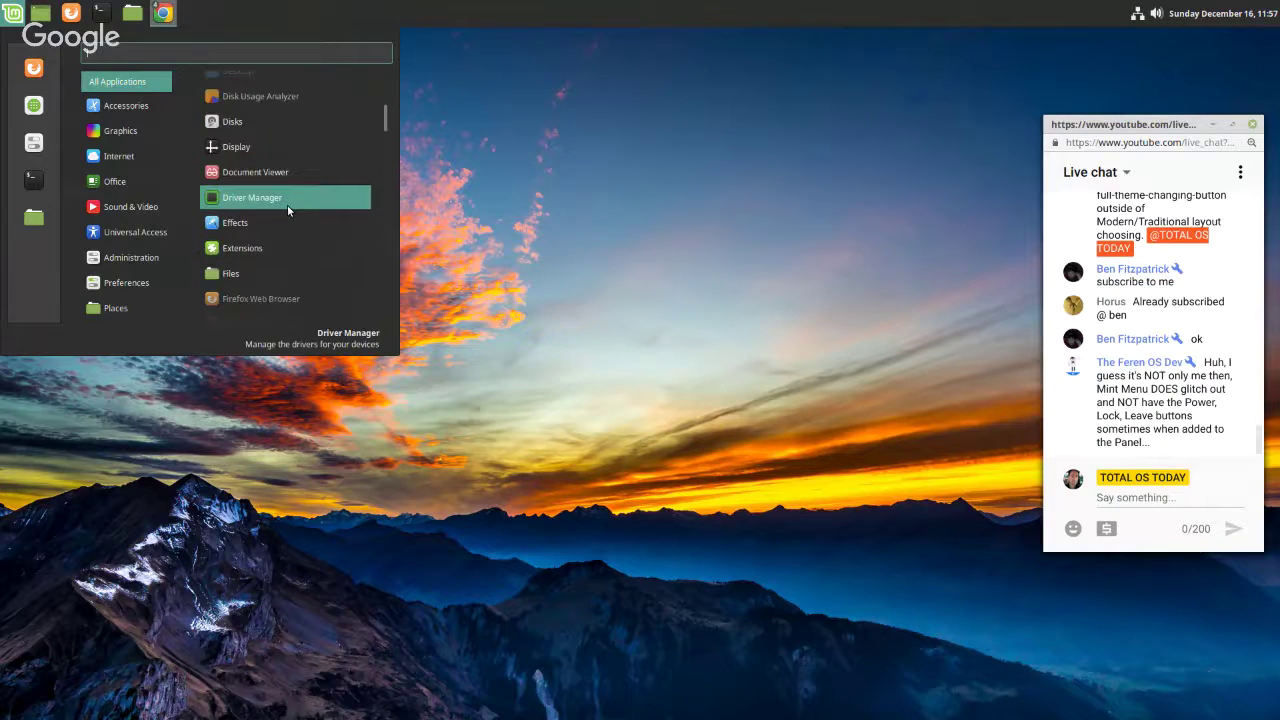
click(249, 252)
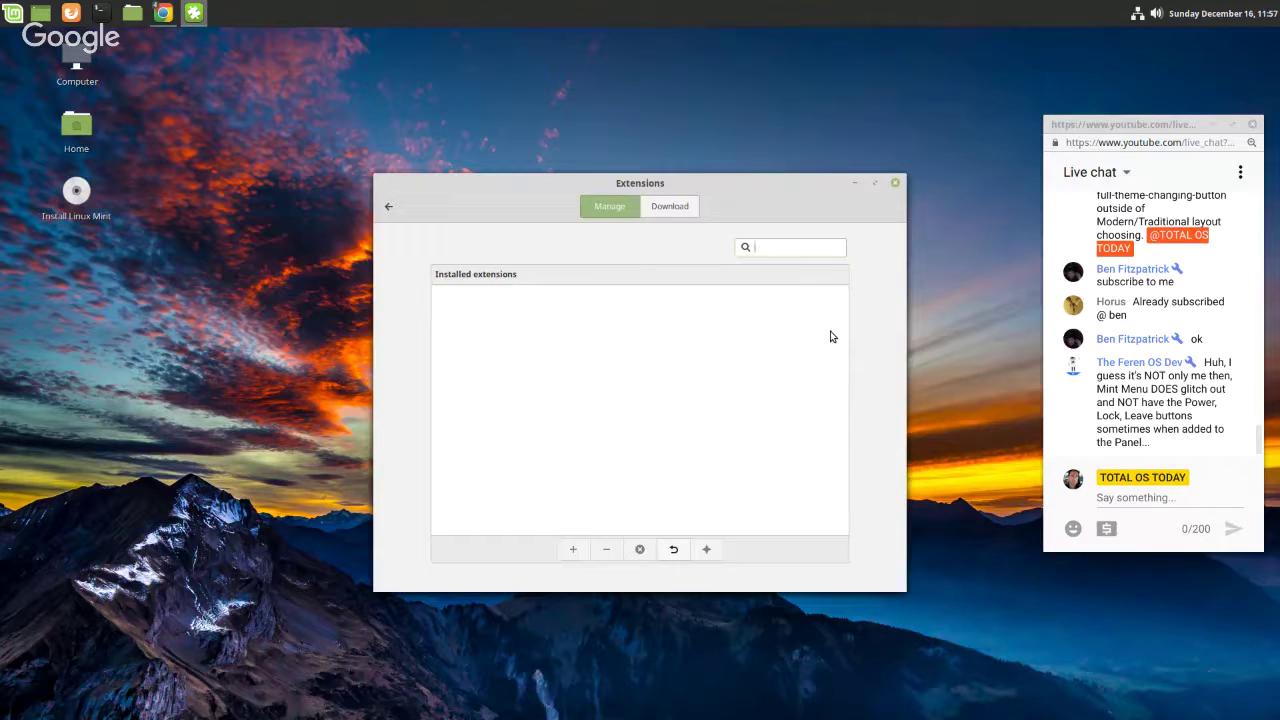
click(682, 209)
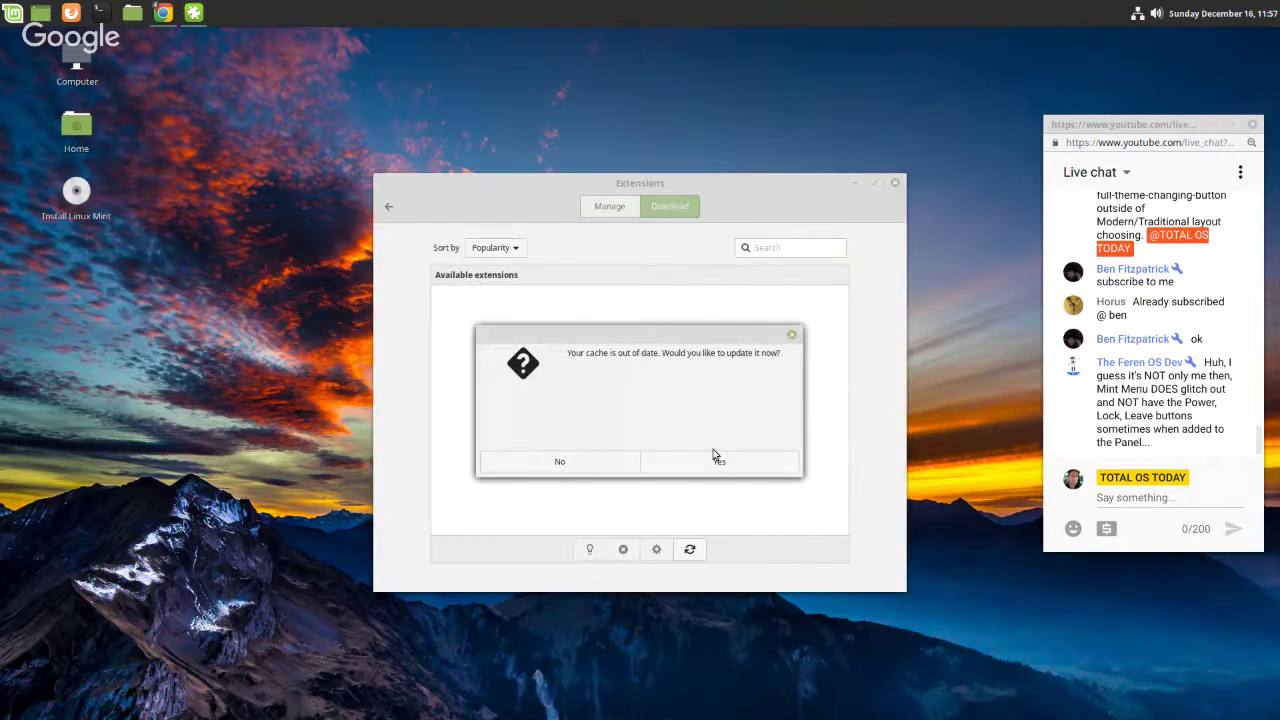
click(714, 456)
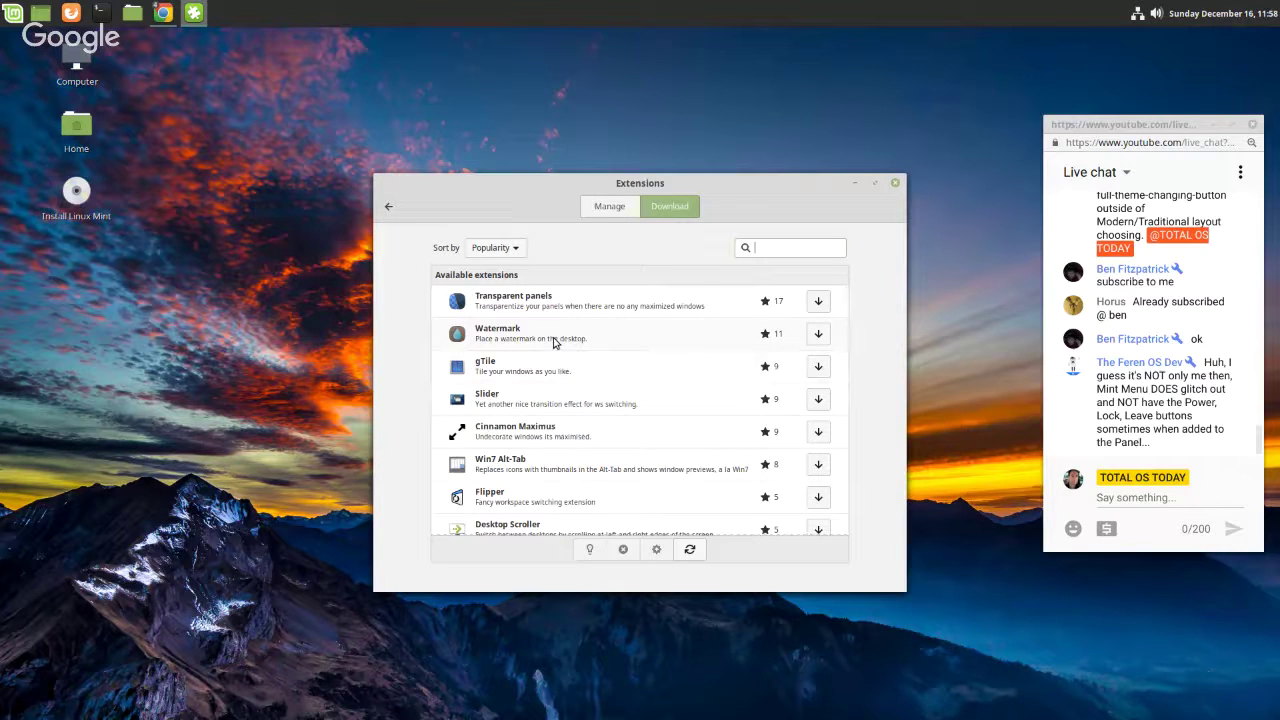
- Browse the available extensions, download the Watermark extension and enable it among the installed extensions
scroll(560, 350, down, 5)
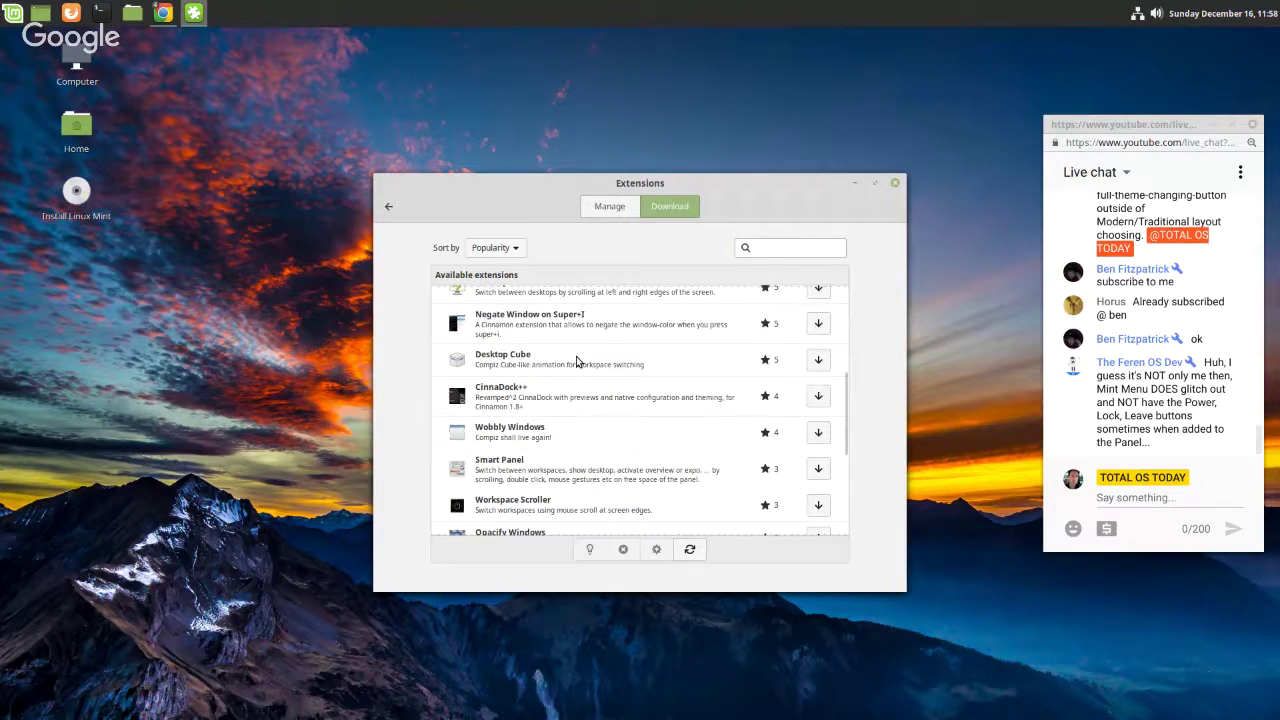
scroll(577, 362, down, 3)
scroll(577, 362, up, 6)
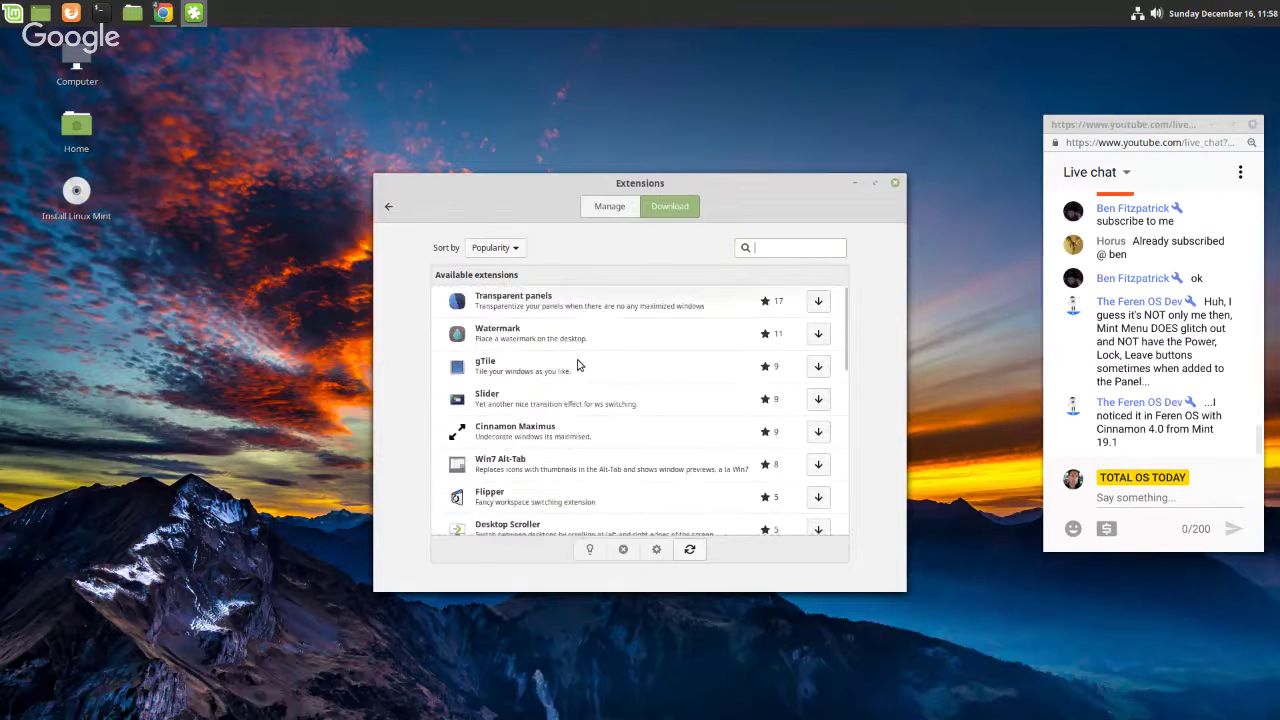
click(818, 335)
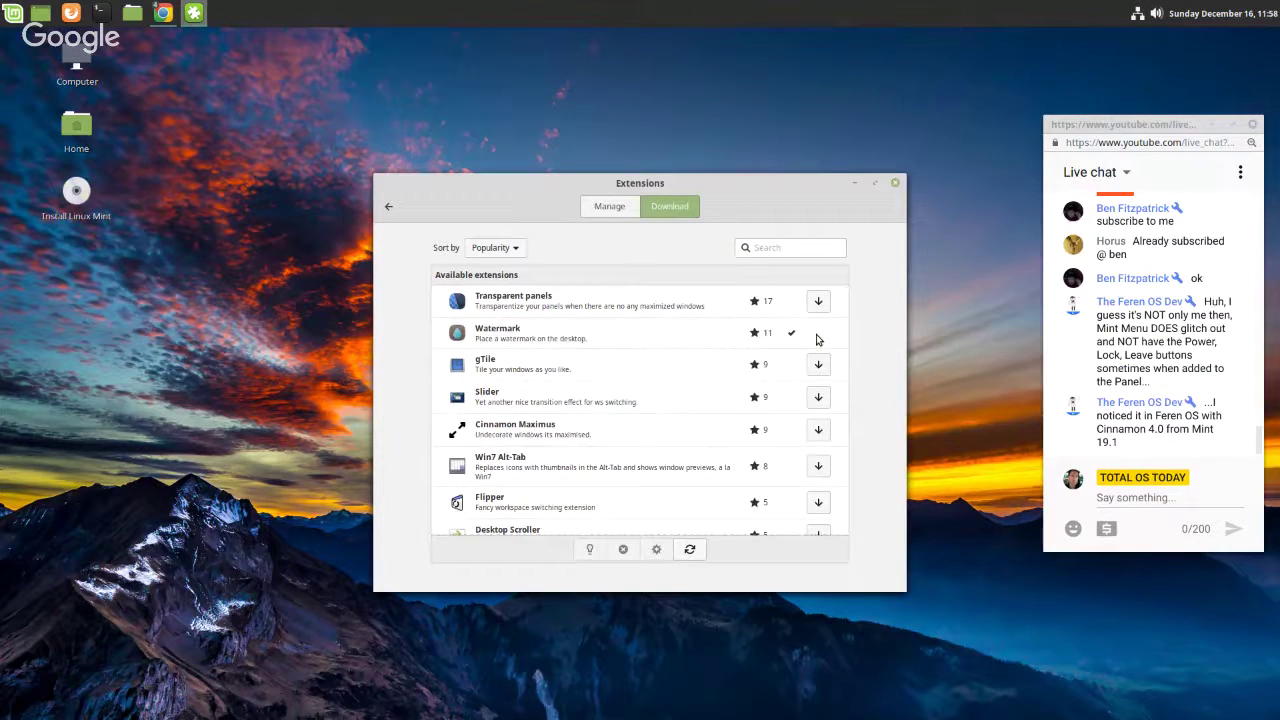
click(612, 216)
click(524, 306)
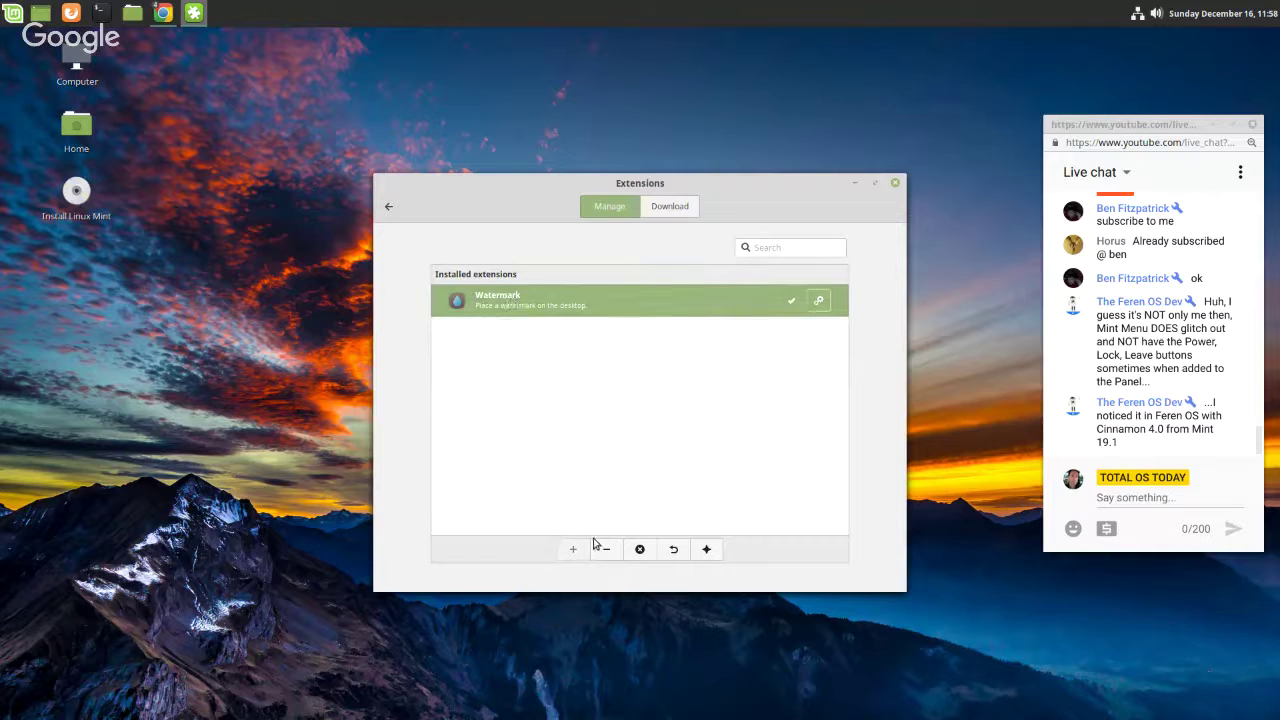
- Raise the opacity in the Watermark extension's configuration and close the extension settings to reveal the desktop
click(818, 302)
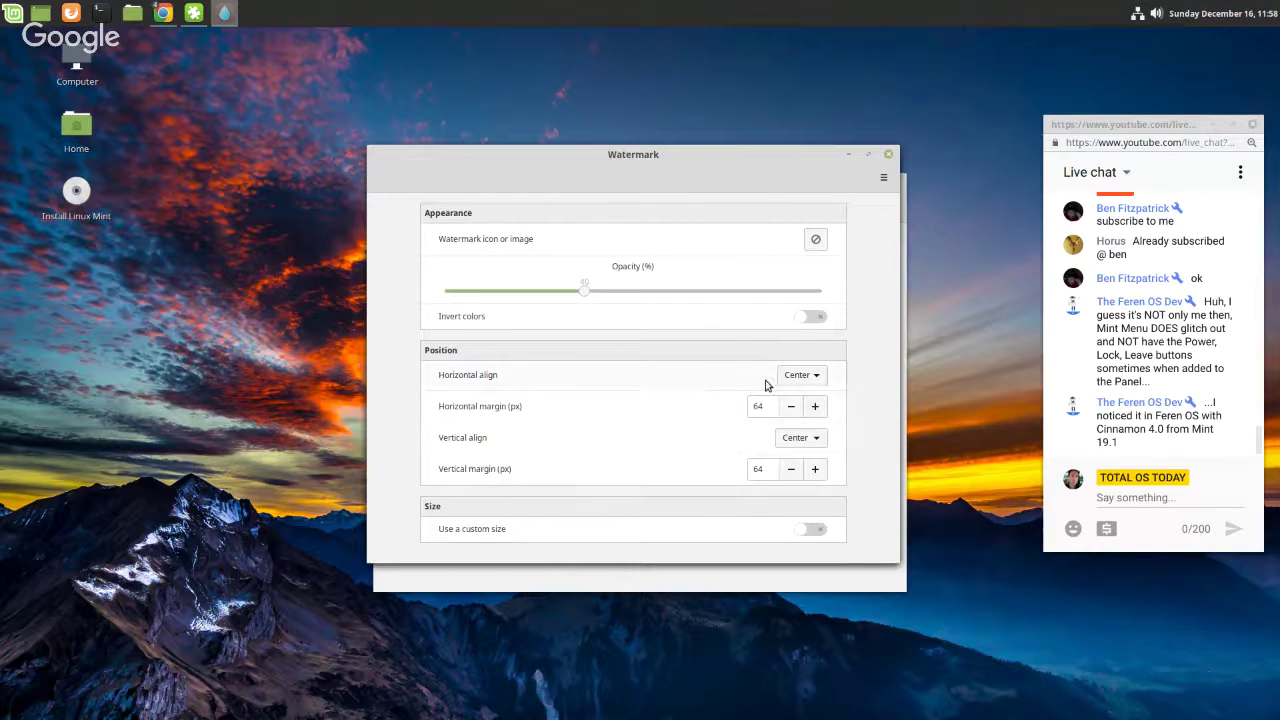
click(714, 291)
drag(714, 291, 638, 291)
click(888, 154)
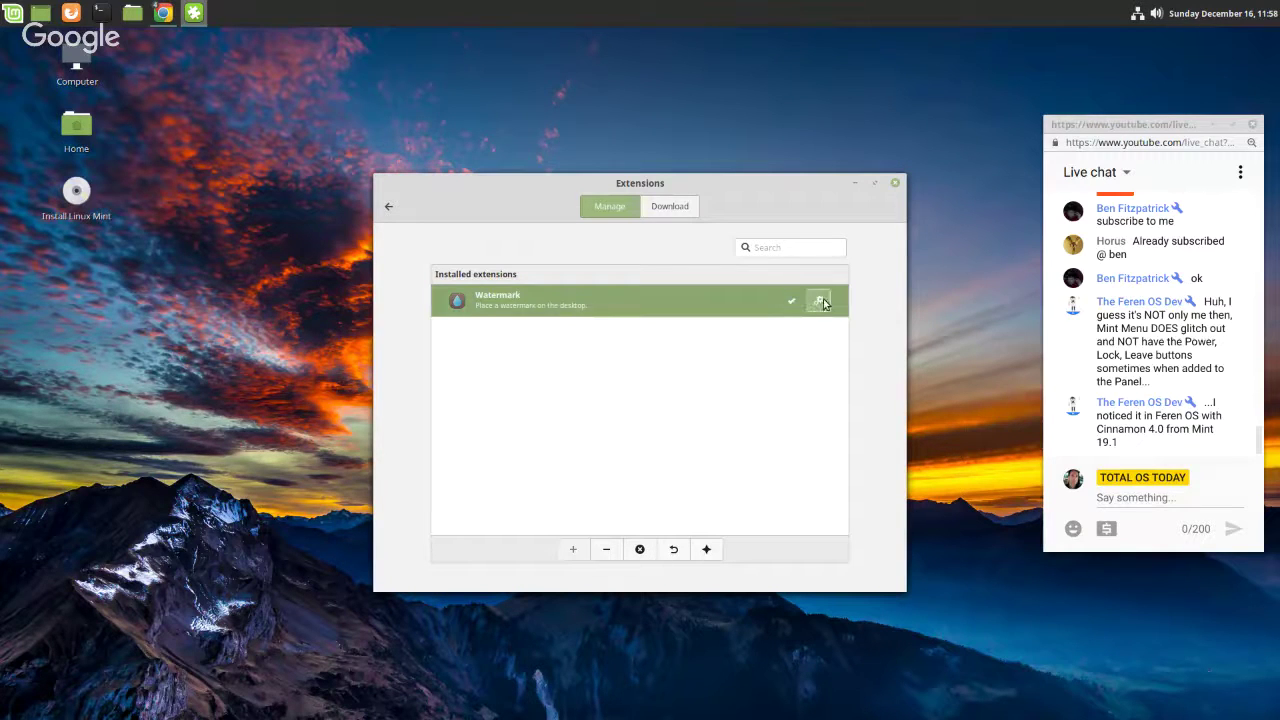
click(894, 184)
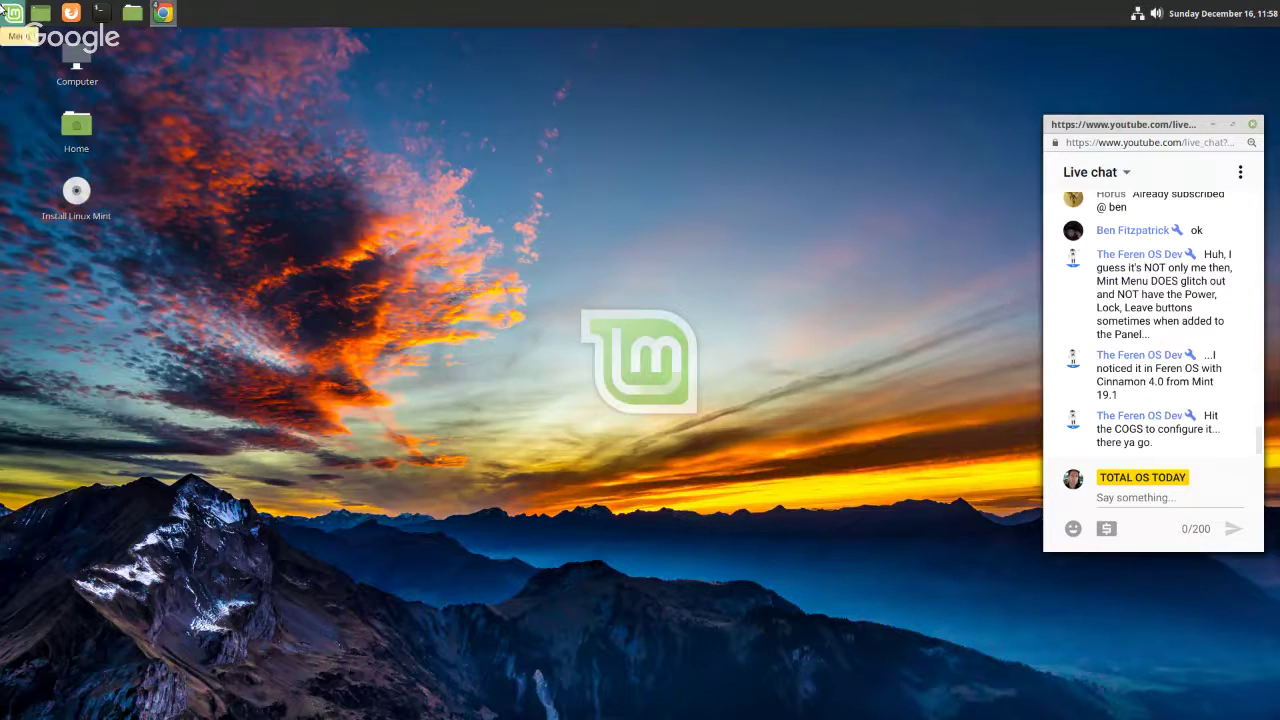
- Find and open Firewall Configuration in the full application list, view its profile and status settings, and close it
click(5, 14)
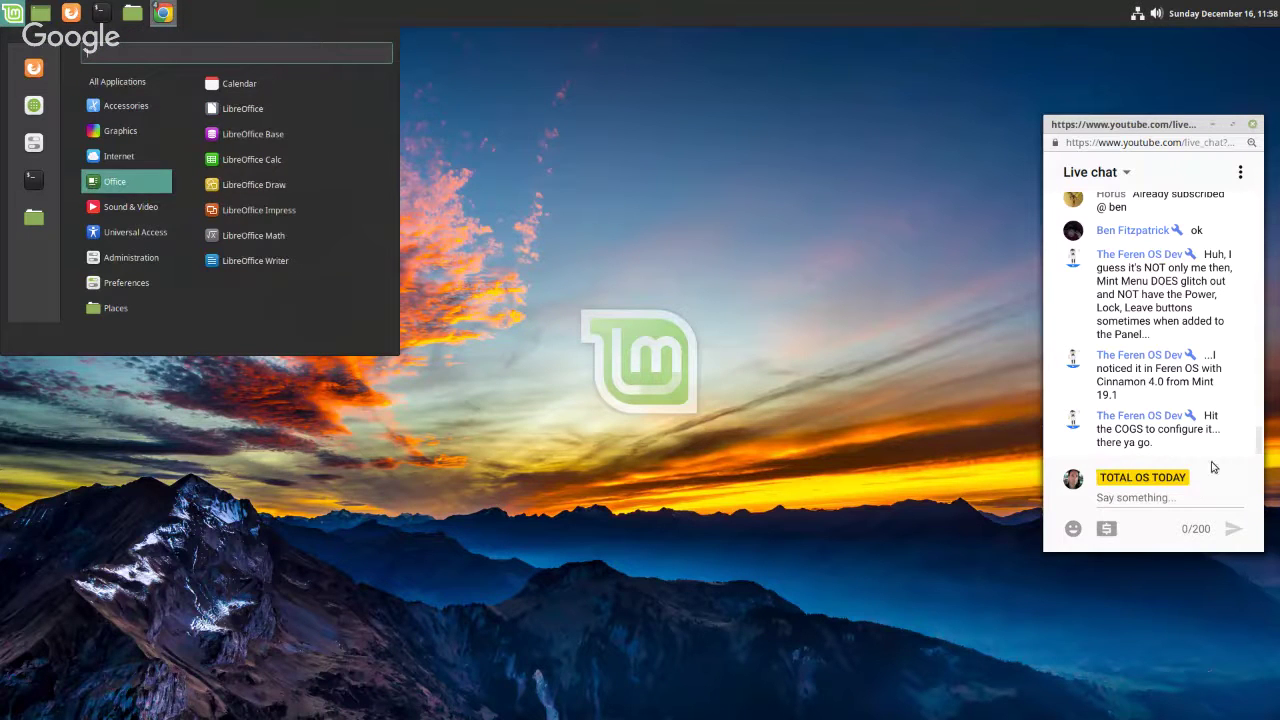
mouse_move(144, 90)
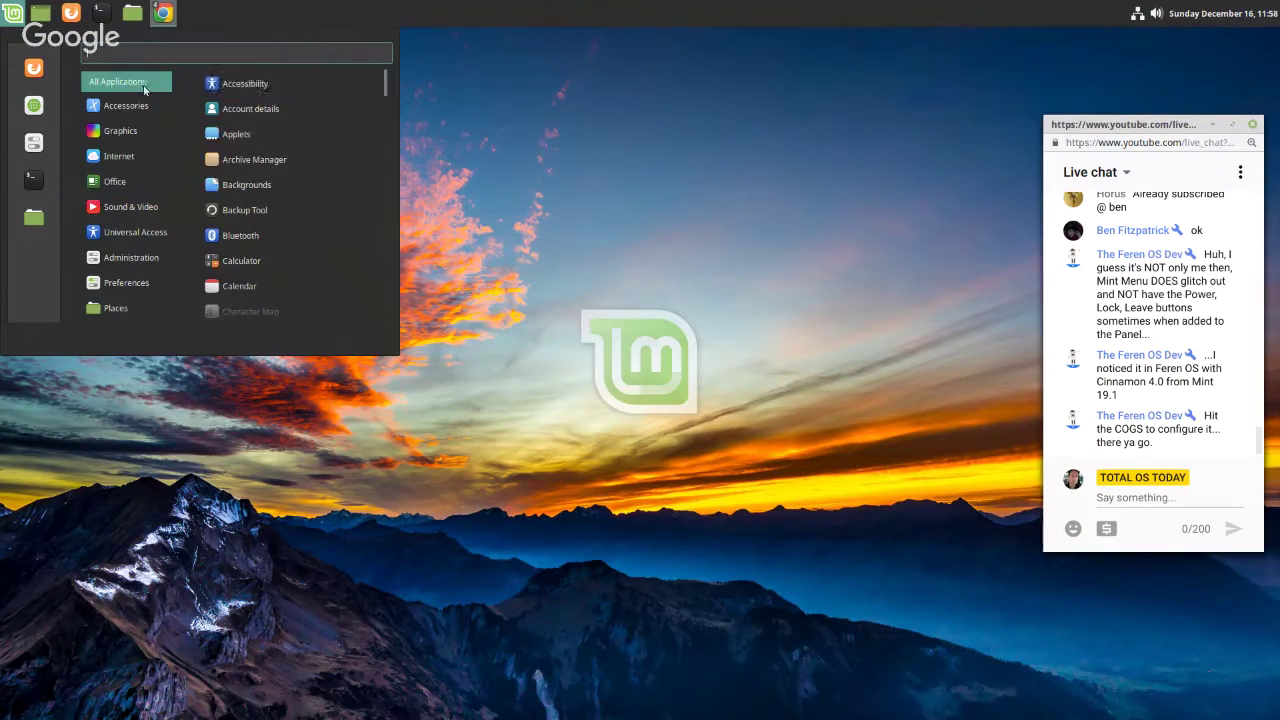
scroll(266, 168, down, 3)
scroll(267, 177, down, 5)
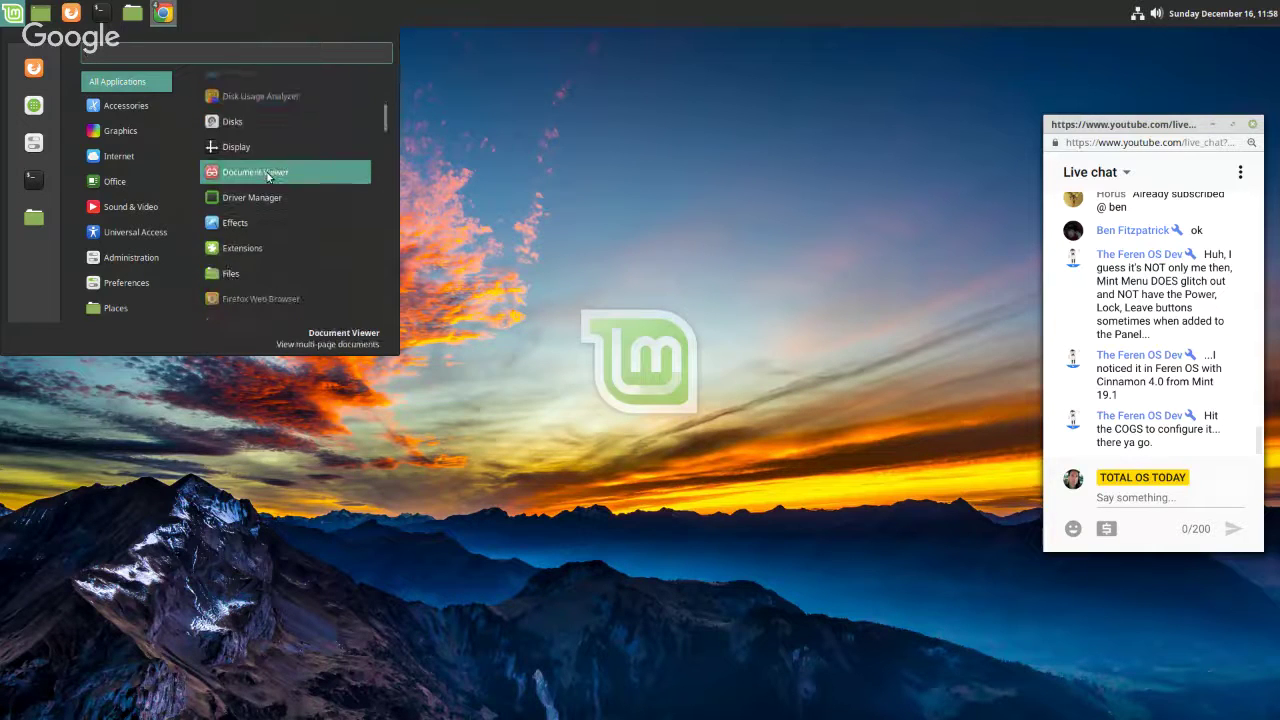
scroll(266, 171, down, 2)
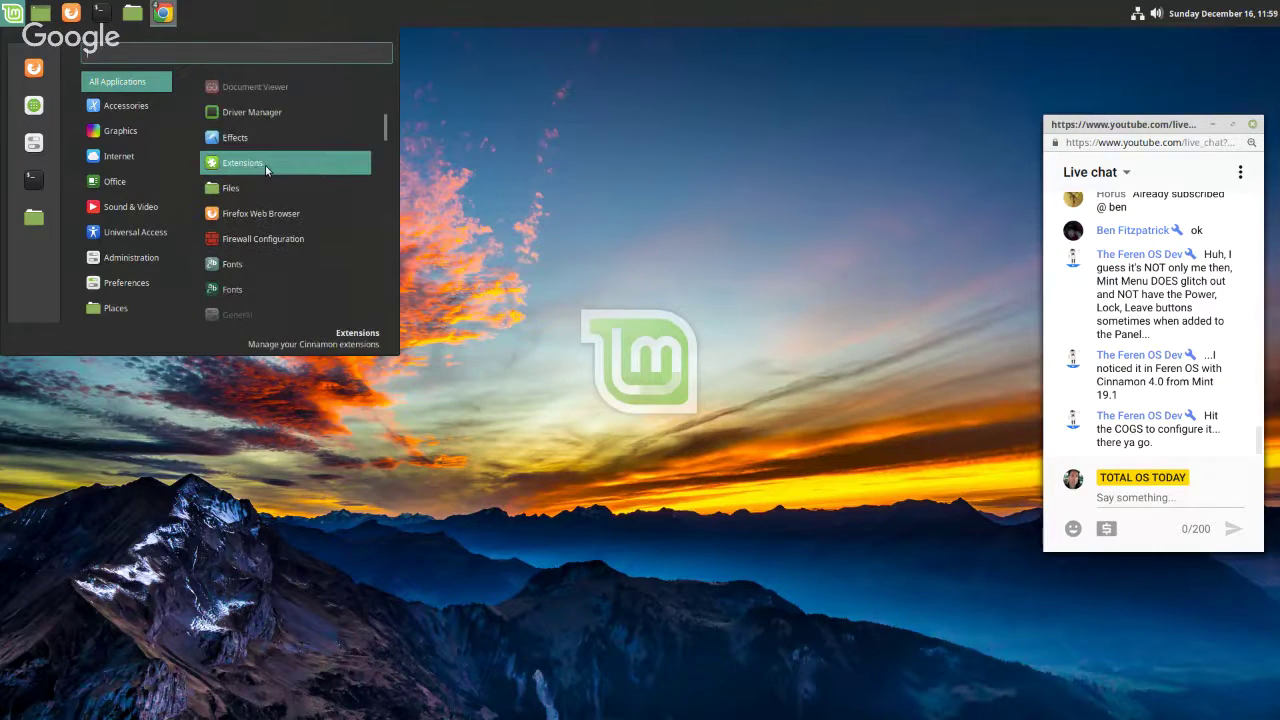
click(267, 242)
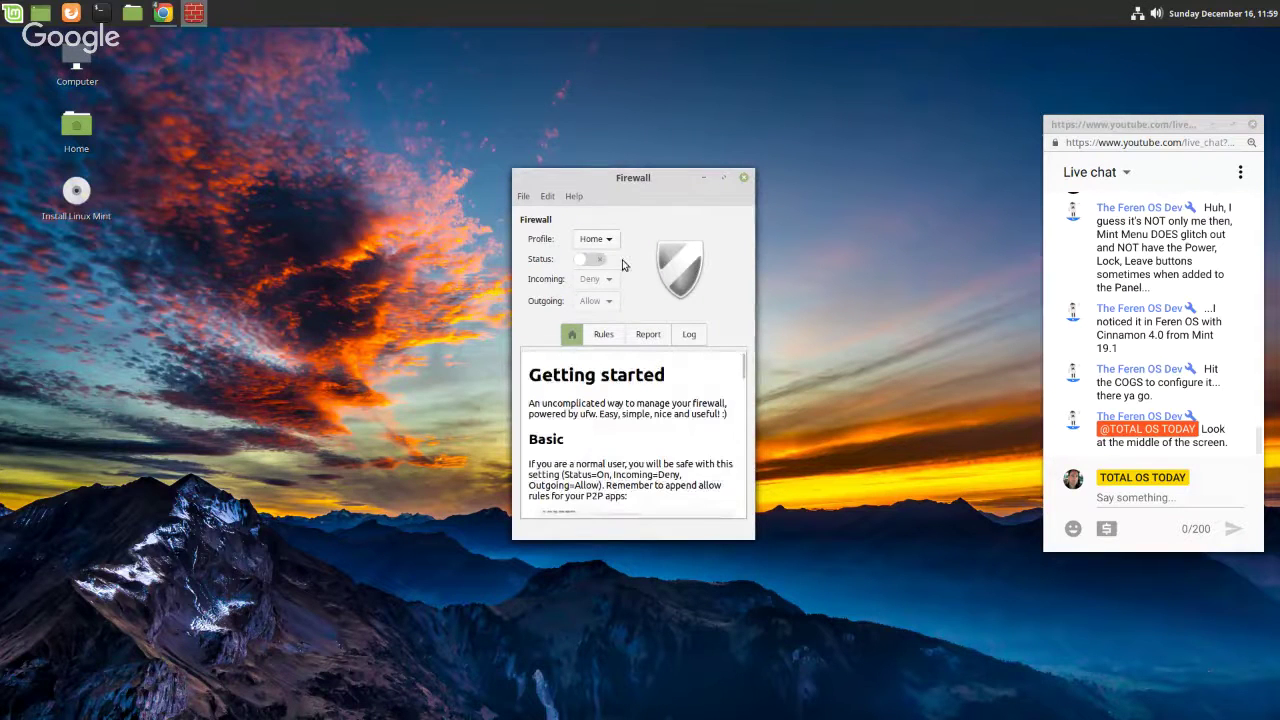
click(744, 179)
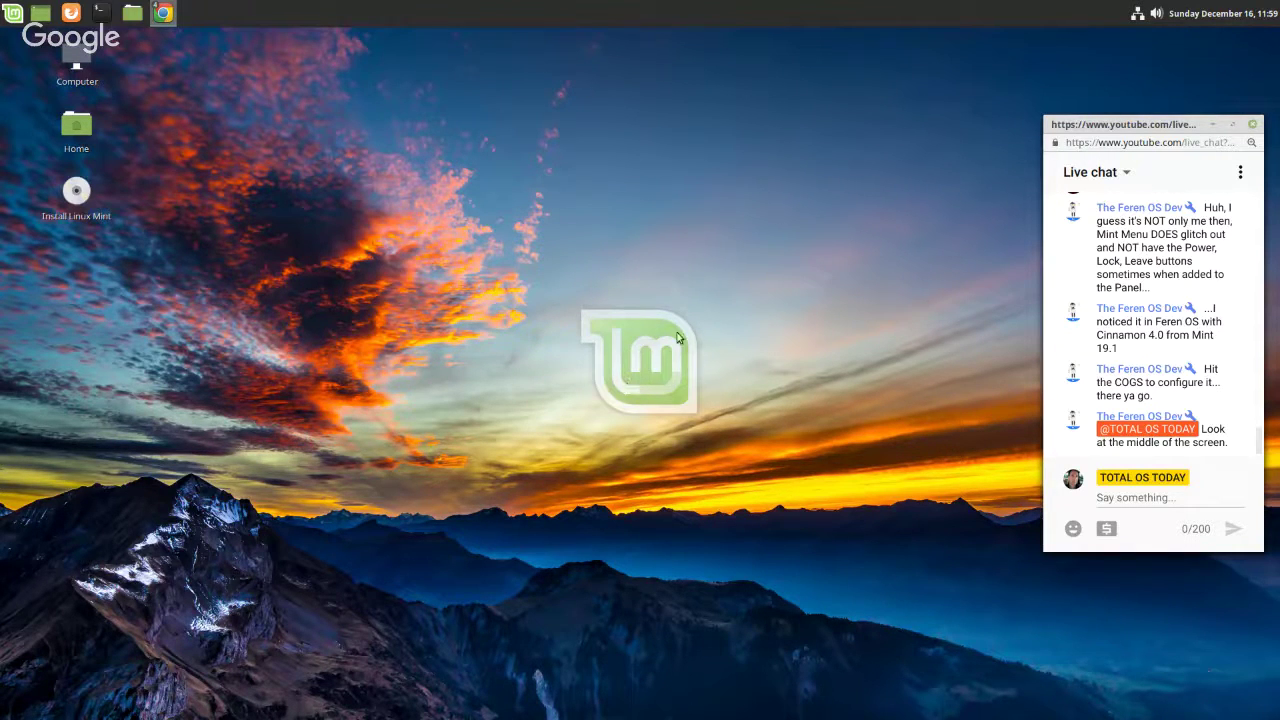
- Check the context options offered on the watermark logo in the middle of the desktop, and dismiss them
click(14, 14)
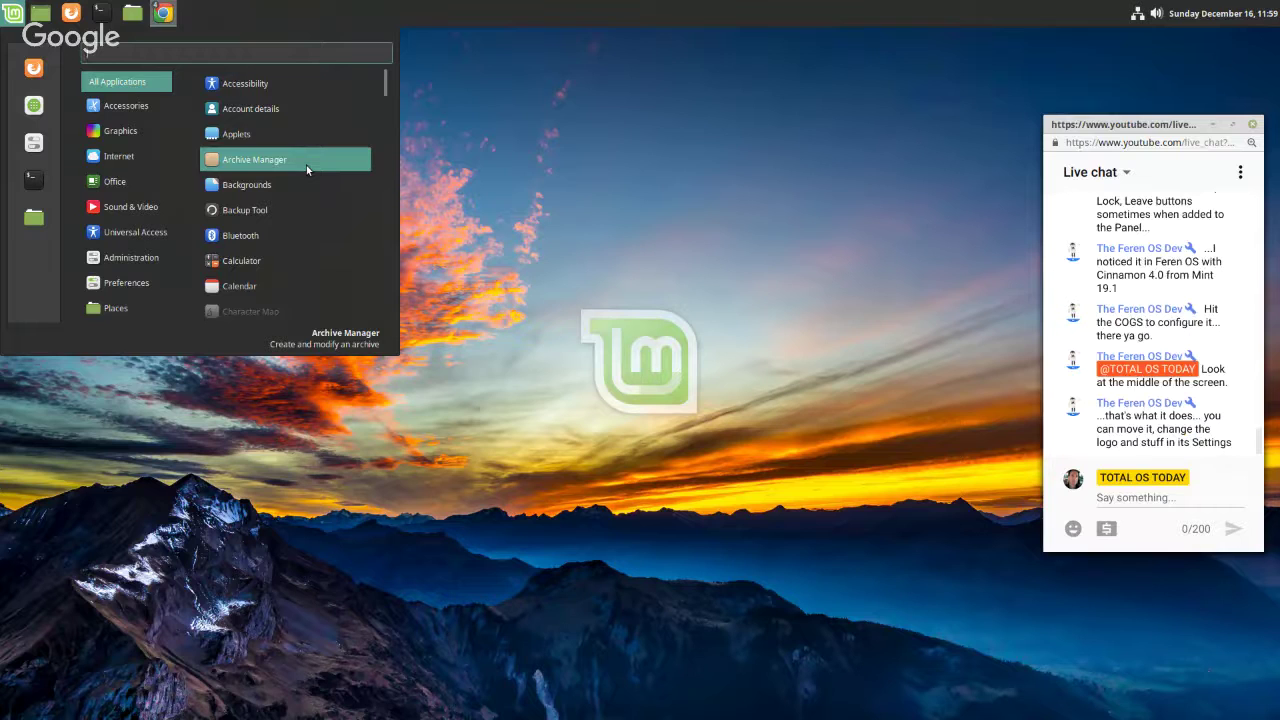
click(478, 99)
right_click(636, 348)
click(624, 334)
right_click(657, 377)
click(628, 335)
right_click(631, 369)
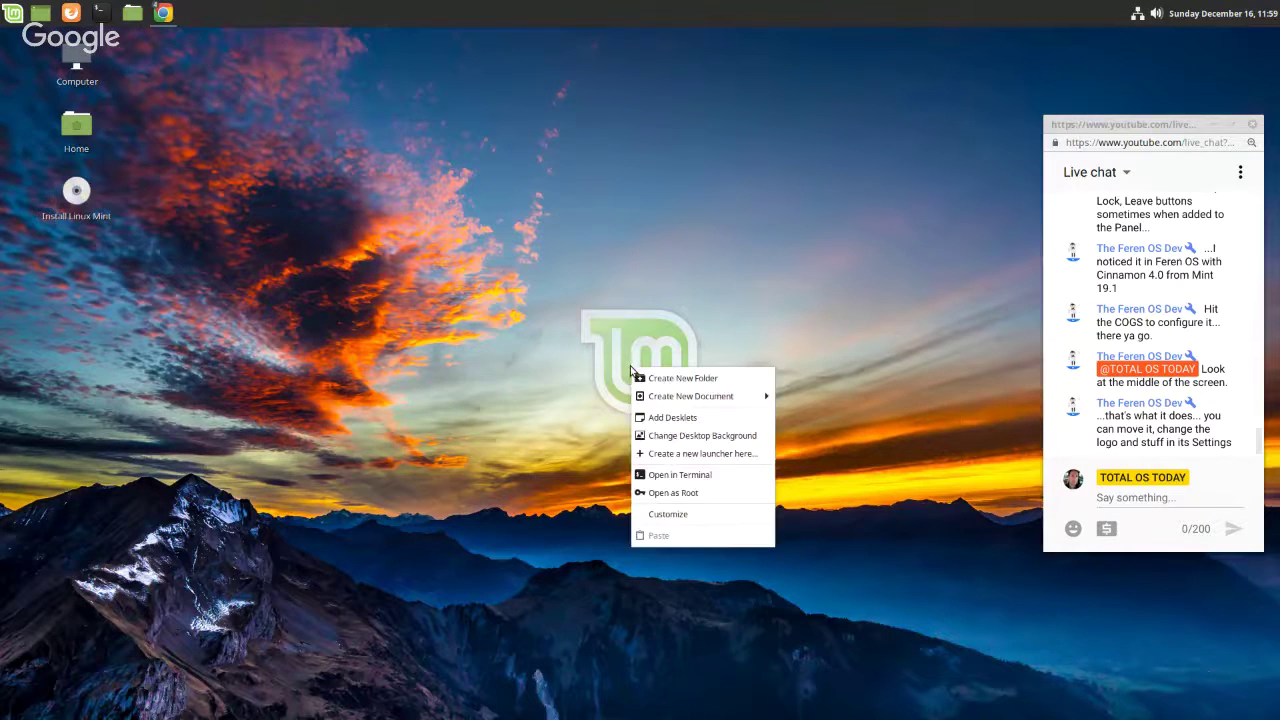
click(608, 290)
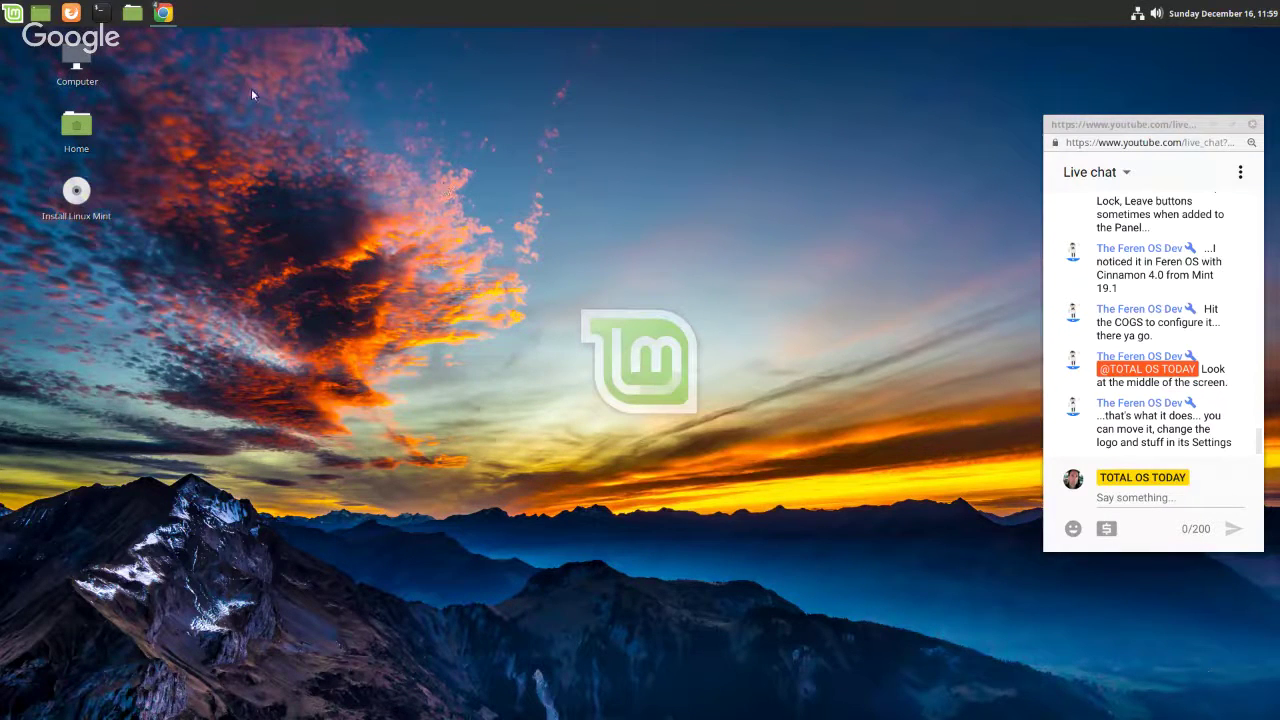
- Find and open the Fonts viewer, look through the installed system fonts, and close it
click(22, 18)
scroll(287, 178, down, 3)
scroll(287, 178, down, 5)
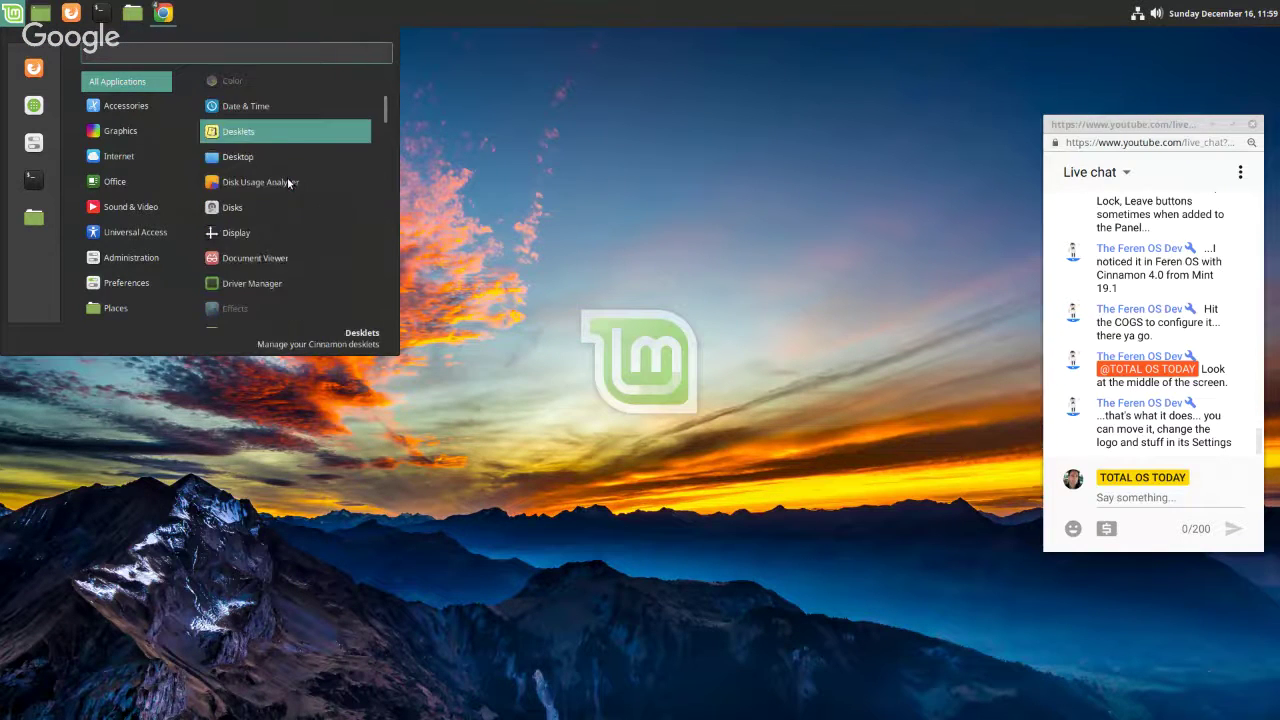
scroll(287, 177, down, 3)
scroll(287, 177, down, 1)
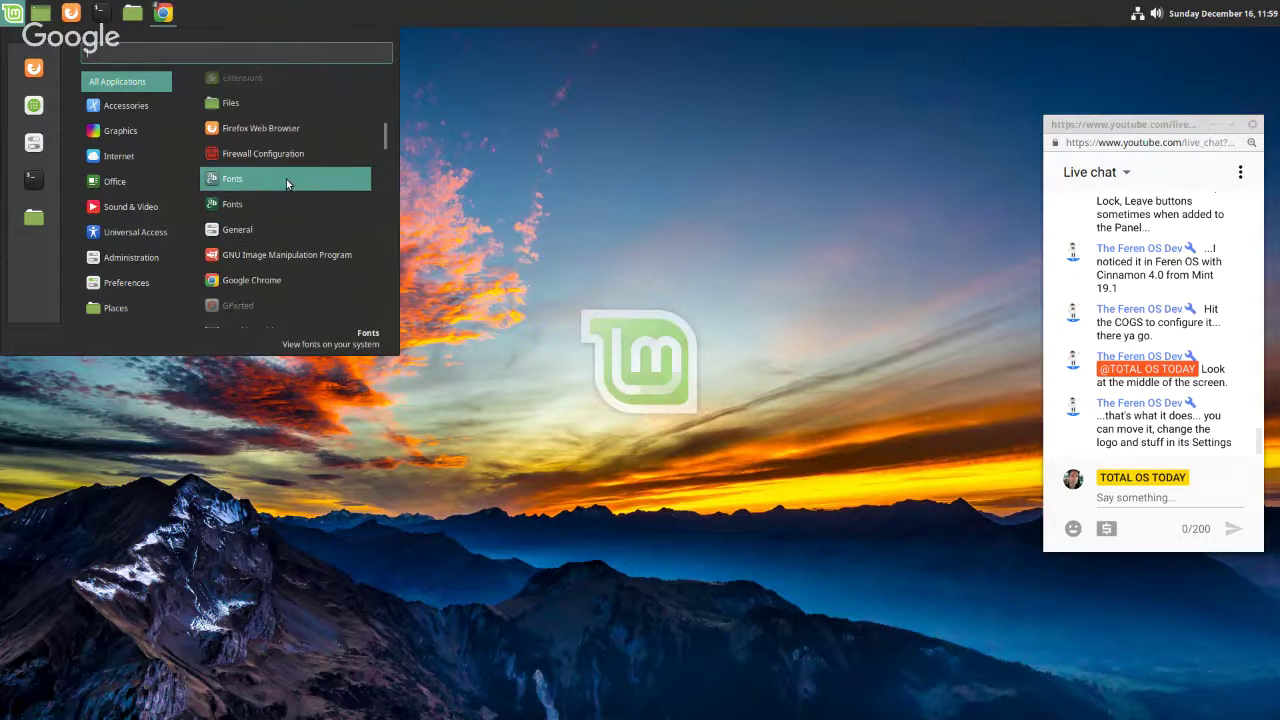
click(286, 179)
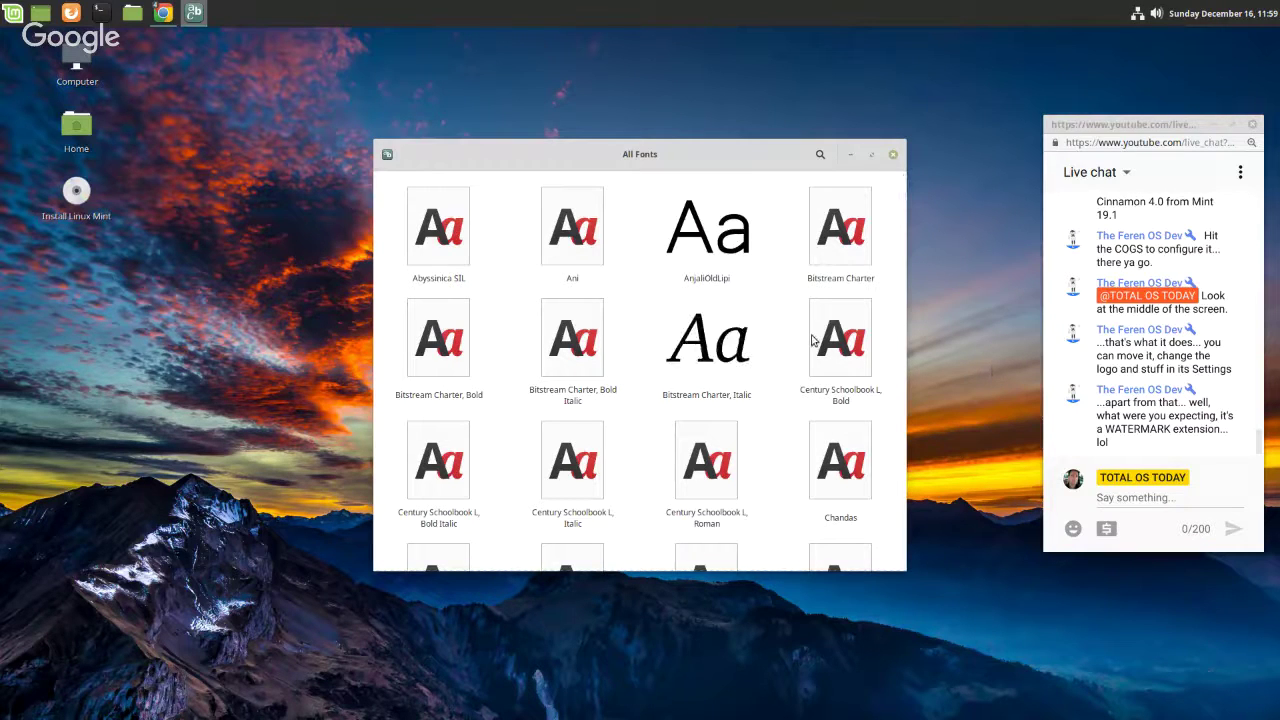
scroll(785, 255, down, 3)
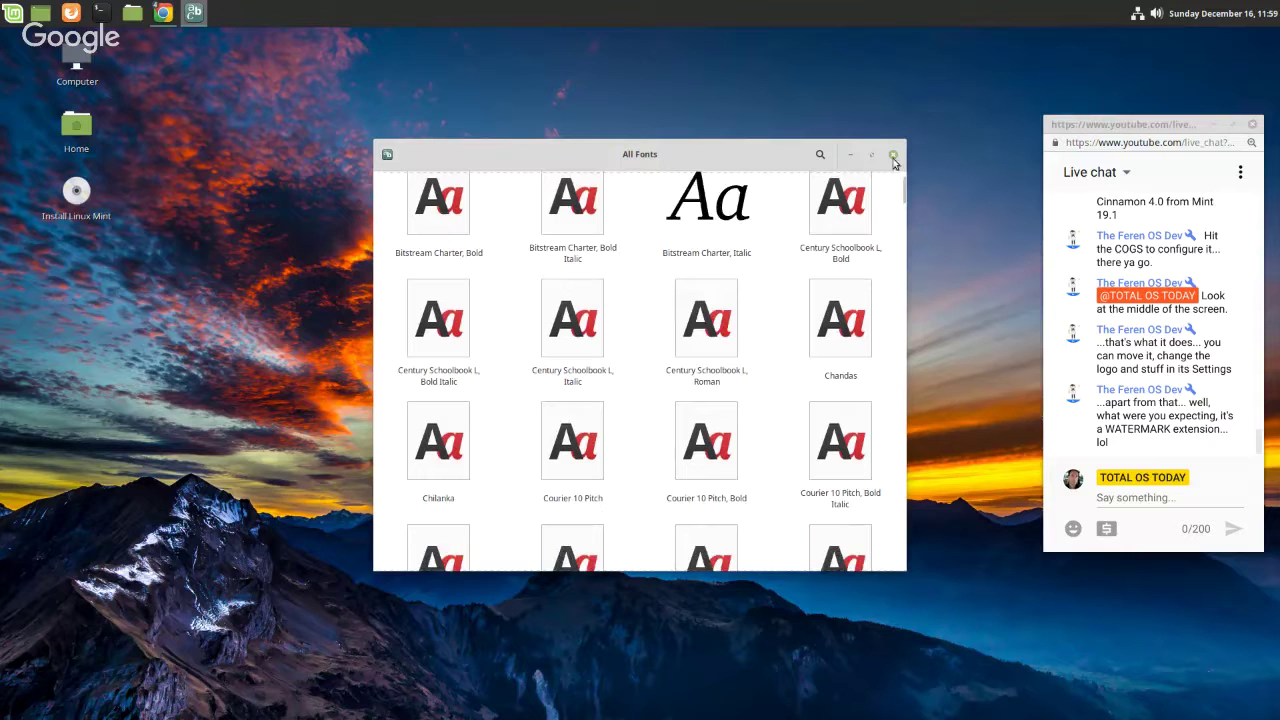
click(894, 156)
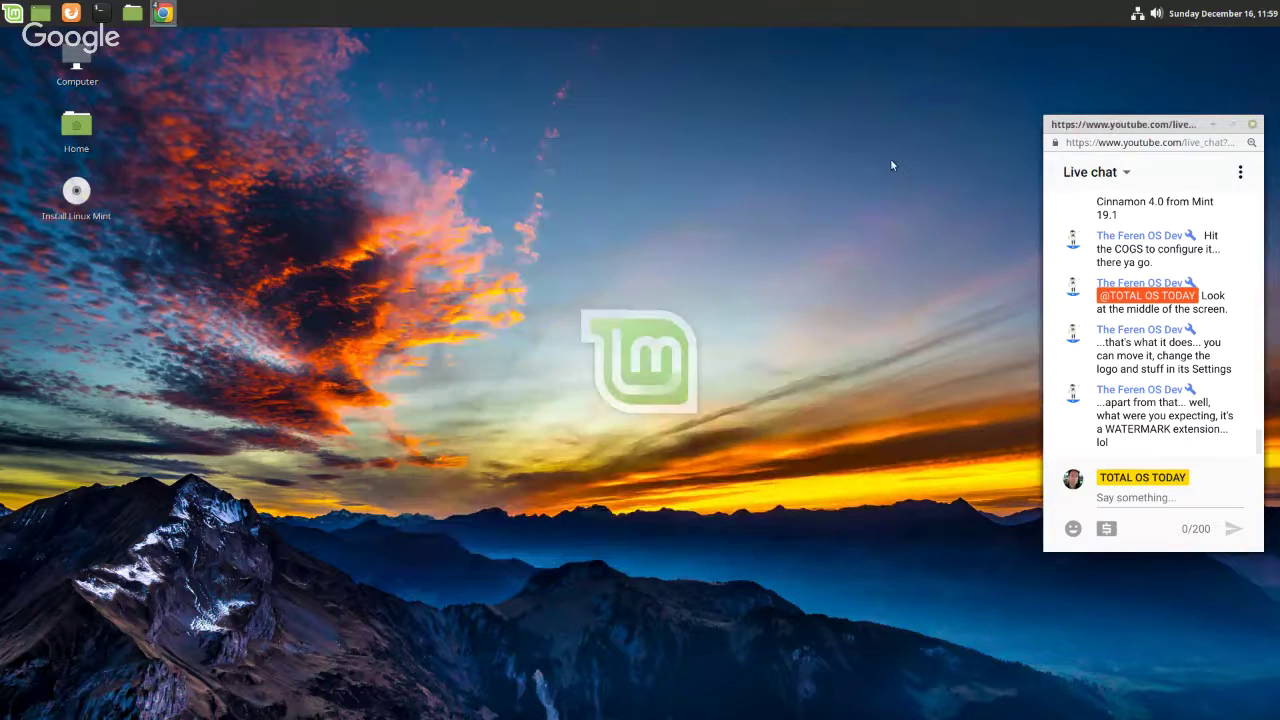
- Look through the full list of installed applications down to the power management and preferred applications entries
click(8, 16)
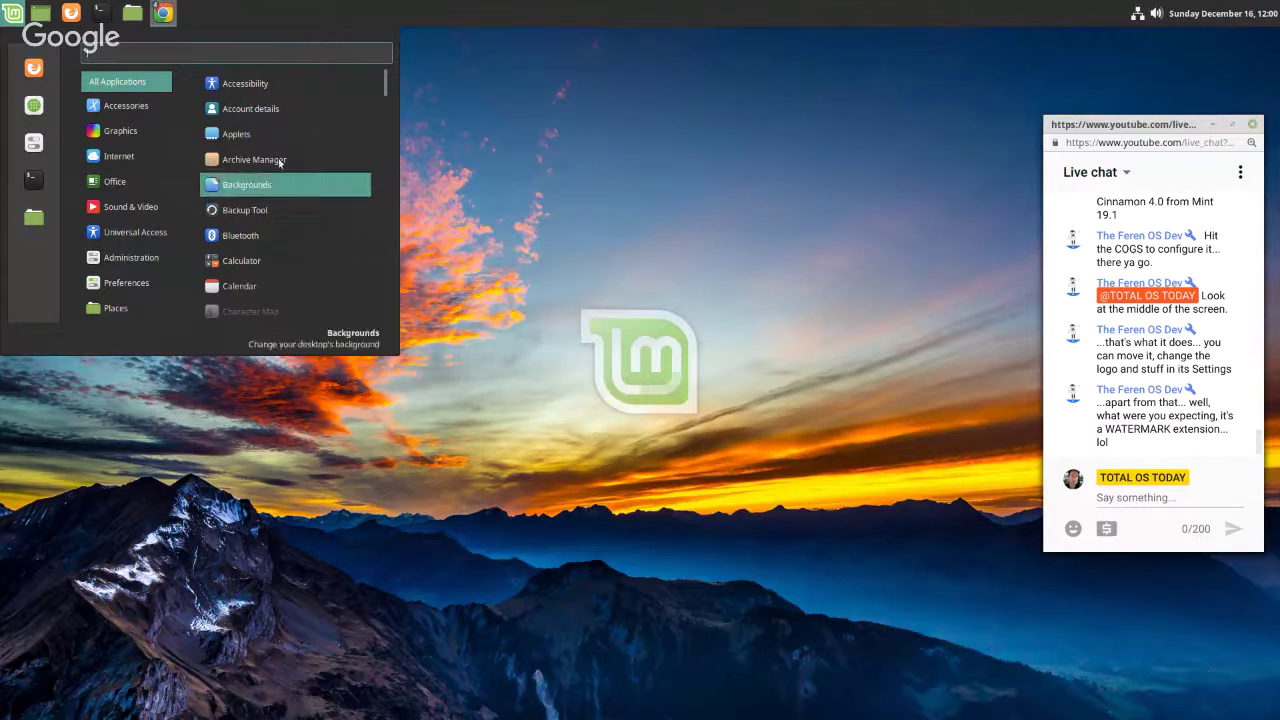
mouse_move(149, 115)
mouse_move(137, 88)
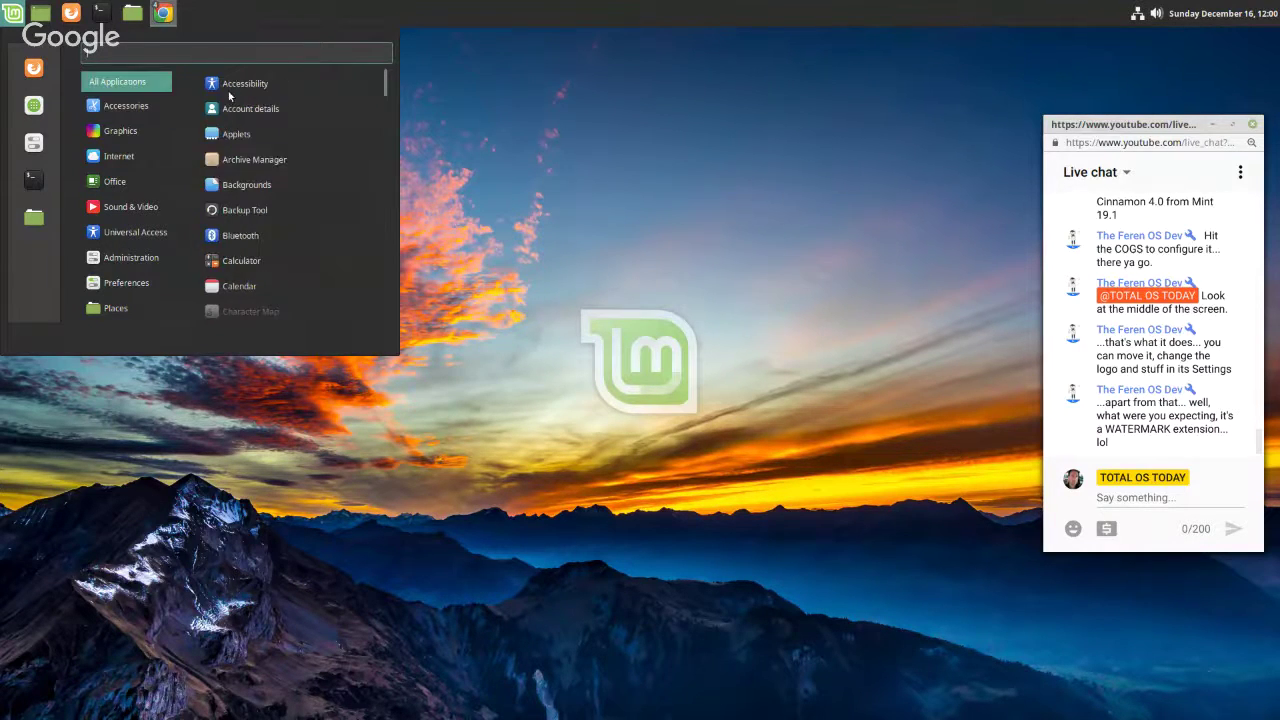
scroll(291, 238, down, 3)
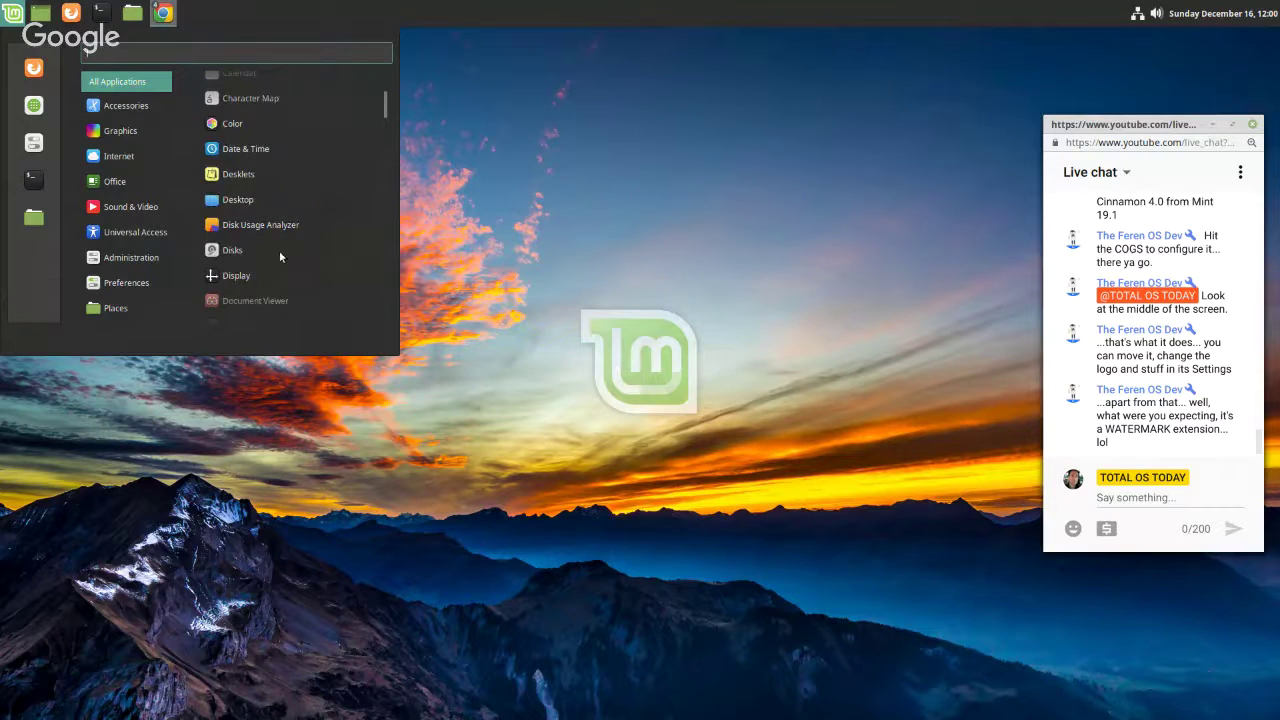
scroll(279, 250, down, 5)
scroll(301, 258, down, 2)
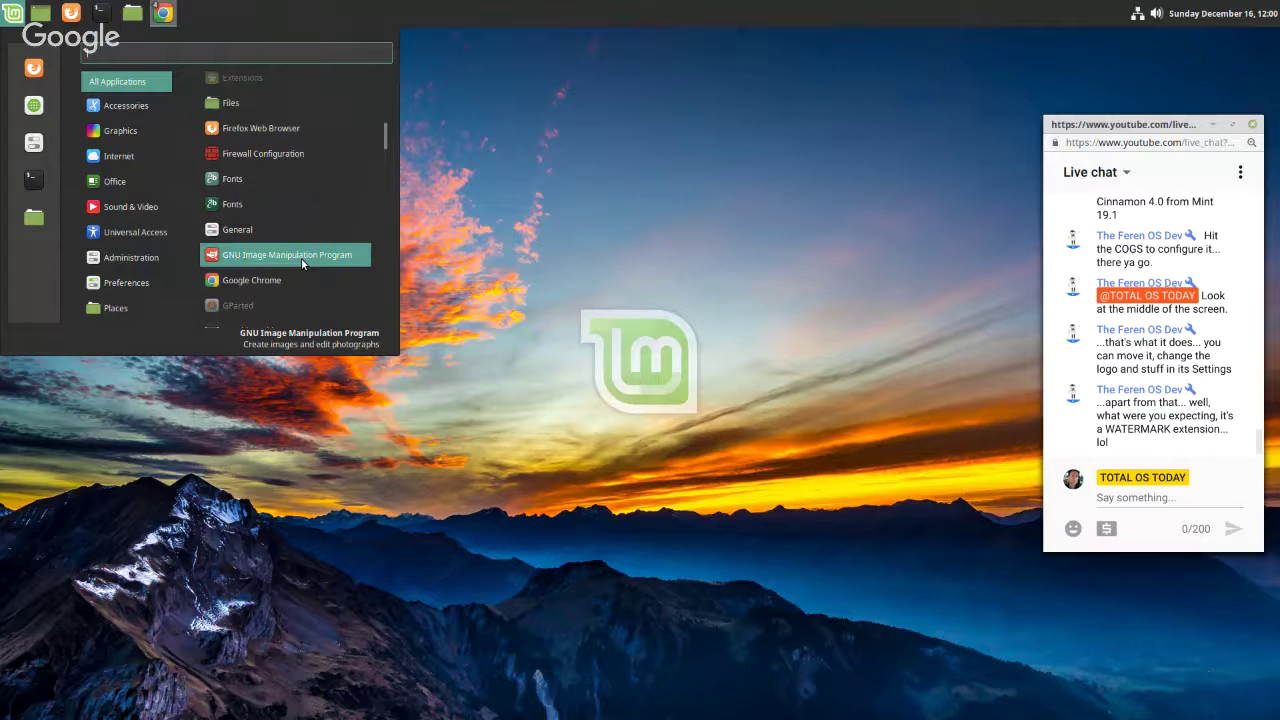
scroll(301, 258, down, 4)
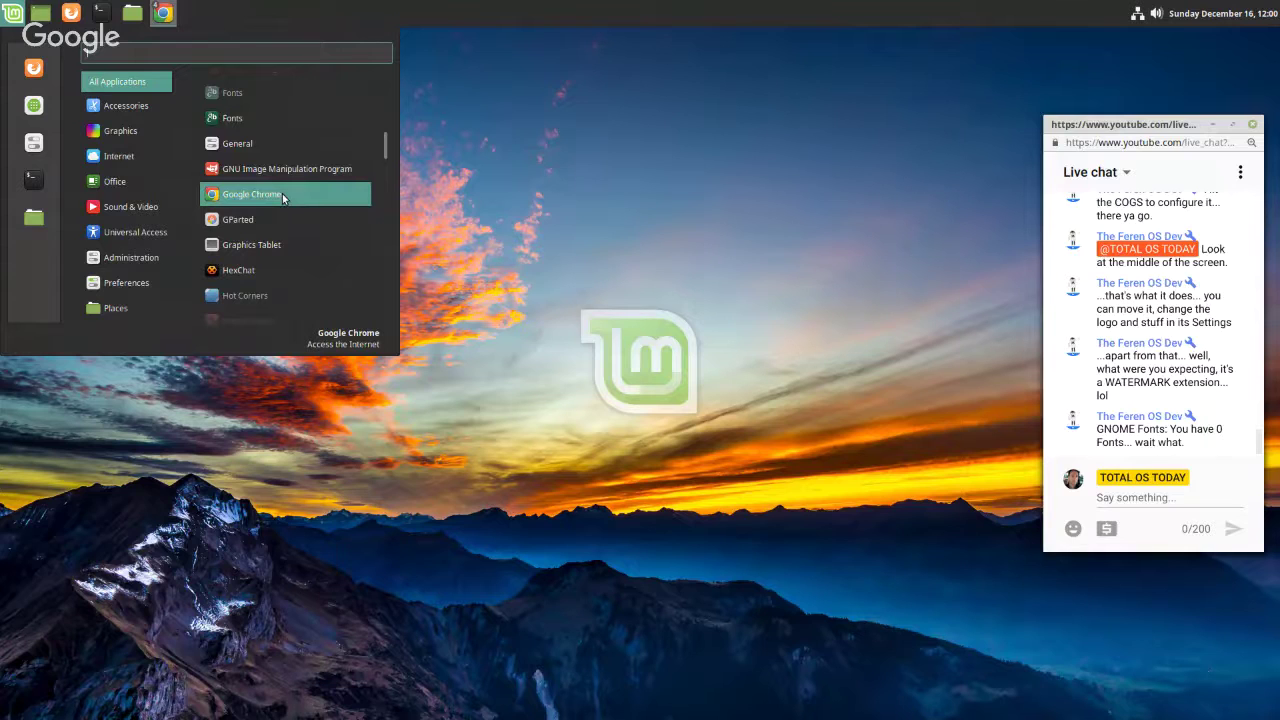
scroll(283, 198, down, 2)
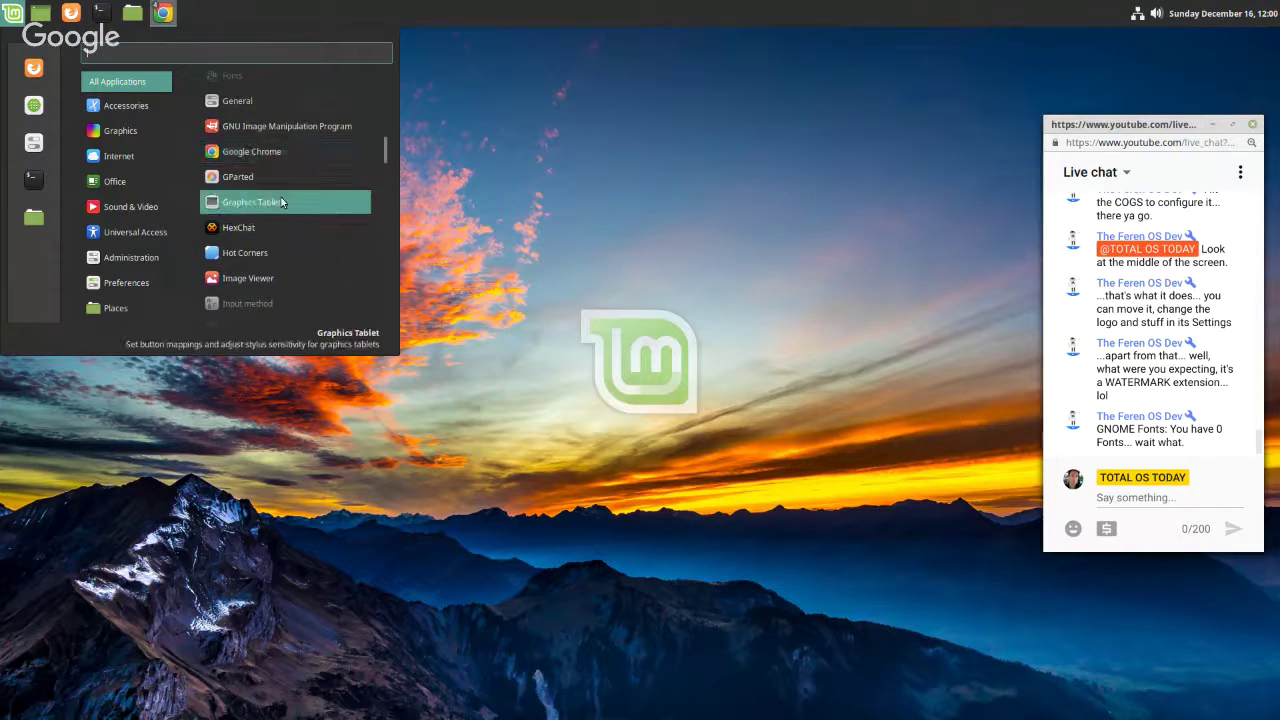
scroll(281, 200, down, 4)
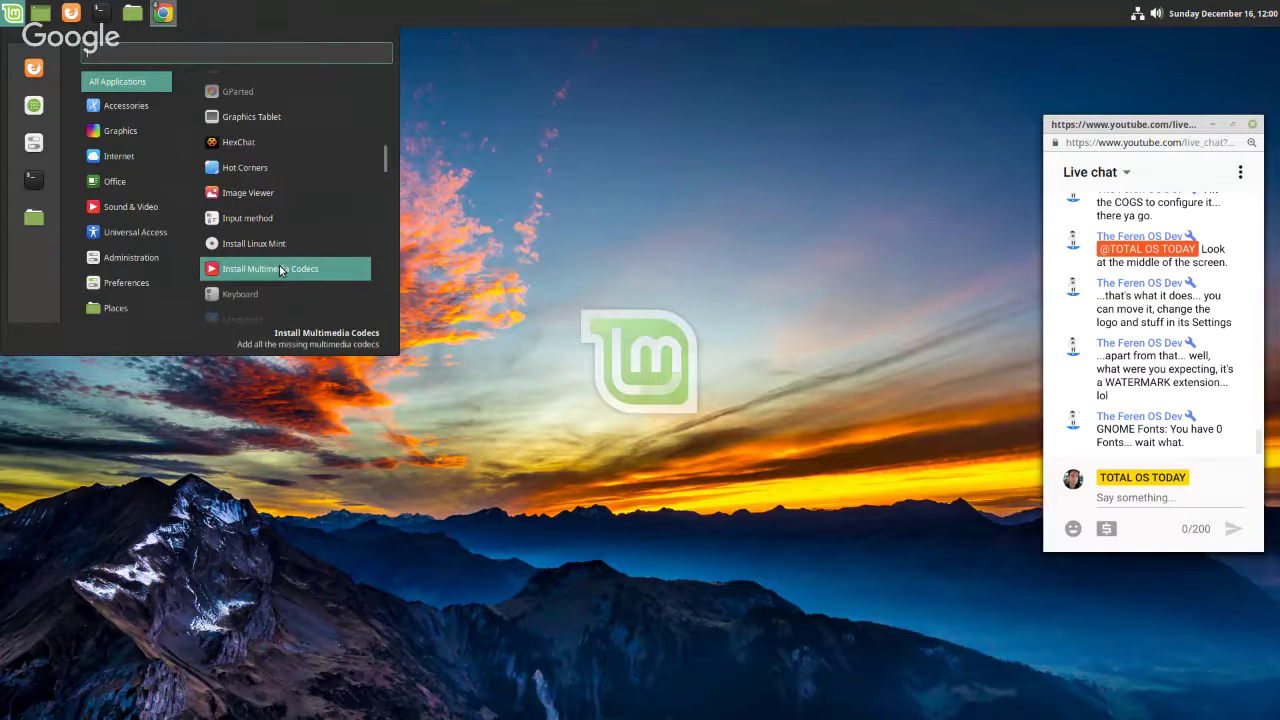
scroll(281, 270, down, 8)
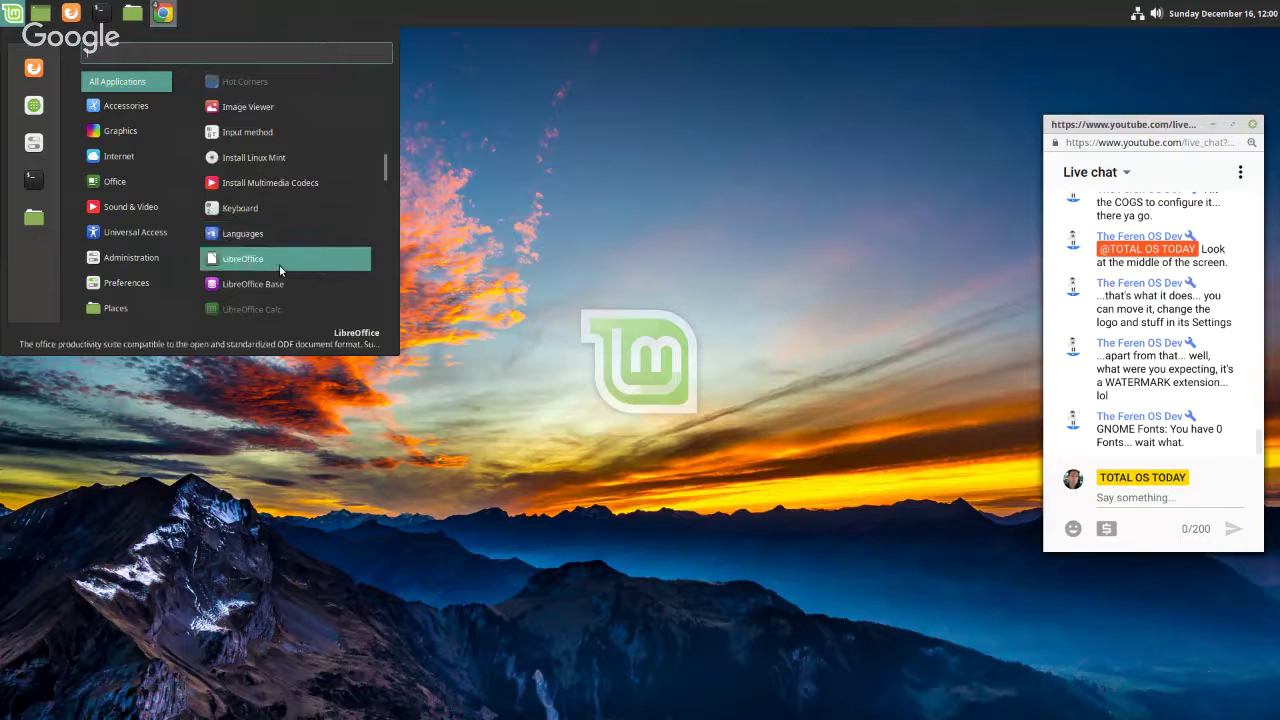
scroll(281, 270, down, 4)
scroll(280, 269, down, 4)
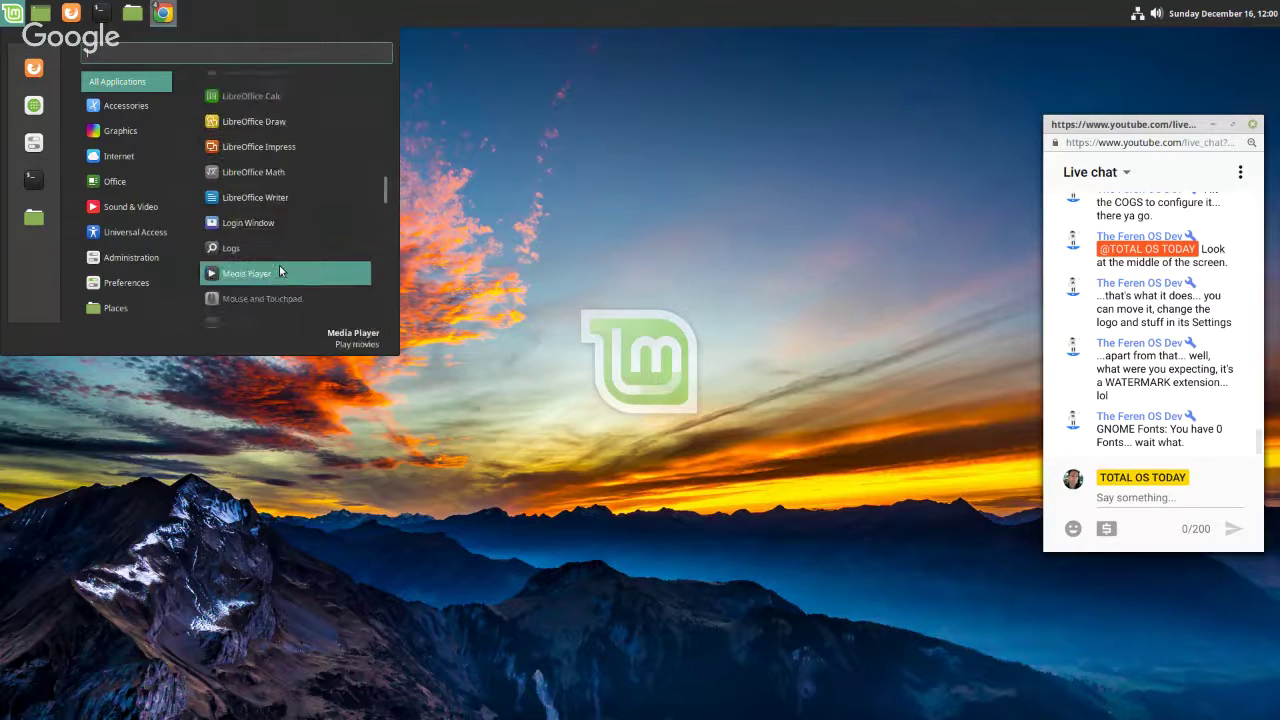
scroll(280, 269, down, 2)
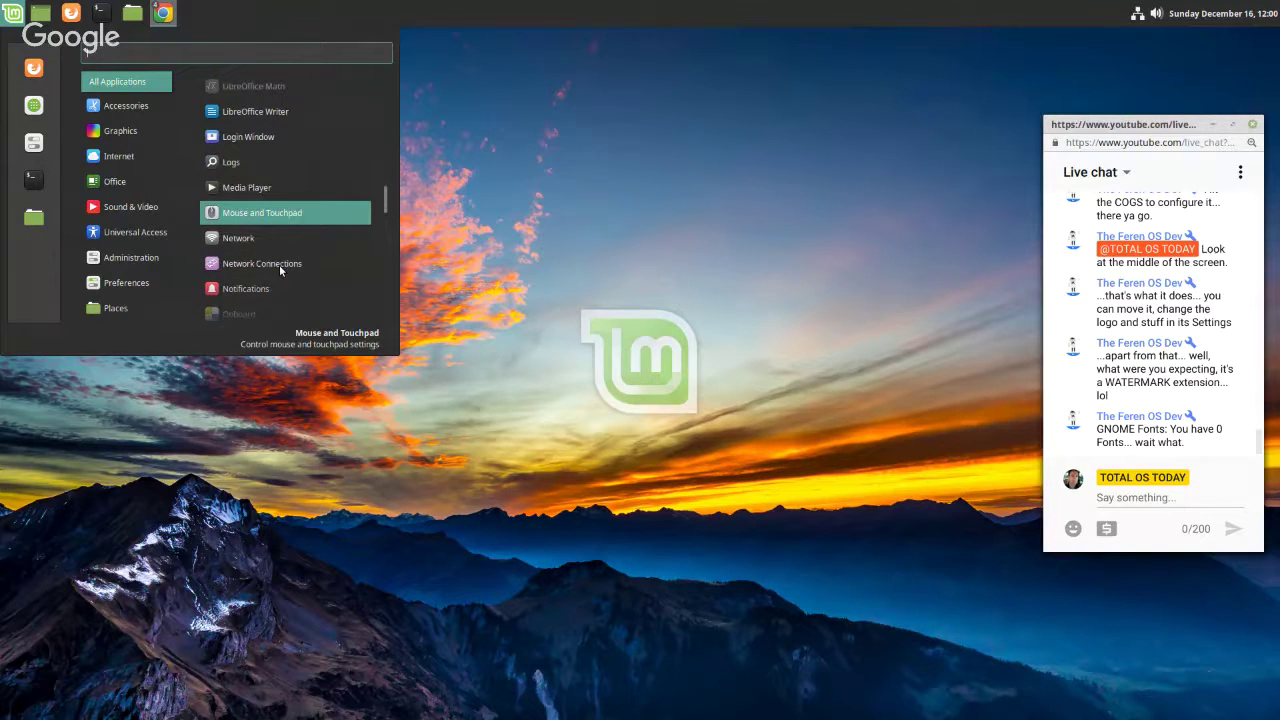
scroll(279, 264, down, 4)
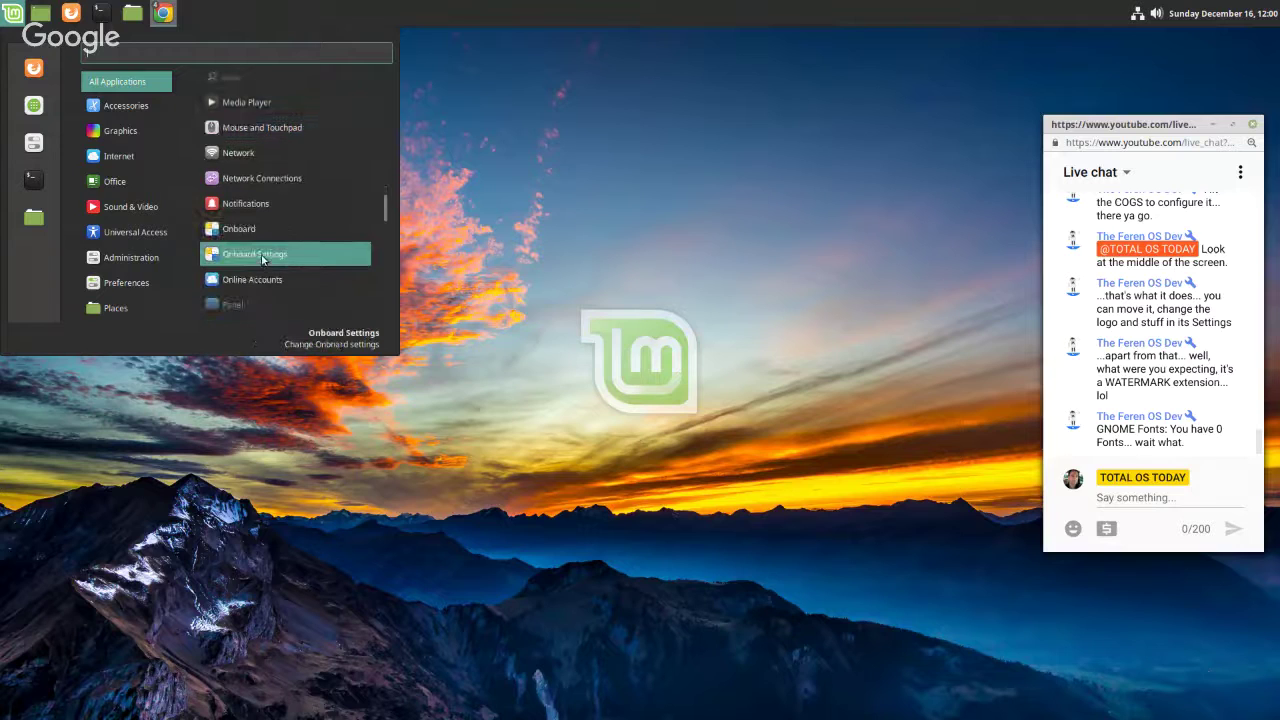
scroll(260, 276, down, 4)
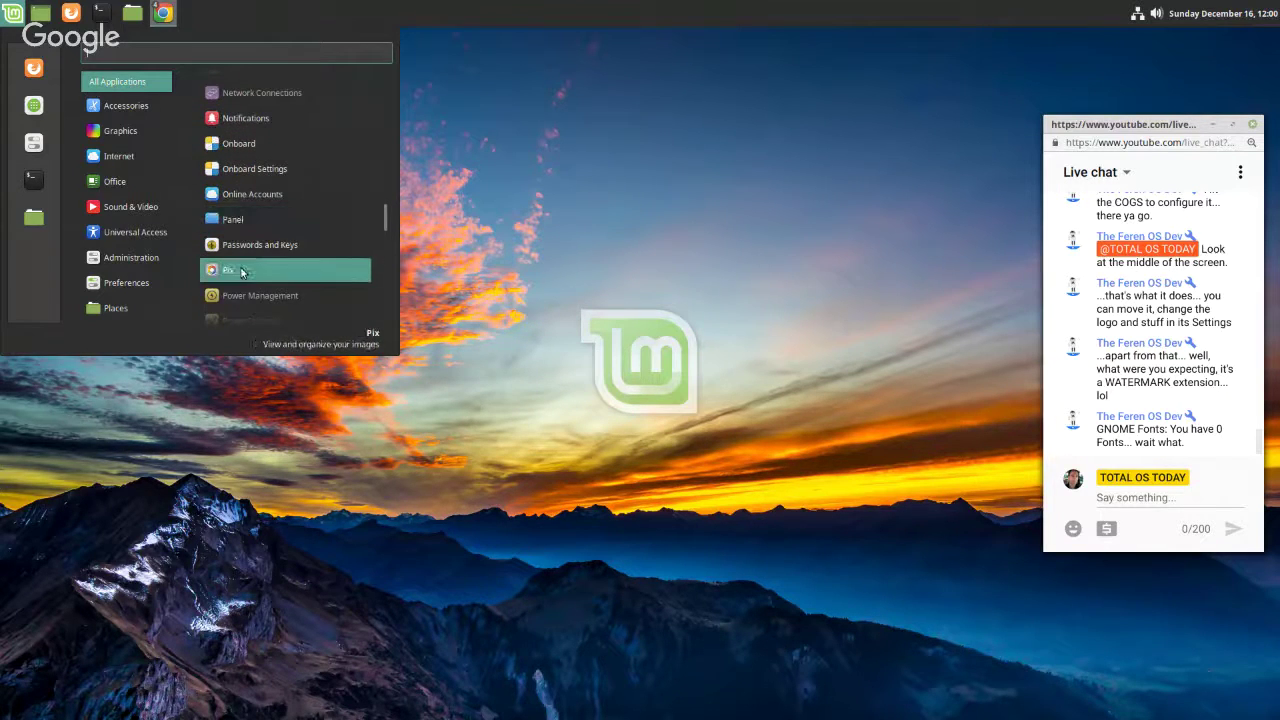
scroll(241, 272, down, 4)
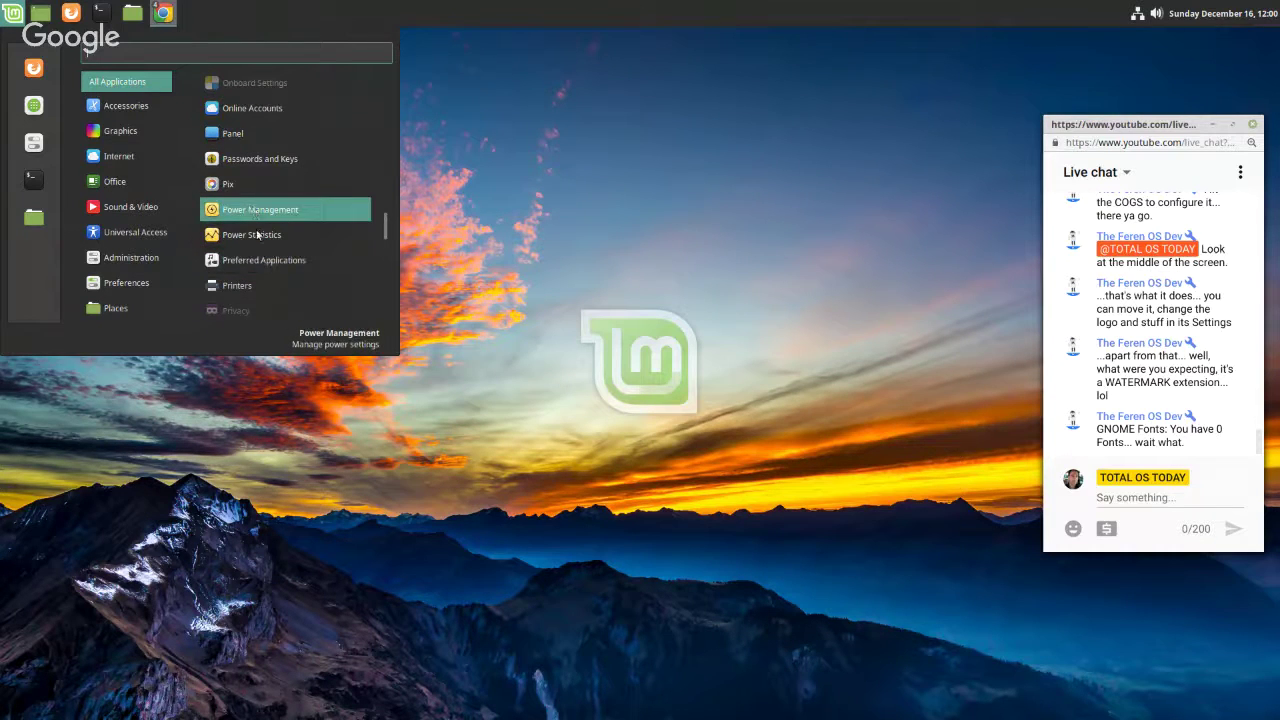
- Open Preferred Applications, check the available choices for Mail and Video, and close the settings
click(258, 270)
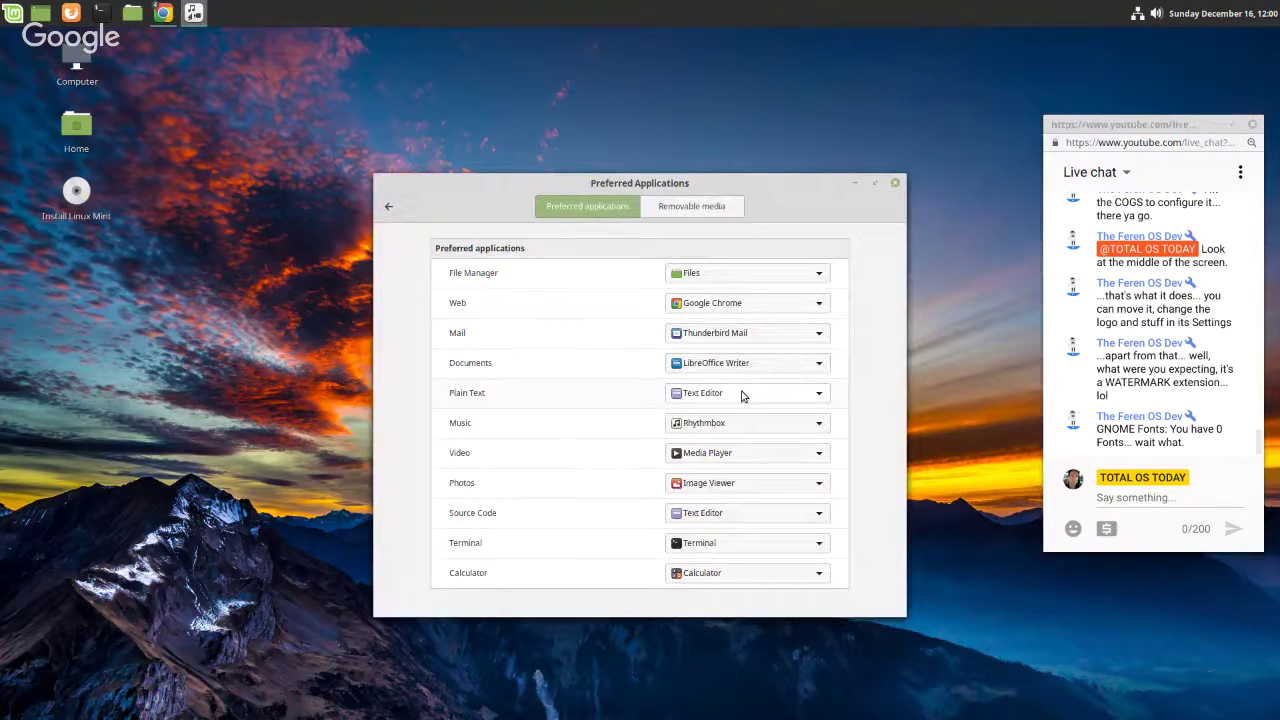
click(818, 336)
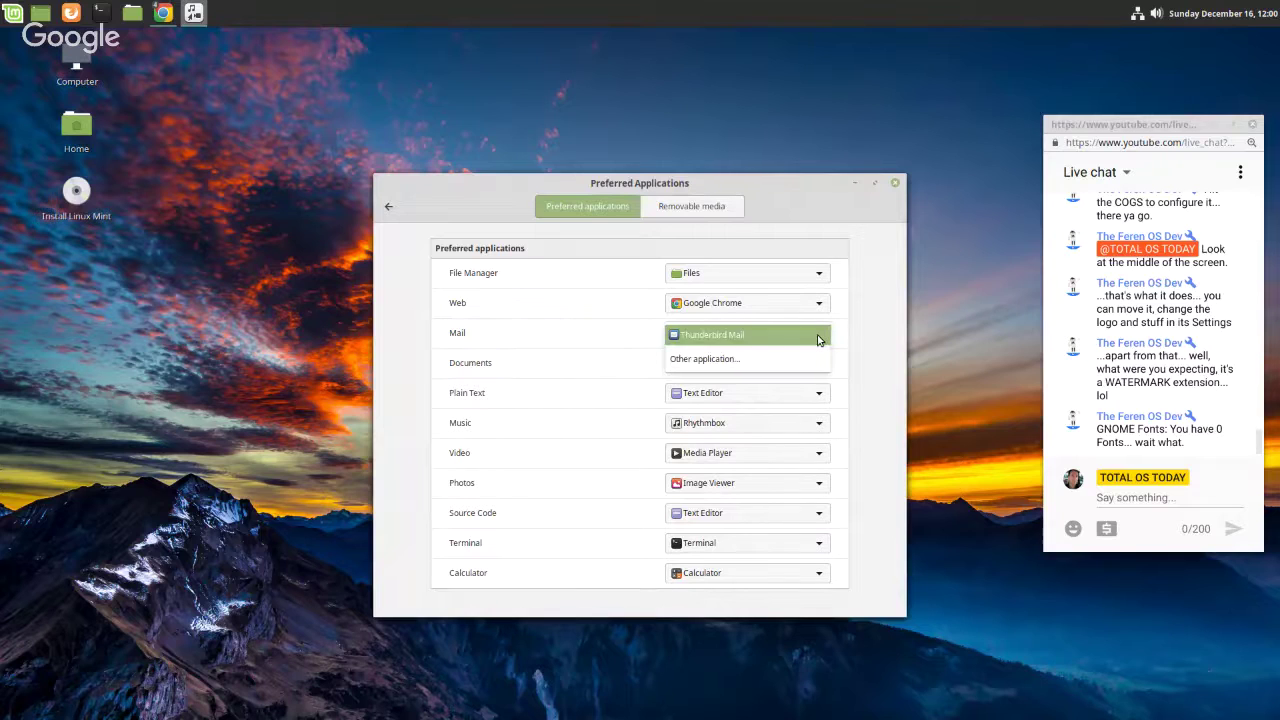
click(818, 338)
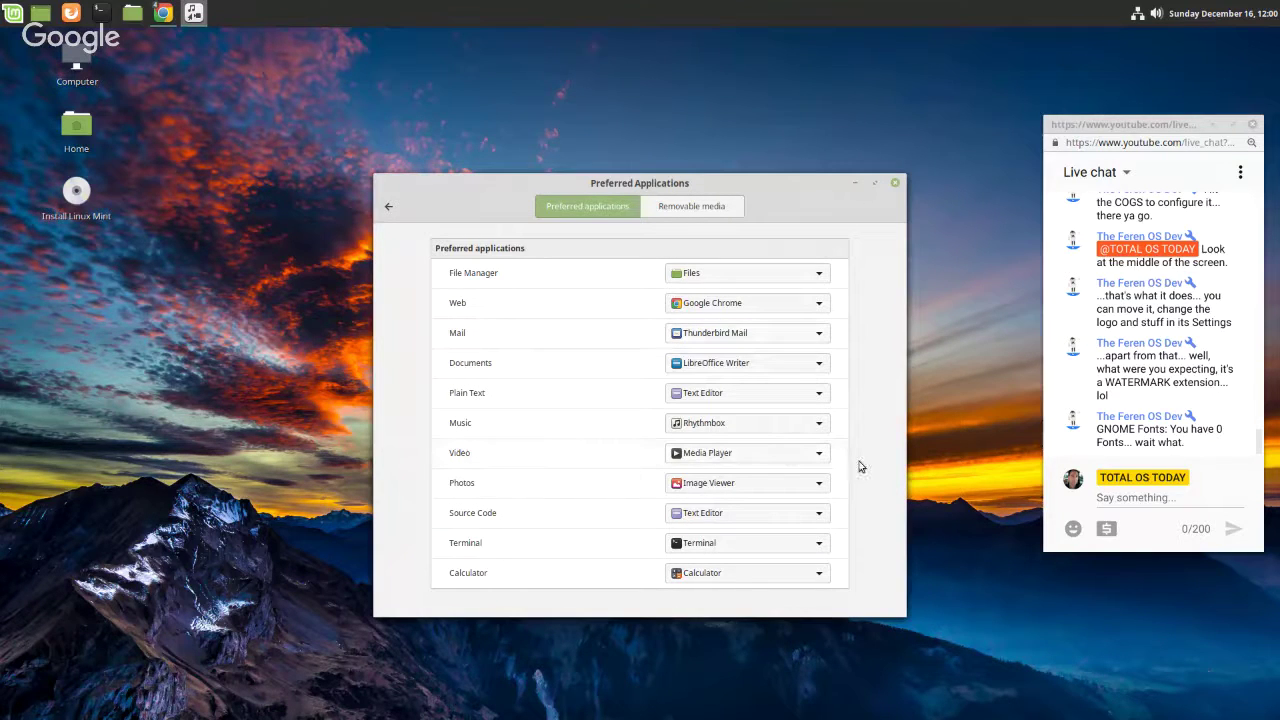
click(818, 456)
click(818, 458)
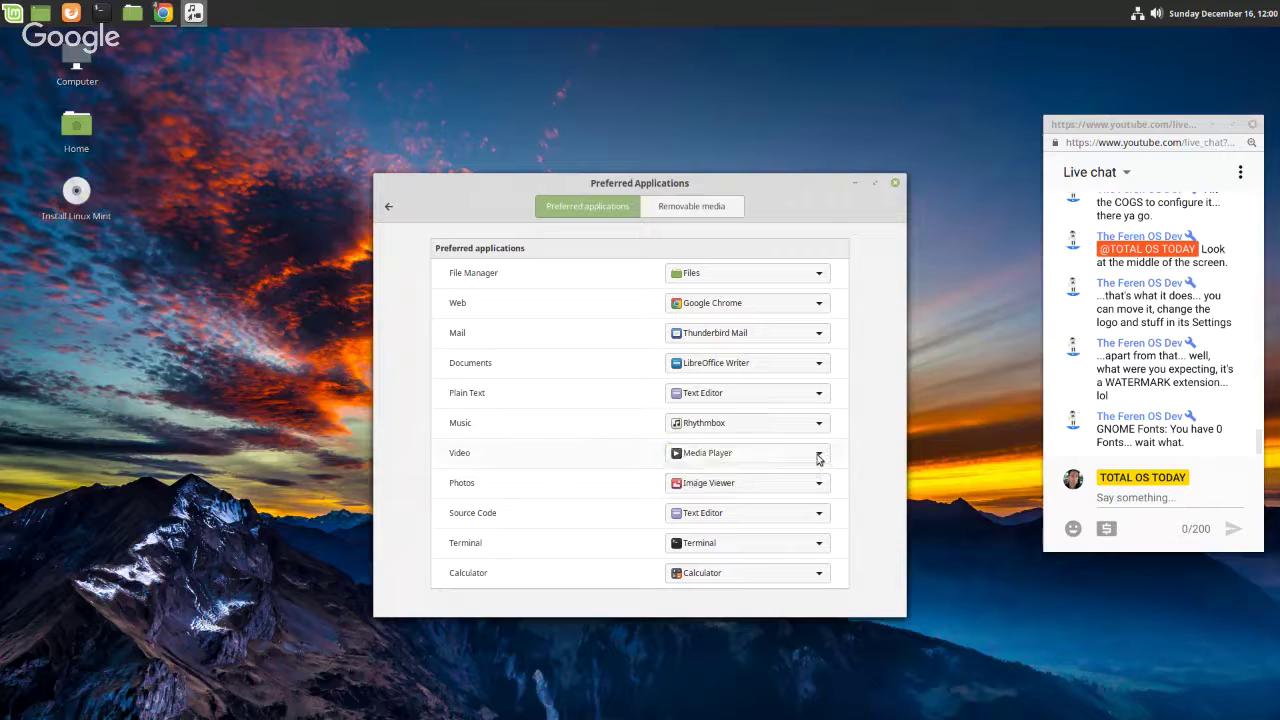
click(895, 186)
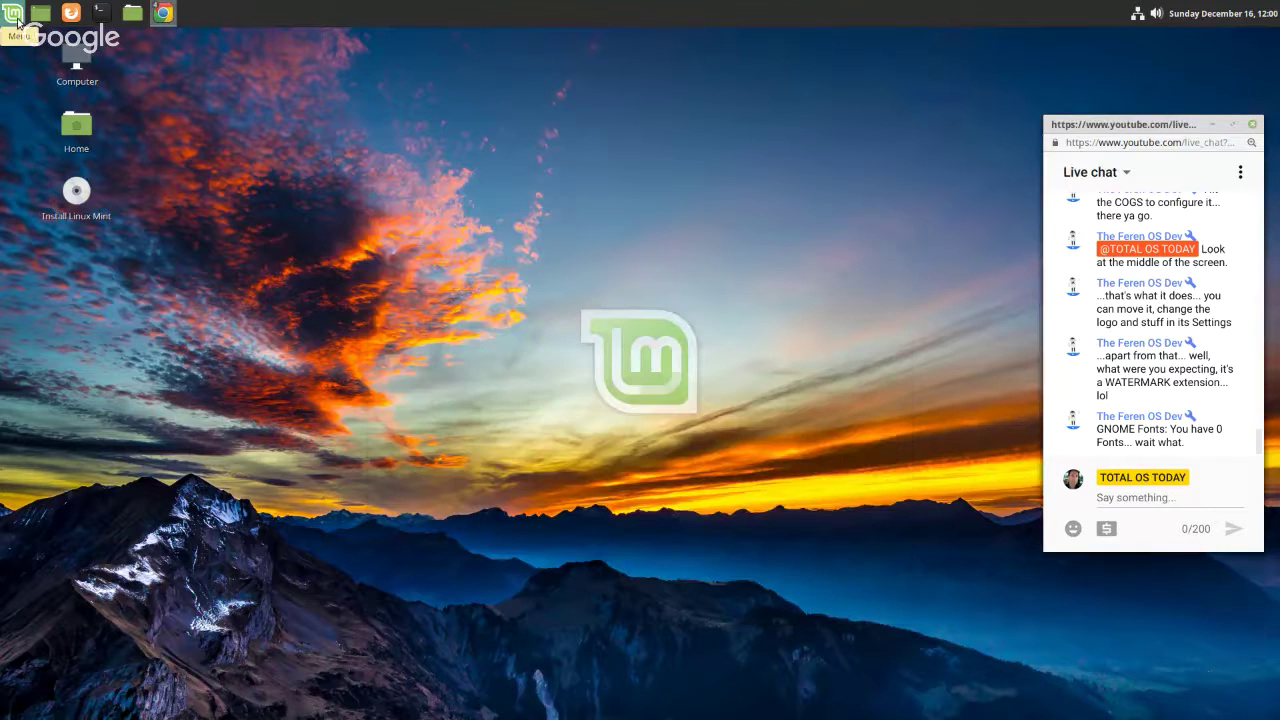
- Find and open the Privacy settings among the installed applications, check the option for remembering recently accessed files, and close the window
click(15, 16)
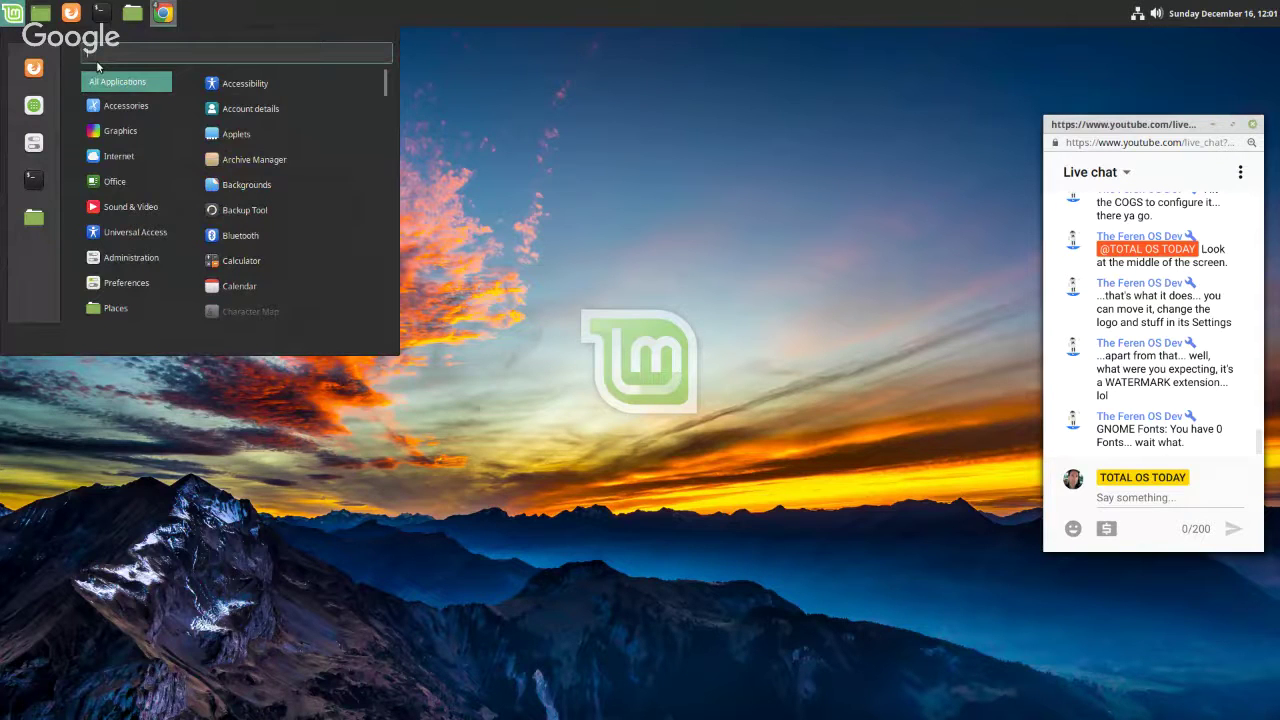
scroll(270, 154, down, 4)
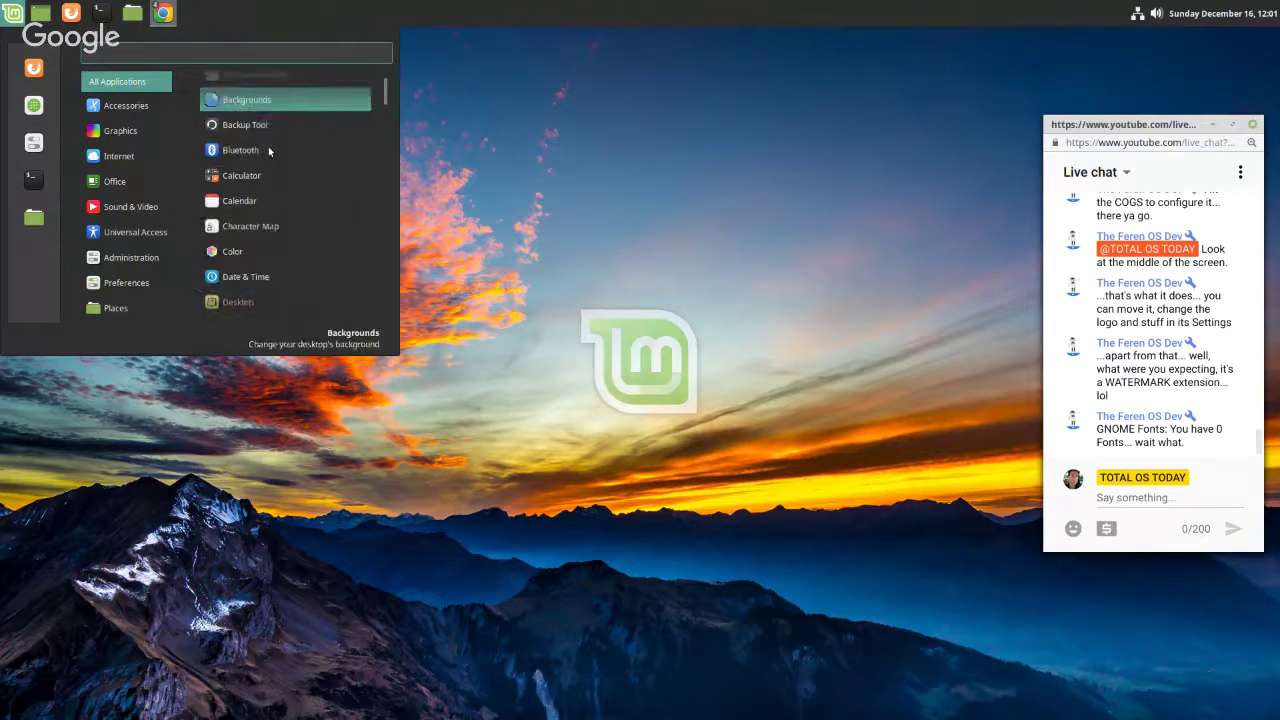
scroll(270, 154, down, 5)
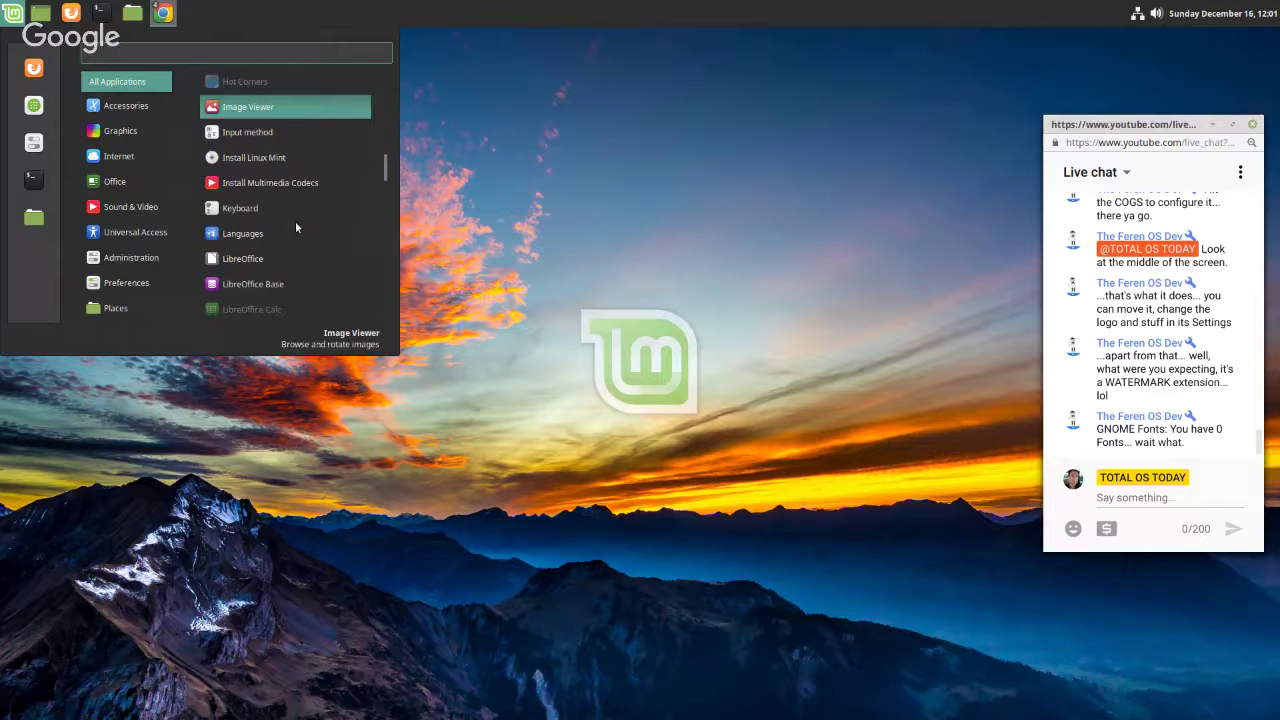
scroll(300, 225, down, 8)
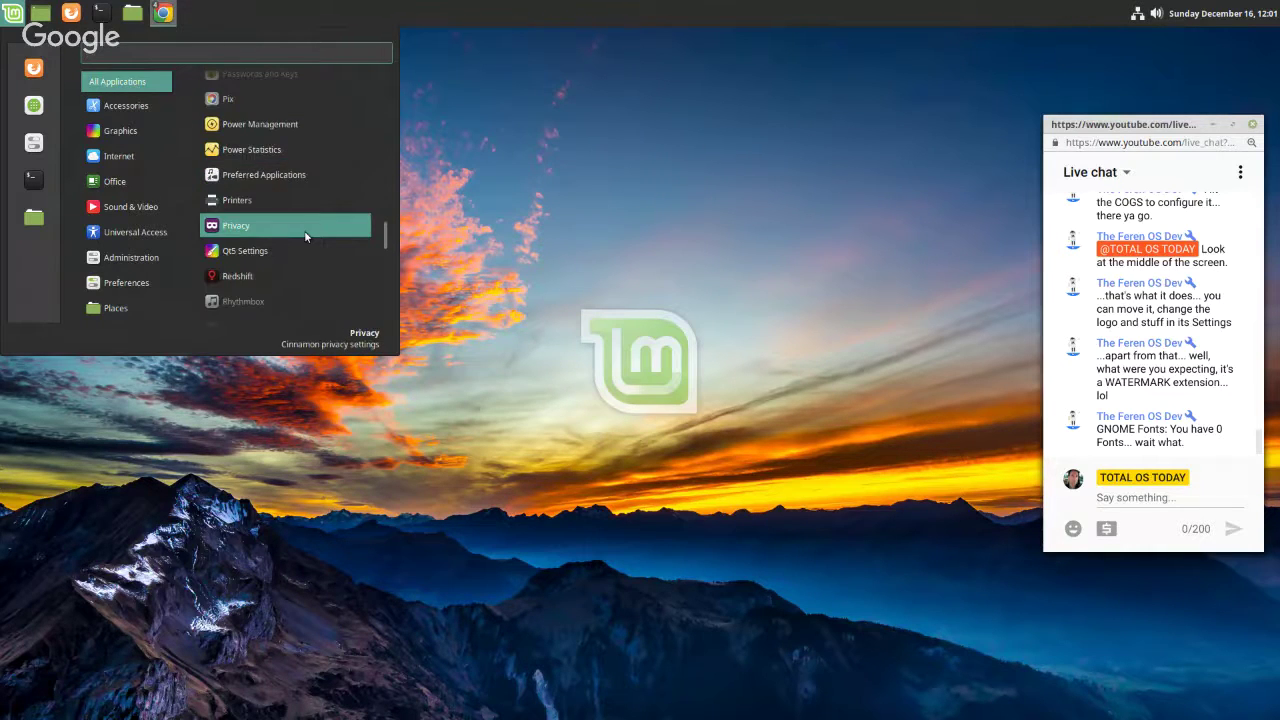
scroll(306, 237, down, 8)
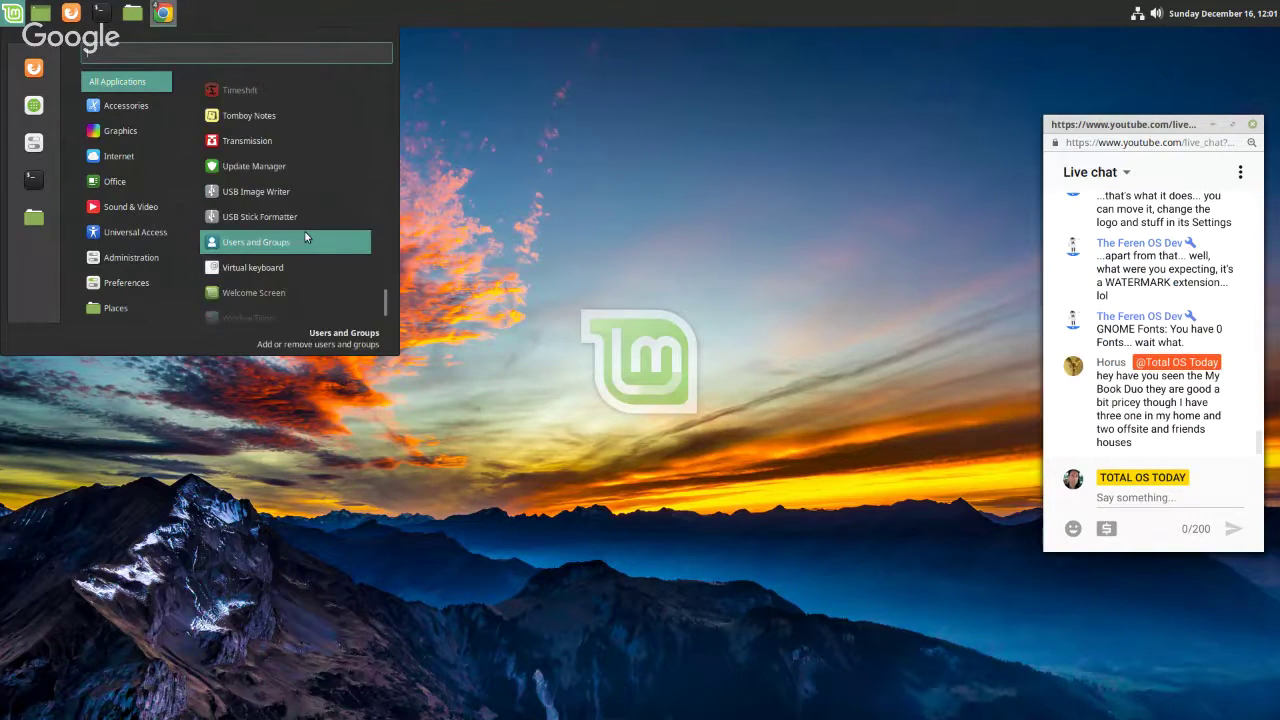
scroll(306, 236, up, 8)
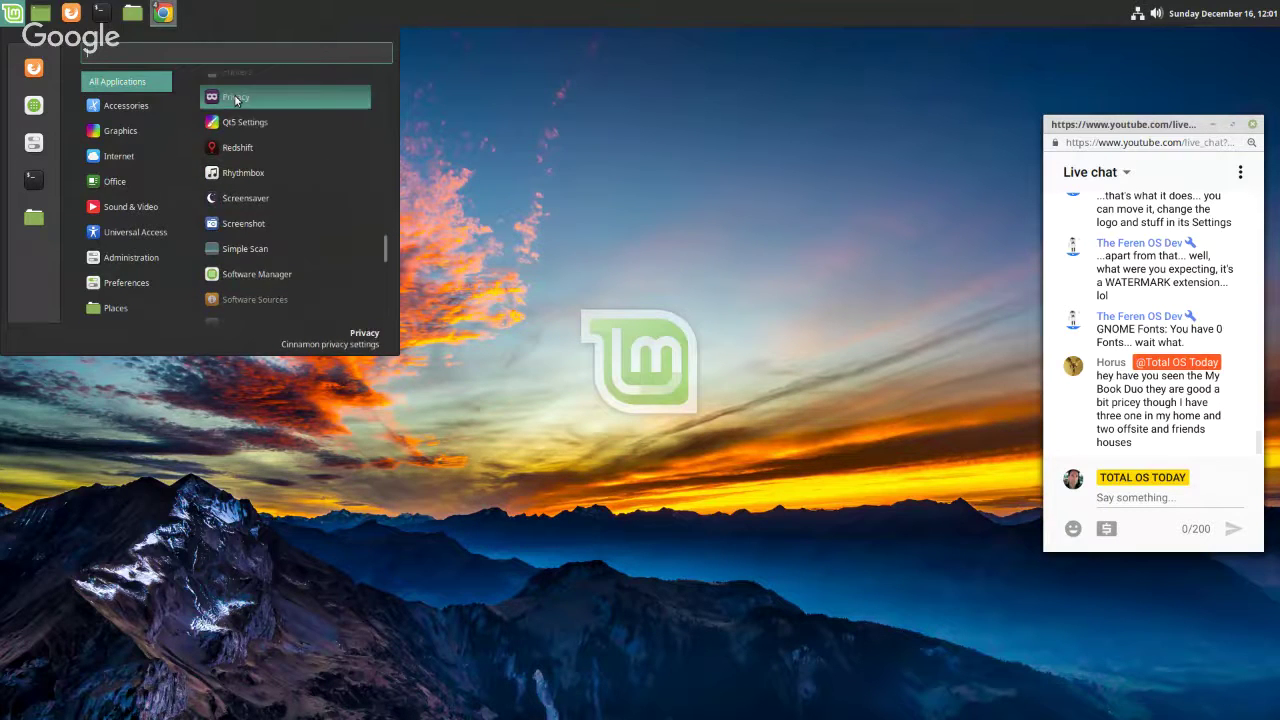
click(236, 99)
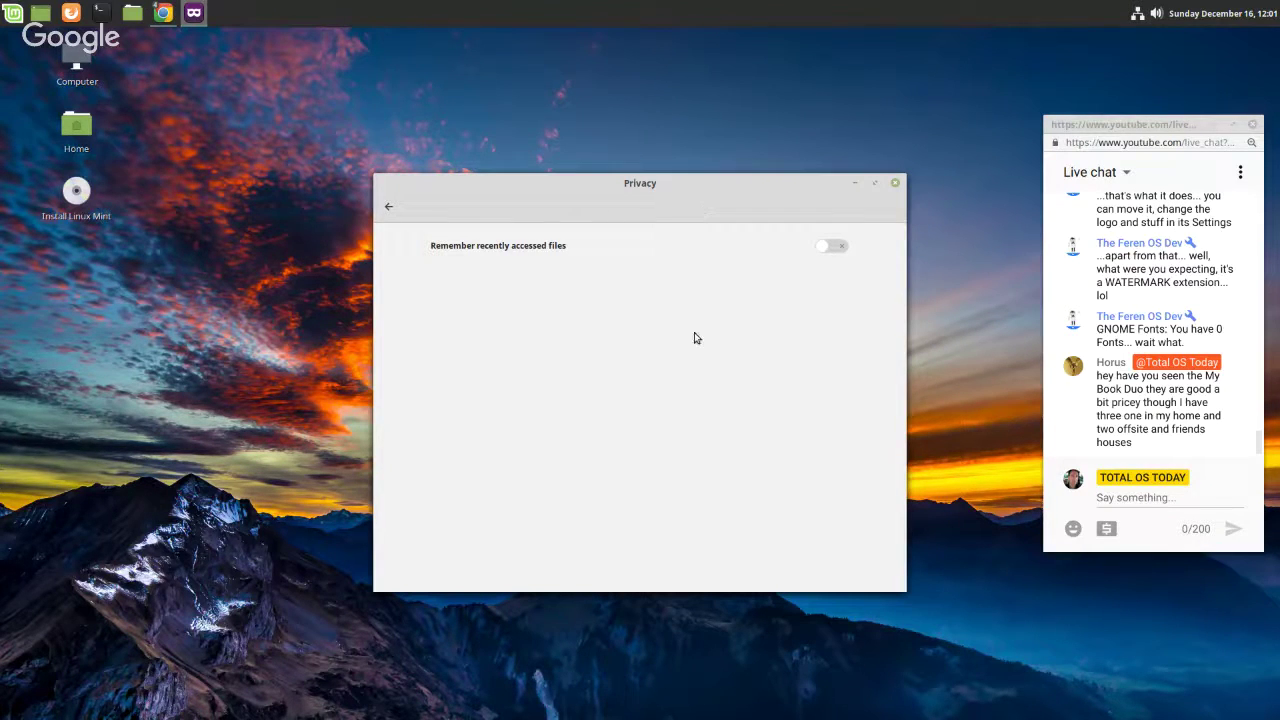
click(895, 184)
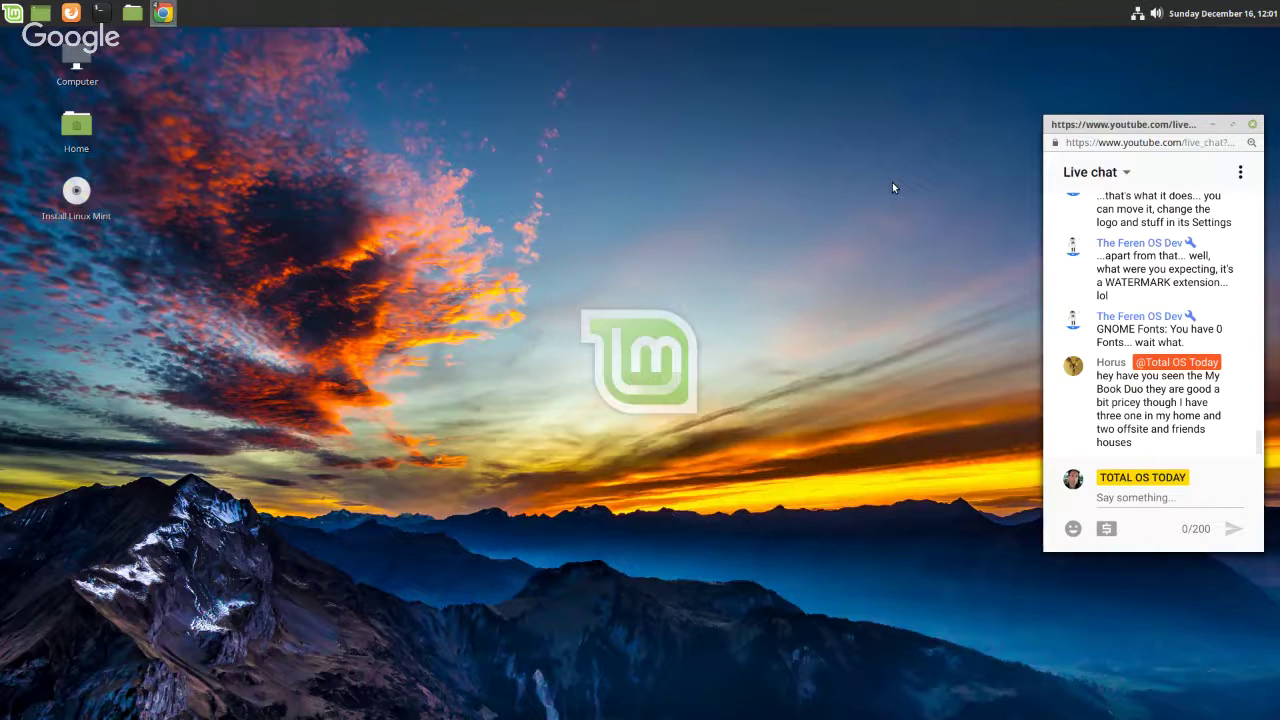
- Find and open Startup Applications, look over the programs listed to launch at login, and close the window
click(16, 18)
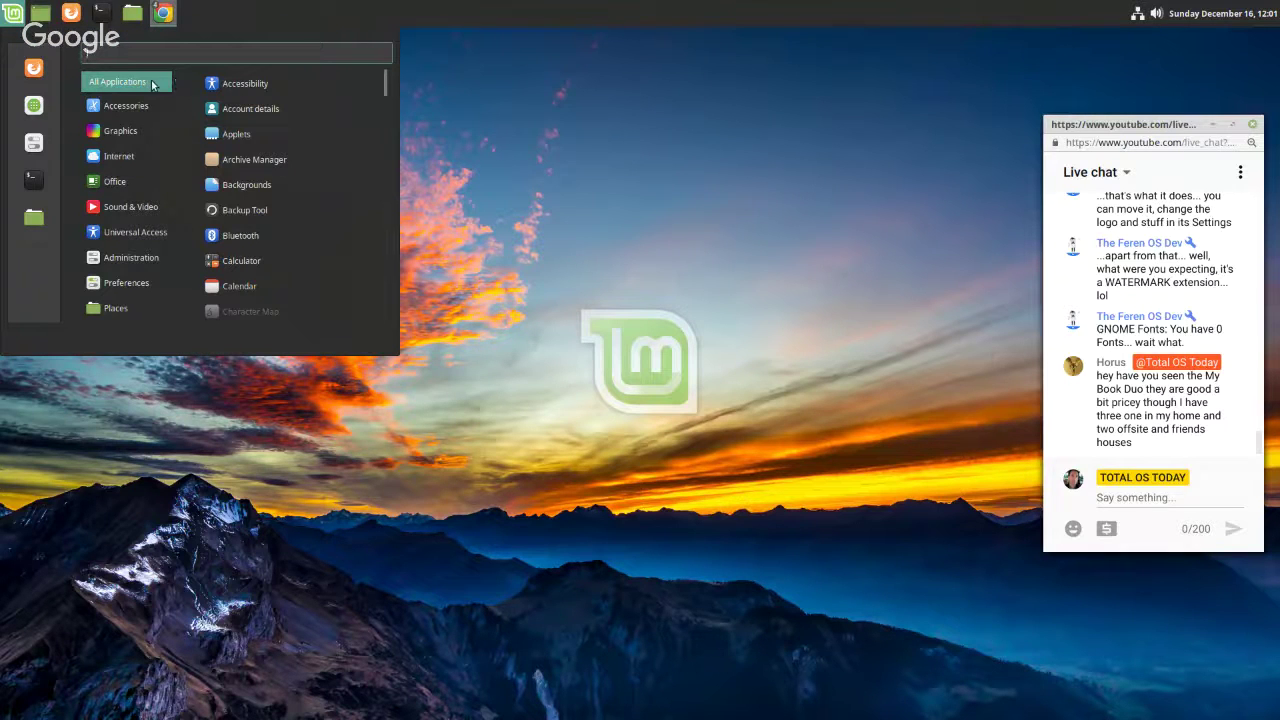
scroll(329, 194, down, 4)
scroll(316, 231, down, 10)
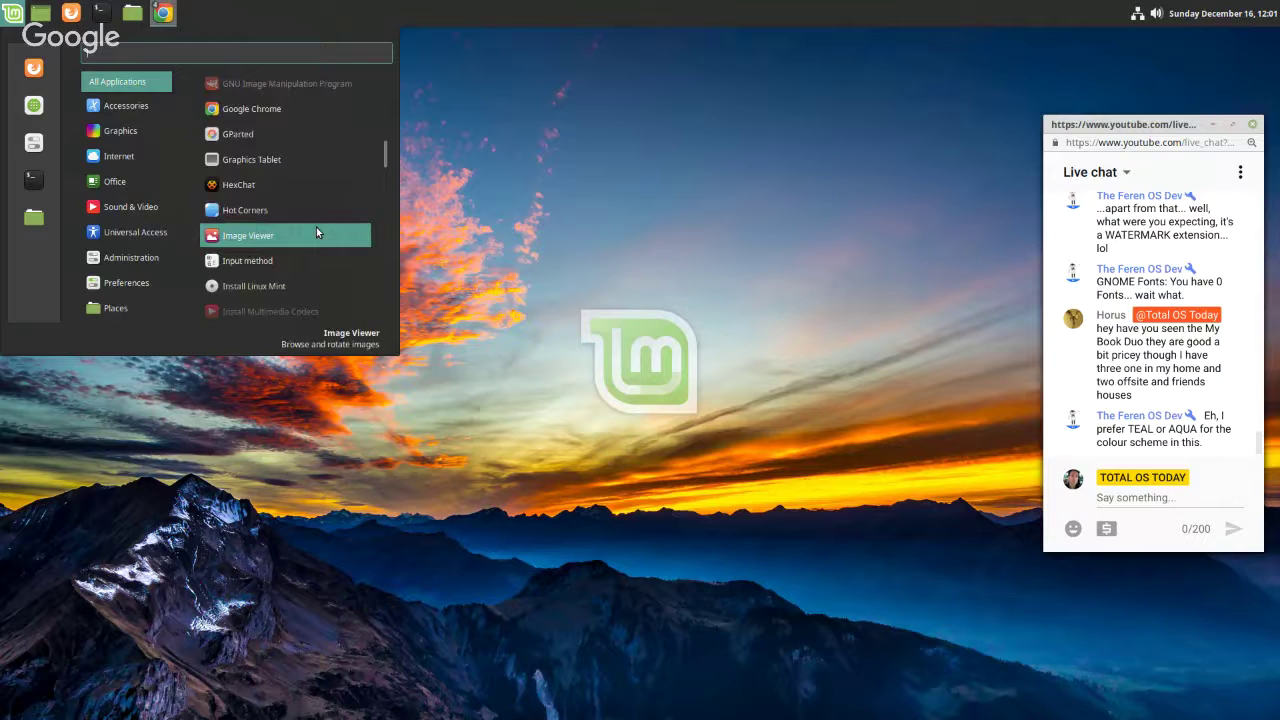
scroll(316, 232, down, 5)
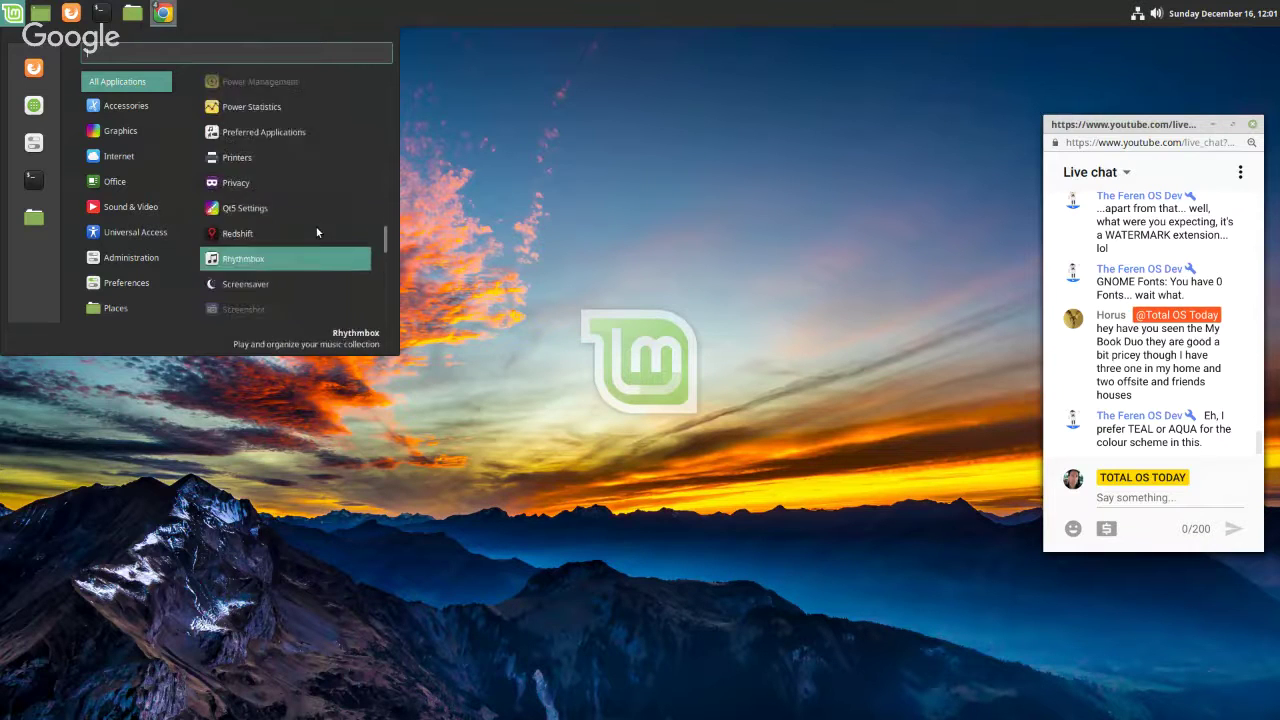
scroll(316, 232, down, 5)
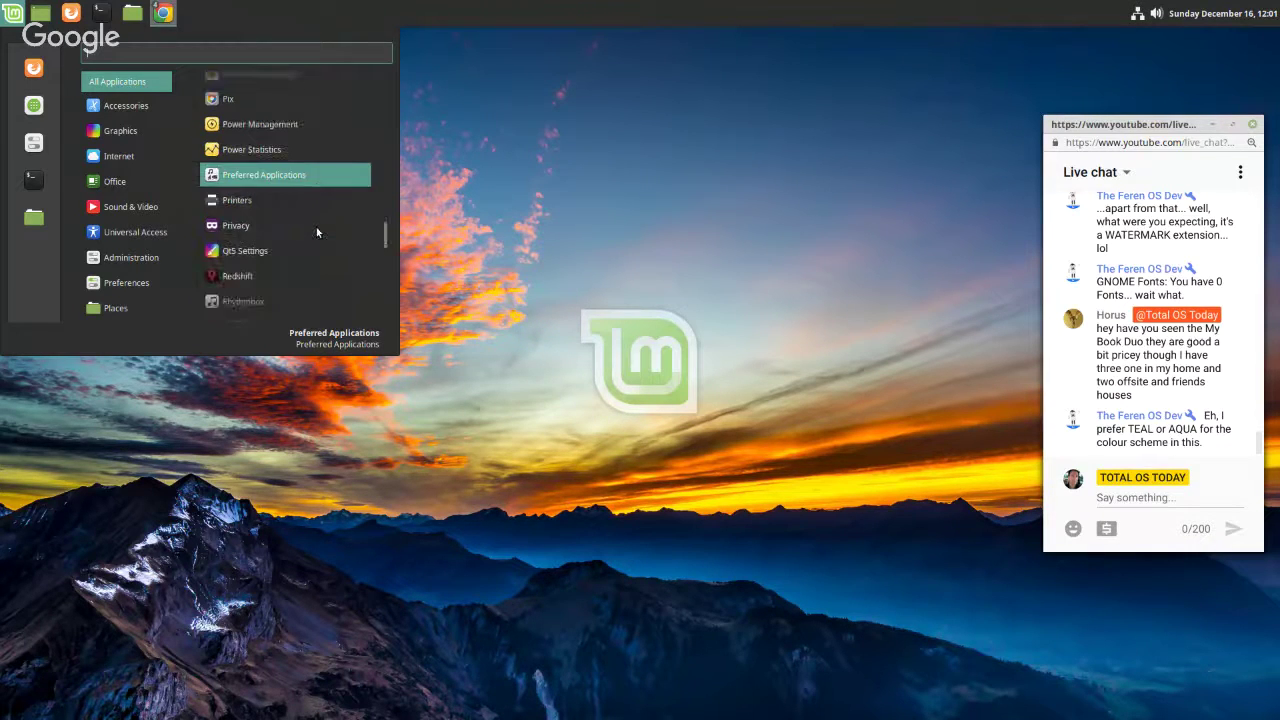
scroll(316, 232, down, 5)
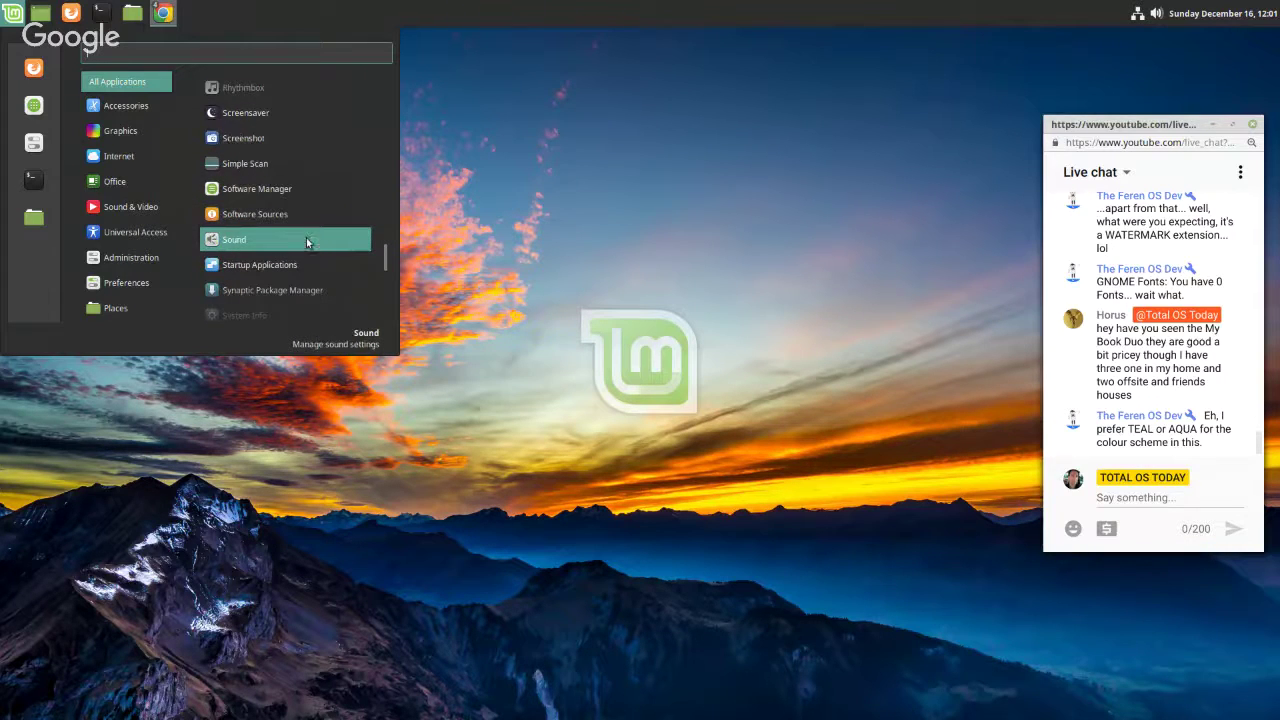
click(295, 266)
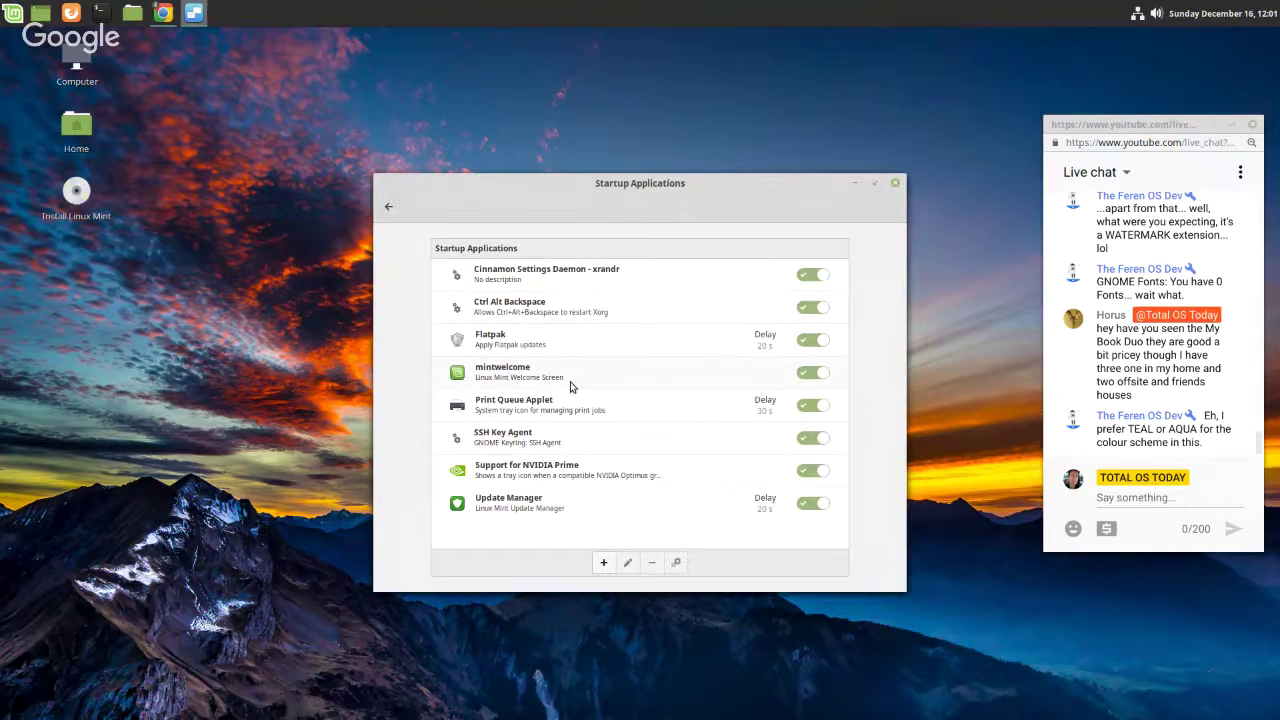
click(895, 185)
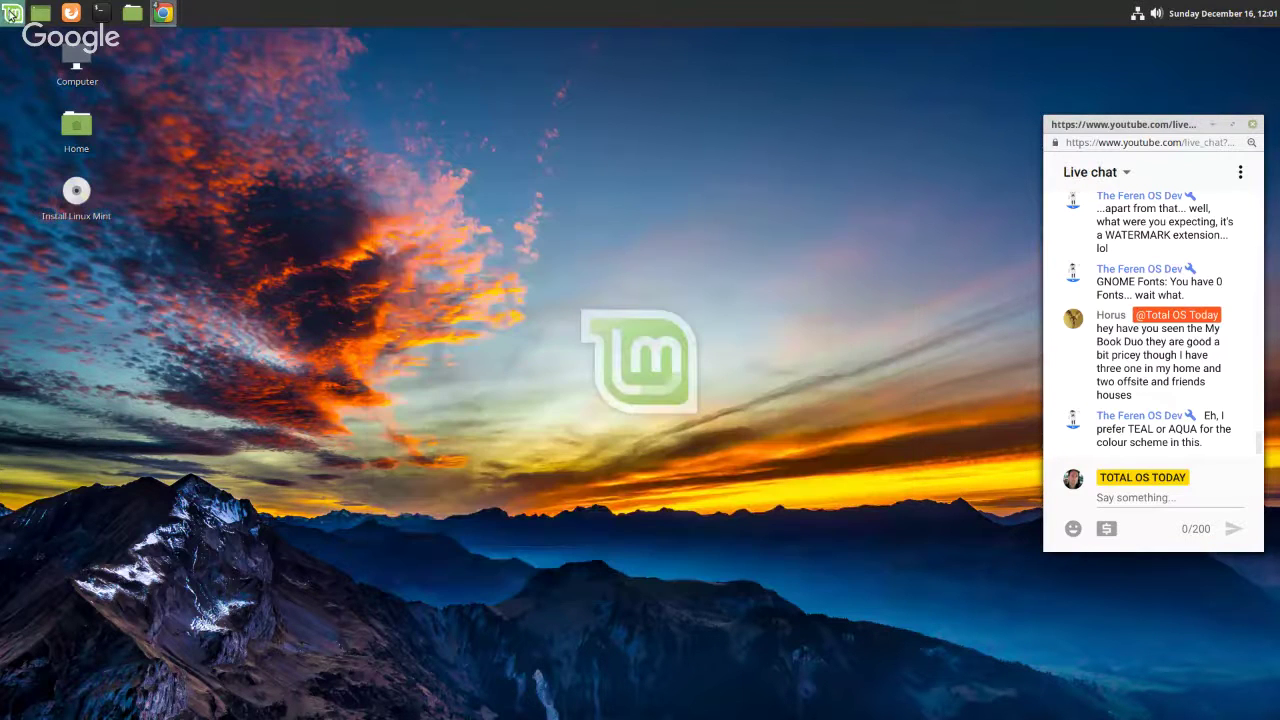
- Find the Welcome Screen near the end of the full application list and open it
click(13, 12)
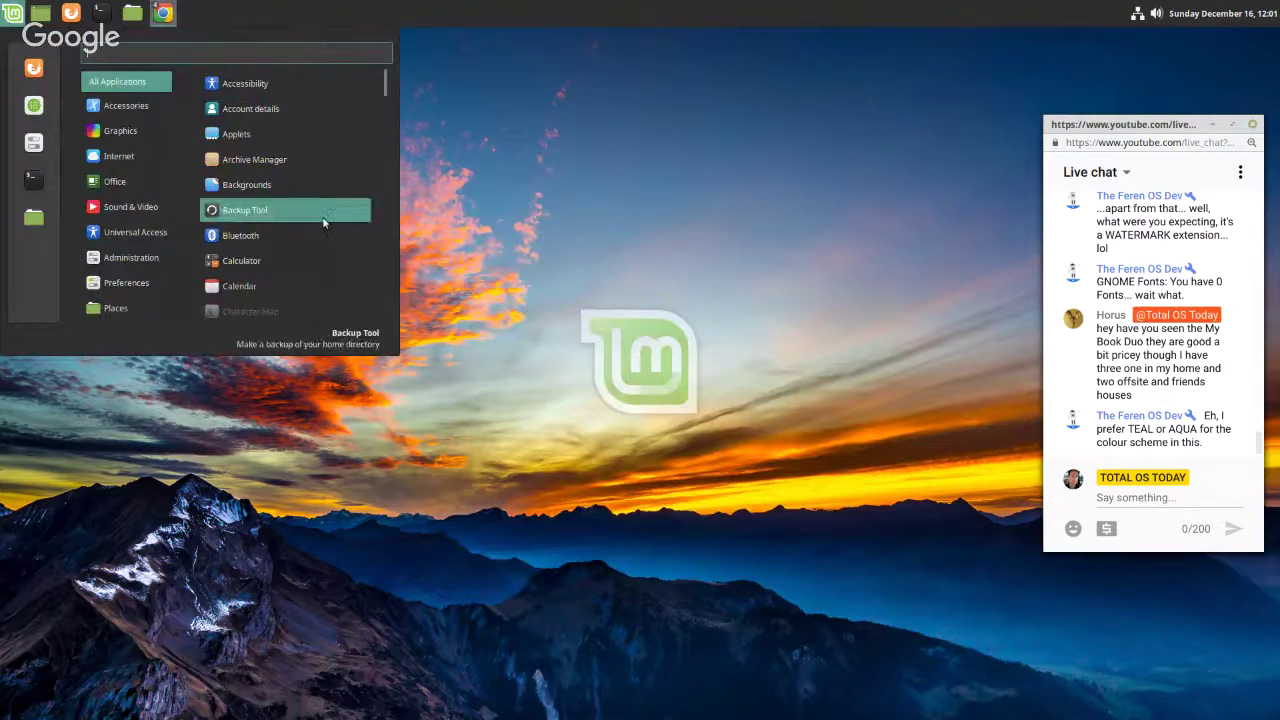
scroll(322, 222, down, 10)
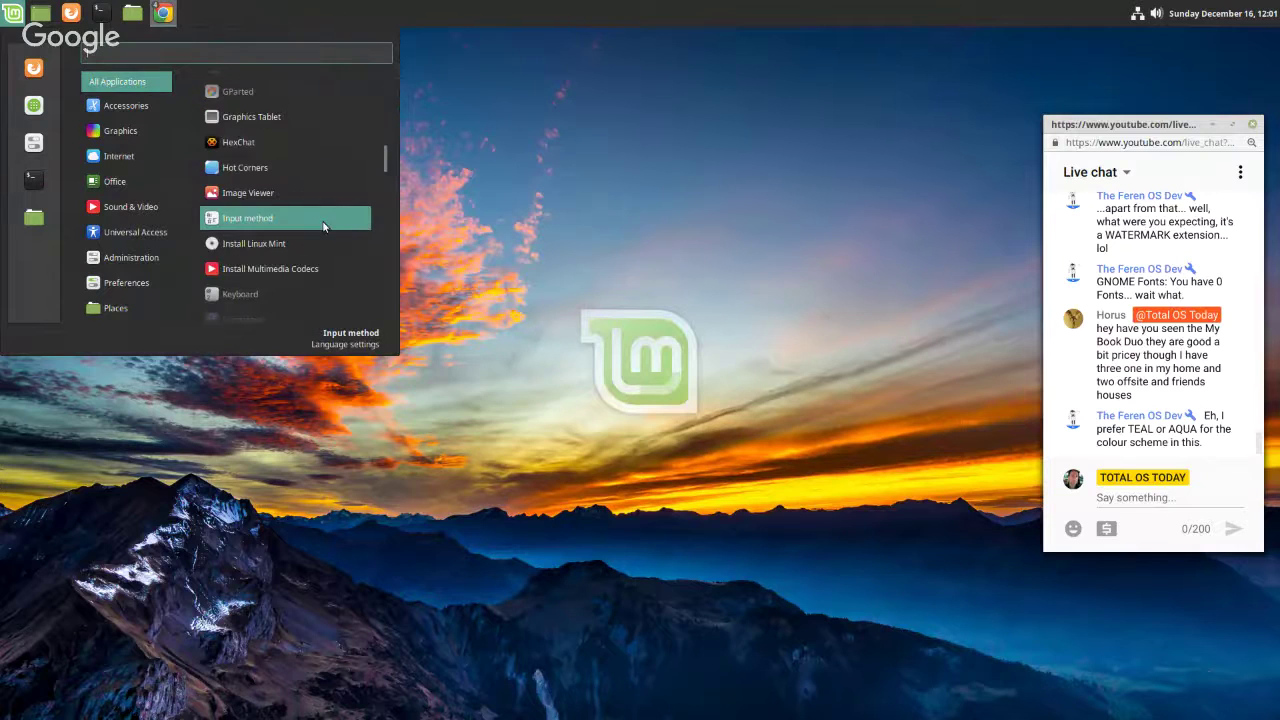
scroll(320, 228, down, 12)
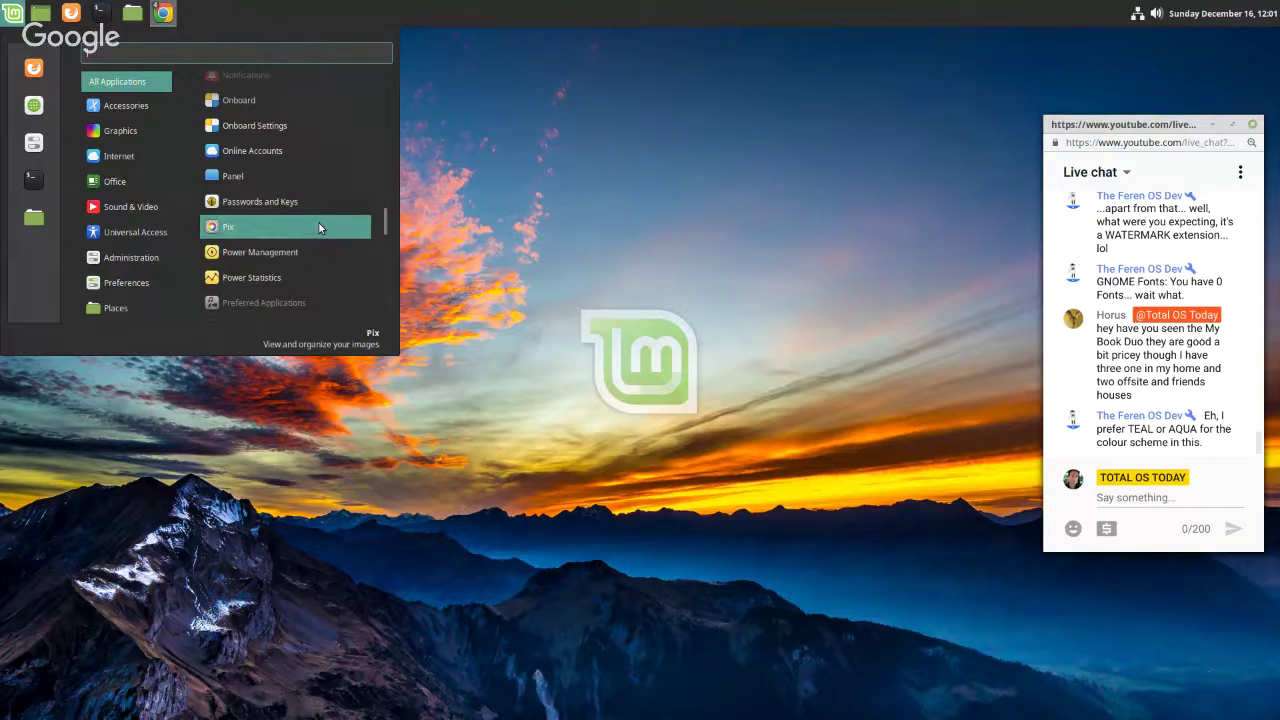
scroll(318, 229, down, 5)
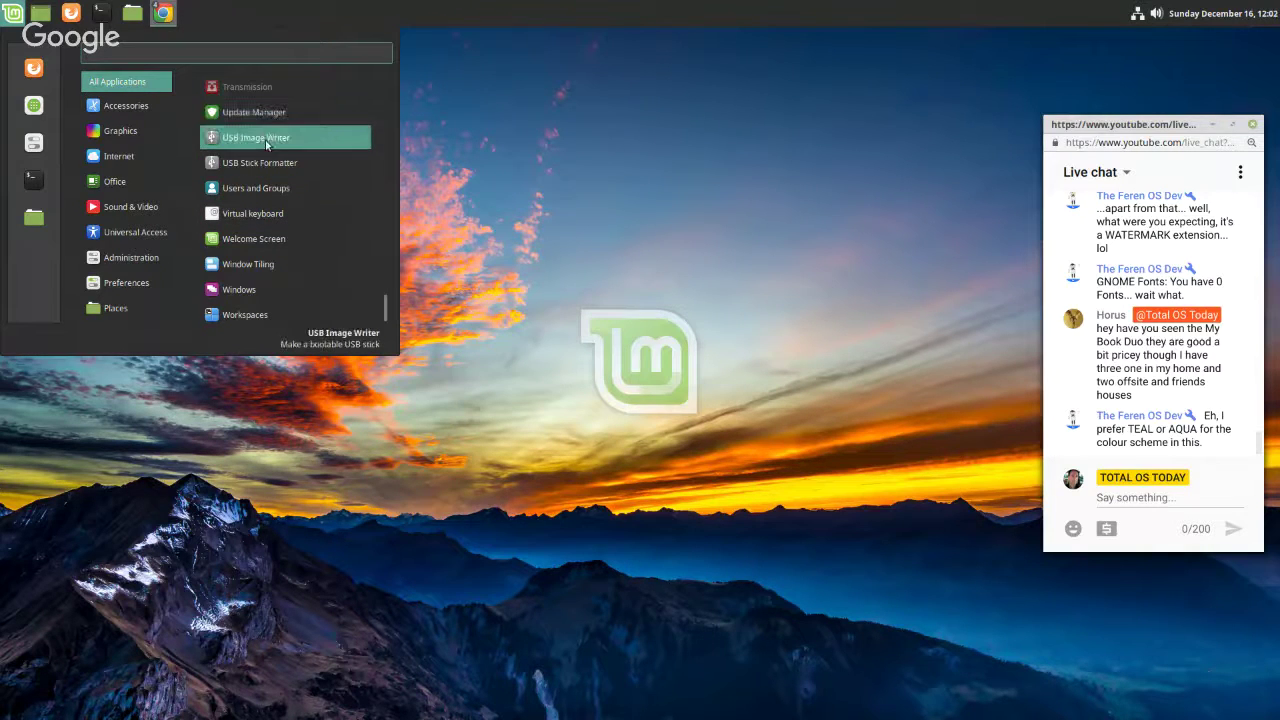
click(269, 241)
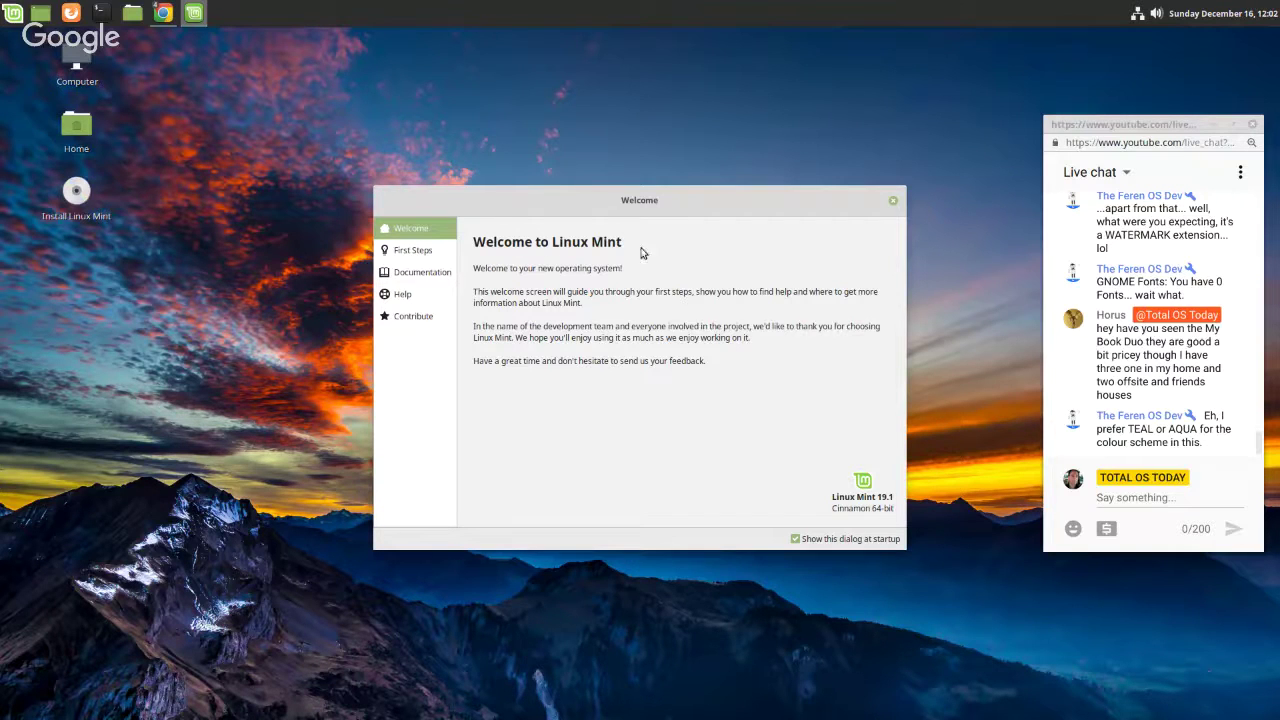
- Review the Welcome Screen's First Steps, Documentation, Help and Contribute pages, and close it
click(423, 256)
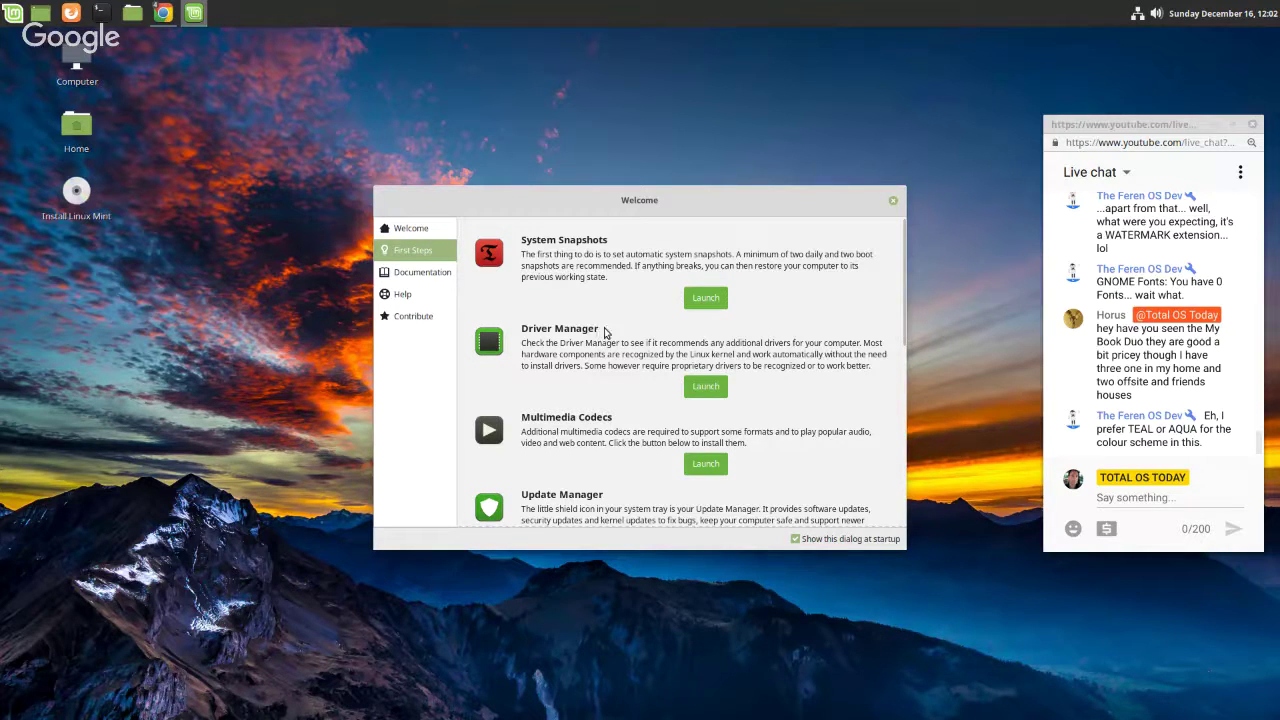
scroll(603, 400, down, 1)
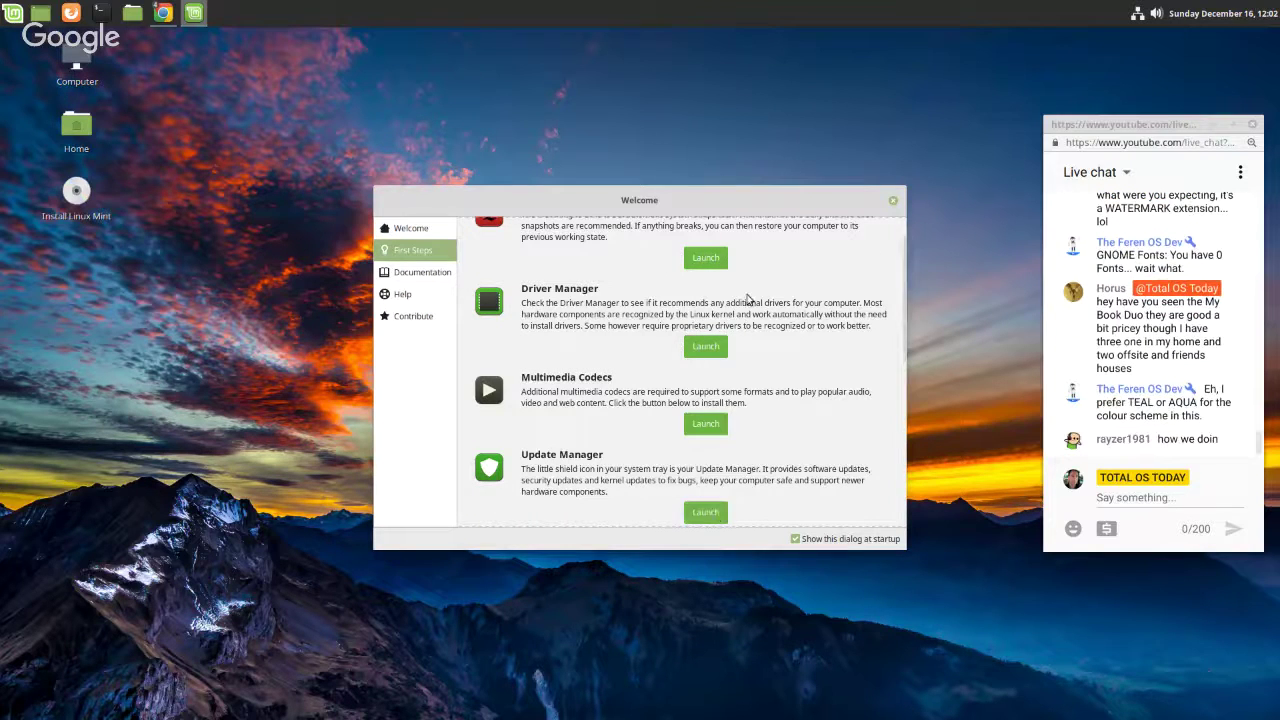
scroll(745, 298, up, 1)
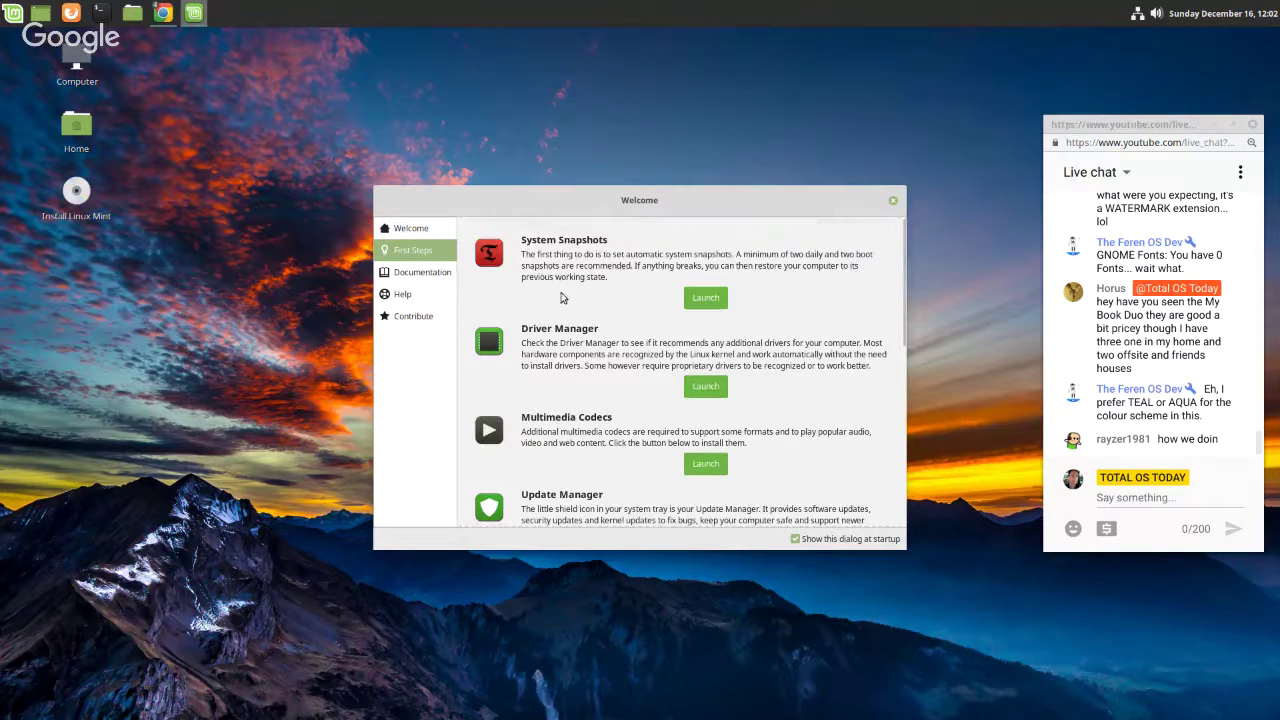
click(435, 278)
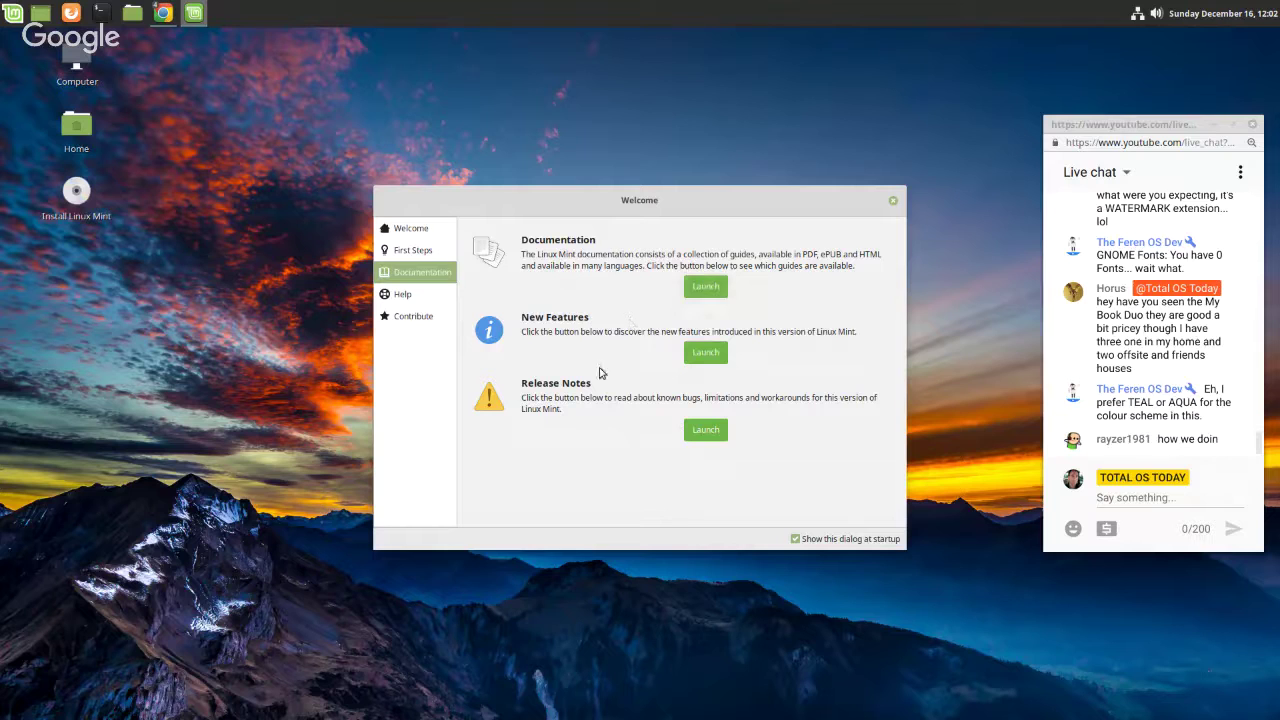
click(406, 300)
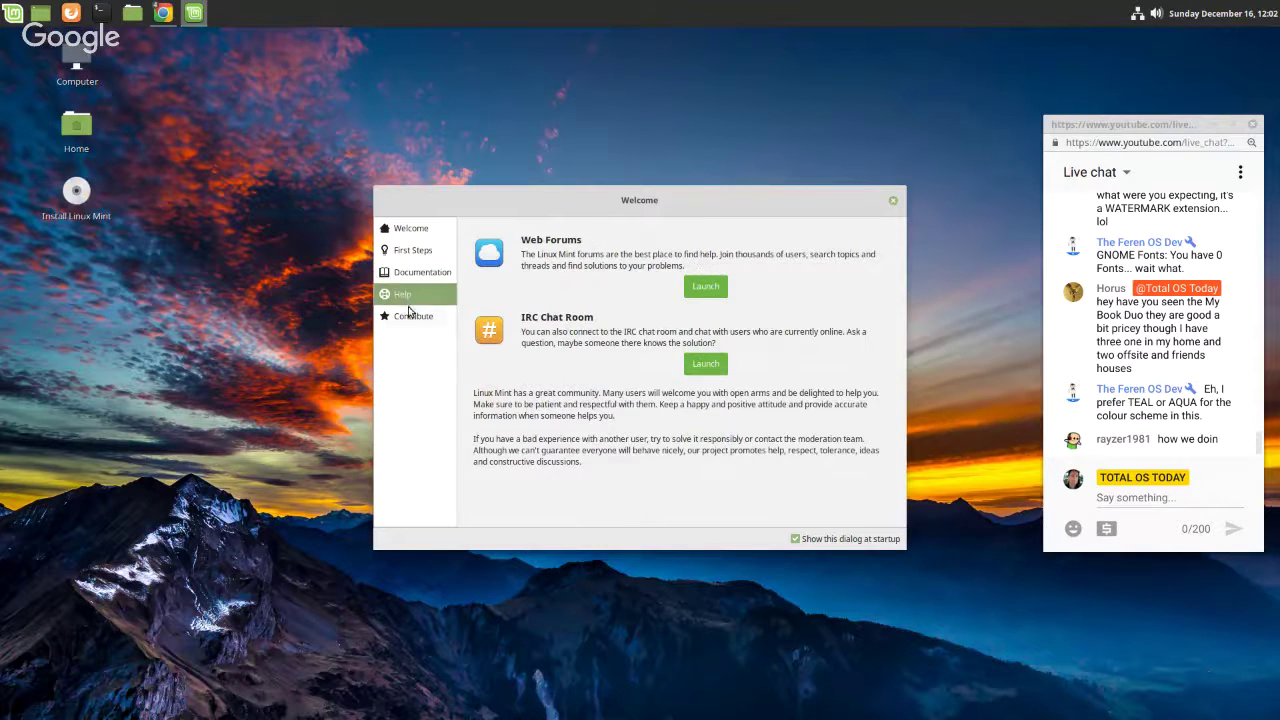
click(412, 316)
click(891, 197)
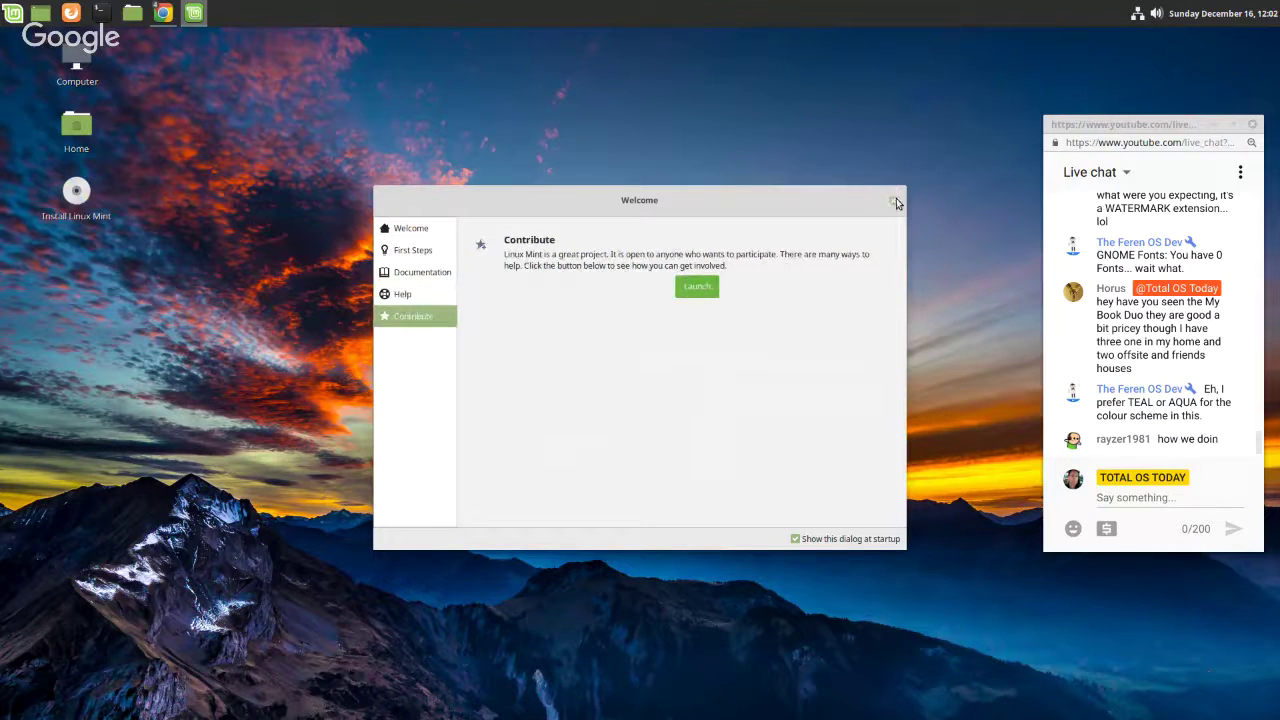
- Look through the full application list down to Workspaces, check the Sound & Video category, and dismiss the list
click(13, 18)
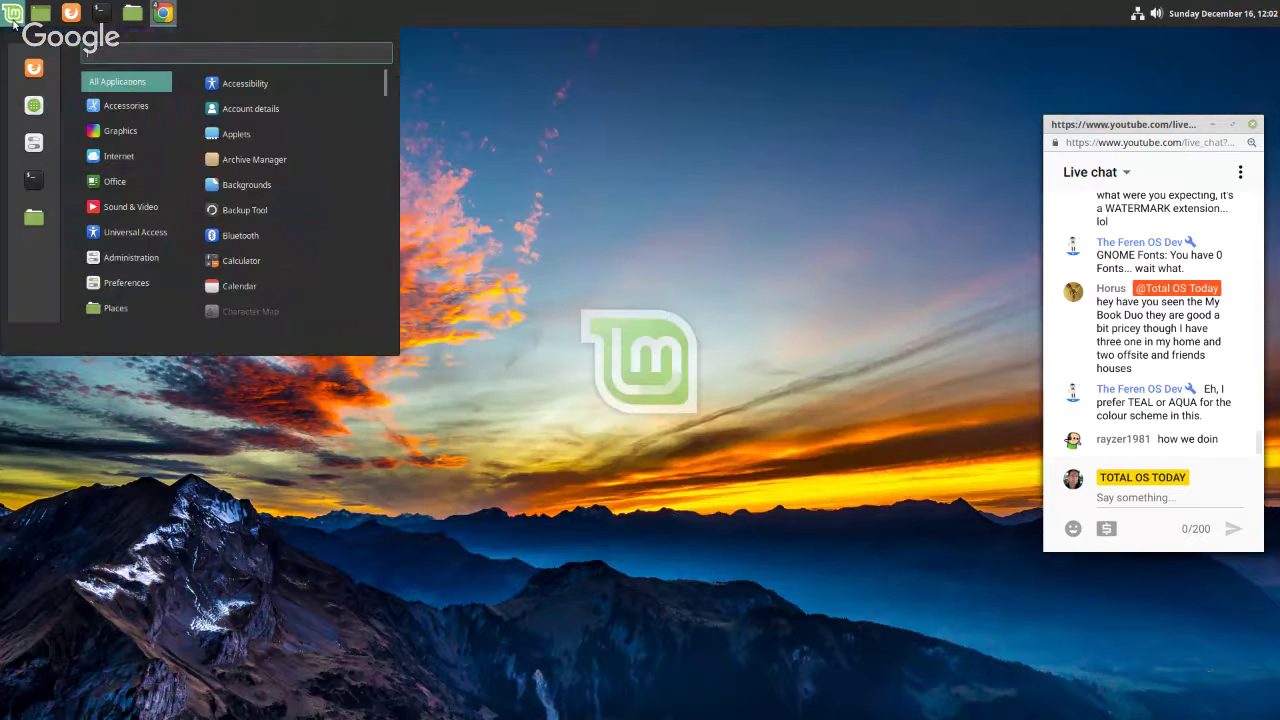
scroll(290, 265, down, 8)
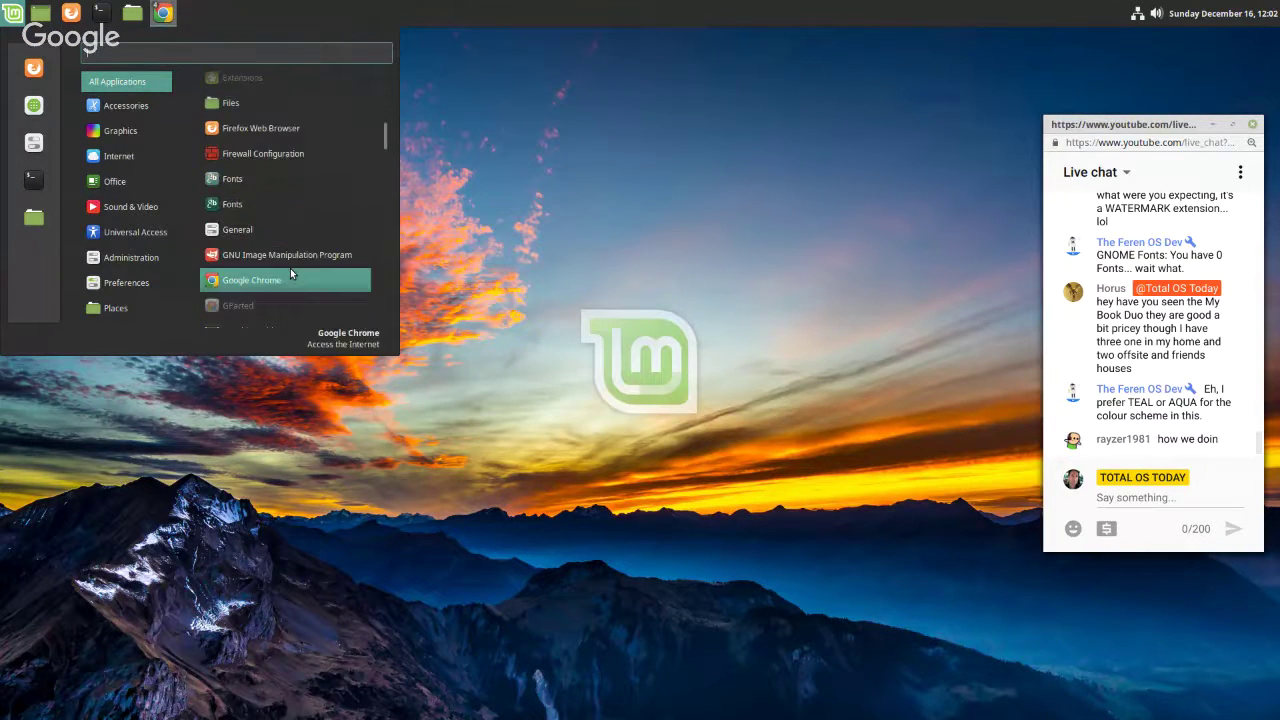
scroll(292, 272, down, 5)
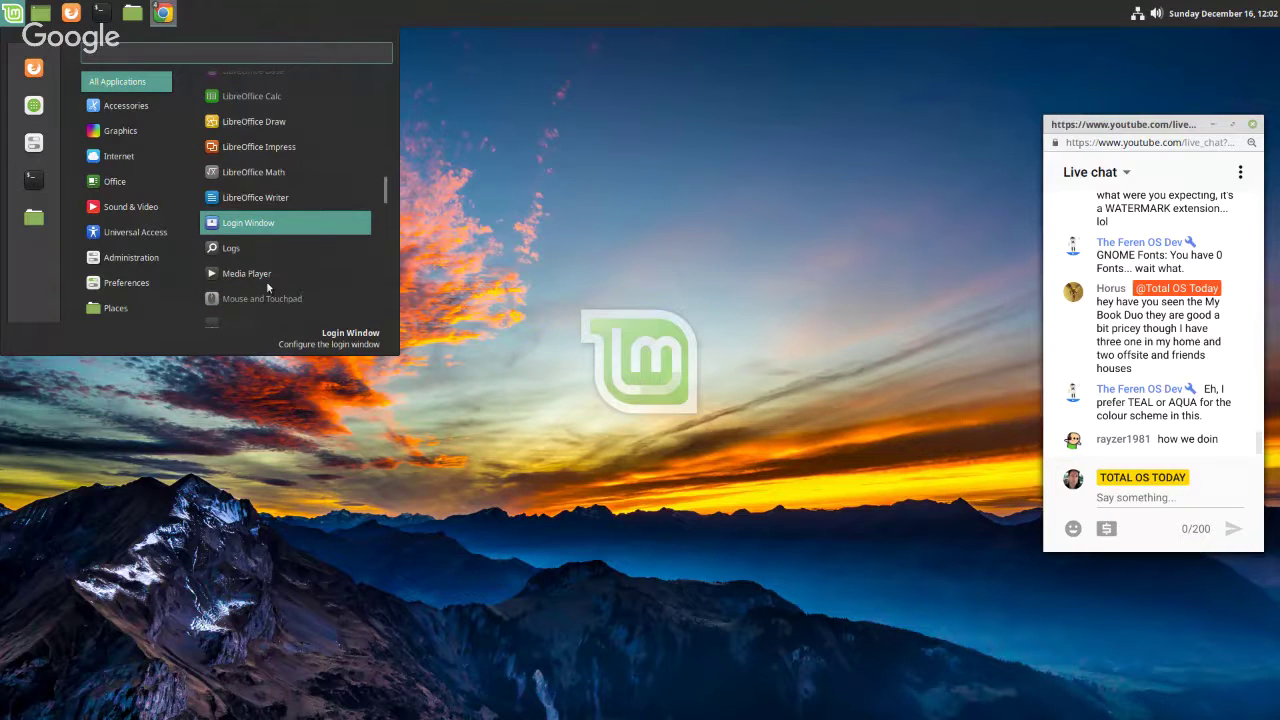
scroll(268, 287, down, 5)
scroll(267, 287, down, 4)
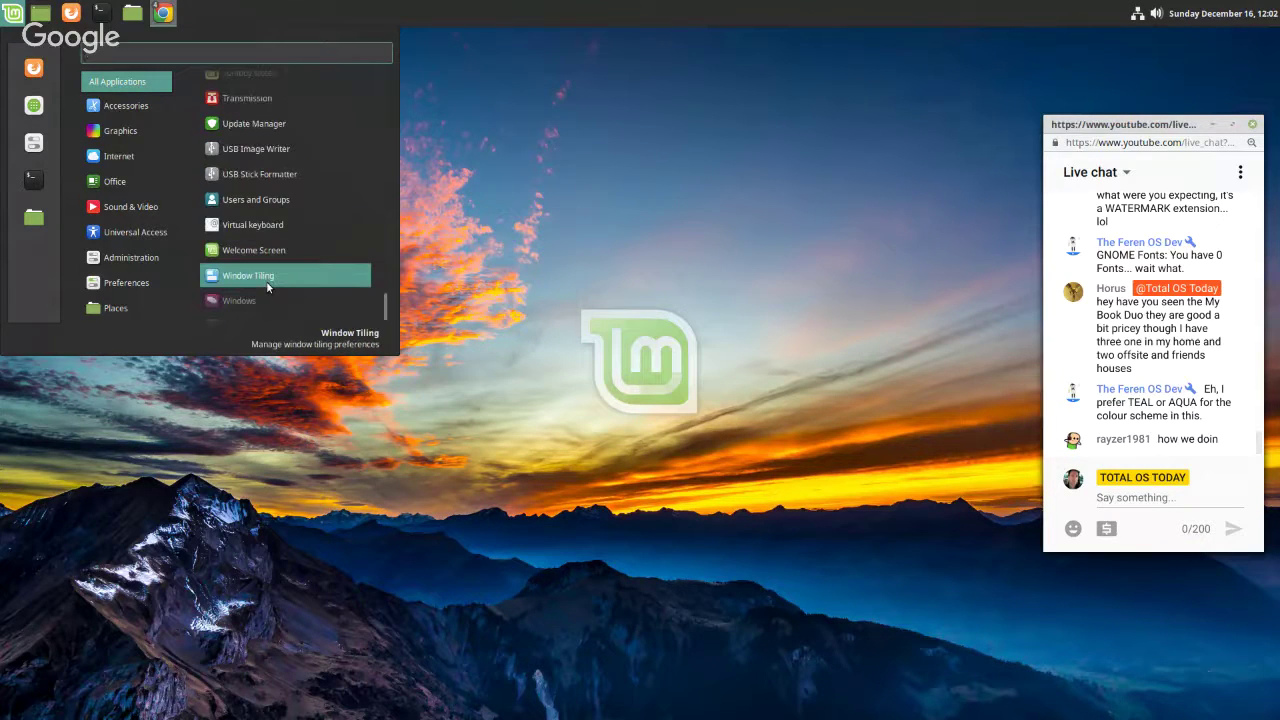
scroll(267, 287, down, 1)
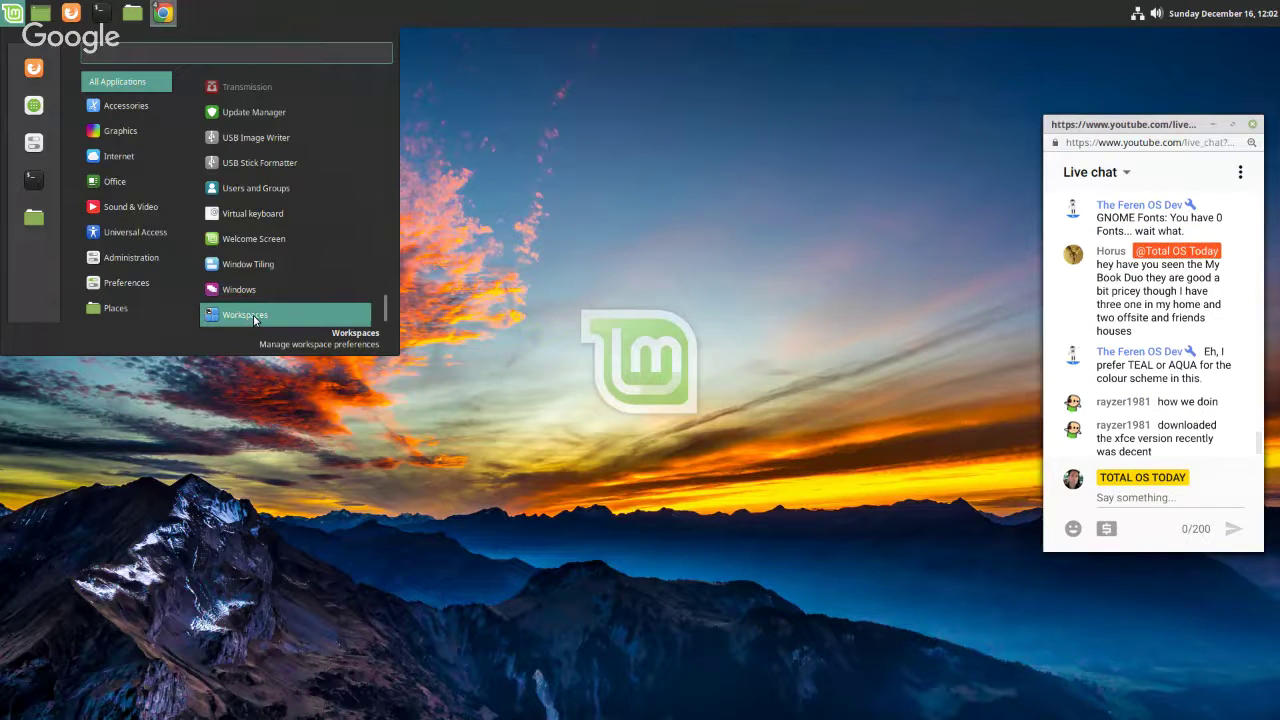
mouse_move(130, 213)
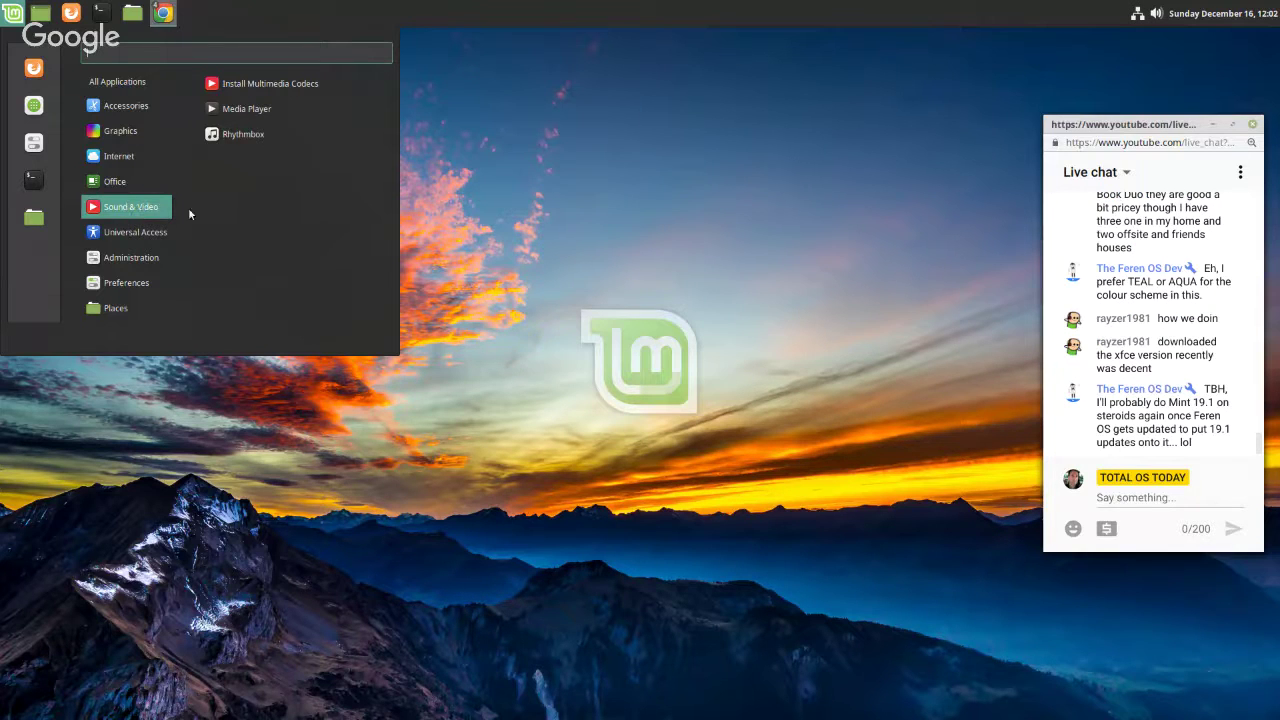
click(591, 213)
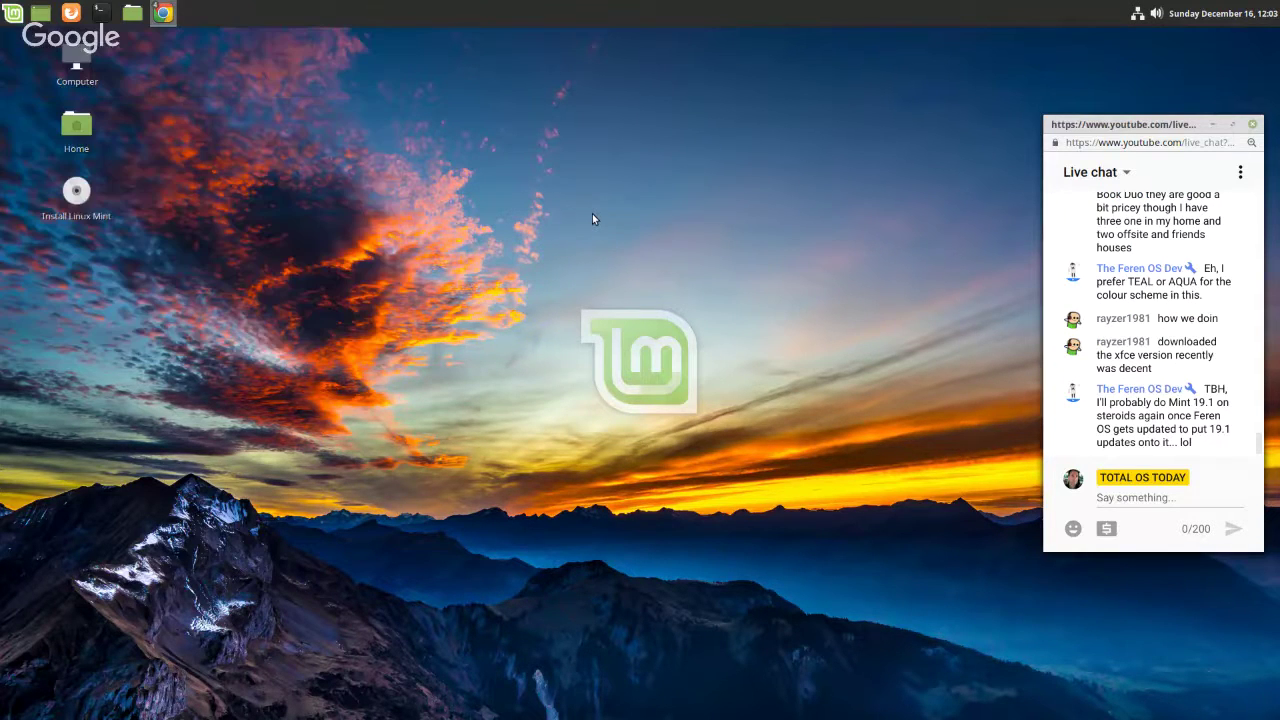
- Search the applications for "panel" and open the Panel settings
mouse_move(163, 12)
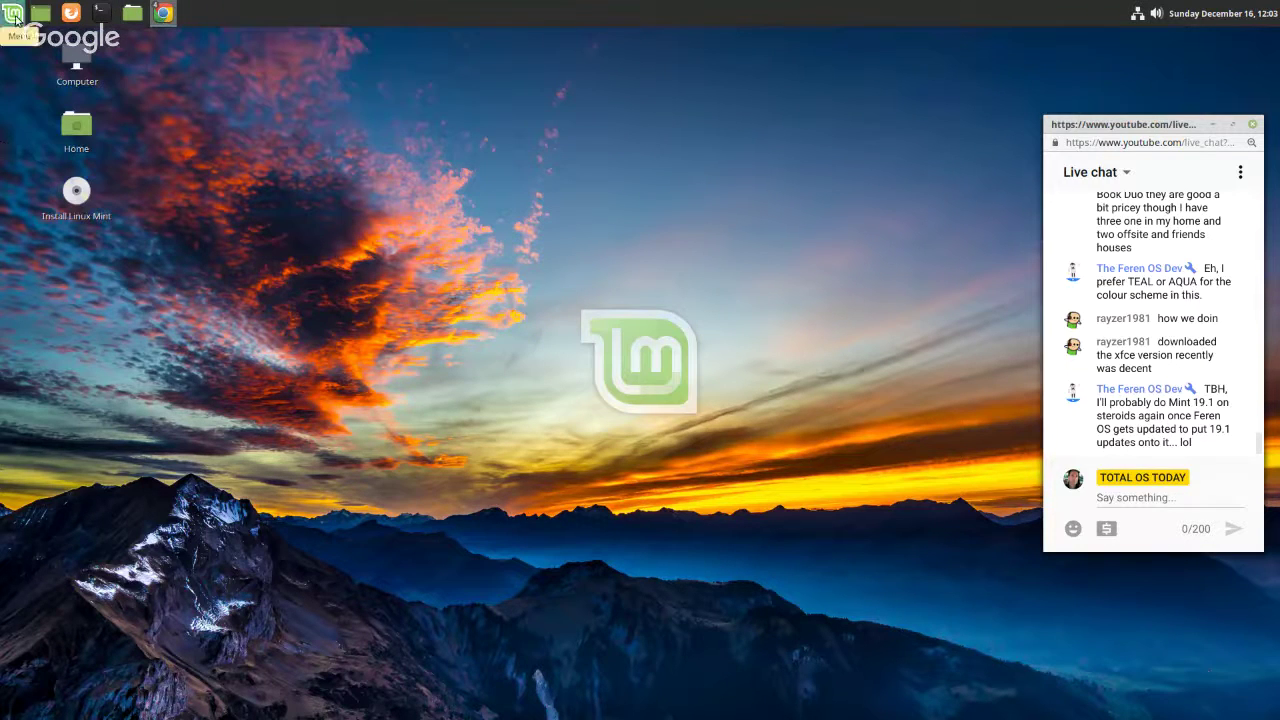
click(13, 12)
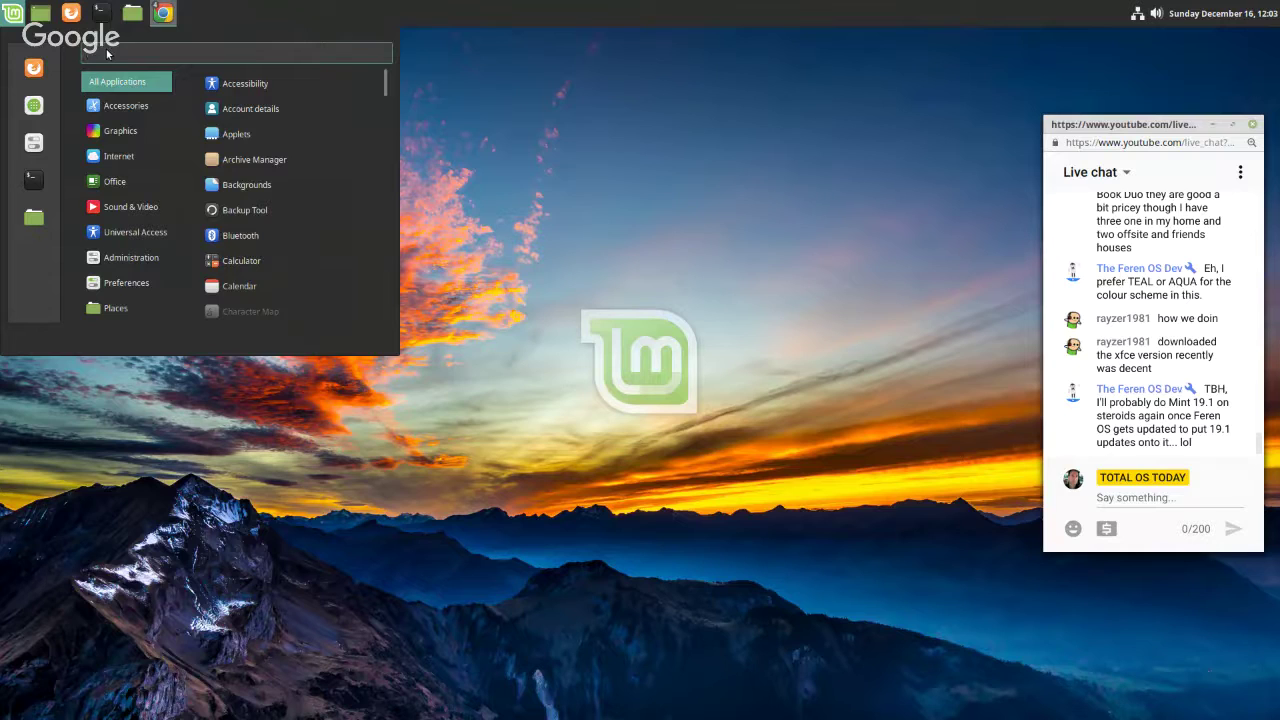
text(h)
text(a)
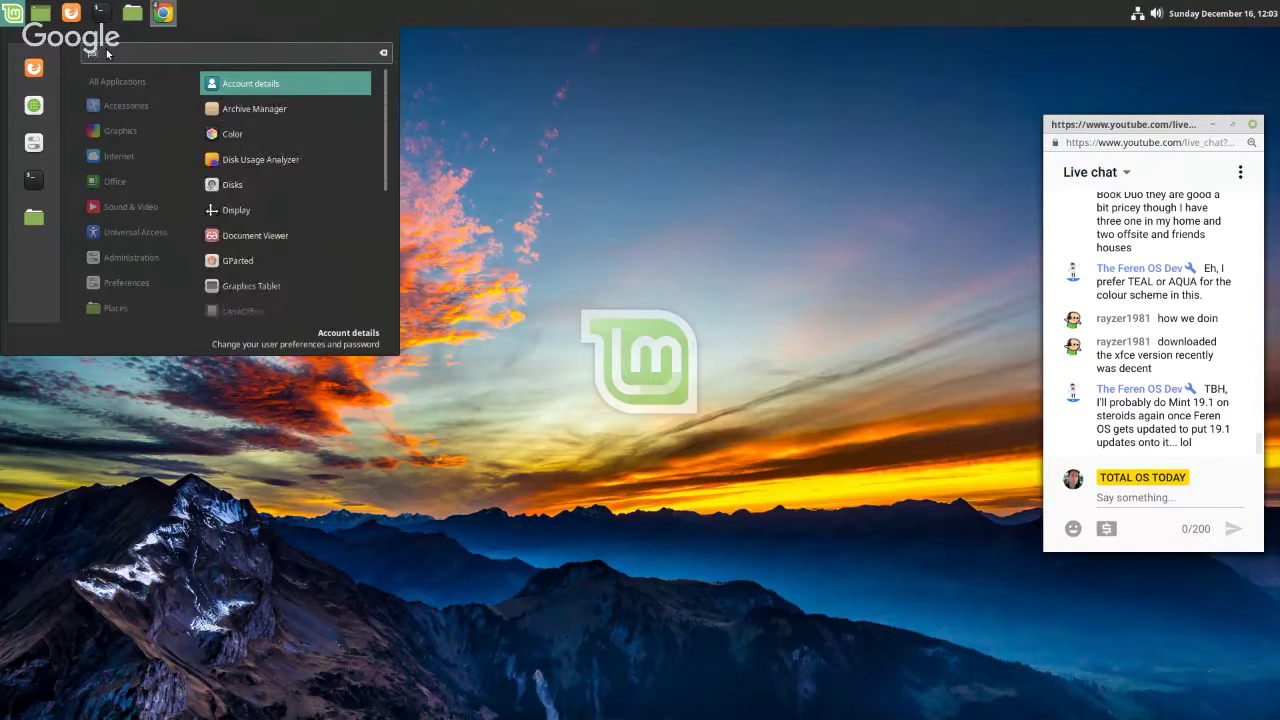
text(nel)
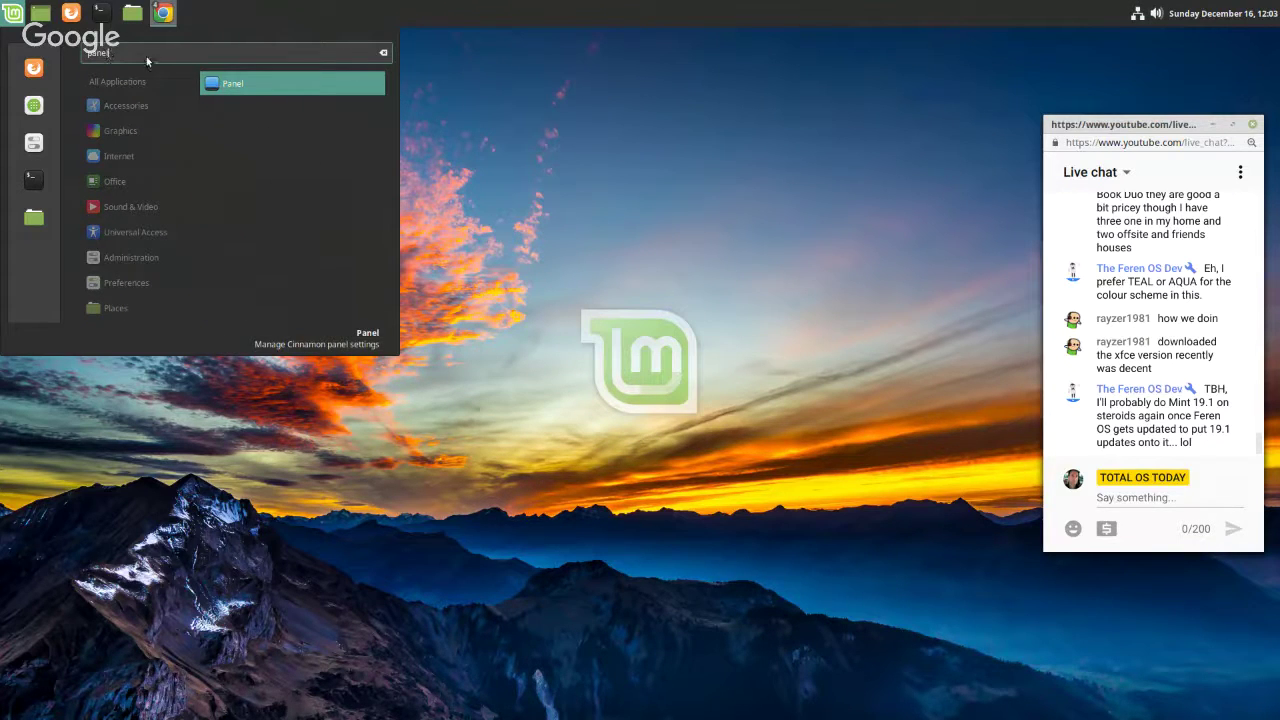
click(224, 86)
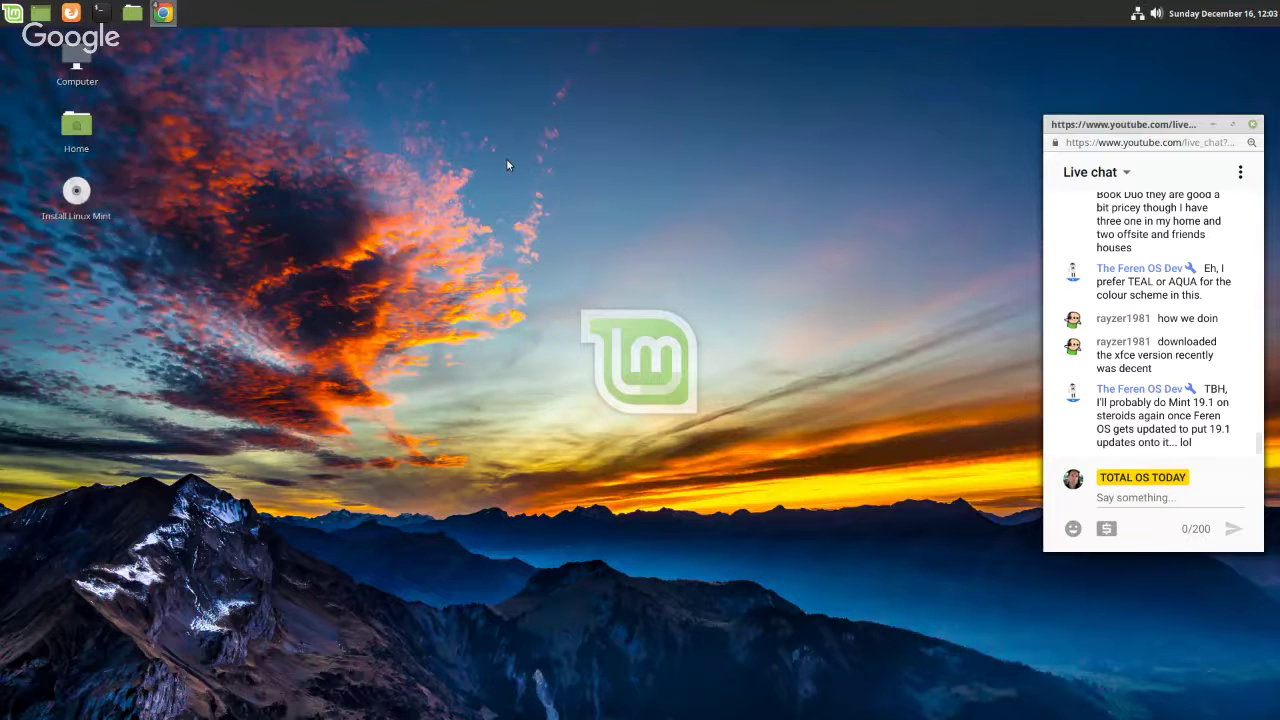
- Reposition the Panel settings window, turn on panel edit mode, and close the window
drag(651, 193, 644, 135)
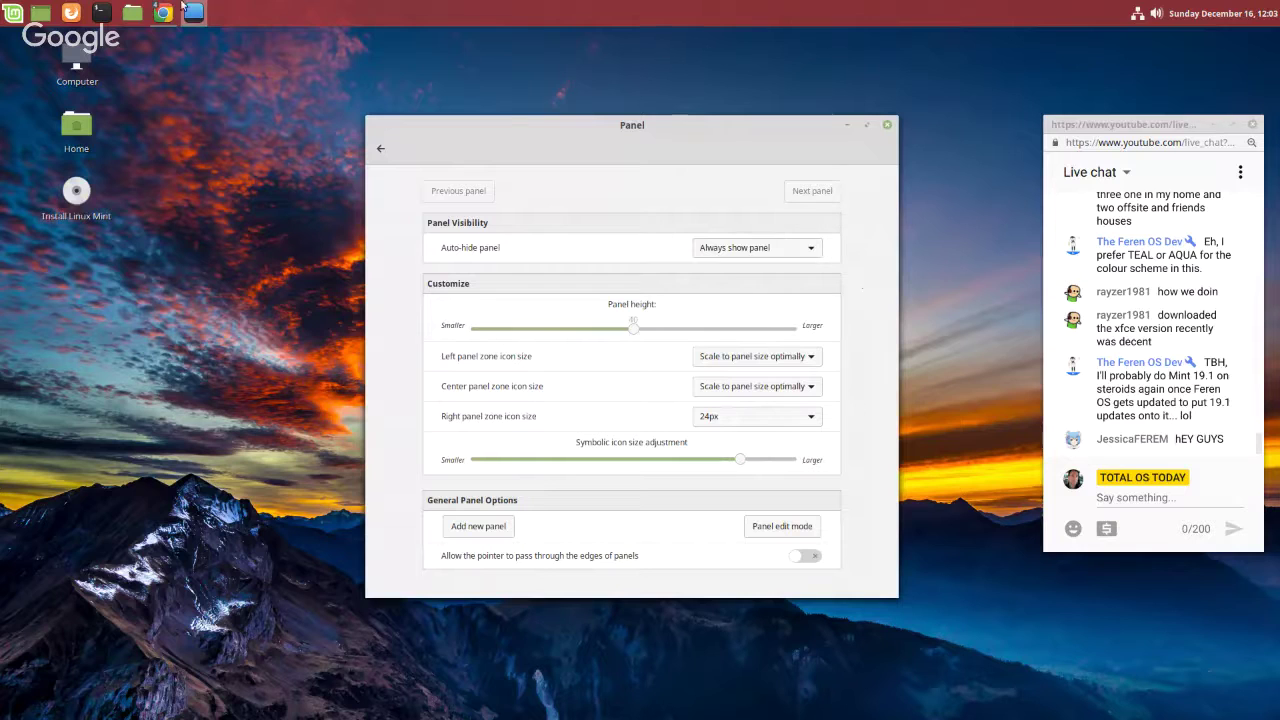
mouse_move(197, 12)
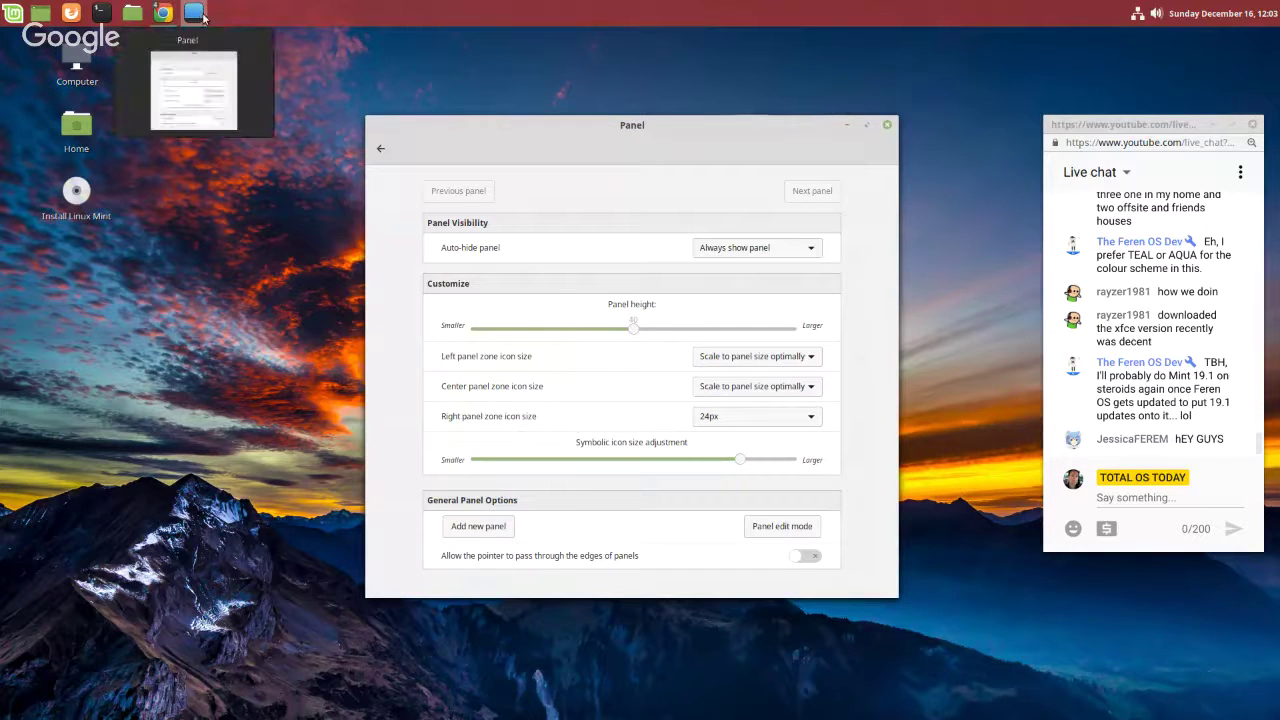
click(776, 527)
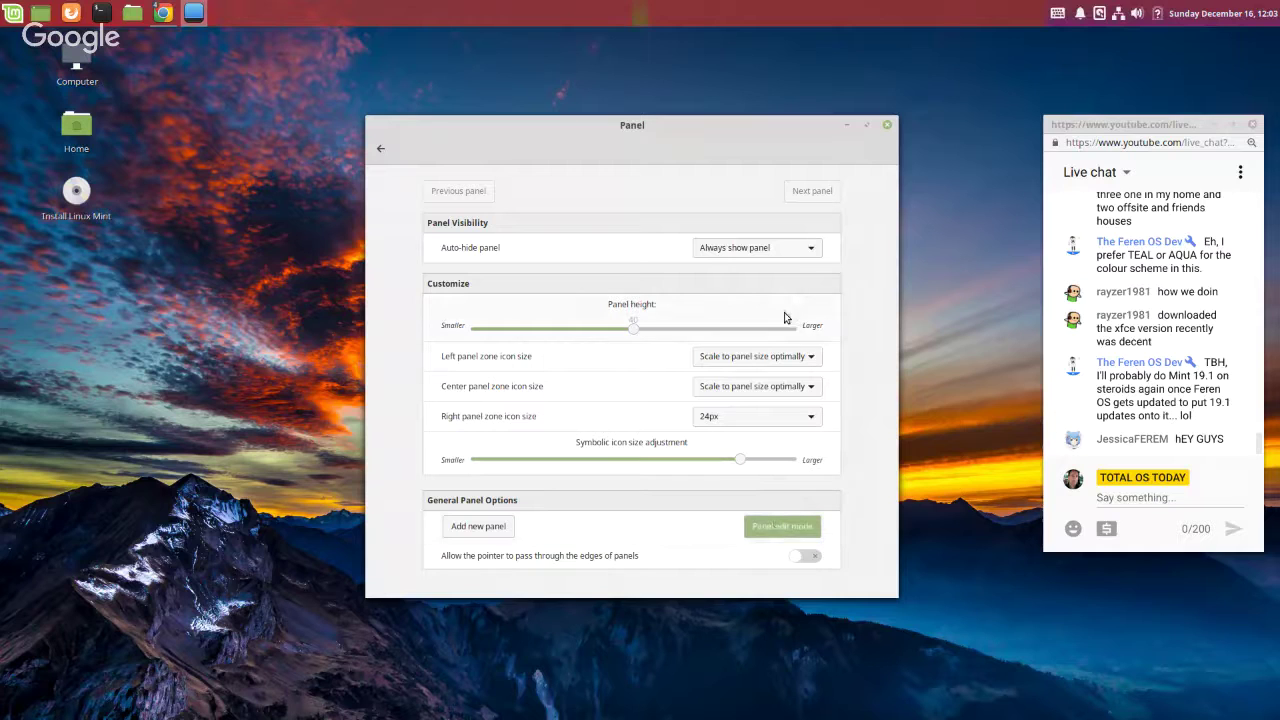
click(888, 128)
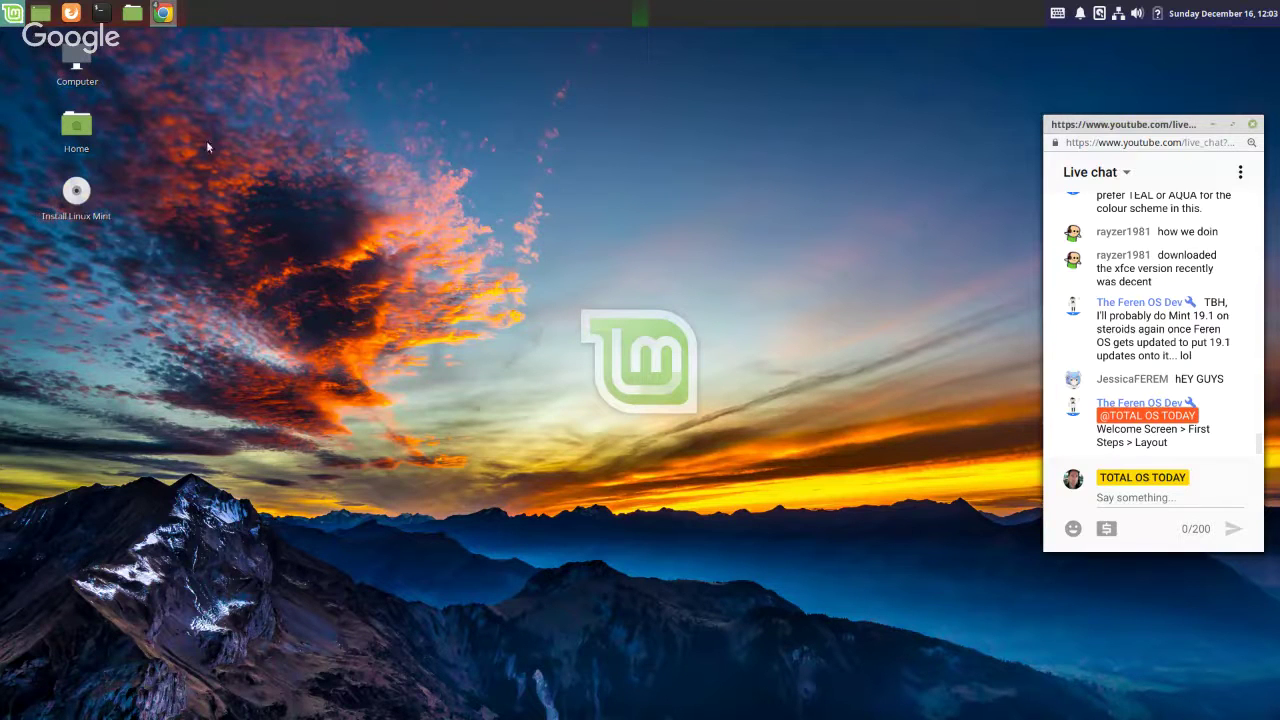
- Search the applications for "wel" and open the Welcome Screen
key(super)
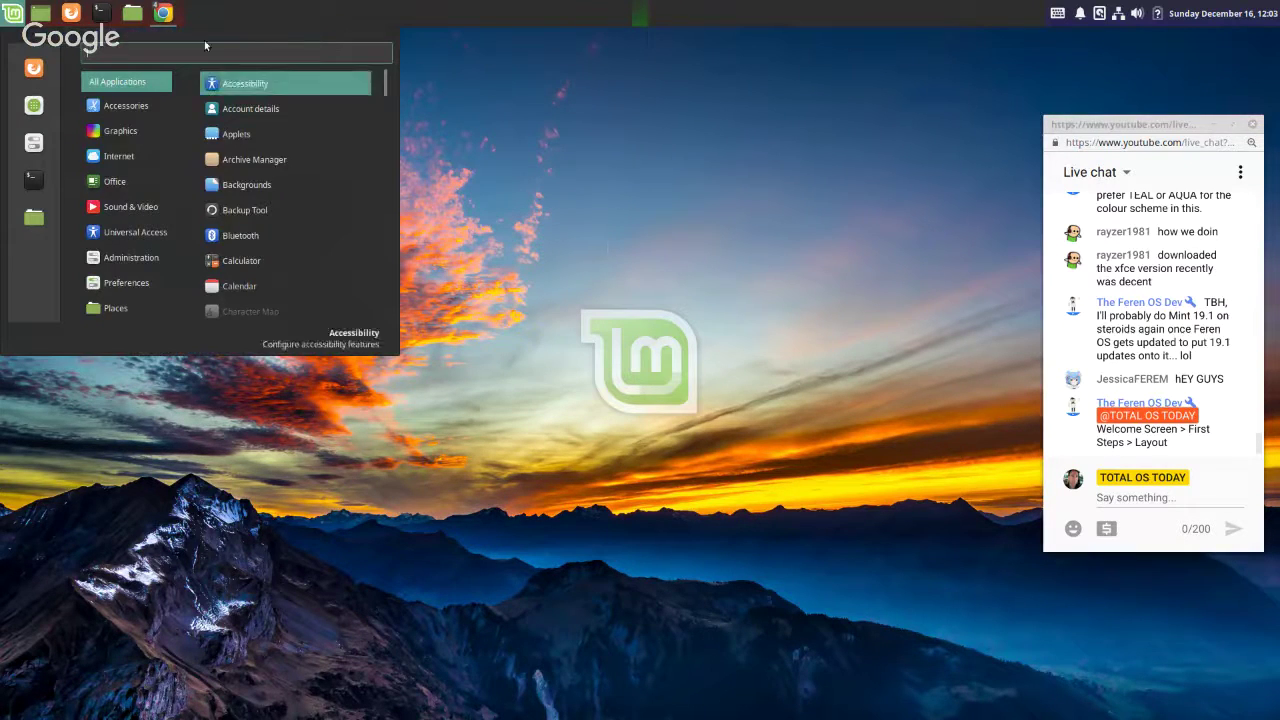
text(we)
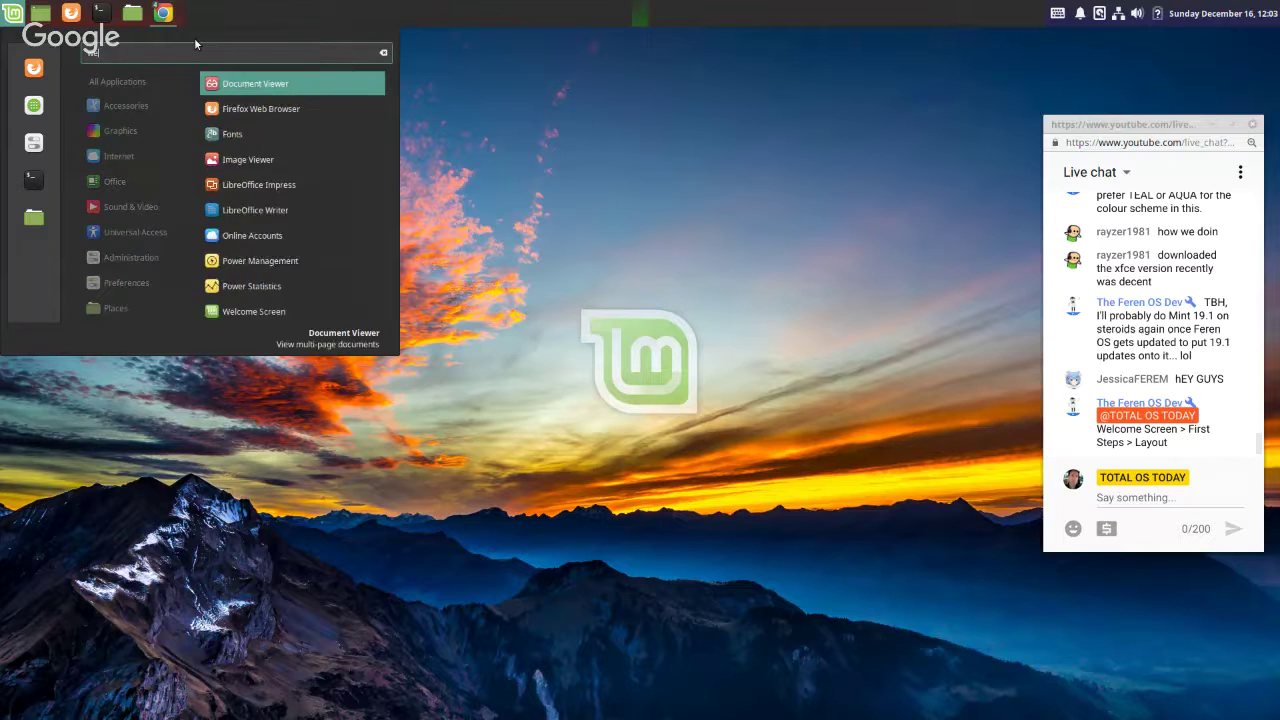
text(l)
click(268, 89)
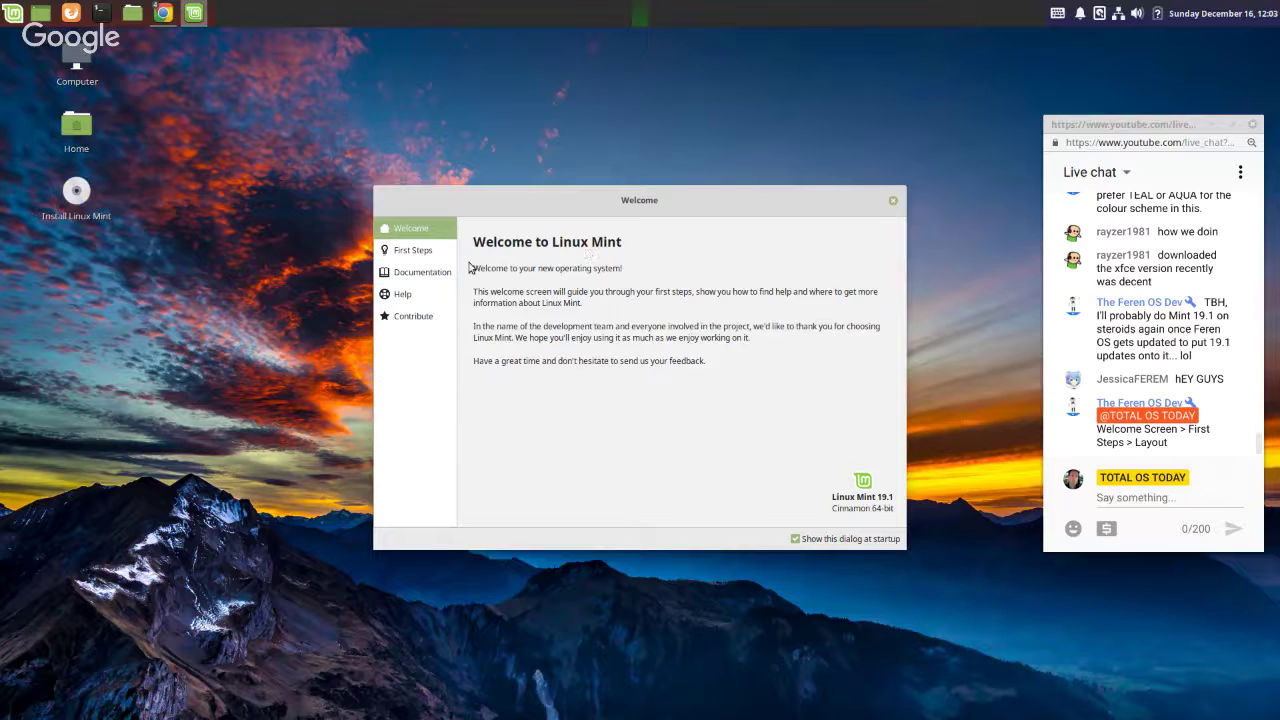
- Find Desktop Layout among the Welcome Screen's First Steps and choose the Traditional layout
click(422, 254)
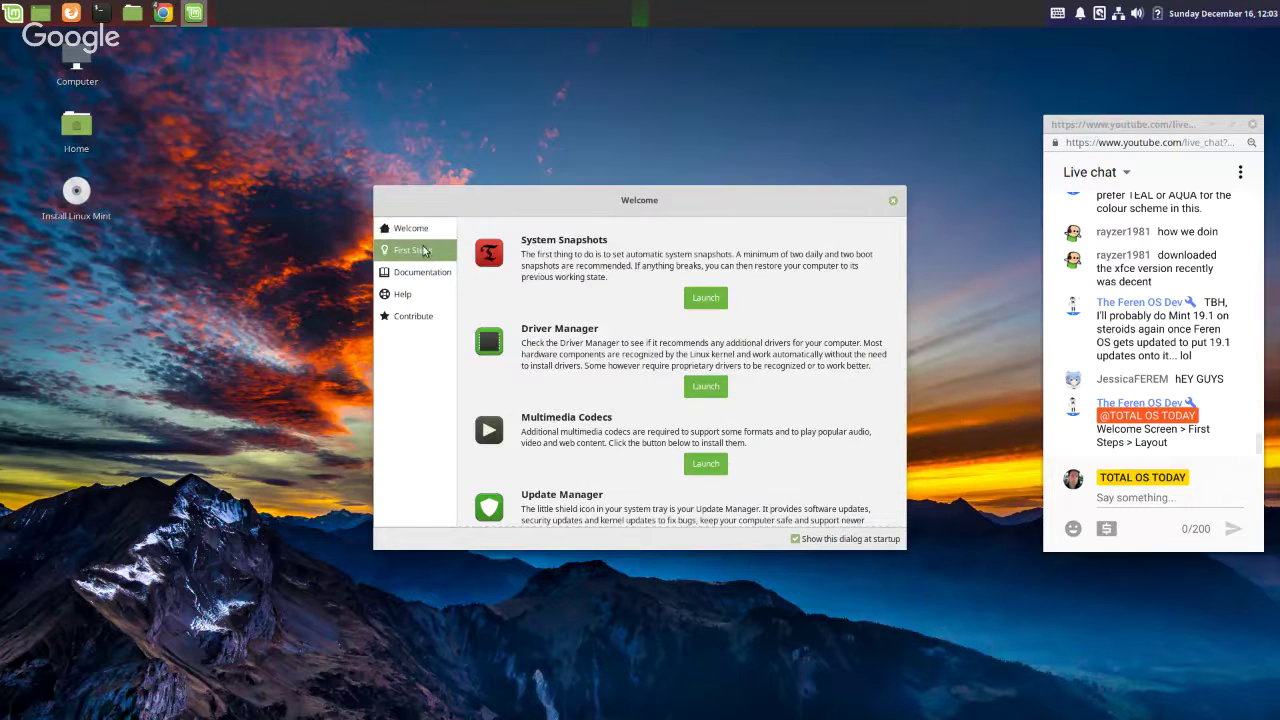
click(418, 231)
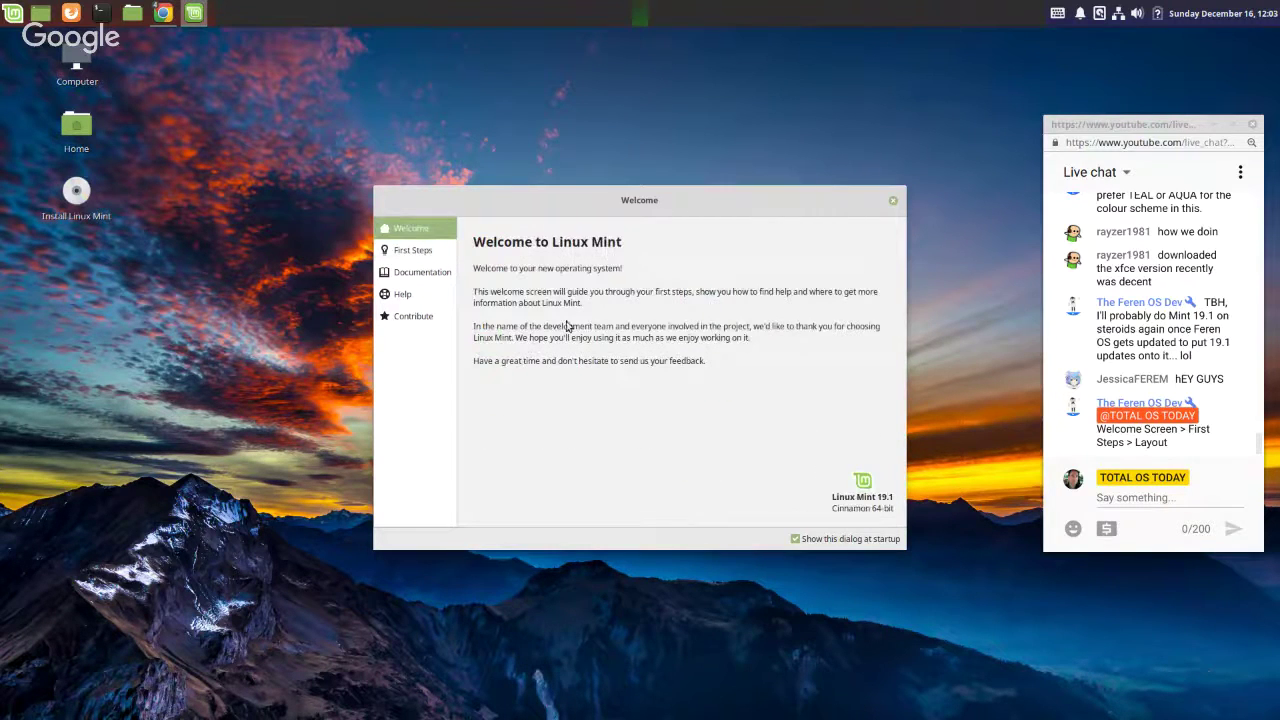
click(421, 256)
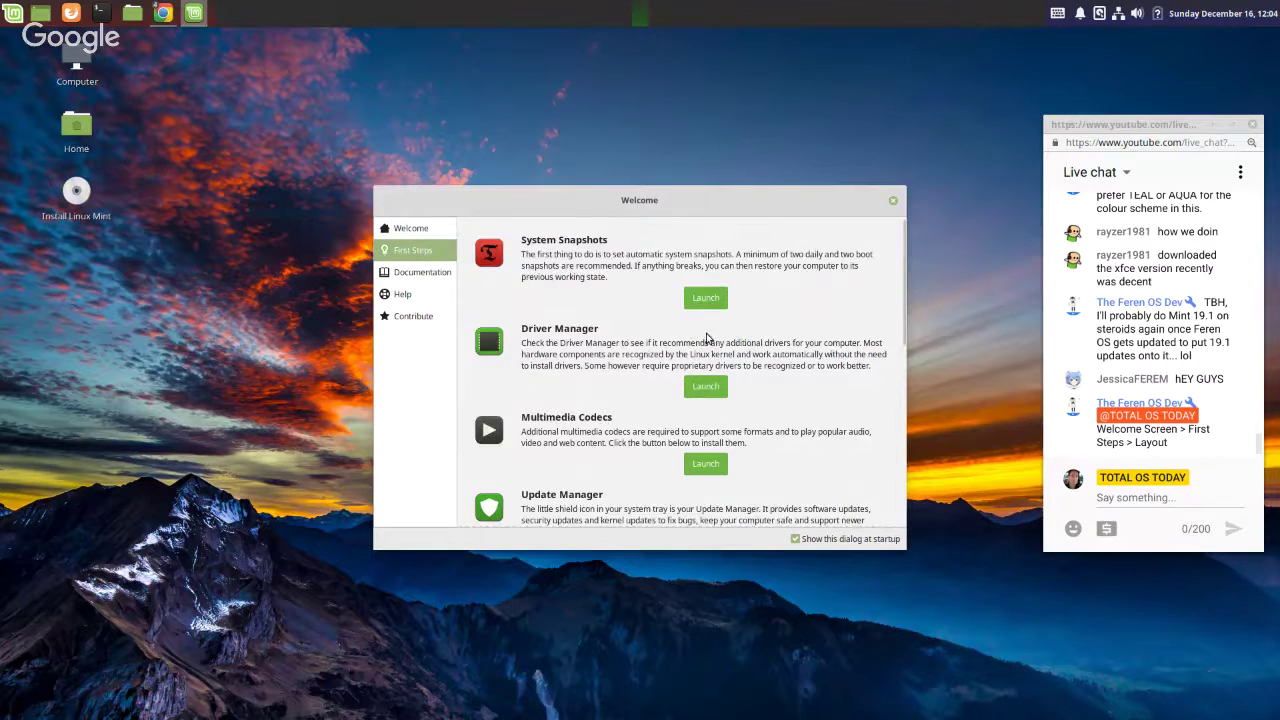
scroll(706, 336, down, 3)
scroll(724, 344, down, 3)
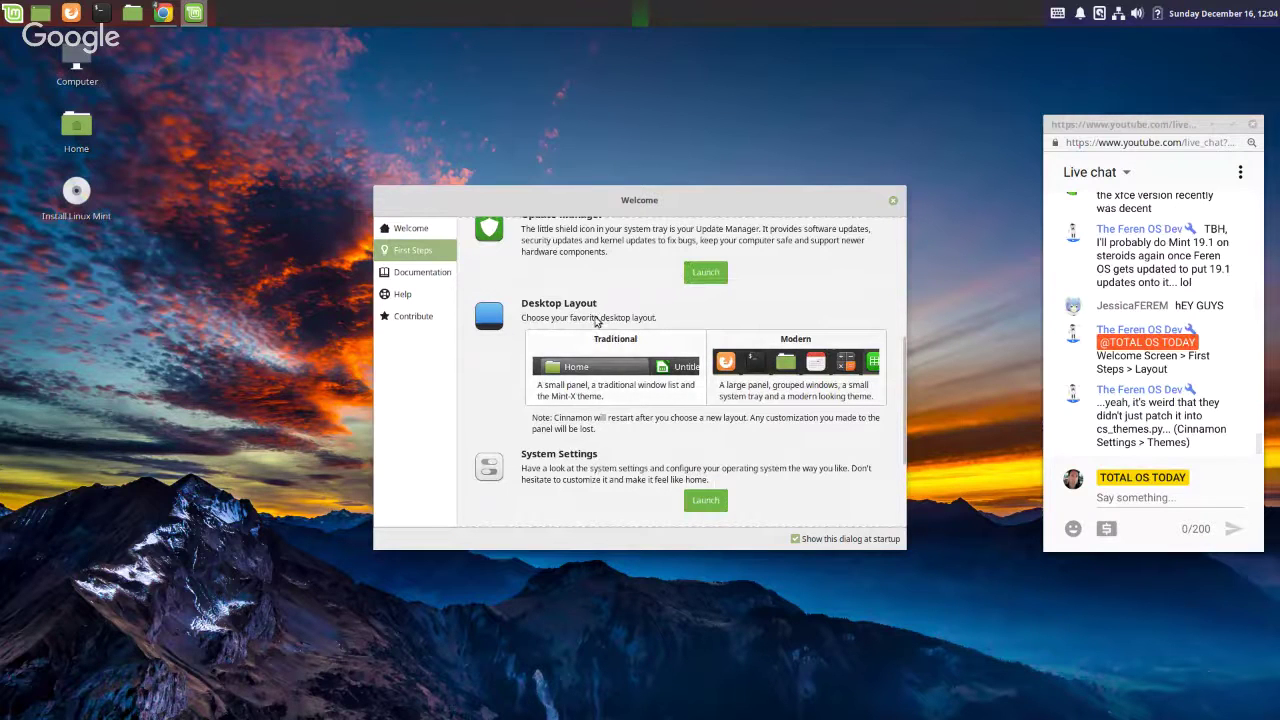
click(590, 366)
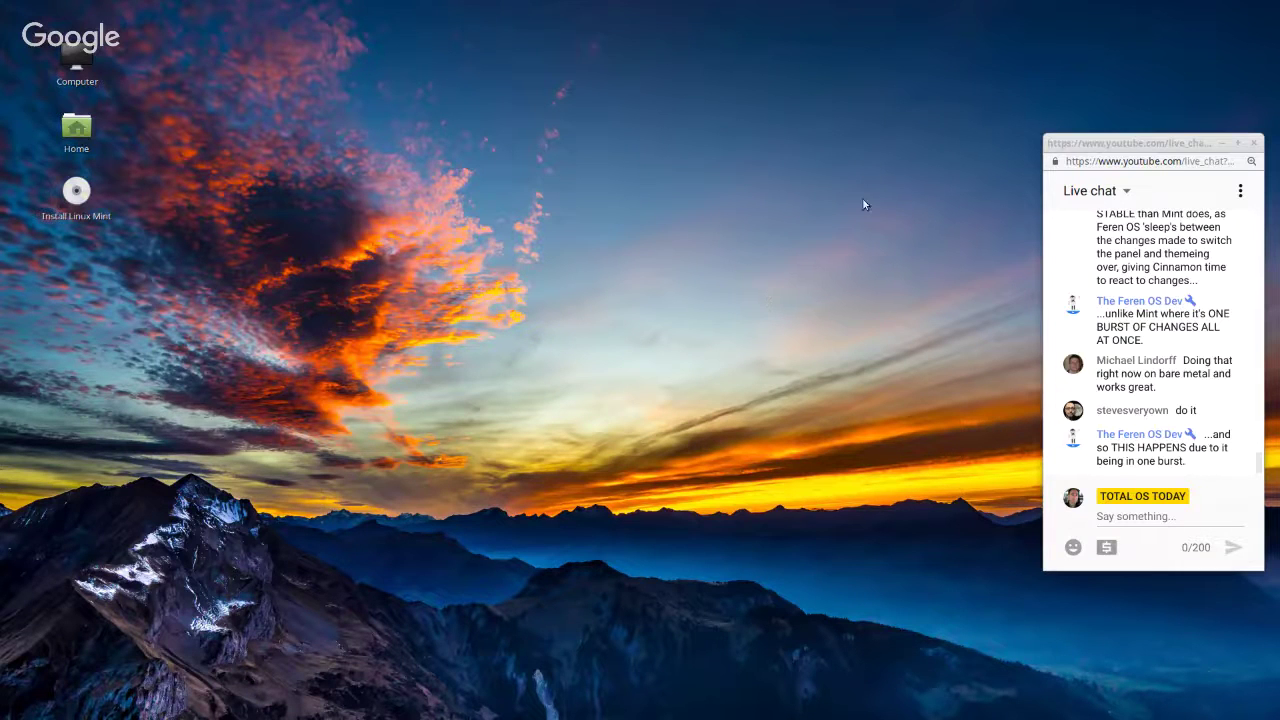
- Check the options offered in the desktop's context menu and dismiss it
right_click(615, 238)
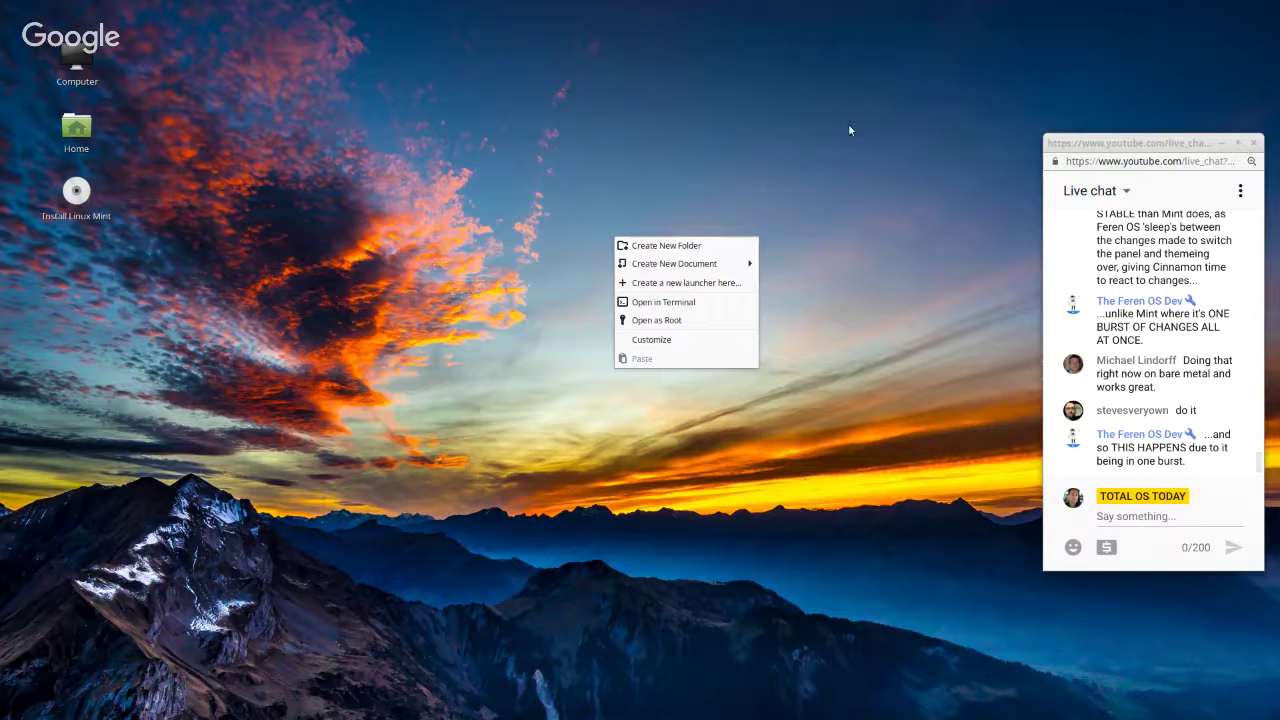
key(Escape)
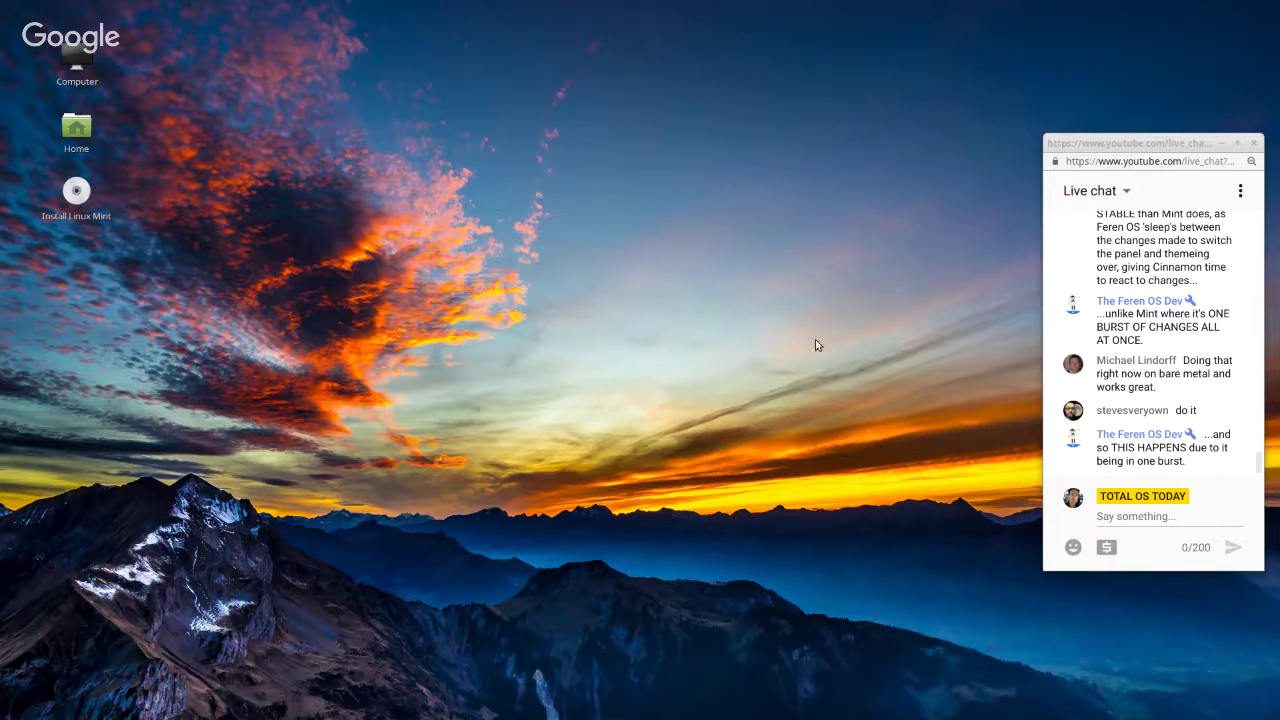
right_click(401, 213)
key(Escape)
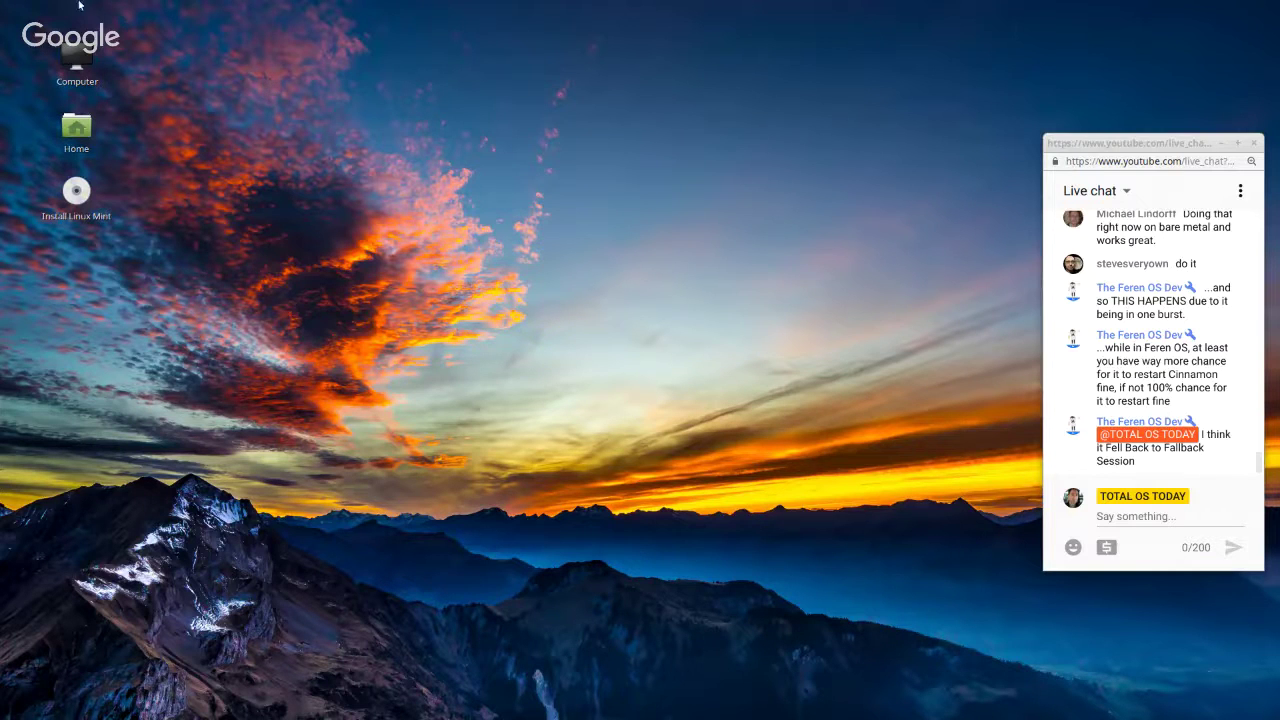
- Open a terminal from the desktop, shift its window across the screen, and close it
right_click(428, 229)
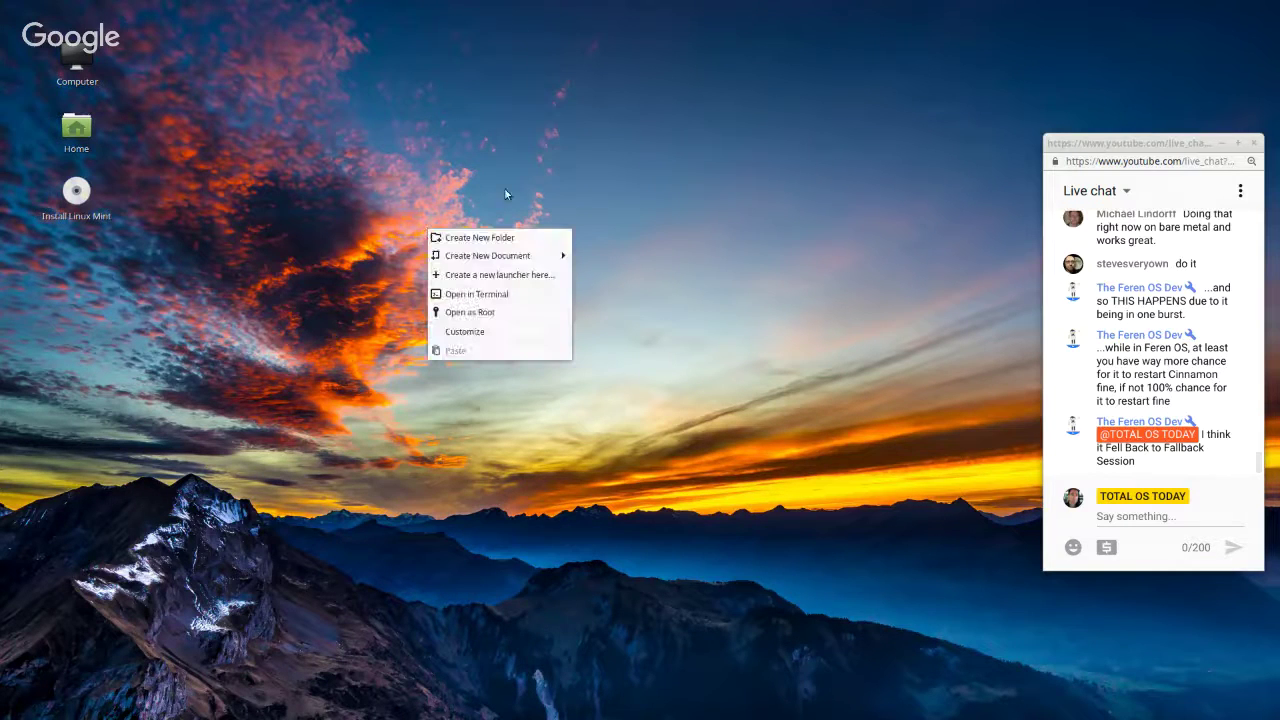
click(491, 293)
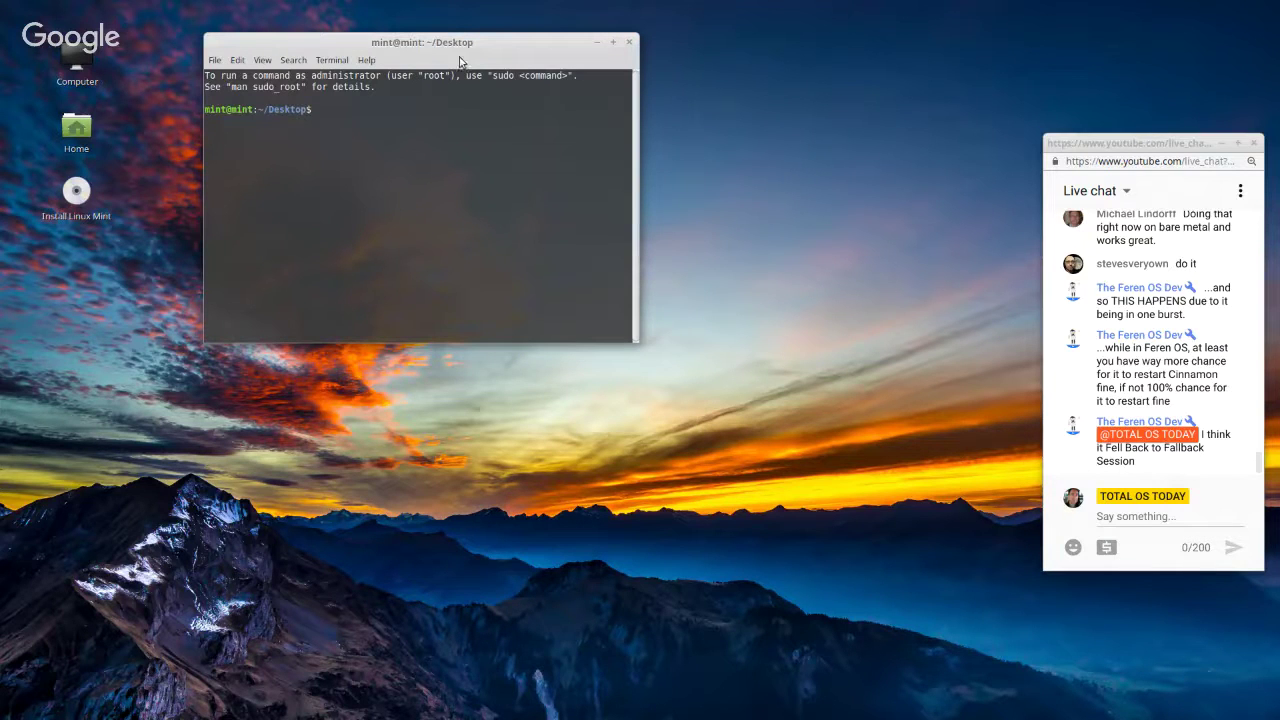
drag(467, 43, 549, 40)
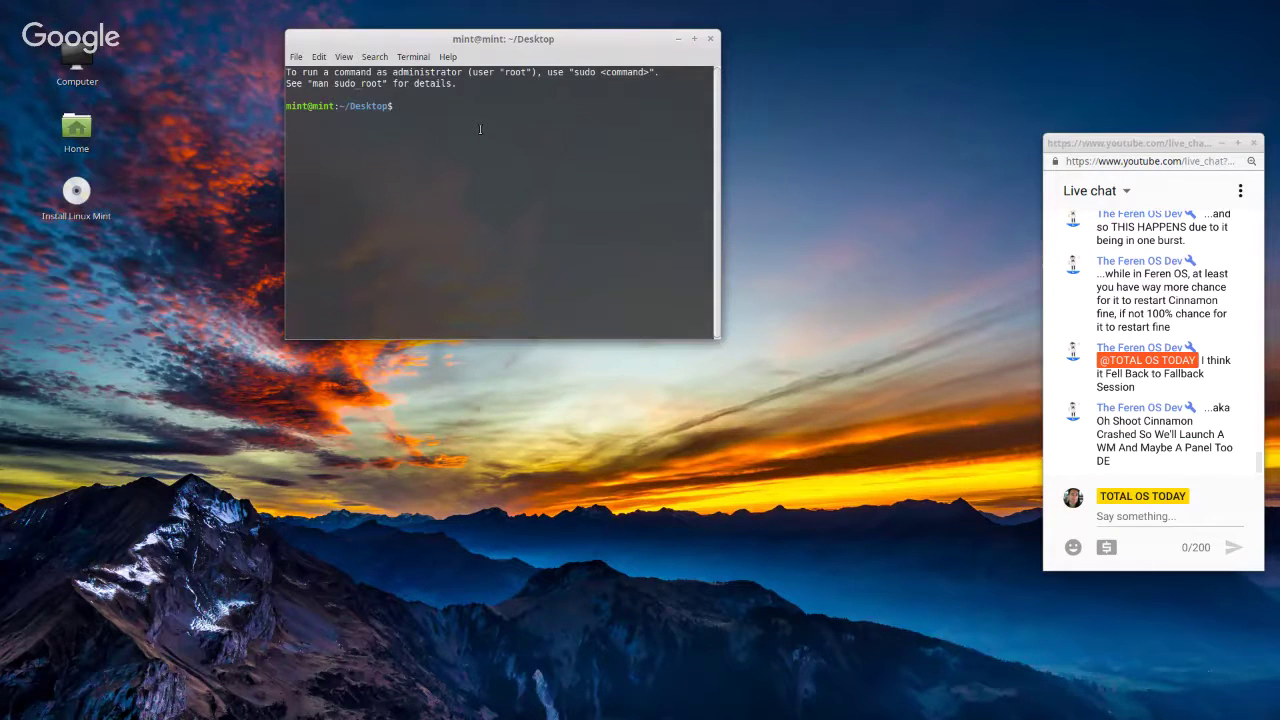
click(712, 39)
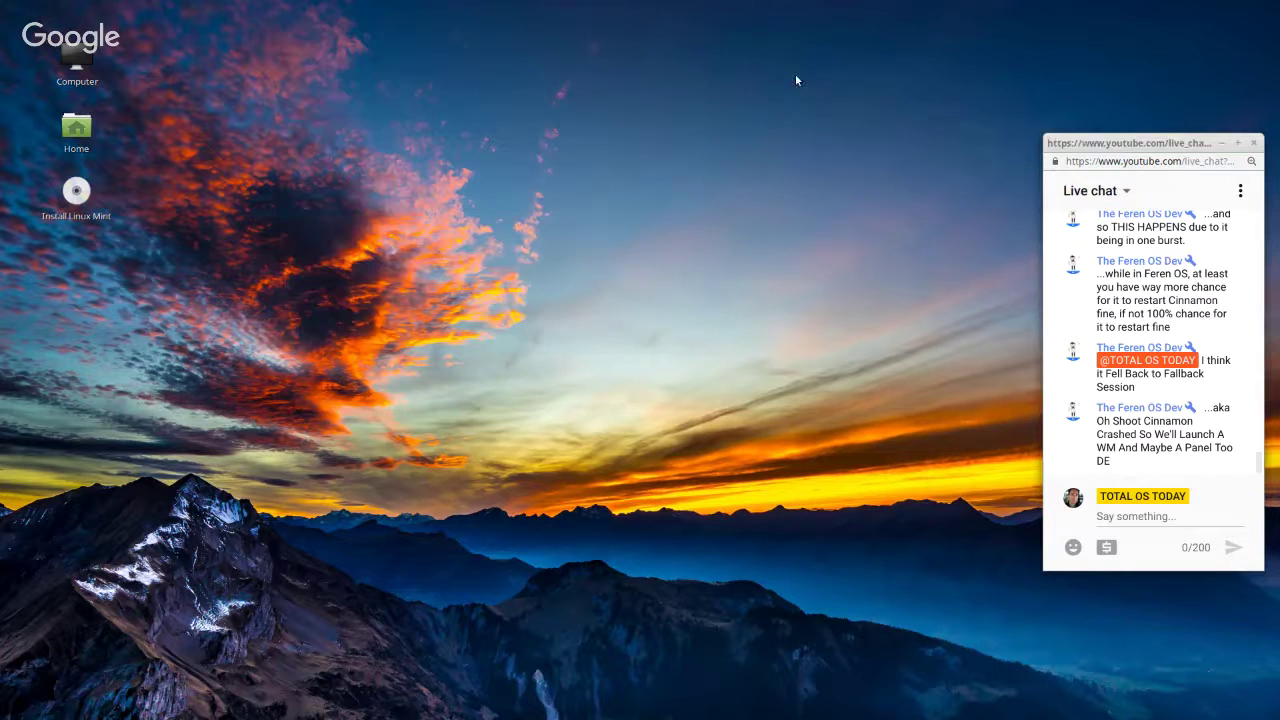
- Test moving the live chat window around the desktop and leave it slightly in from its original position
drag(1172, 144, 969, 131)
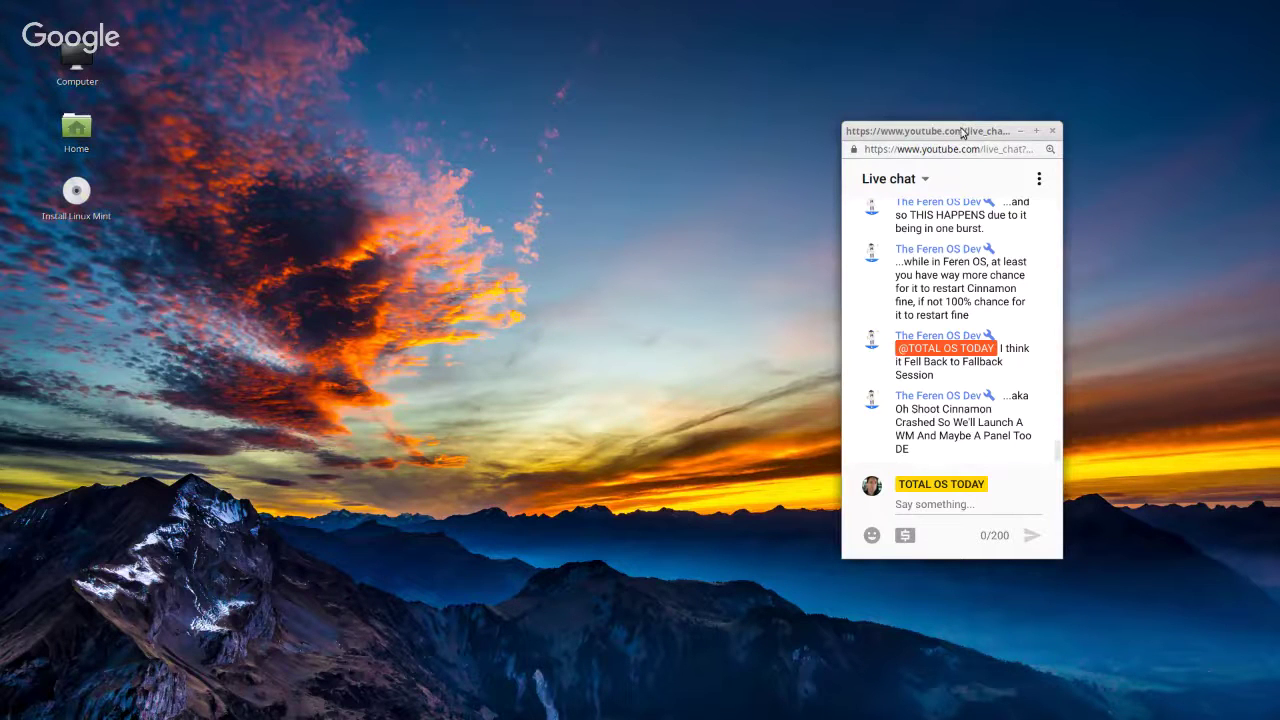
drag(968, 130, 1050, 120)
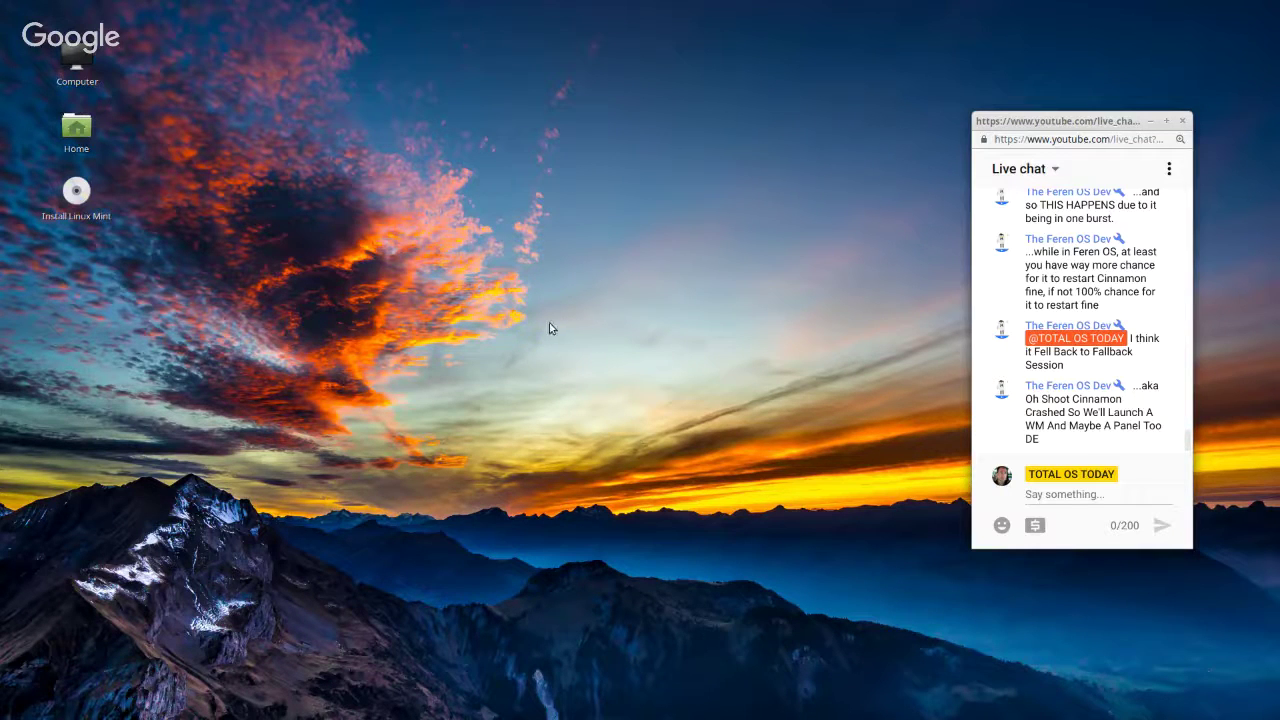
drag(1066, 125, 1106, 120)
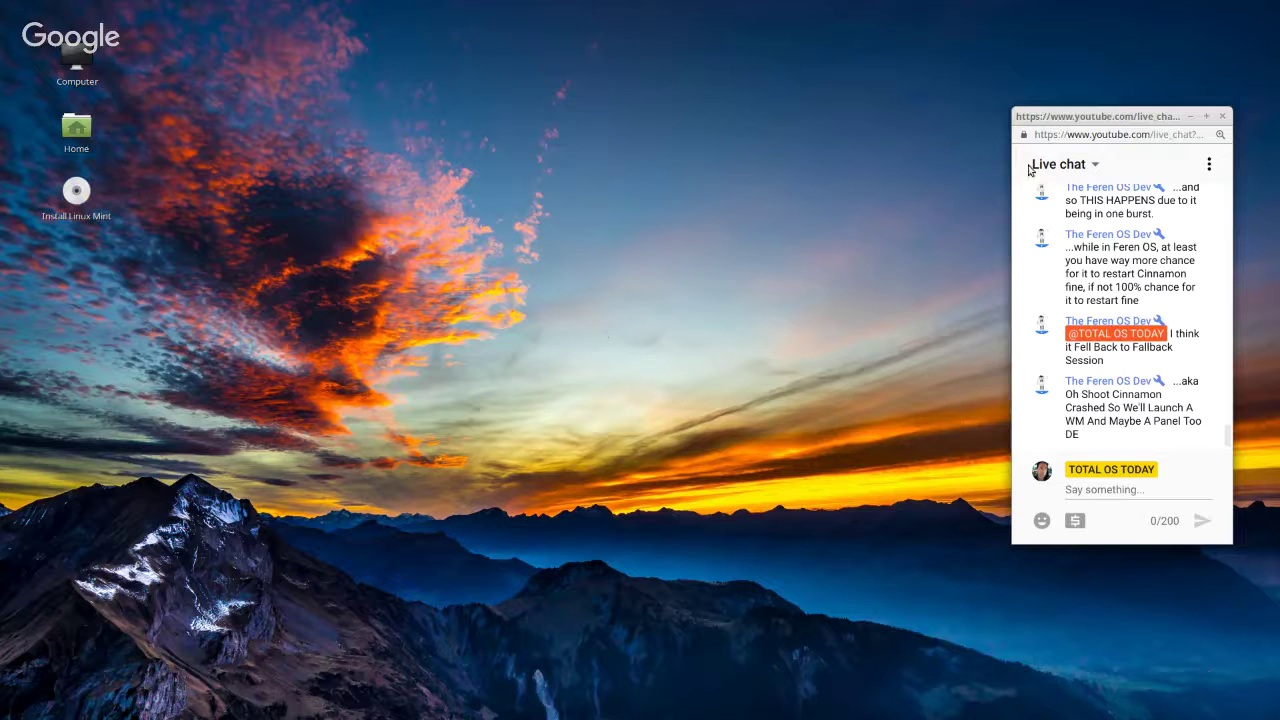
- Reselect the Live chat view in the chat window and bring up its newest messages
click(1066, 166)
click(1070, 253)
scroll(1172, 345, down, 2)
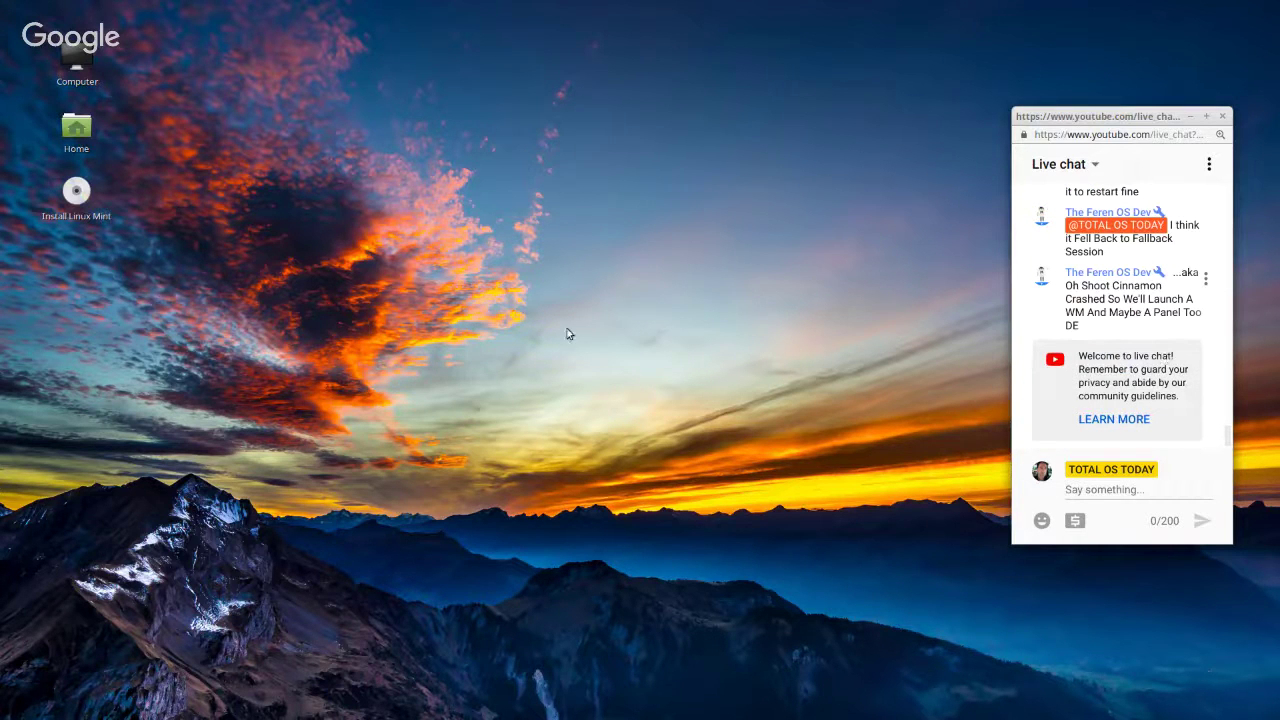
- Open the Home folder from the desktop, shift its window across the screen, and close it
click(80, 132)
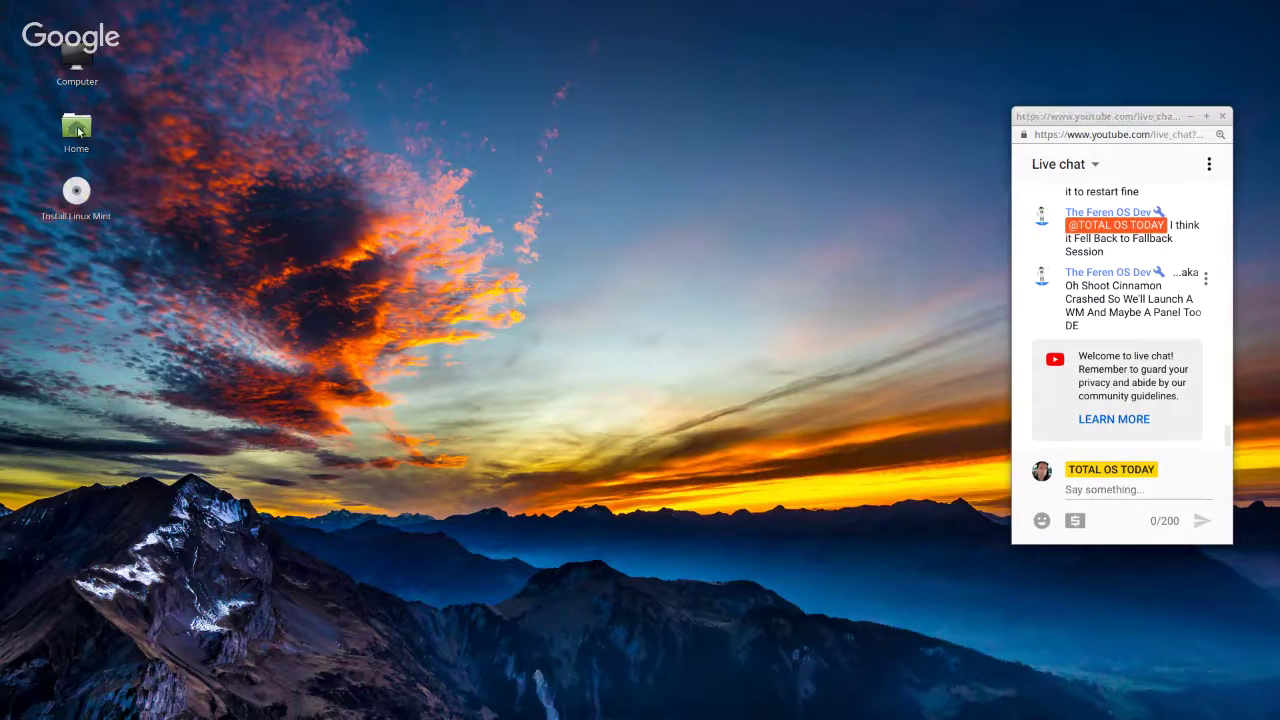
double_click(80, 132)
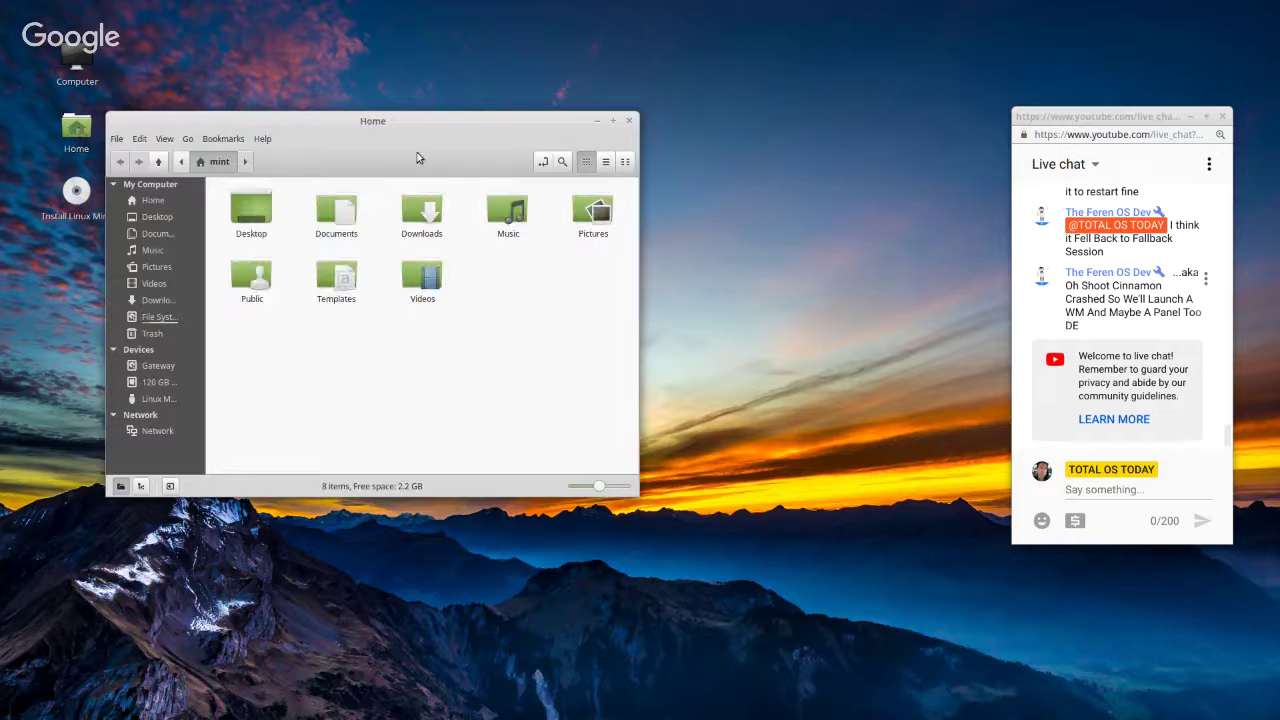
drag(410, 128, 578, 128)
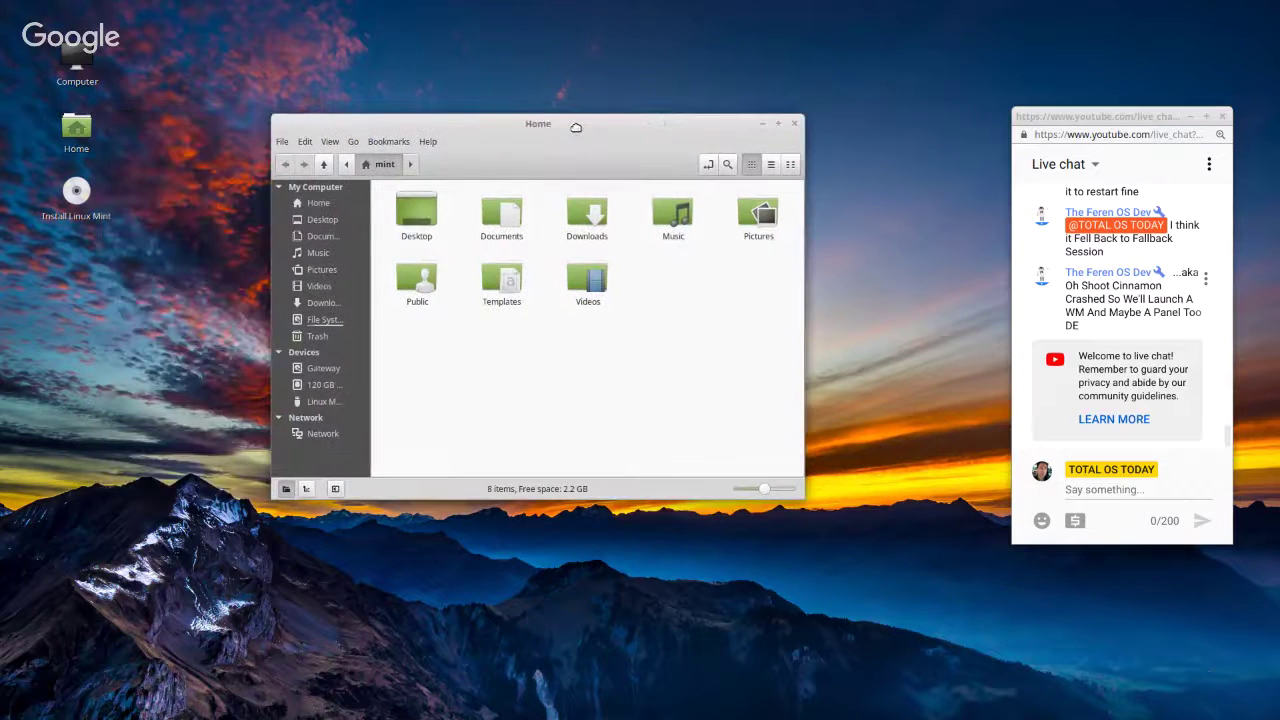
click(797, 121)
- Read back through the earlier live chat messages and return to the latest ones
scroll(1180, 305, up, 3)
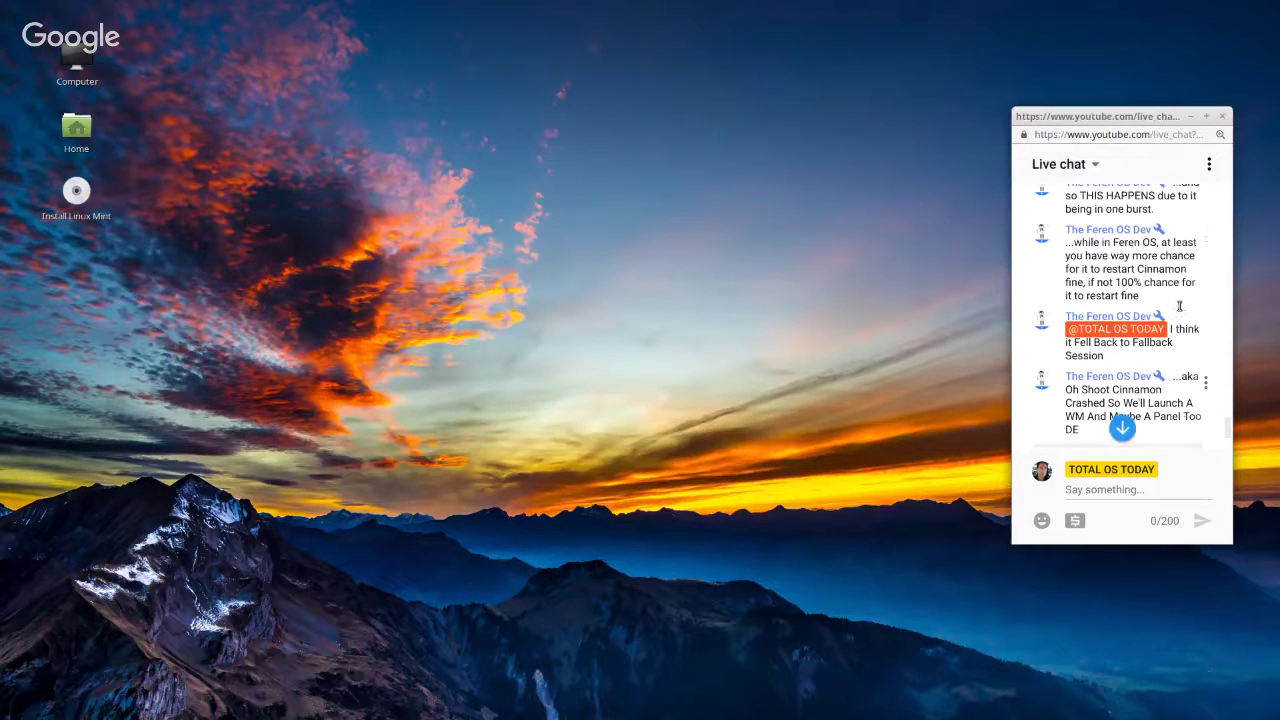
scroll(1179, 305, up, 1)
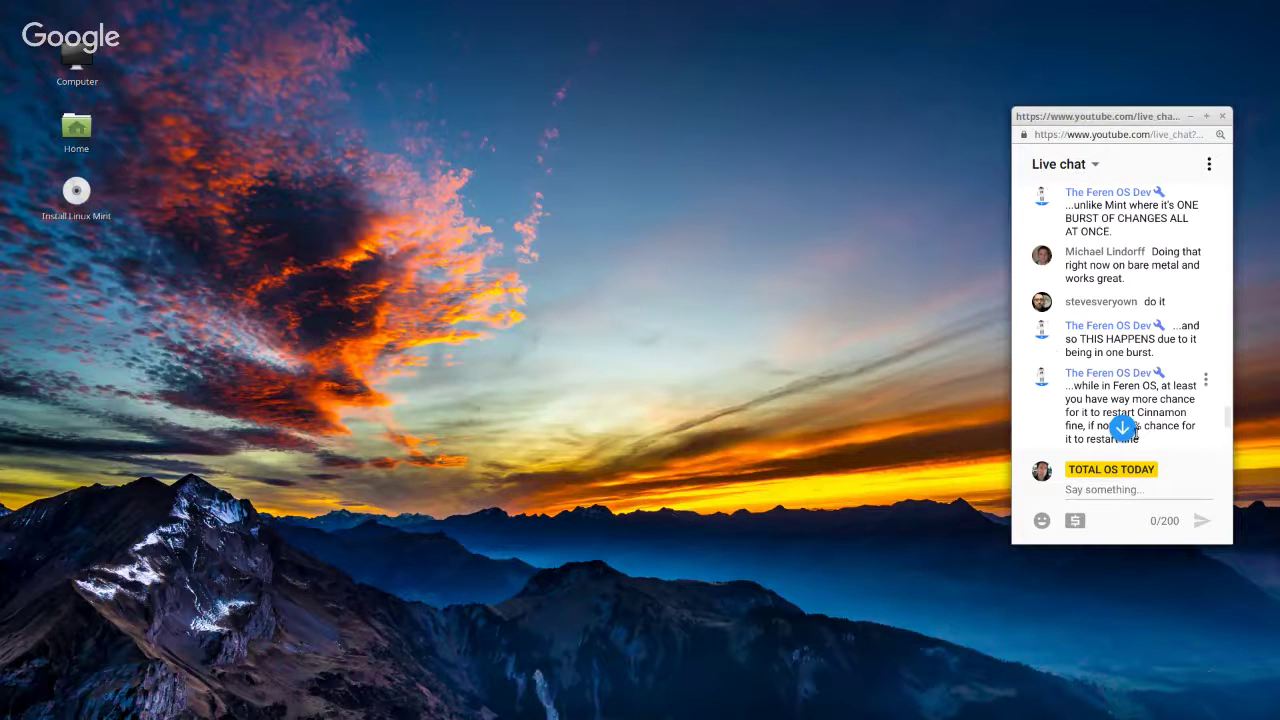
click(1123, 429)
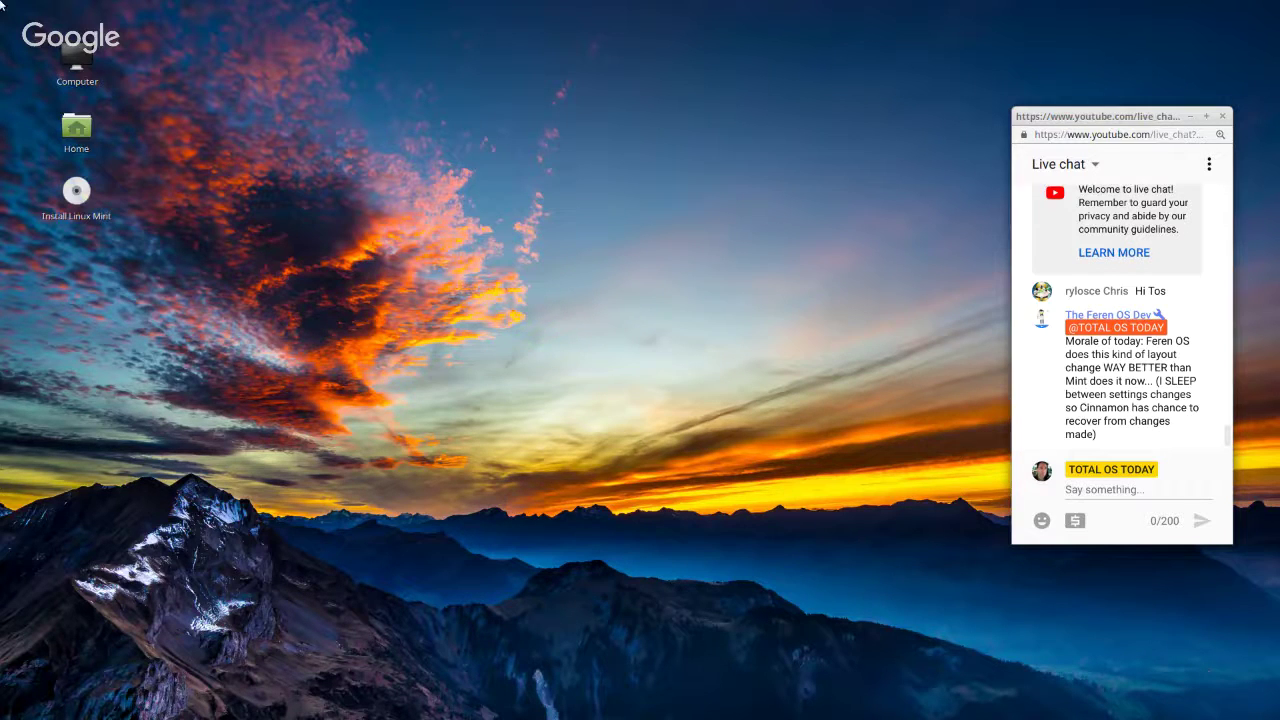
- Open the Desktop folder with root privileges and close its window
right_click(441, 243)
click(416, 178)
right_click(416, 178)
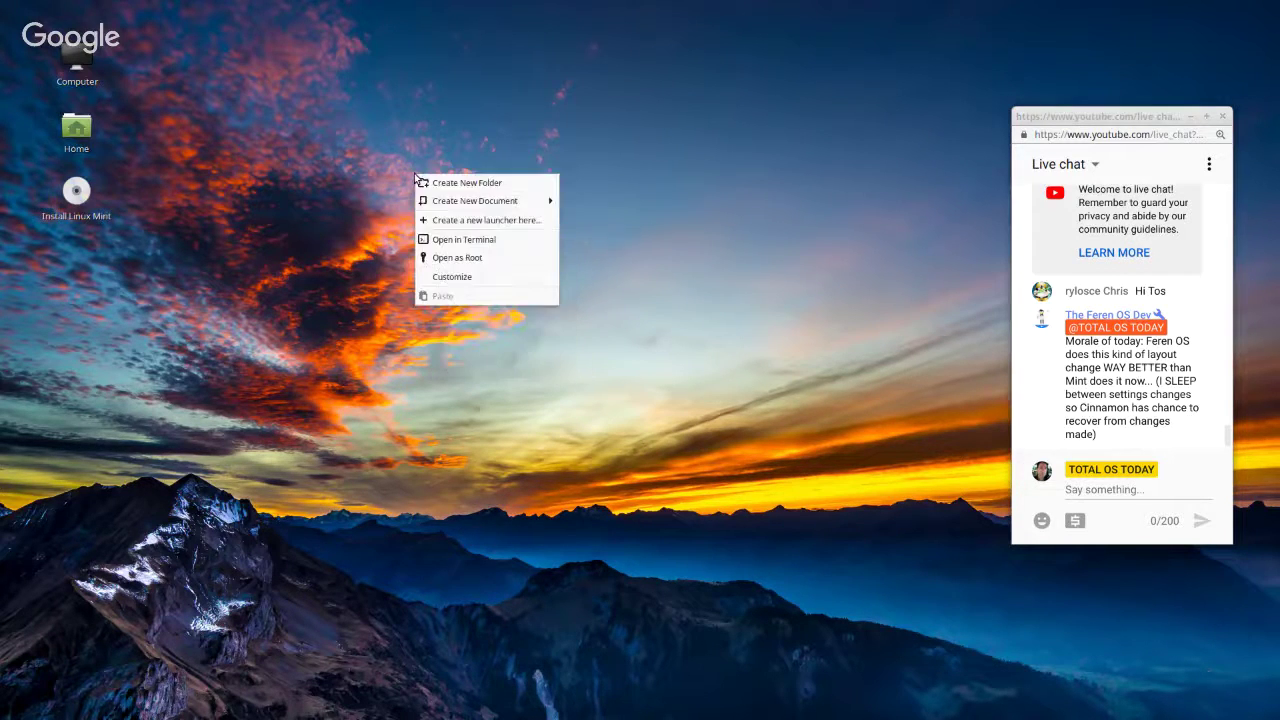
click(489, 256)
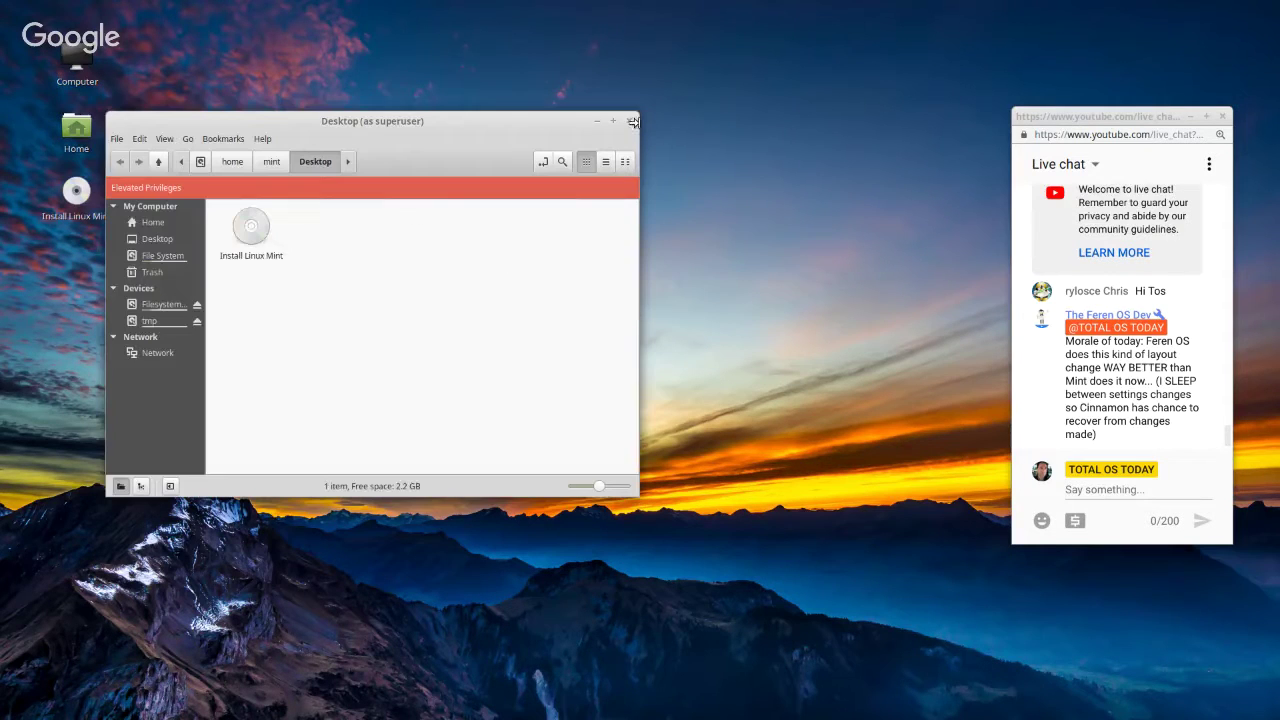
click(629, 122)
- Try to start the X session by running startx in a terminal opened from the desktop, and close that terminal
right_click(574, 159)
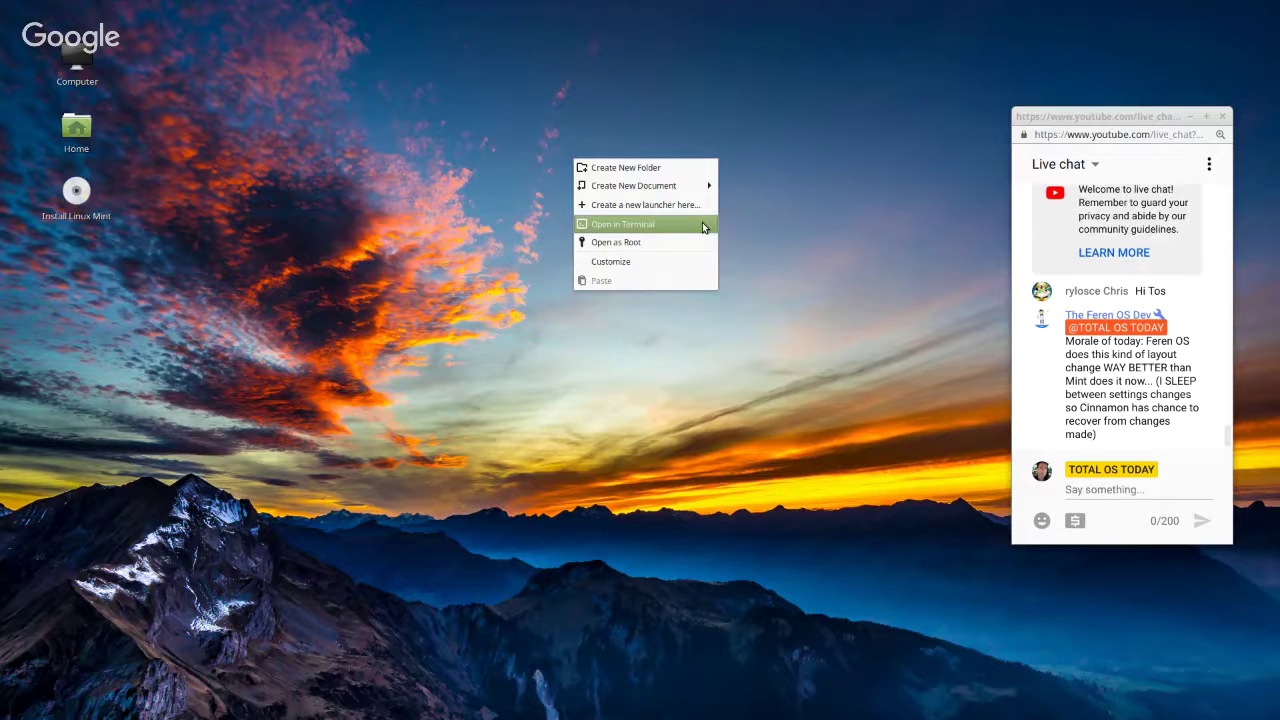
click(627, 225)
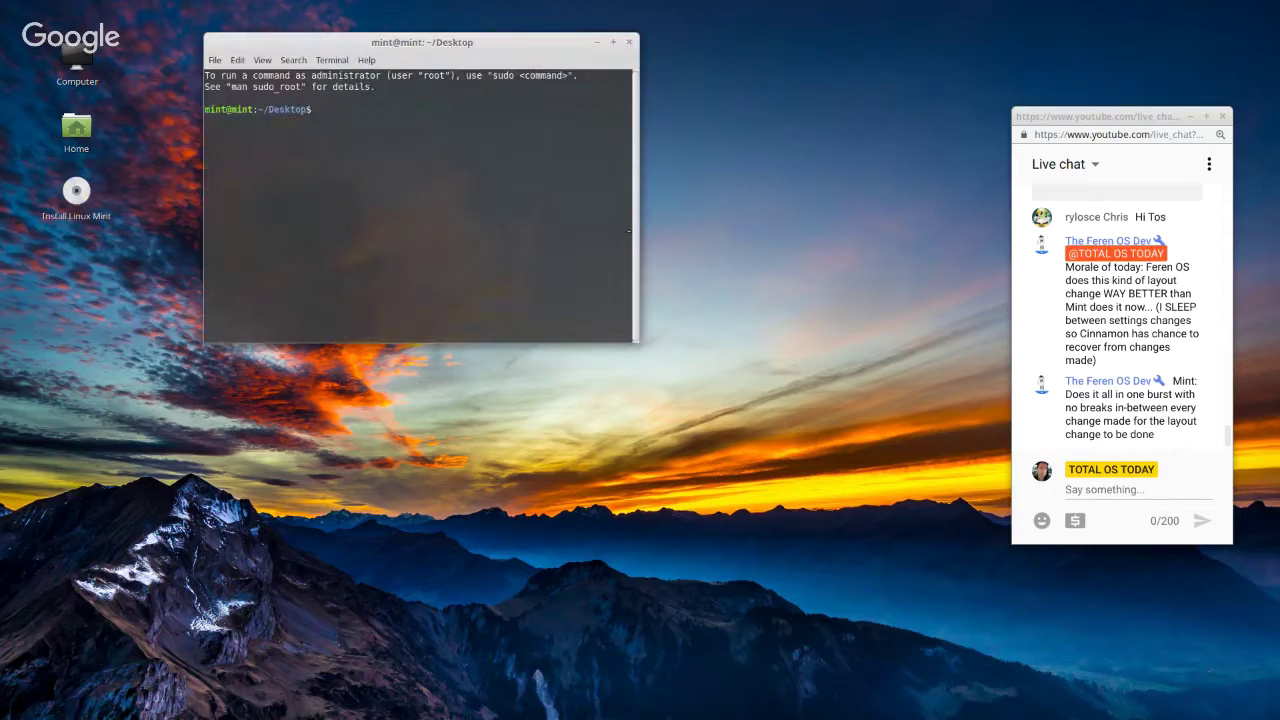
text(dts)
key(BackSpace)
key(BackSpace)
key(BackSpace)
text(stat)
text(tx)
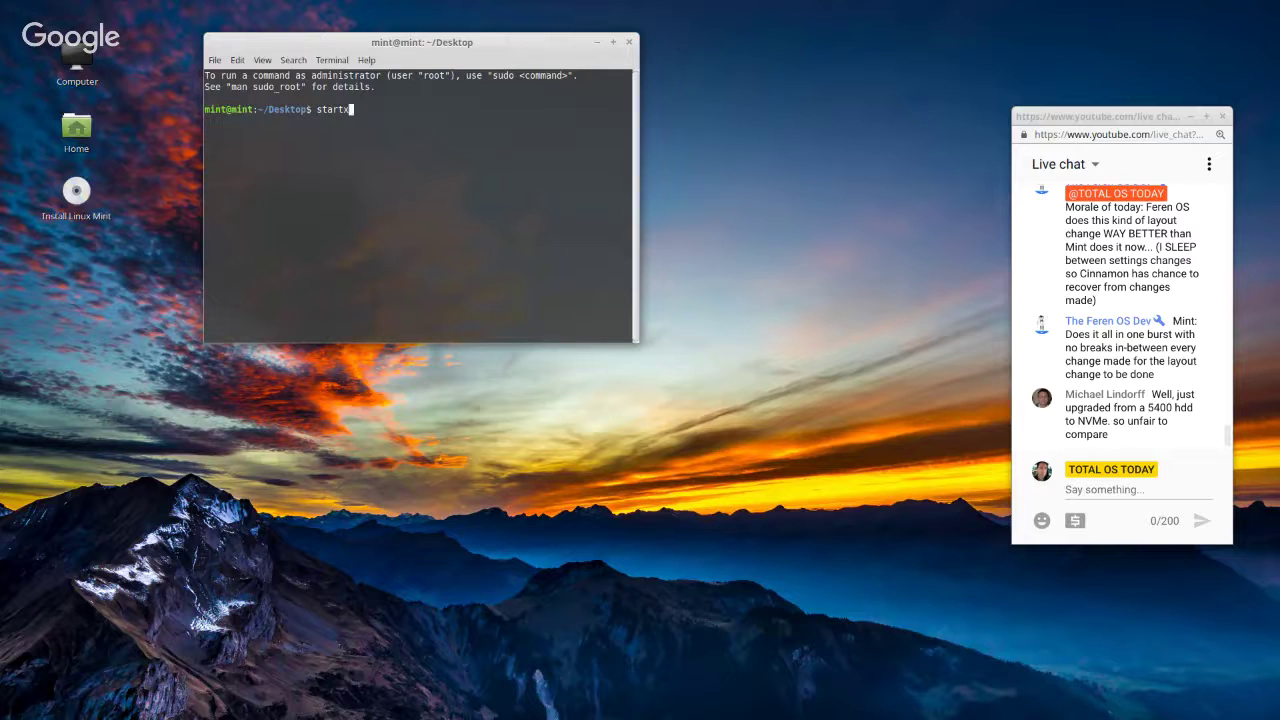
key(Return)
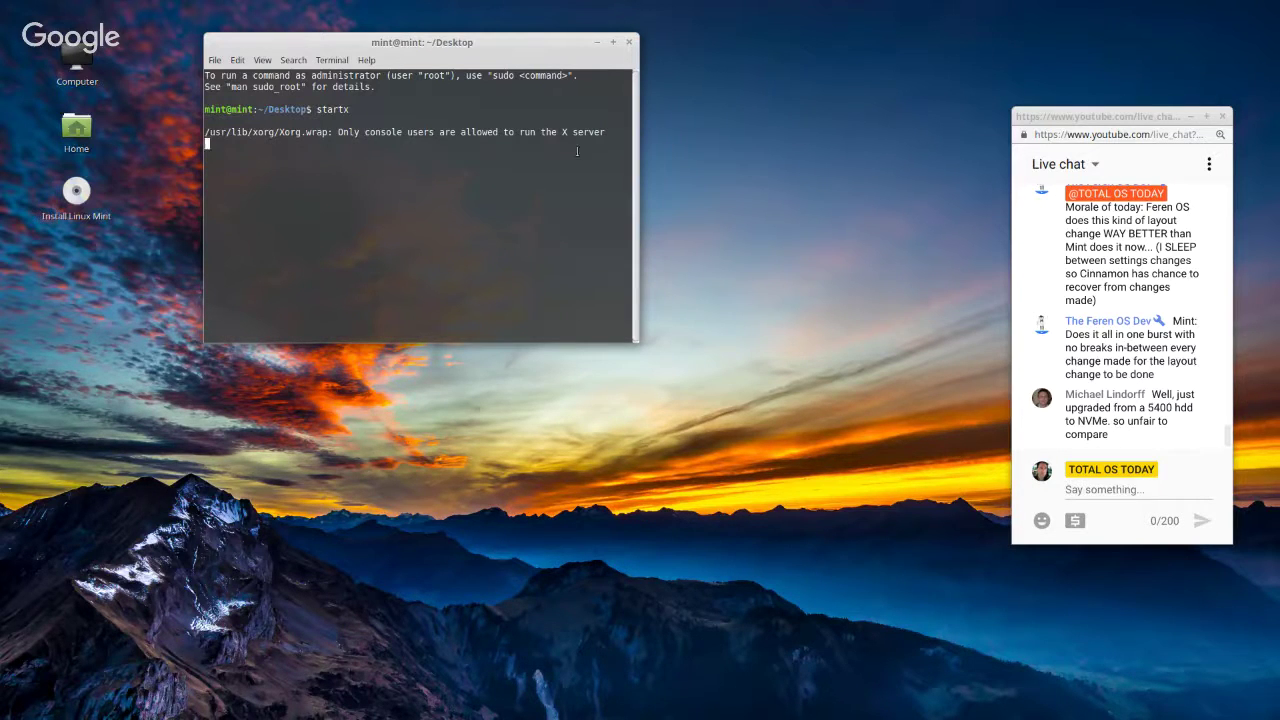
click(628, 42)
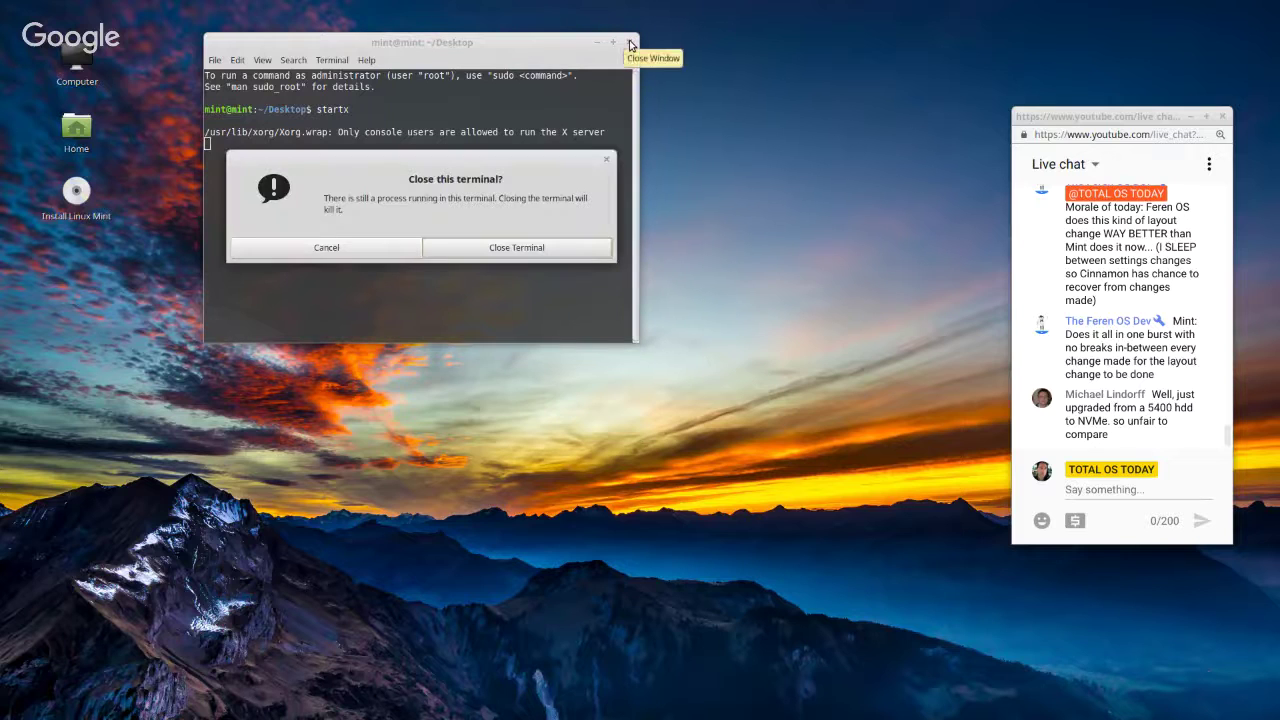
click(522, 250)
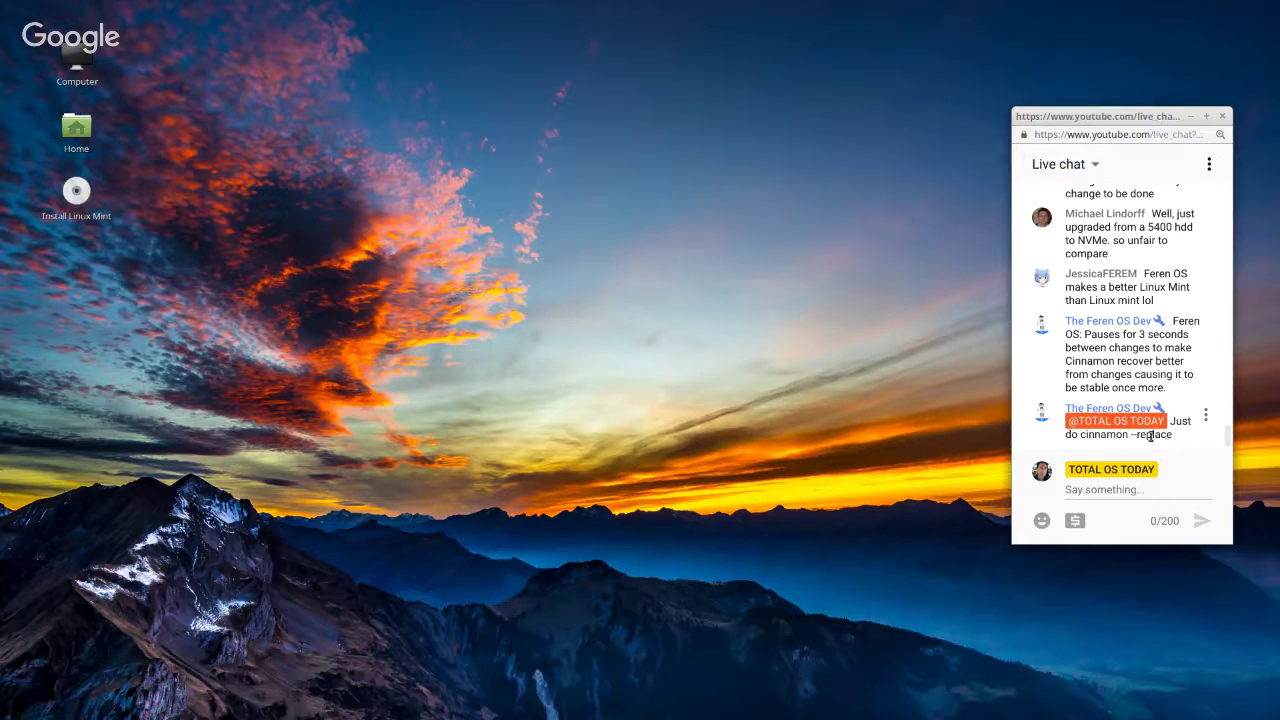
- Open a new terminal from the desktop and copy the command cinnamon --replace from the live chat message
right_click(451, 174)
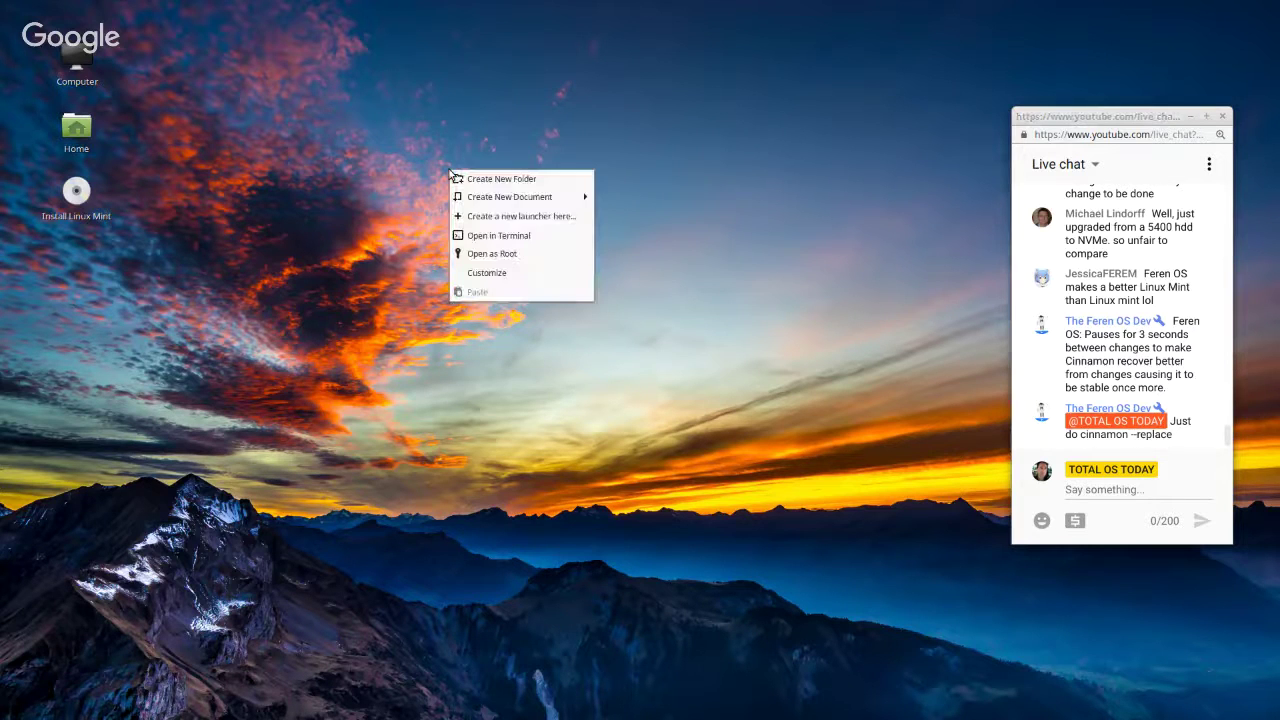
click(503, 240)
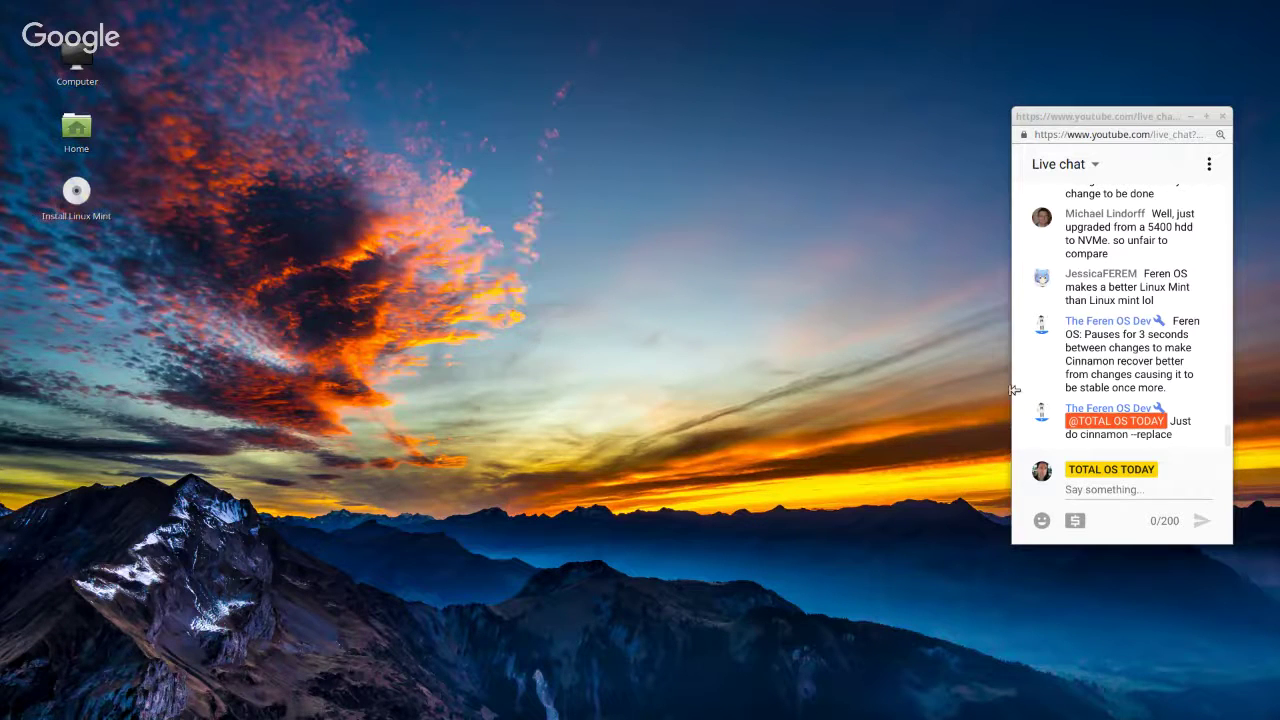
drag(1078, 434, 1183, 447)
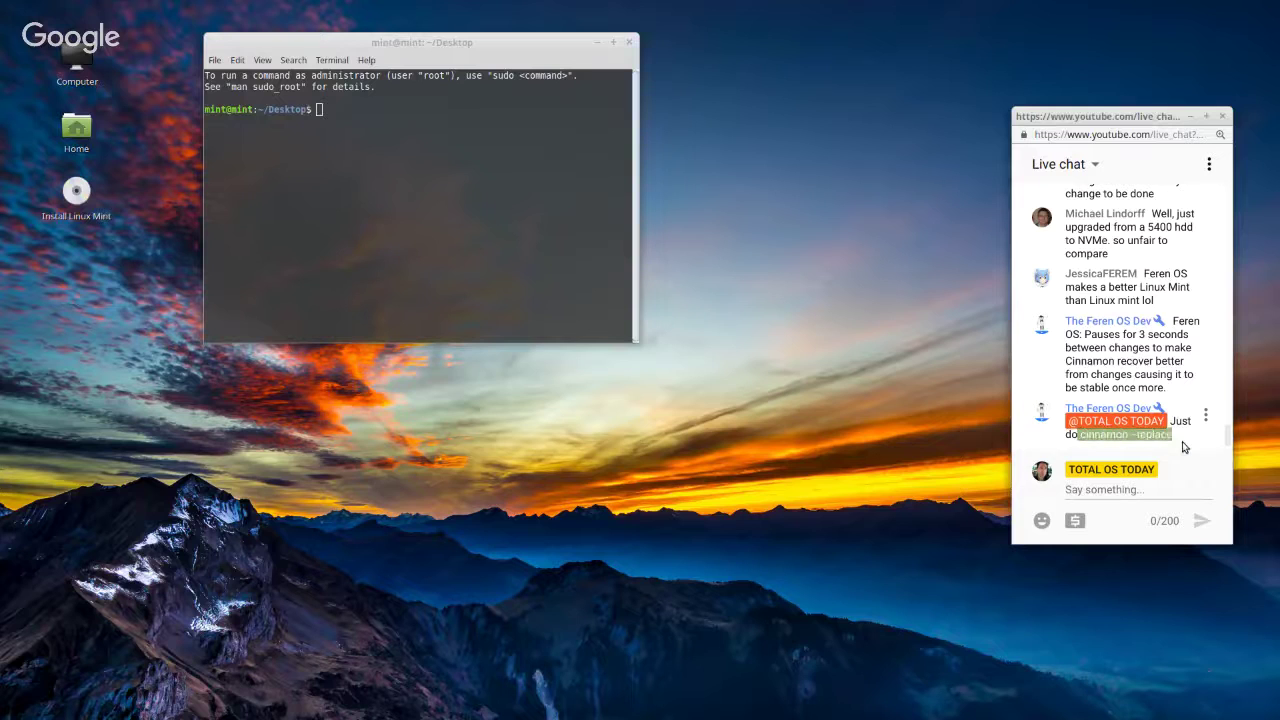
right_click(1183, 447)
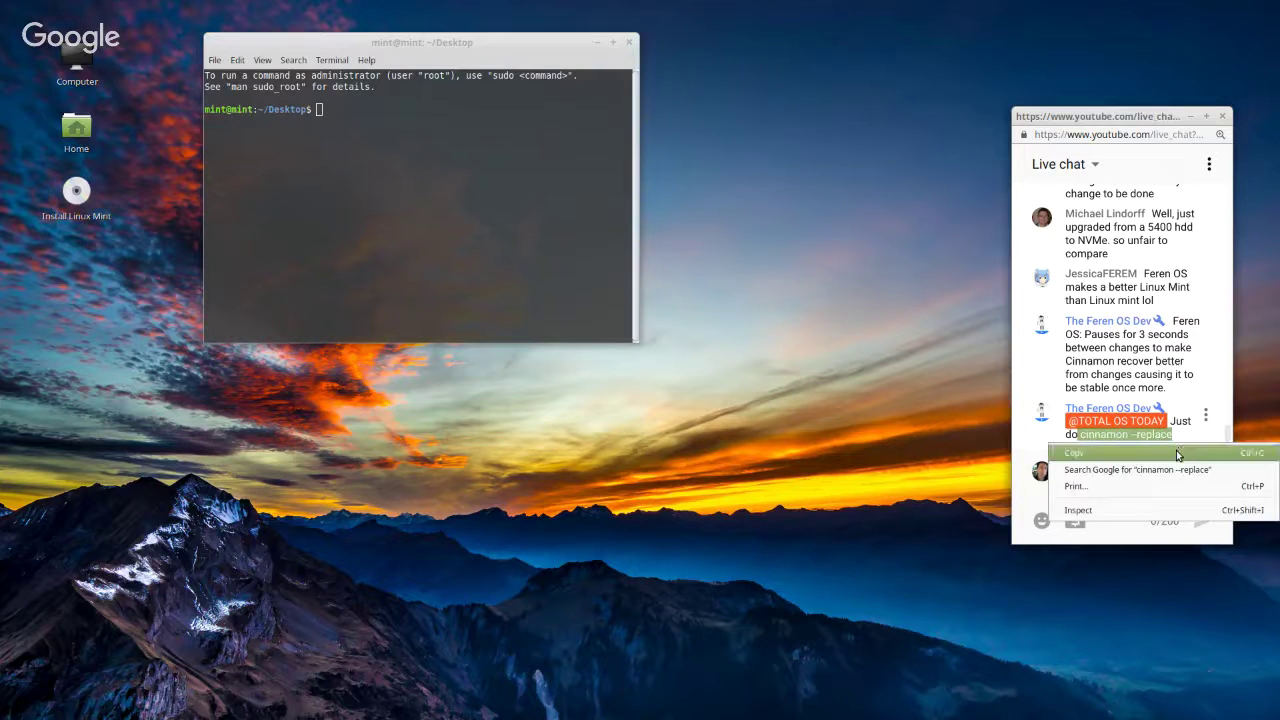
click(1177, 457)
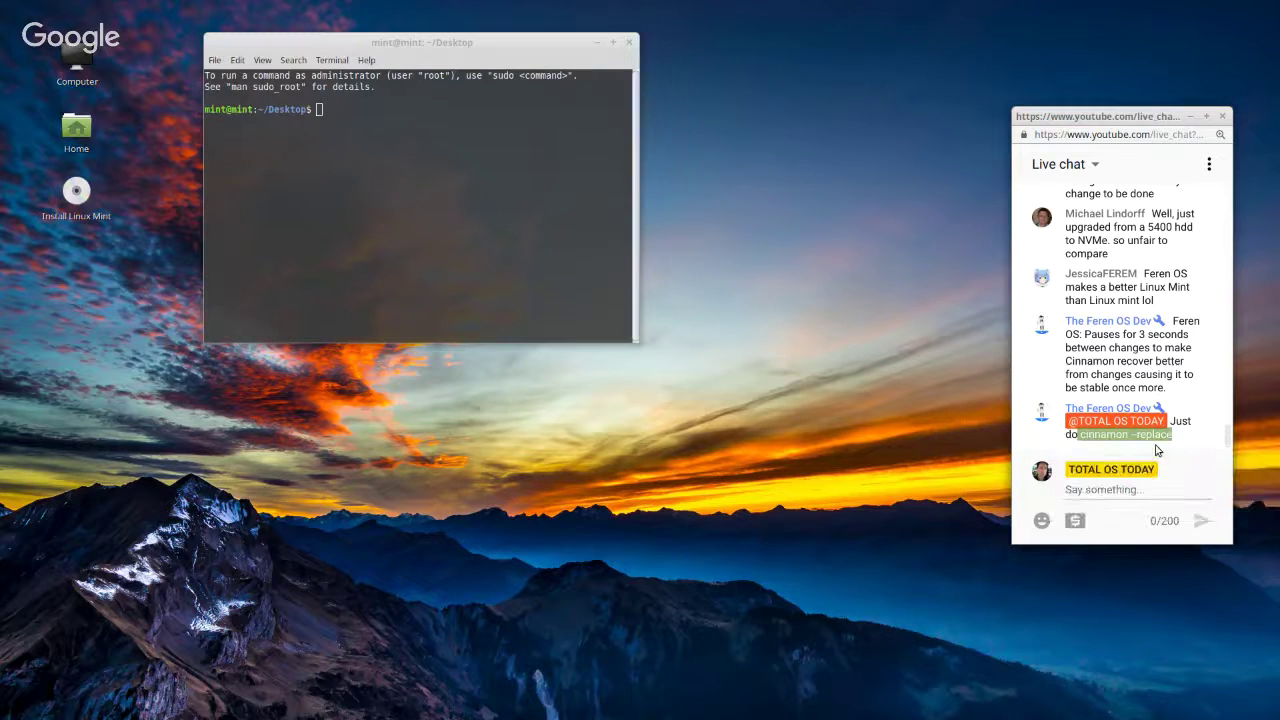
- Paste and run cinnamon --replace in the terminal, and close the terminal along with its running process
right_click(348, 117)
click(390, 195)
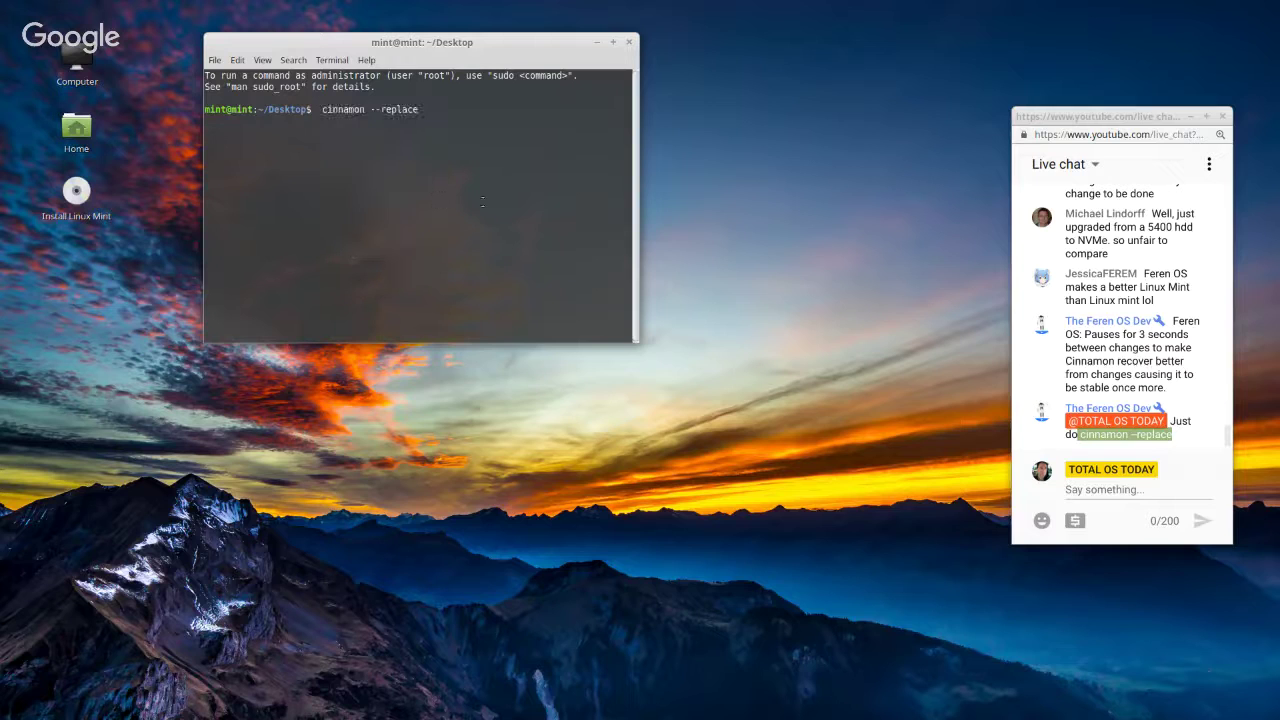
key(Return)
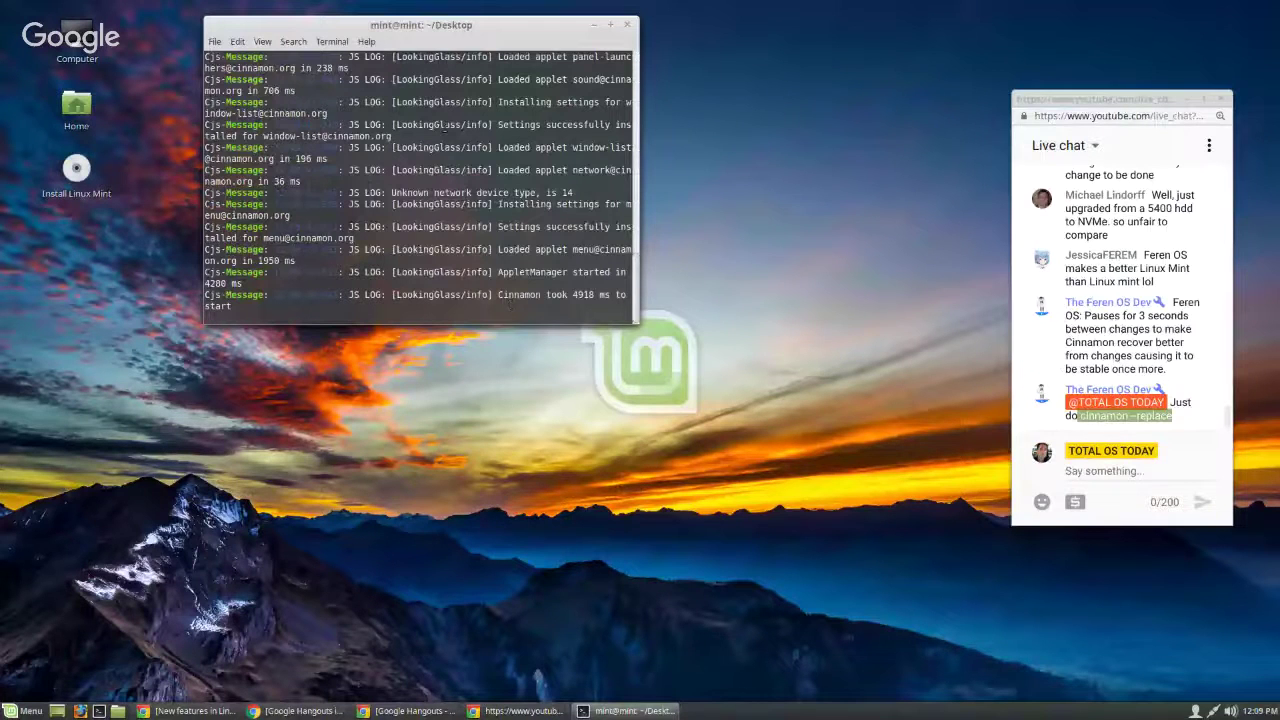
click(627, 24)
click(546, 227)
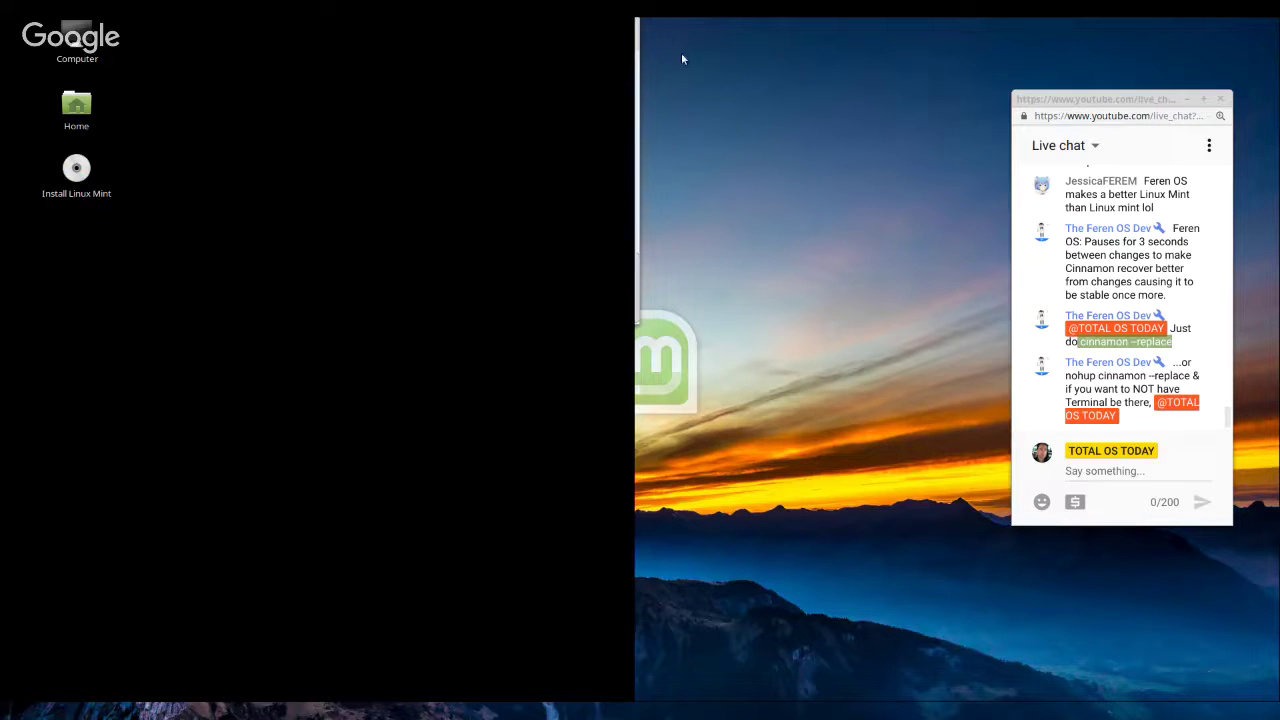
- Open a terminal from the desktop again and paste cinnamon --replace at its prompt without running it
right_click(334, 163)
click(357, 131)
right_click(357, 132)
click(405, 234)
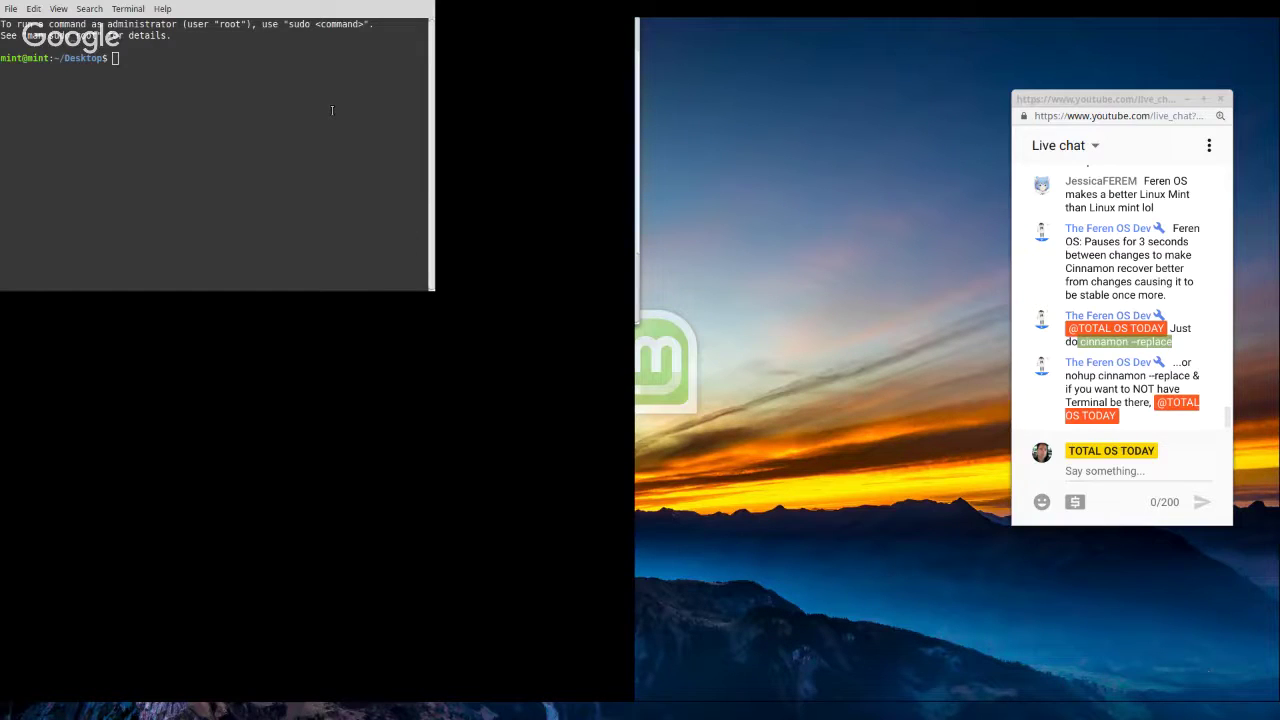
right_click(206, 60)
click(244, 143)
- Shift the terminal window back and forth across the broken desktop to demonstrate how it redraws
drag(262, 8, 571, 63)
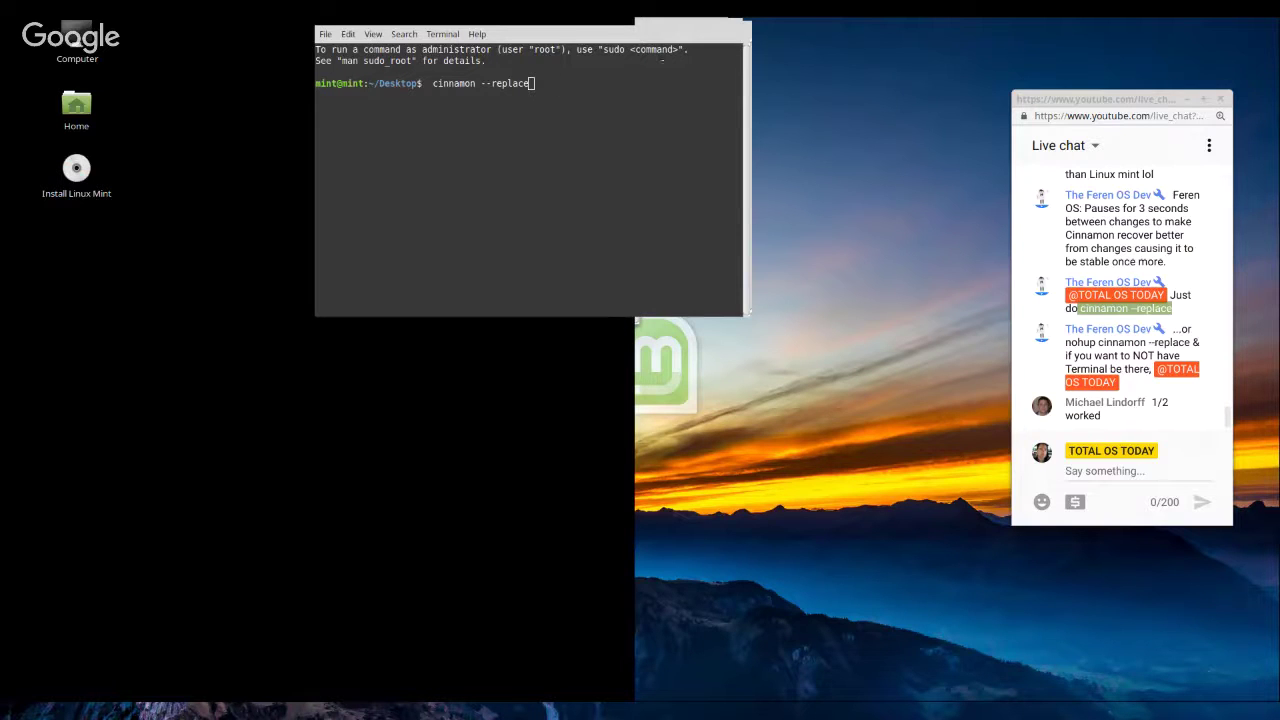
drag(702, 42, 784, 120)
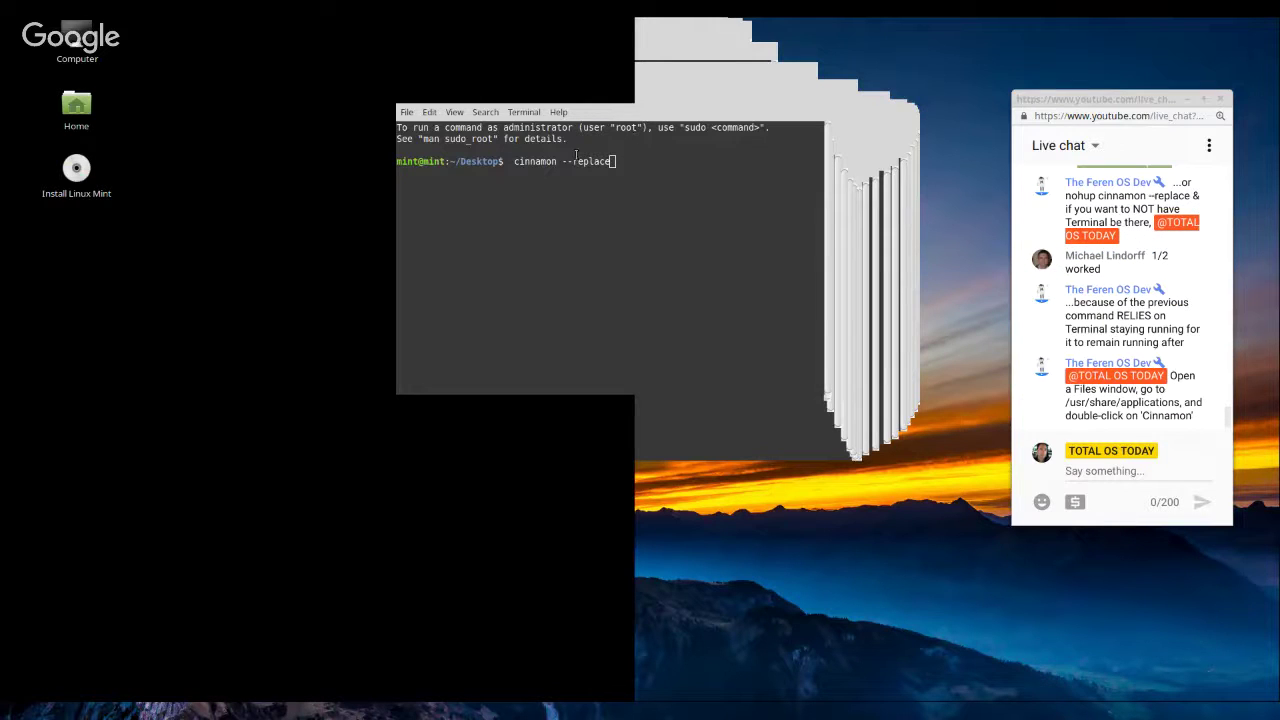
double_click(614, 161)
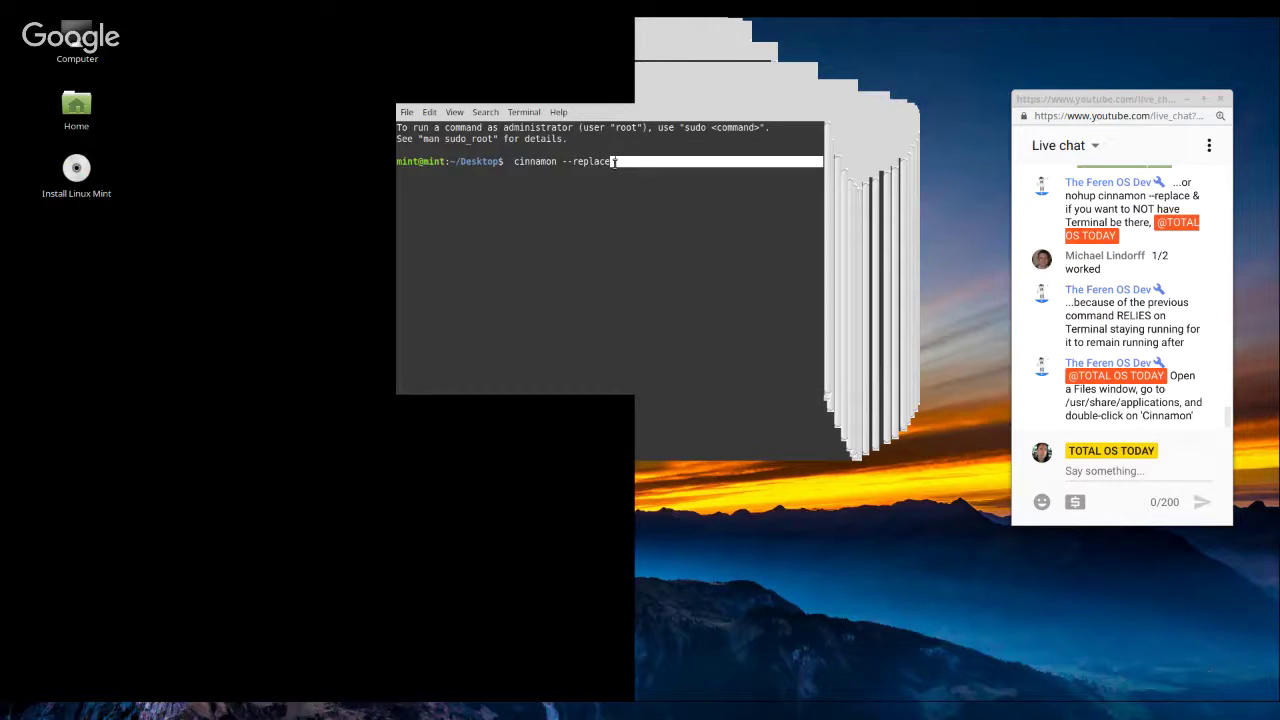
drag(719, 112, 520, 94)
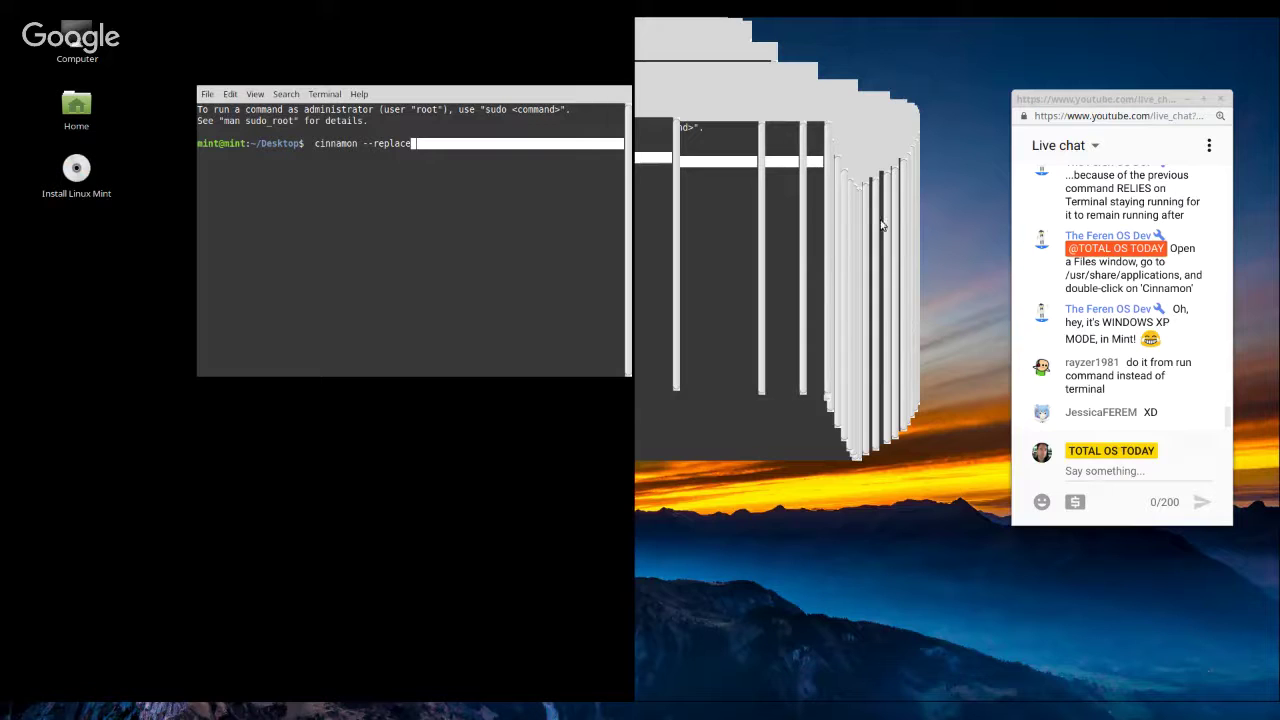
drag(580, 101, 756, 142)
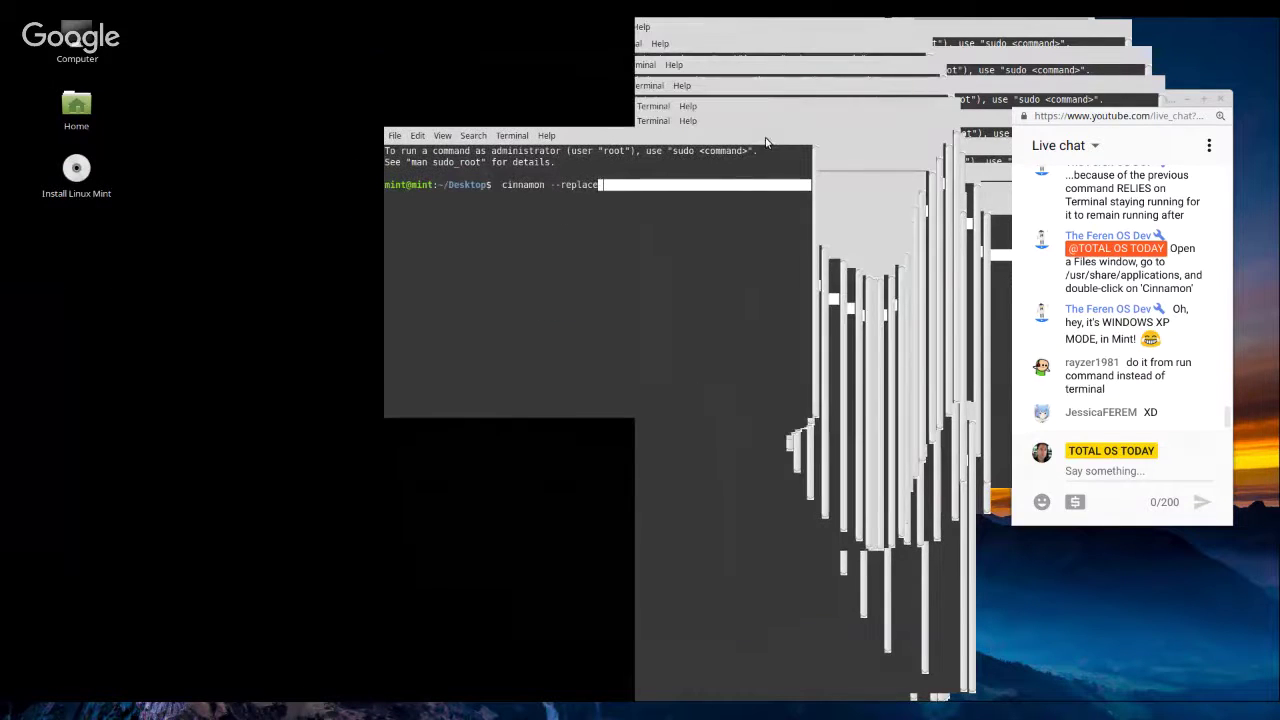
click(1140, 115)
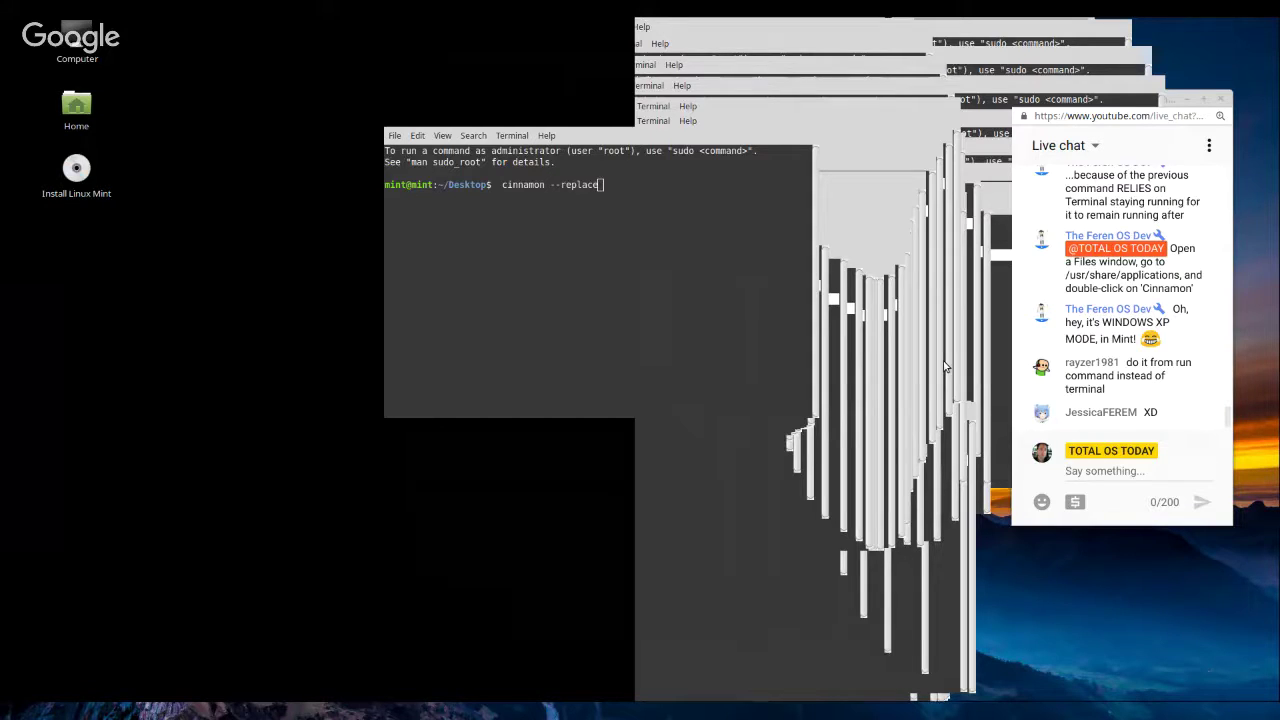
drag(664, 140, 655, 110)
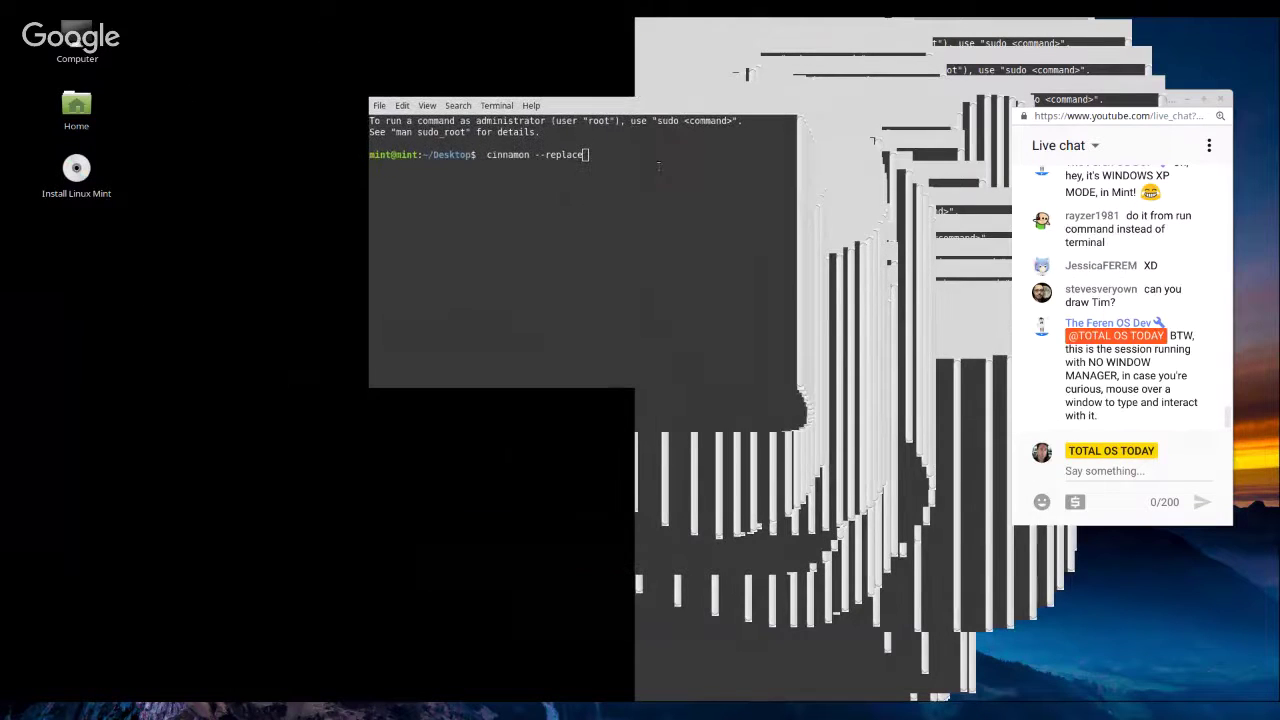
- Try to open a new window from the terminal, and move the existing terminal back toward the desktop icons
right_click(643, 186)
click(631, 166)
drag(607, 111, 537, 125)
right_click(564, 184)
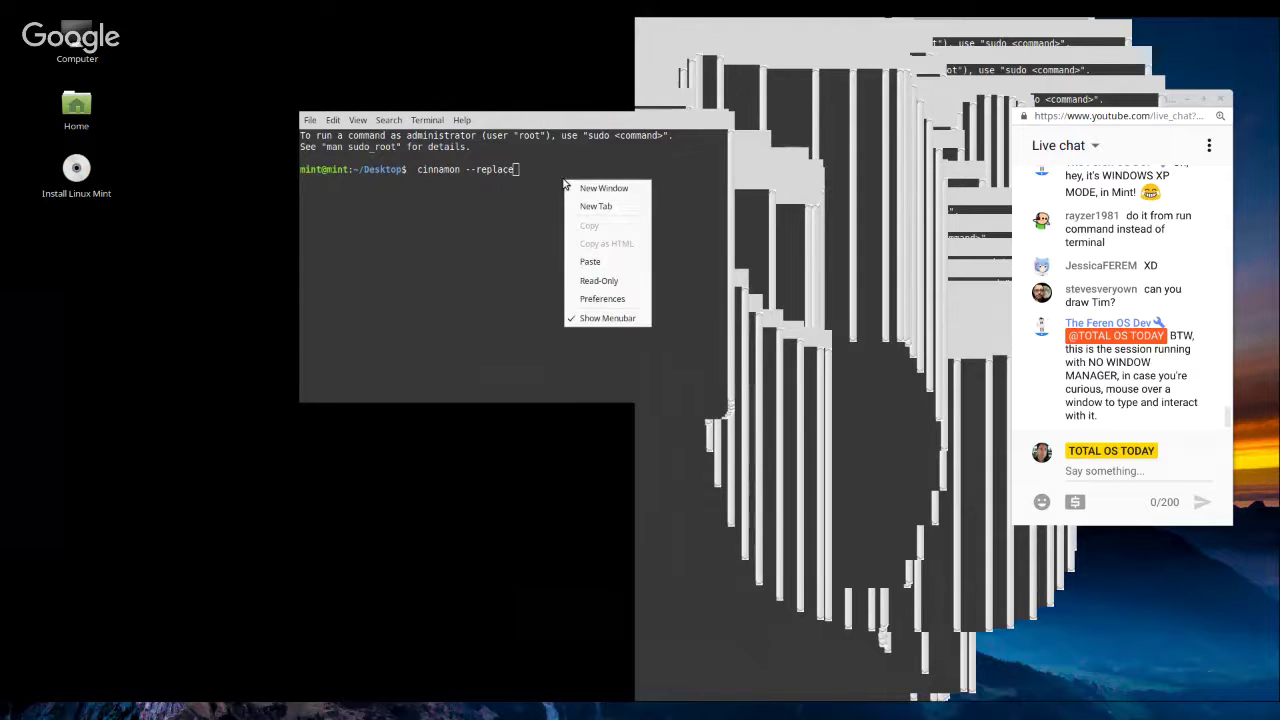
click(606, 188)
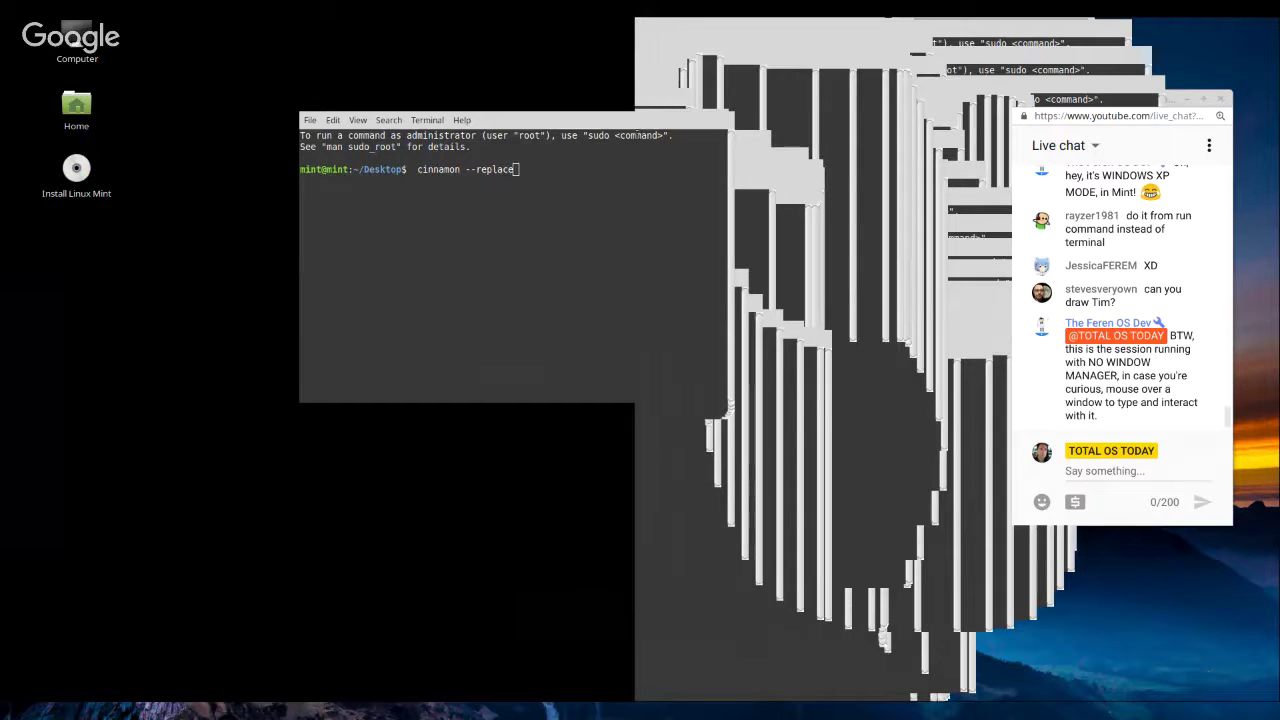
drag(624, 125, 527, 139)
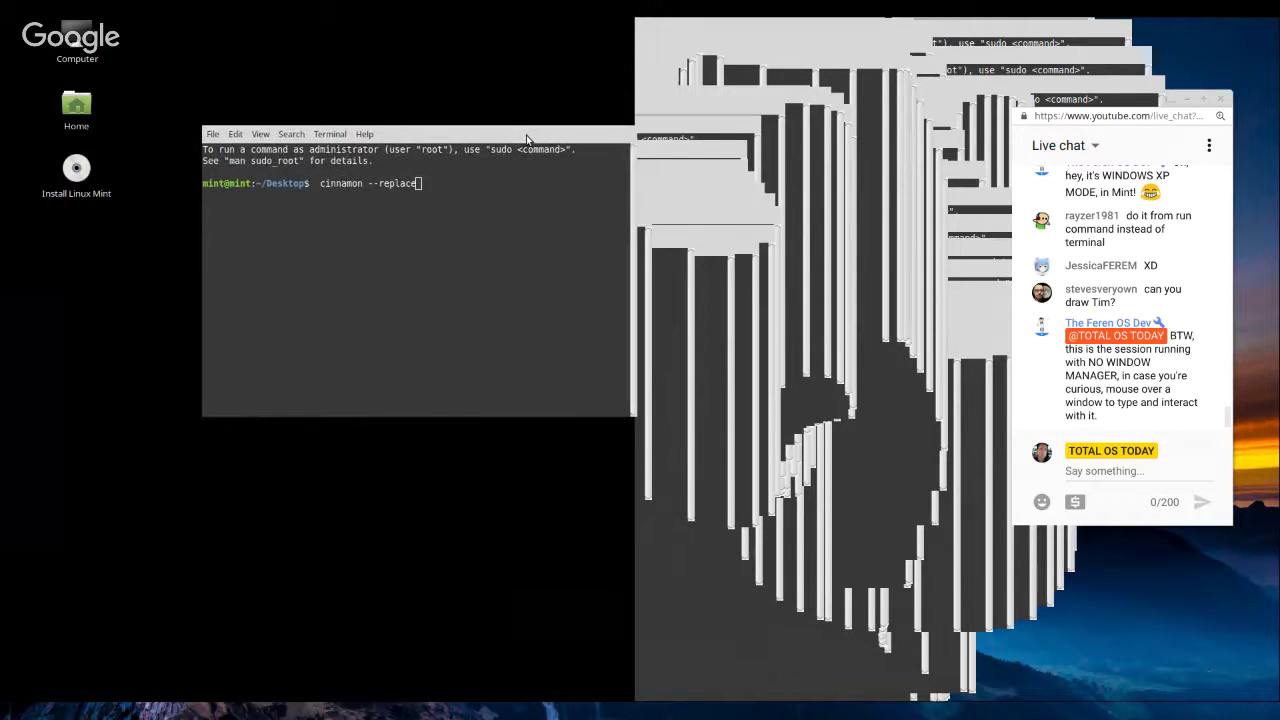
- Open the Home folder and close it again, and shift the terminal window slightly up toward the desktop icons
double_click(78, 104)
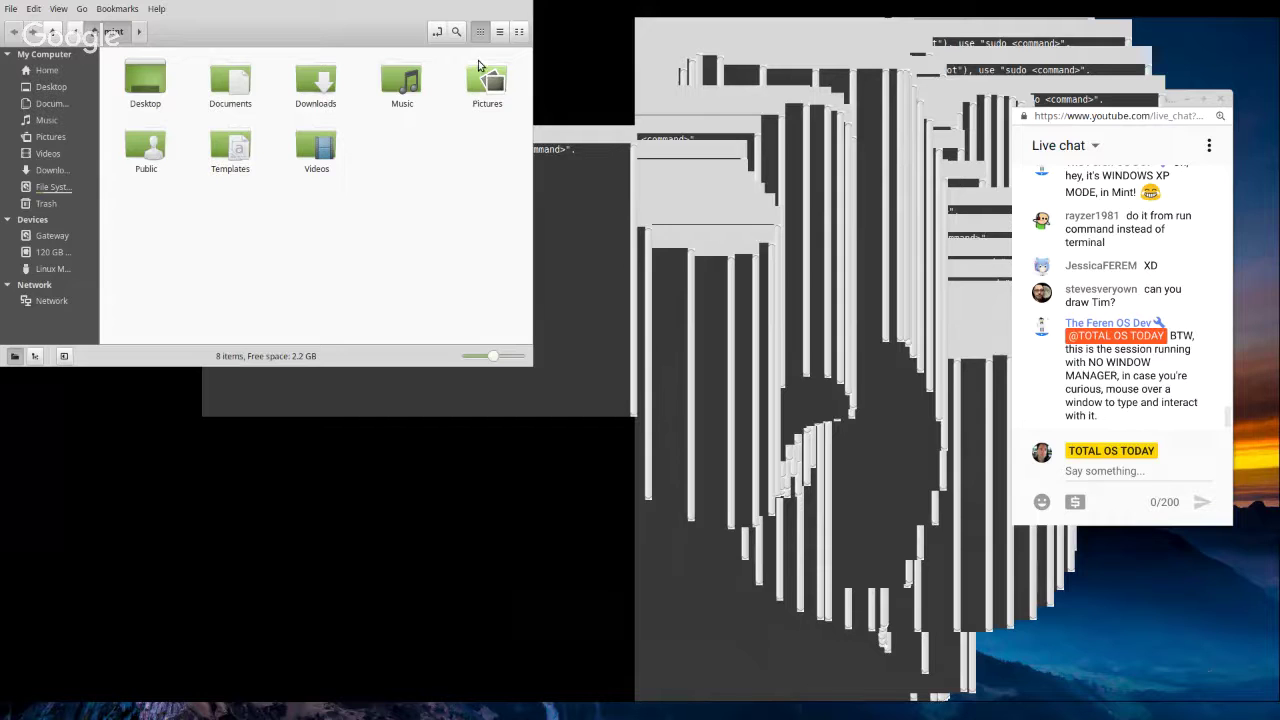
click(9, 9)
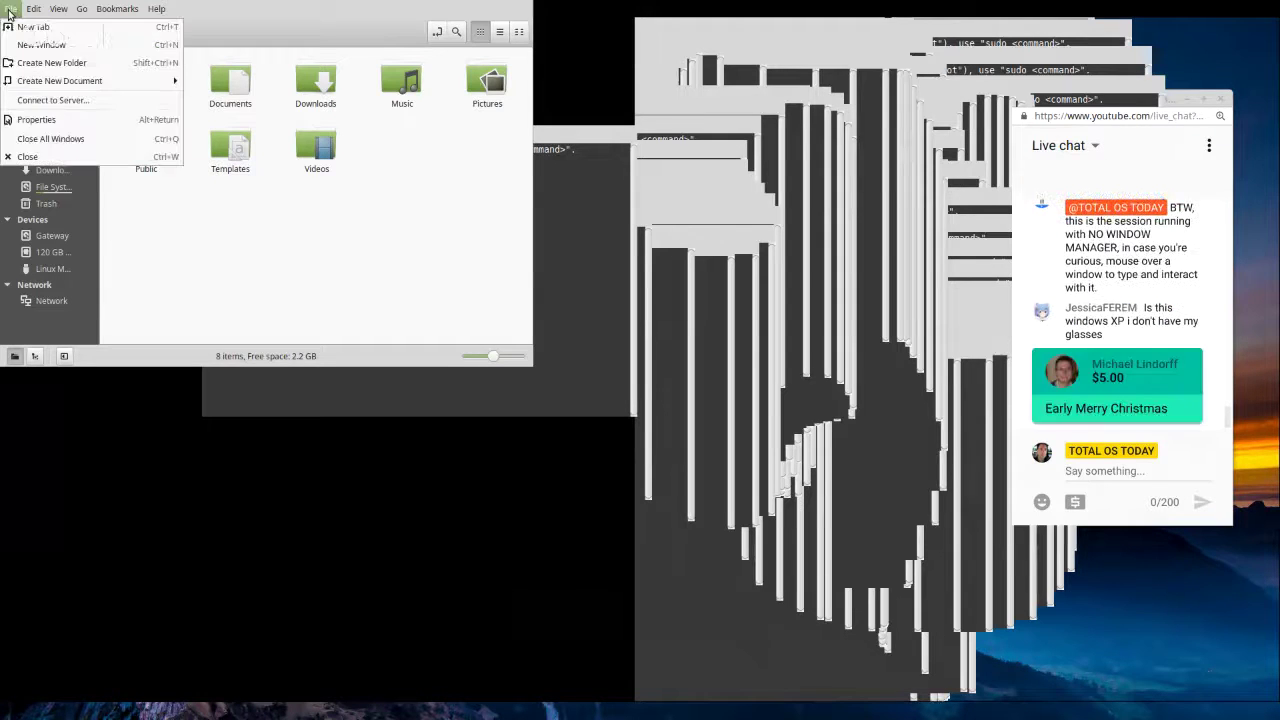
click(50, 160)
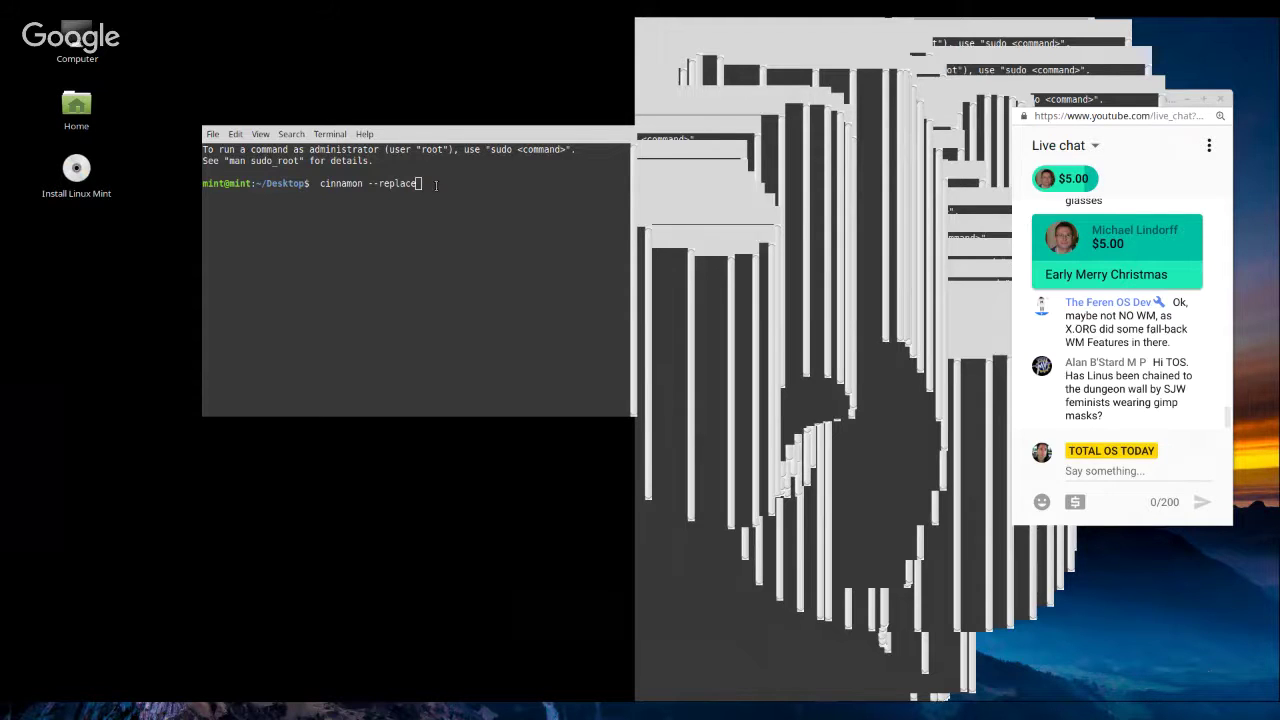
double_click(436, 184)
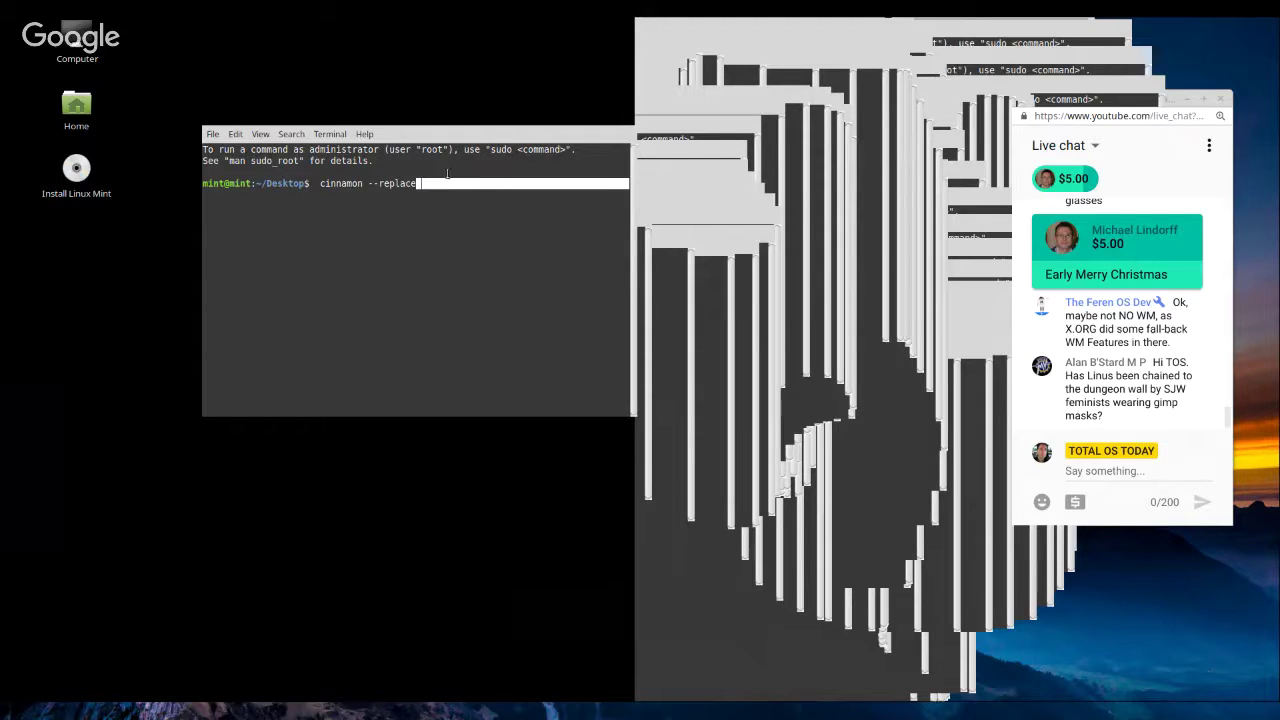
drag(496, 135, 476, 108)
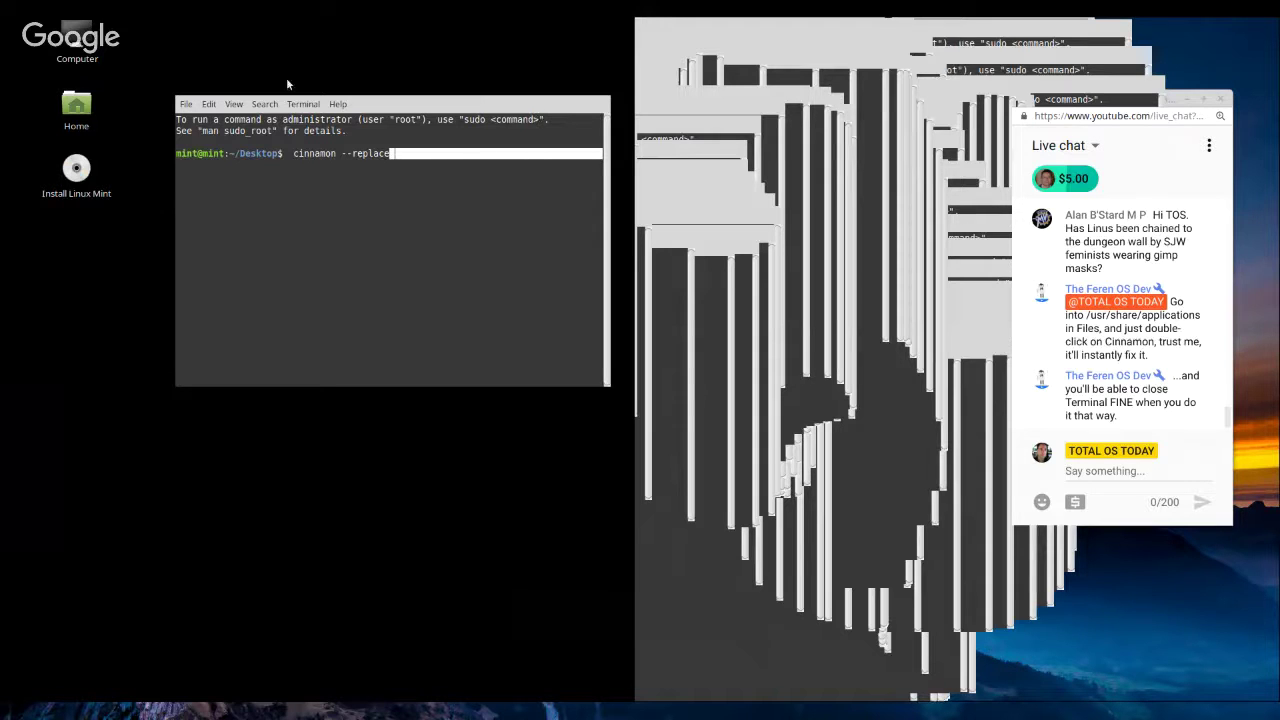
- Open the Home folder, look through the File System root for the usr folder, and close the file manager window
double_click(75, 112)
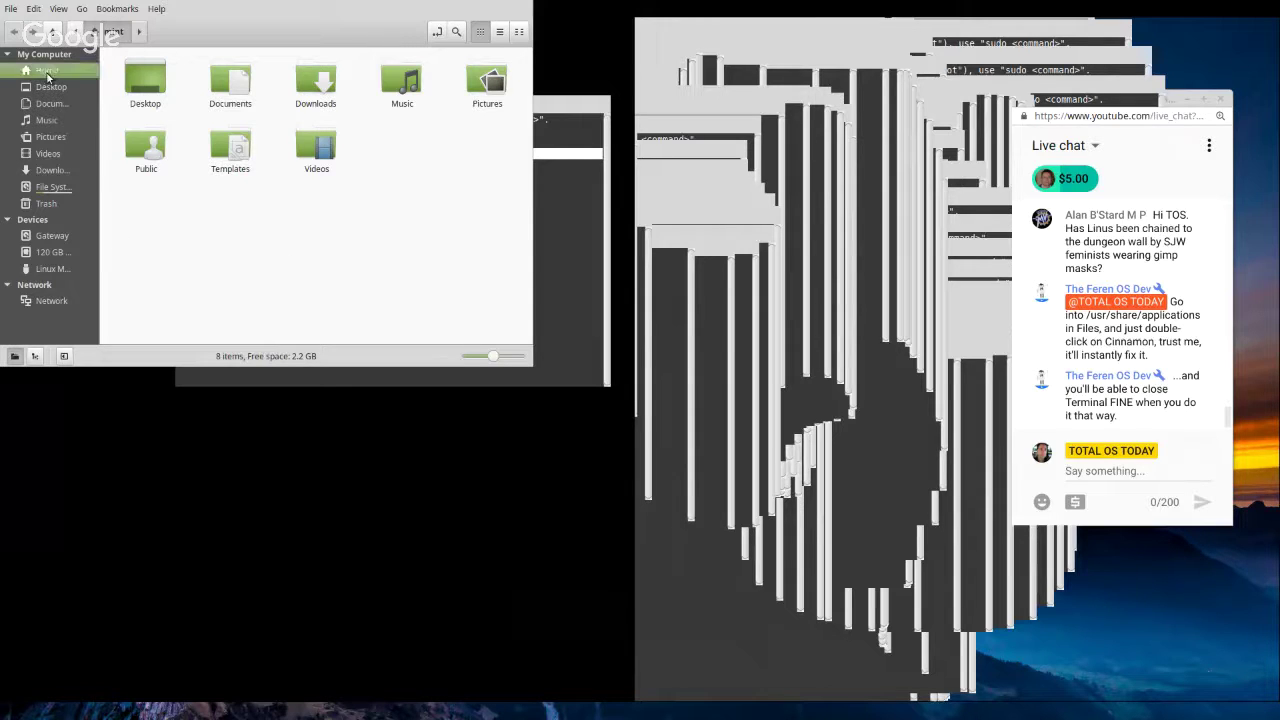
click(65, 187)
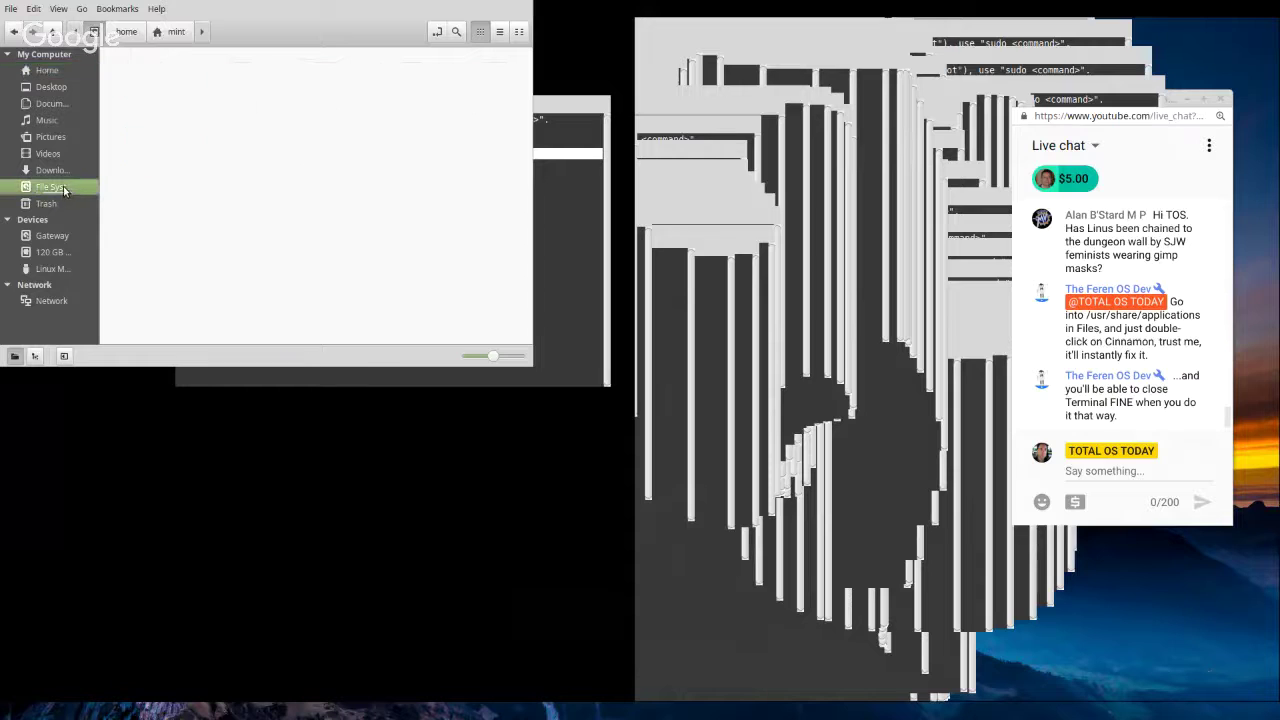
scroll(370, 220, down, 1)
scroll(370, 220, up, 1)
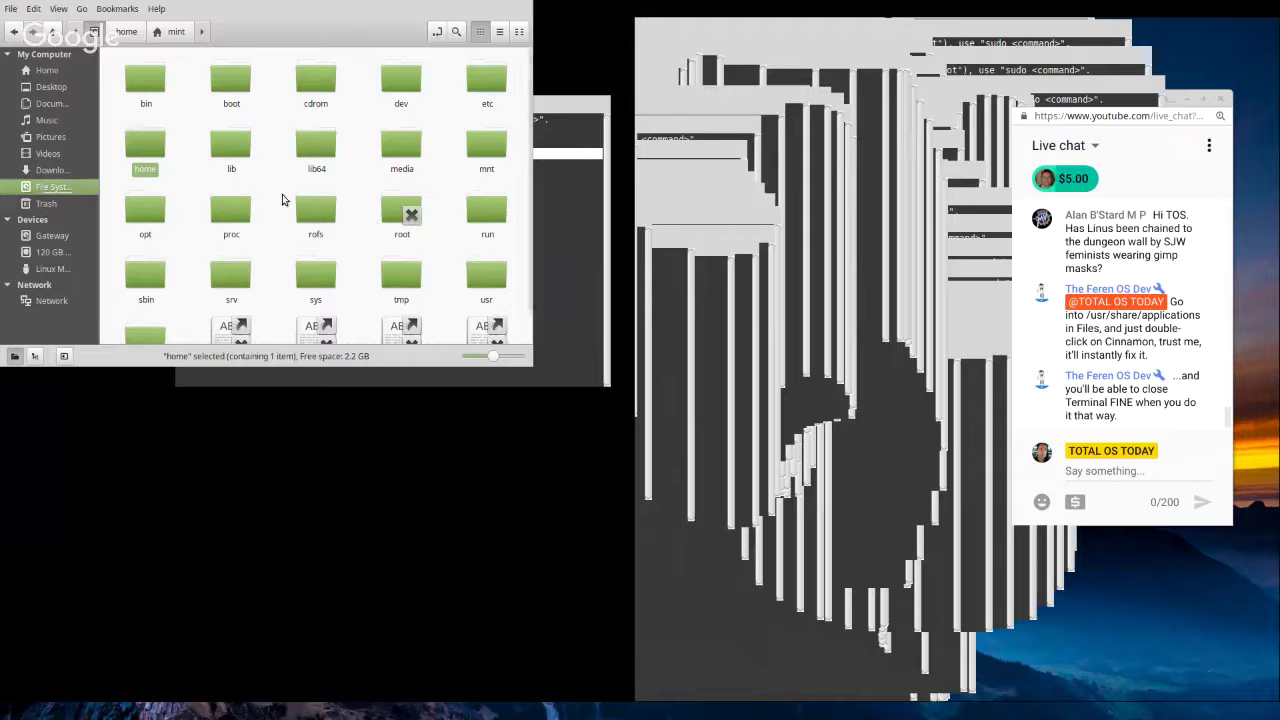
scroll(330, 150, down, 1)
click(10, 9)
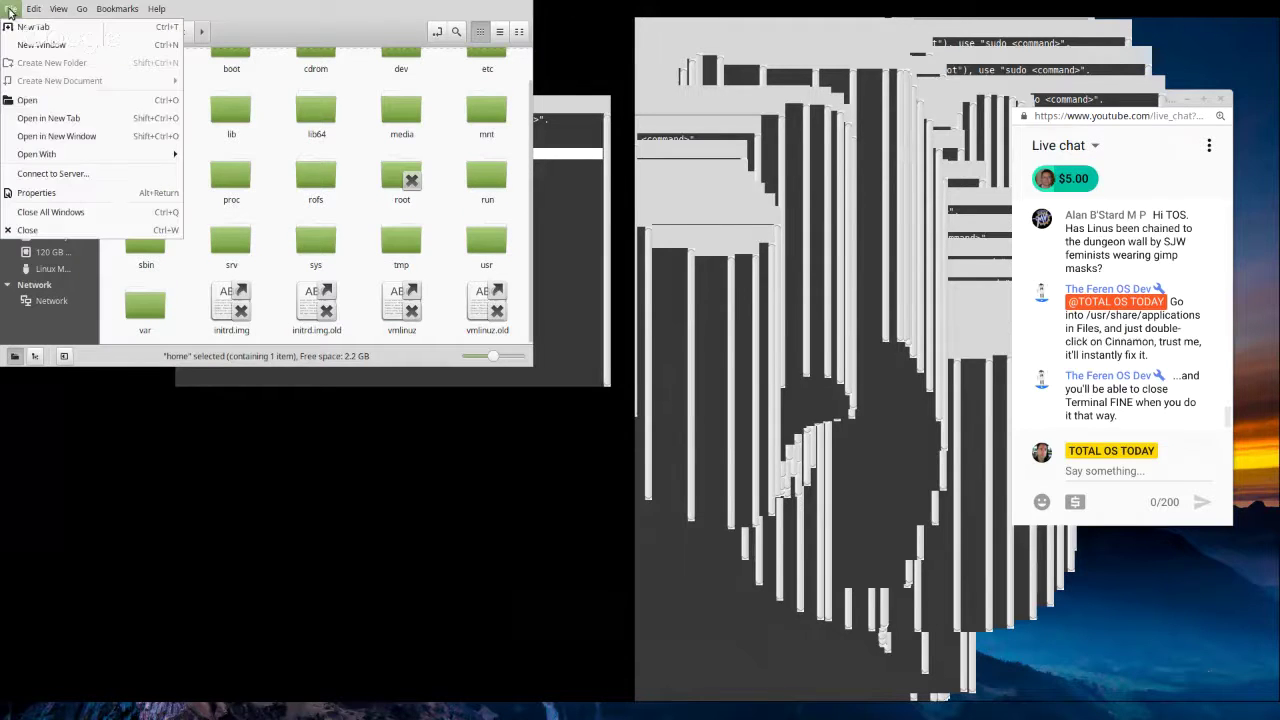
click(63, 230)
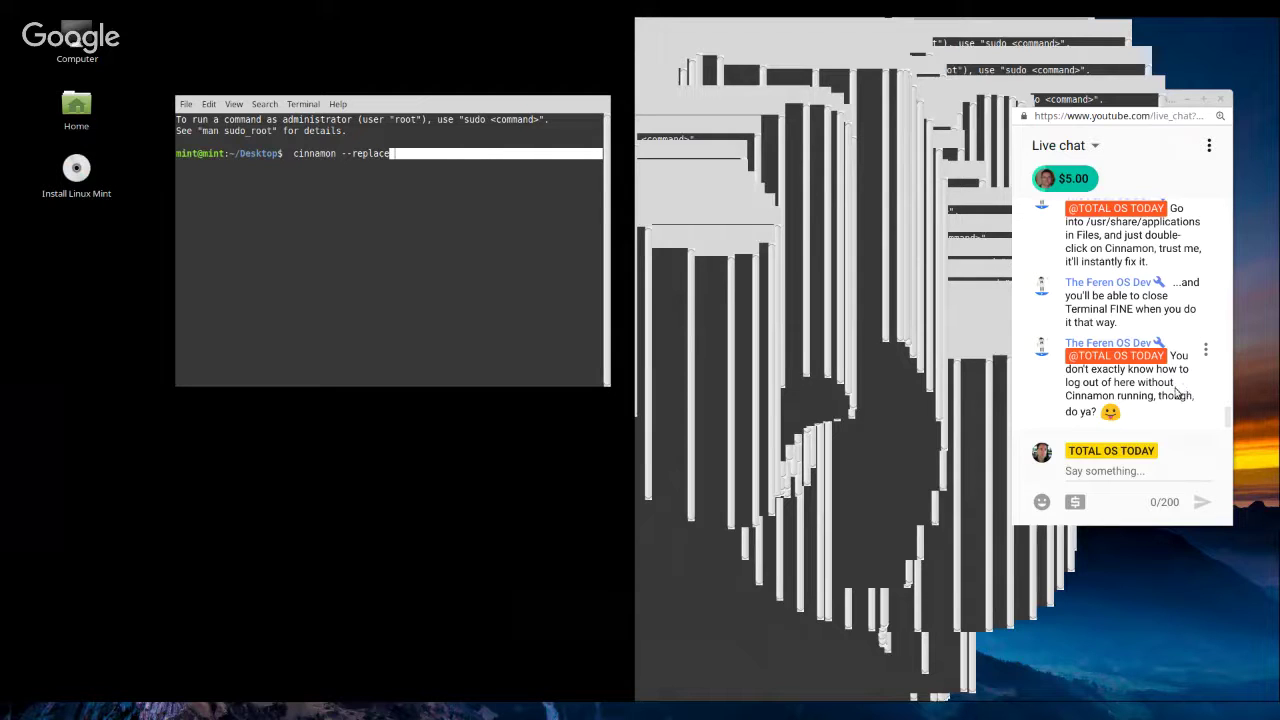
- Highlight the cinnamon --replace command at the terminal prompt, and shift the terminal window slightly away from the desktop icons
click(483, 151)
drag(440, 153, 344, 153)
click(425, 146)
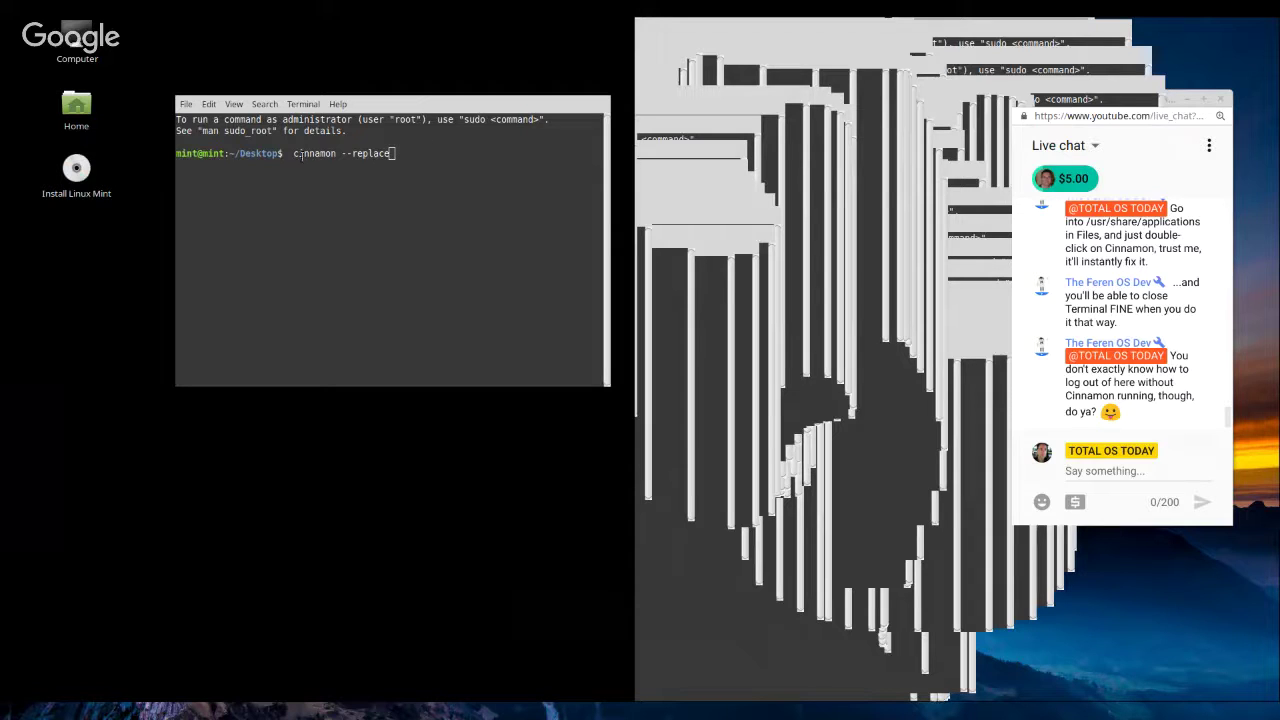
drag(292, 153, 422, 167)
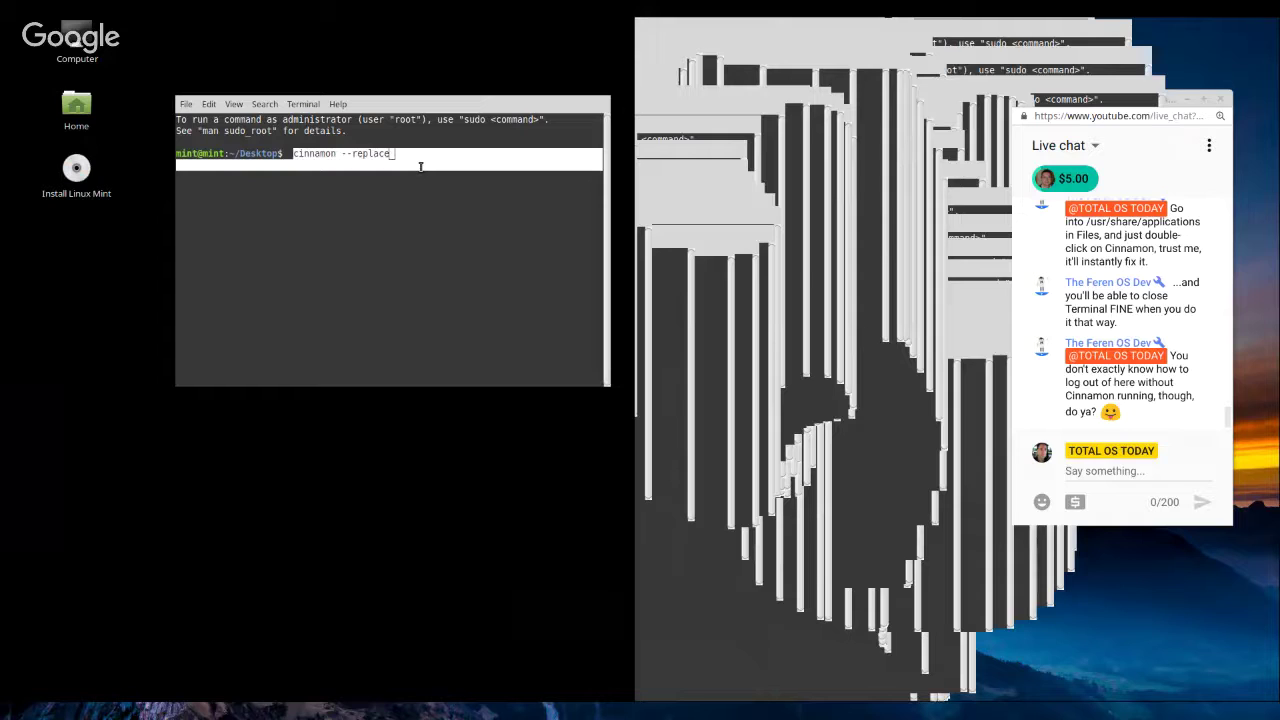
drag(444, 106, 472, 108)
click(466, 155)
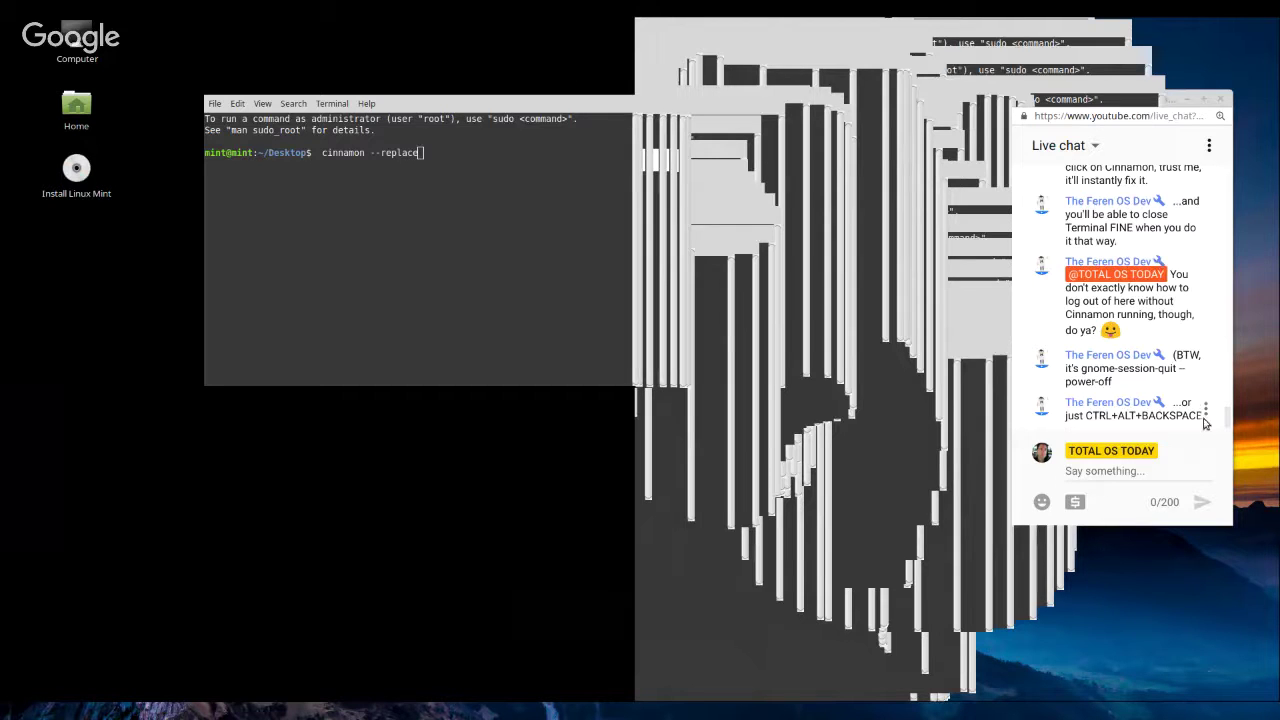
- Shift the terminal window around over the broken desktop and bring it back beside the desktop icons
drag(484, 103, 492, 81)
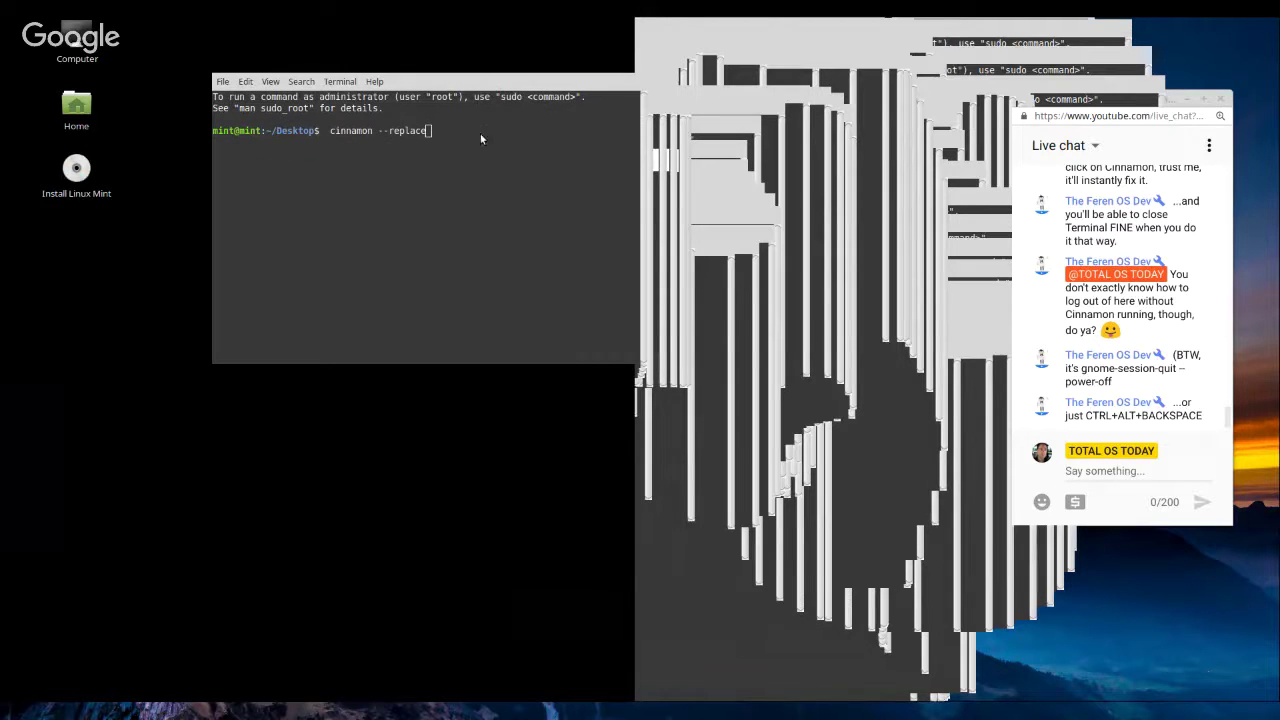
right_click(480, 133)
click(432, 352)
drag(519, 85, 563, 102)
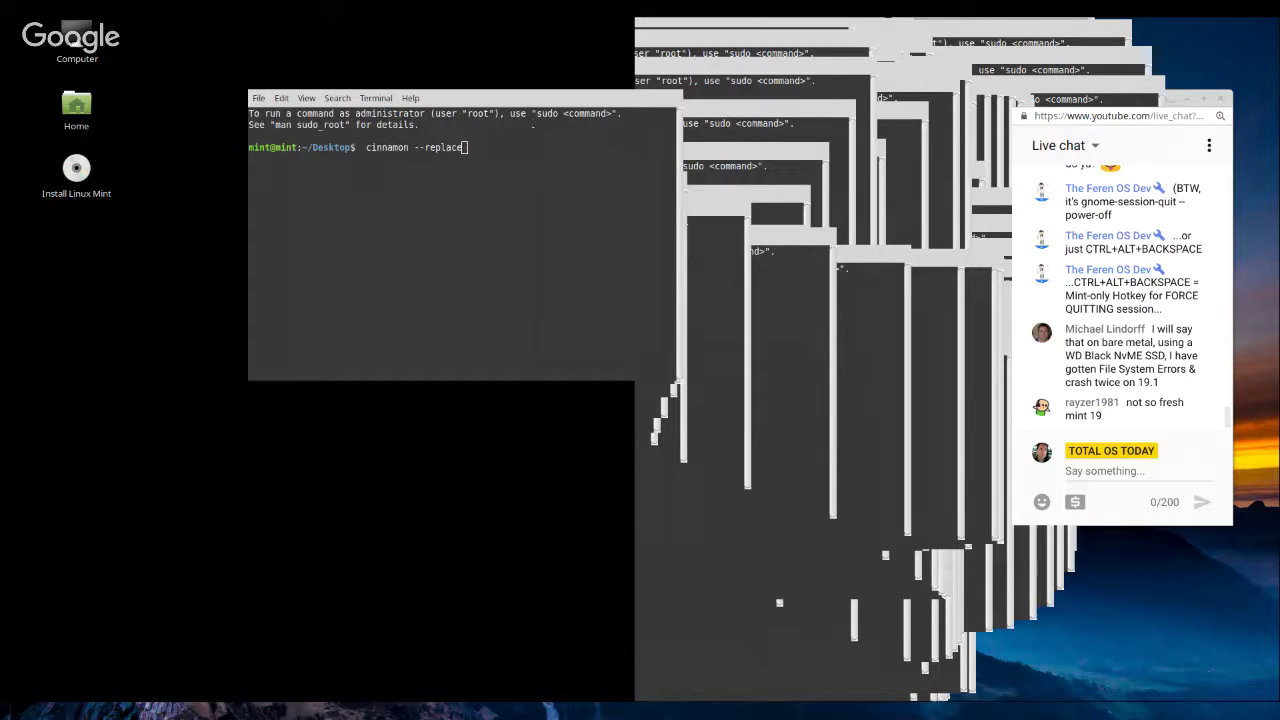
drag(588, 106, 539, 78)
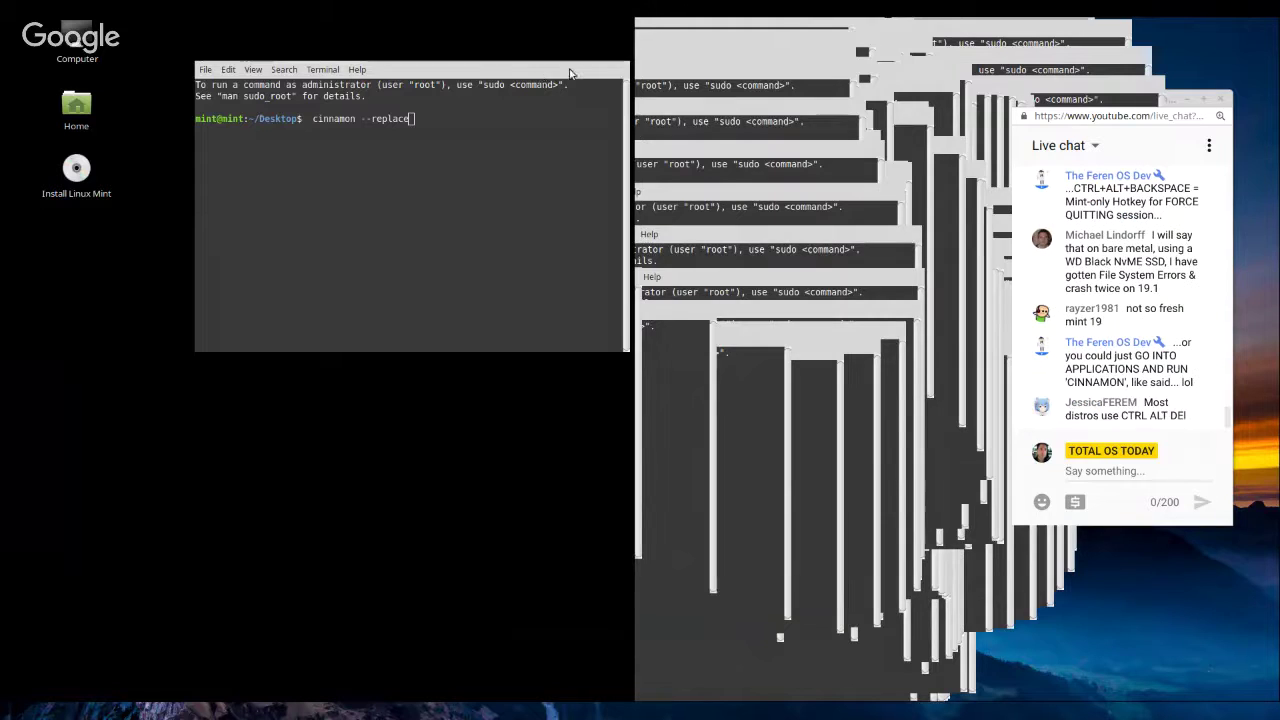
triple_click(421, 211)
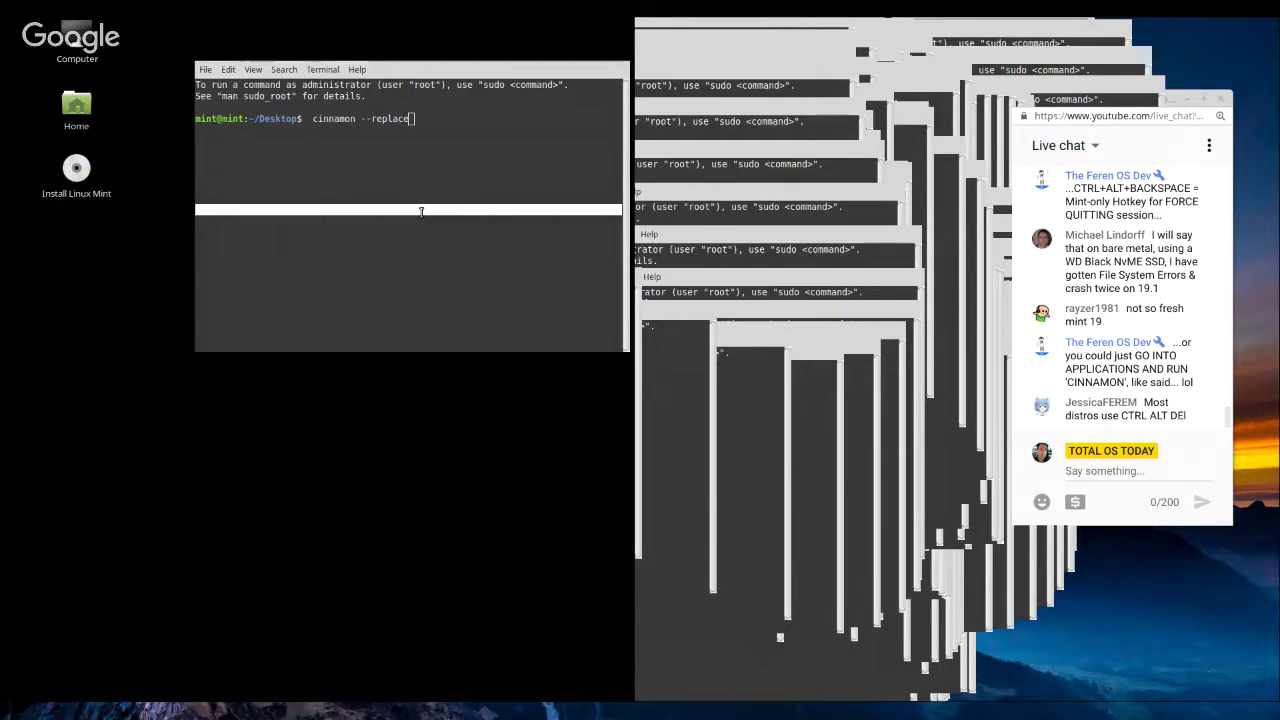
click(538, 201)
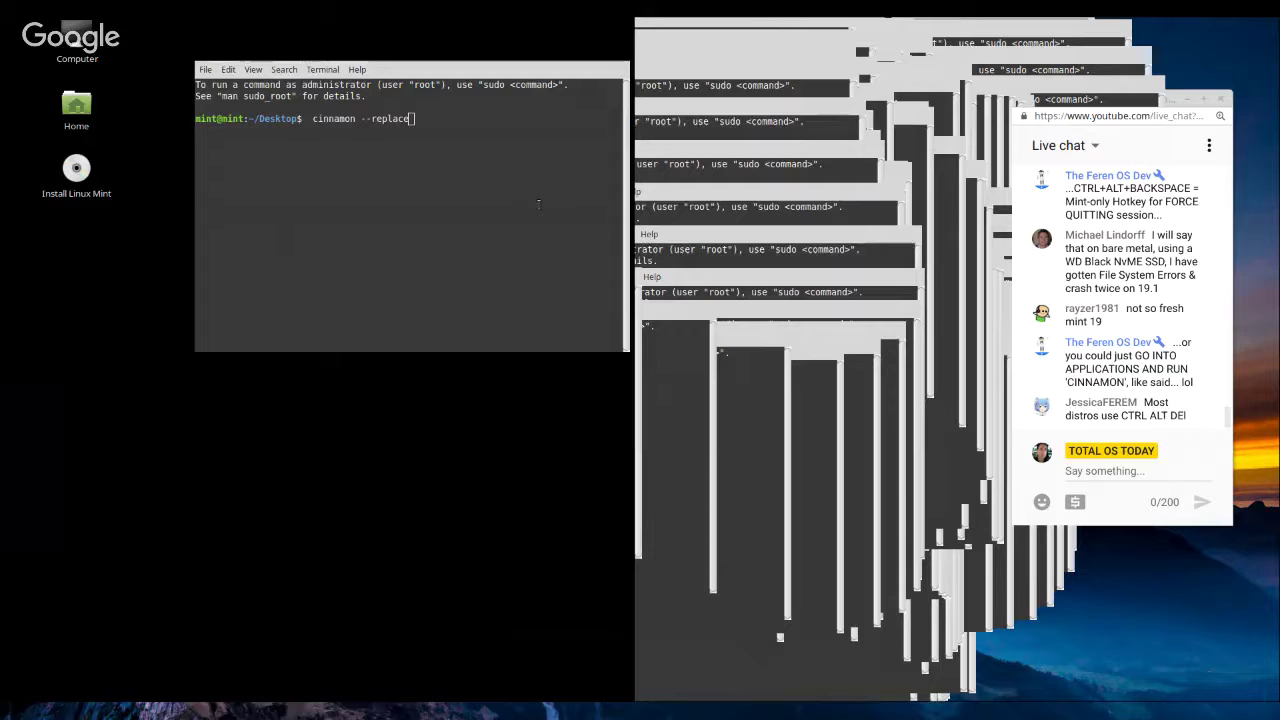
triple_click(539, 205)
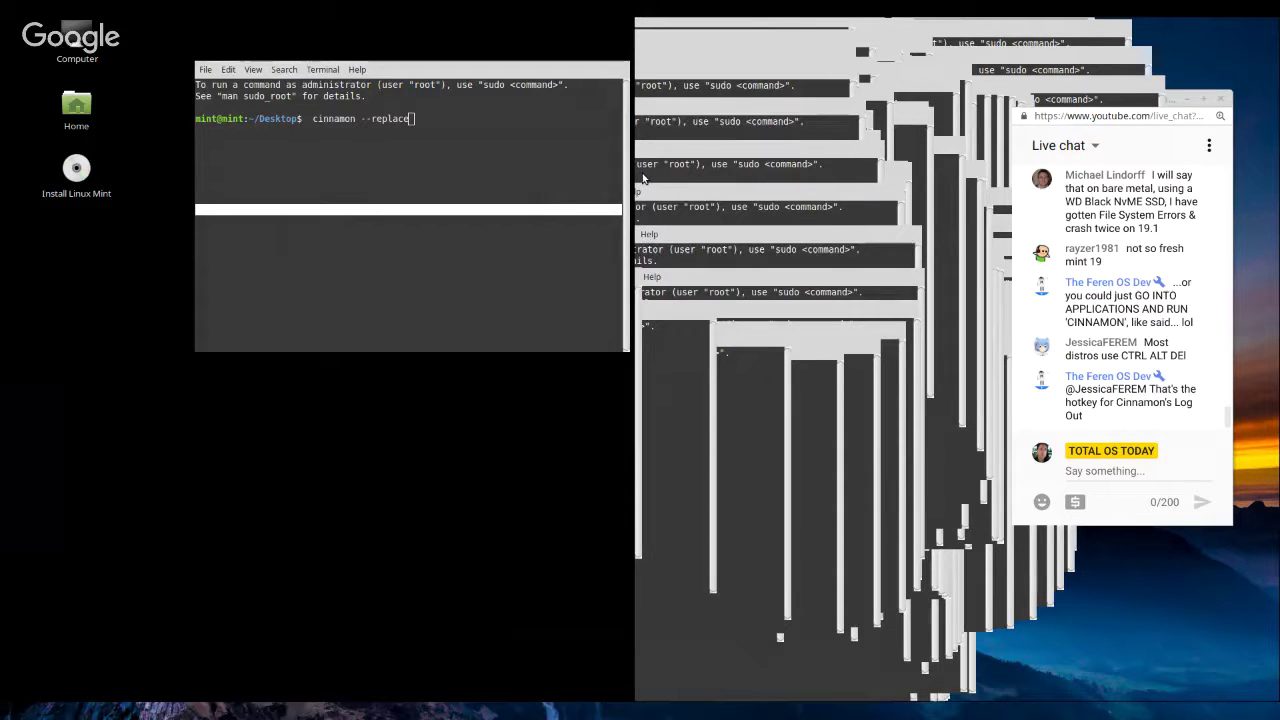
click(565, 224)
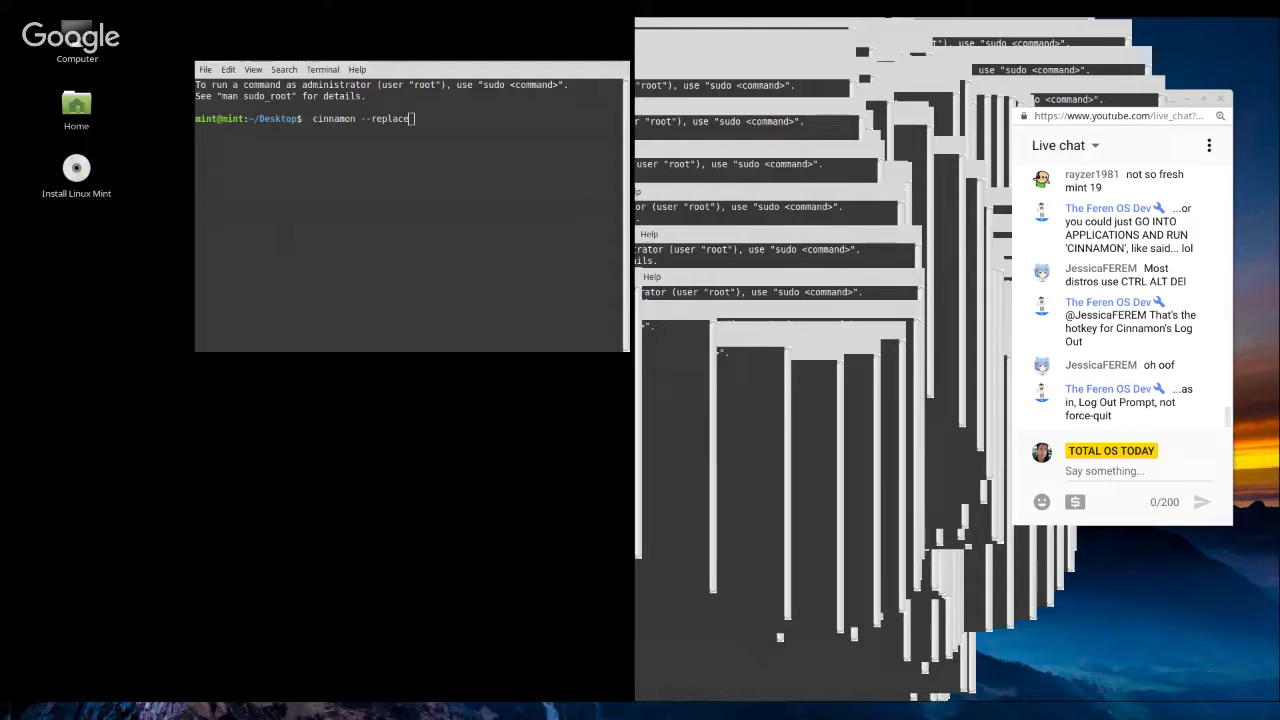
- Examine the commands offered in the desktop's context menu without choosing any of them
right_click(12, 2)
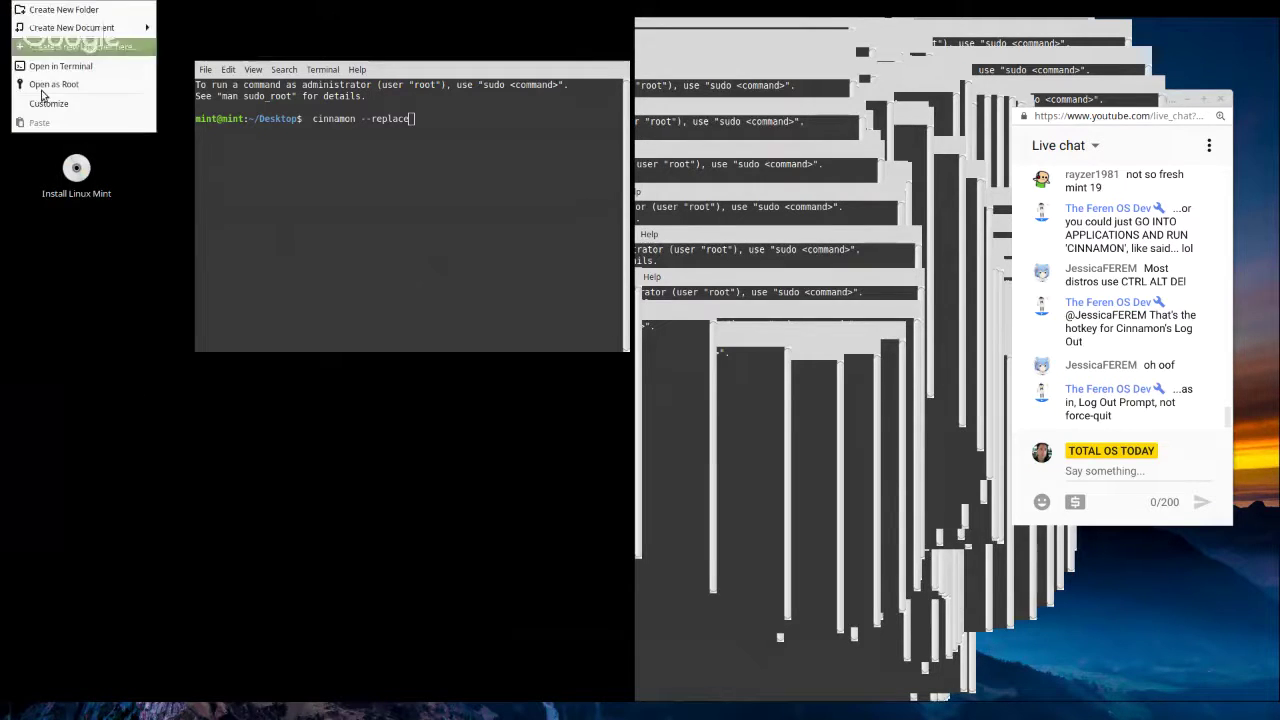
click(230, 430)
right_click(8, 4)
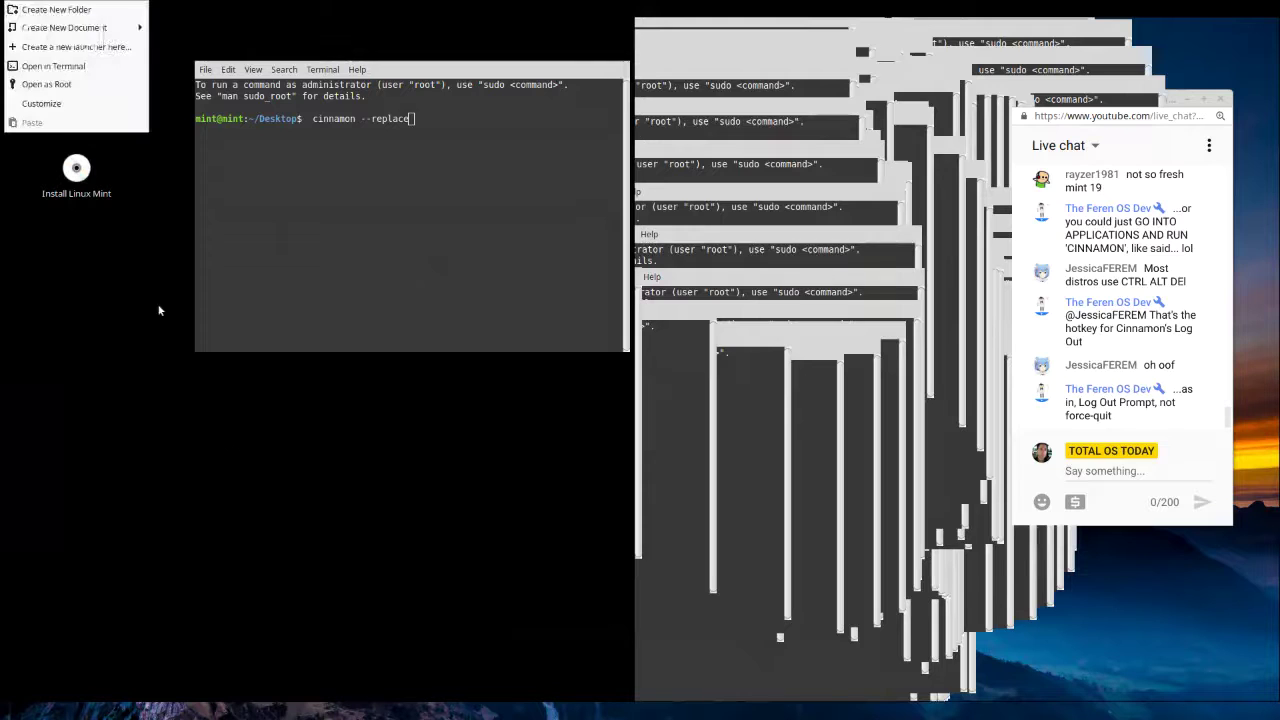
click(305, 522)
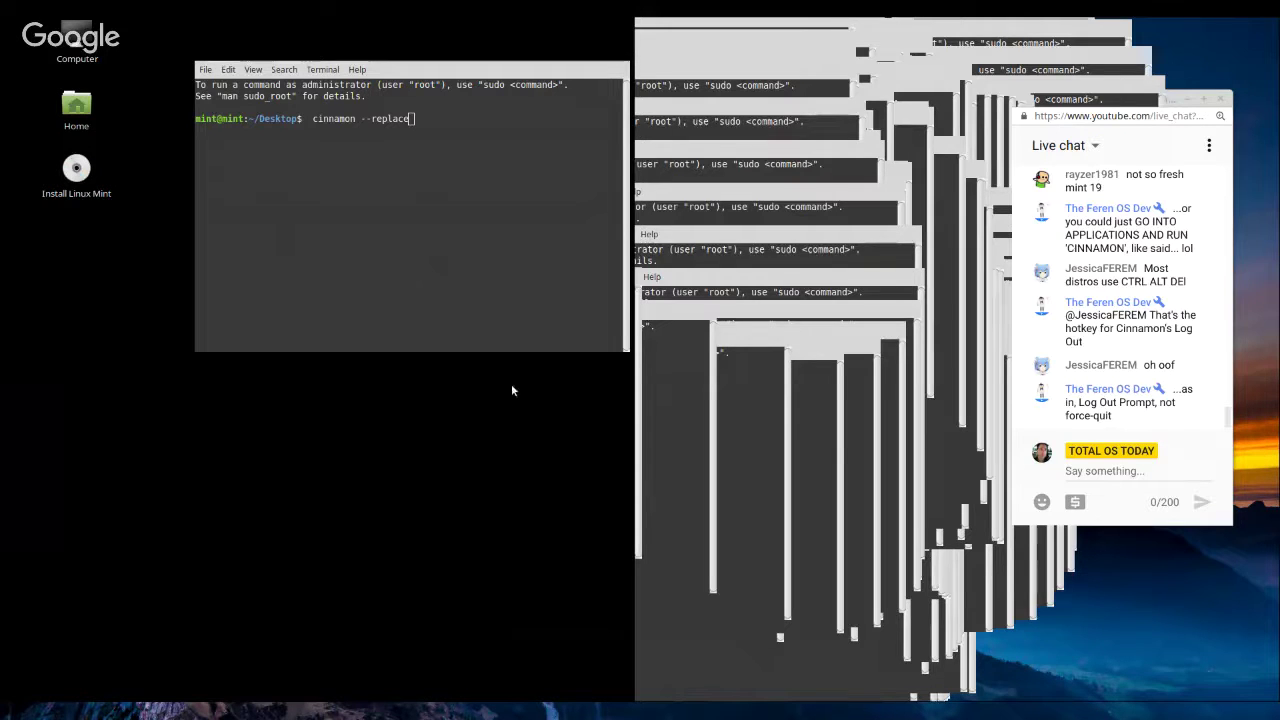
right_click(5, 6)
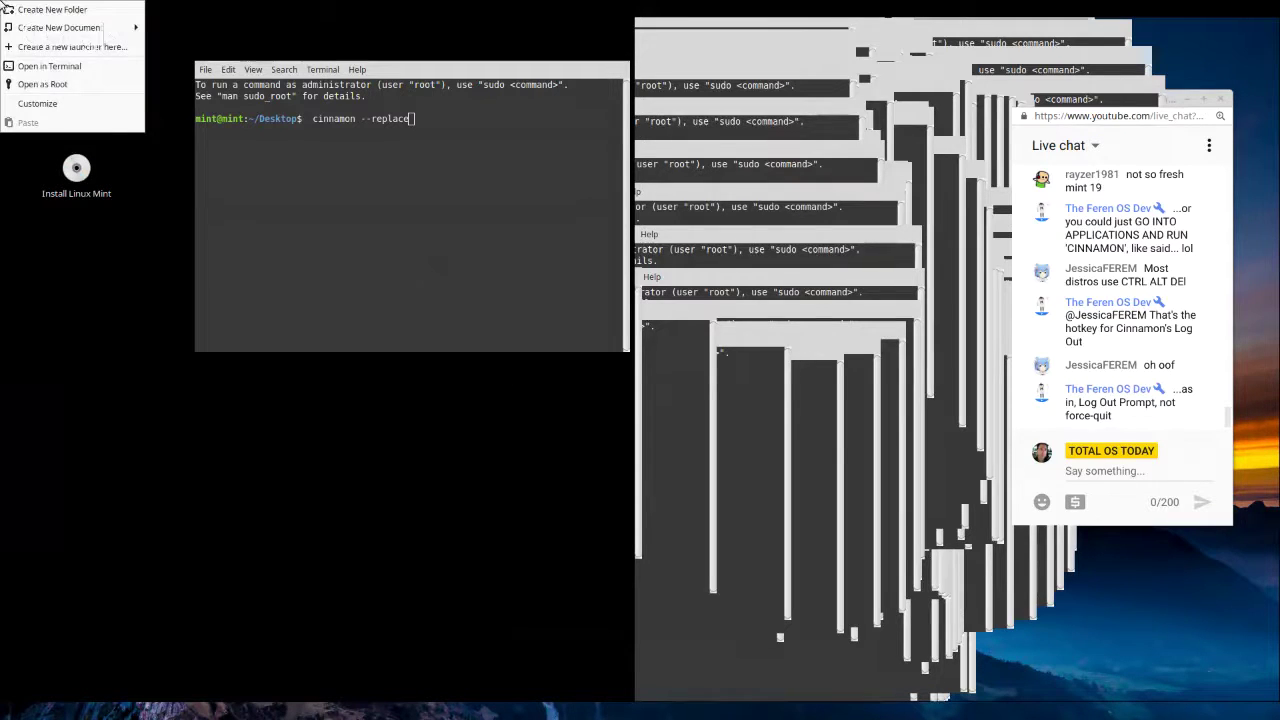
click(314, 484)
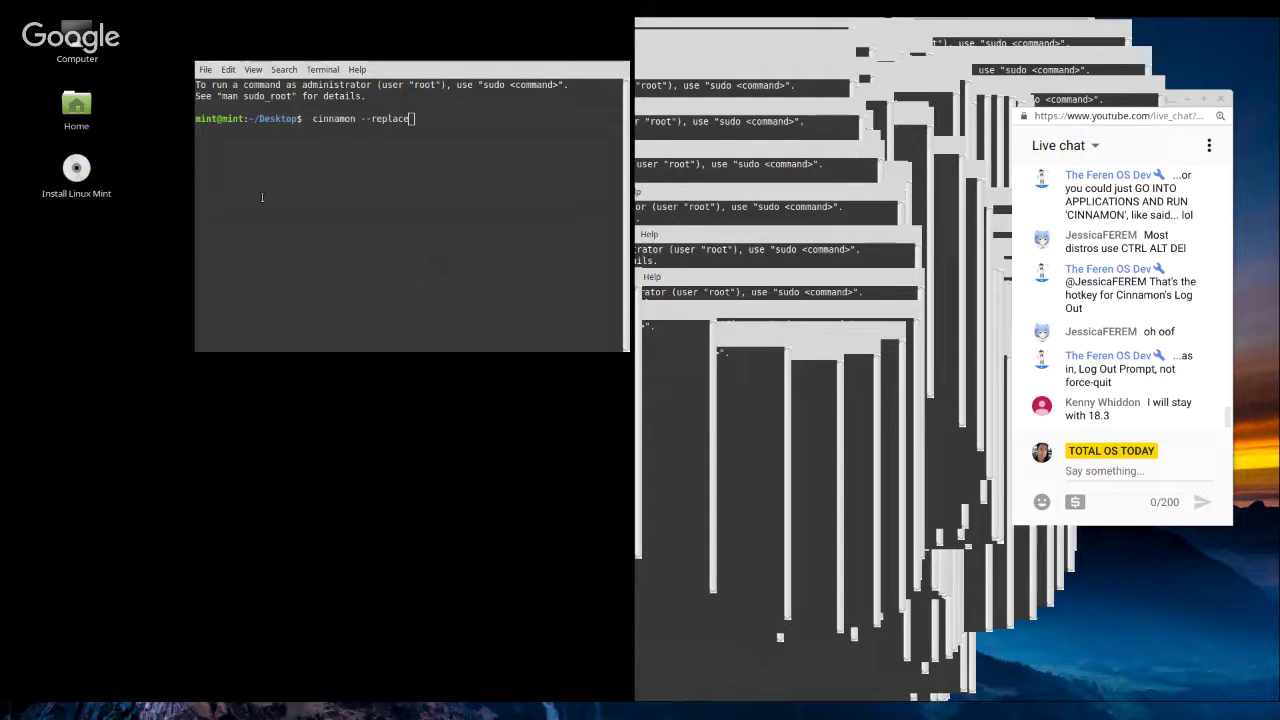
right_click(4, 6)
click(345, 415)
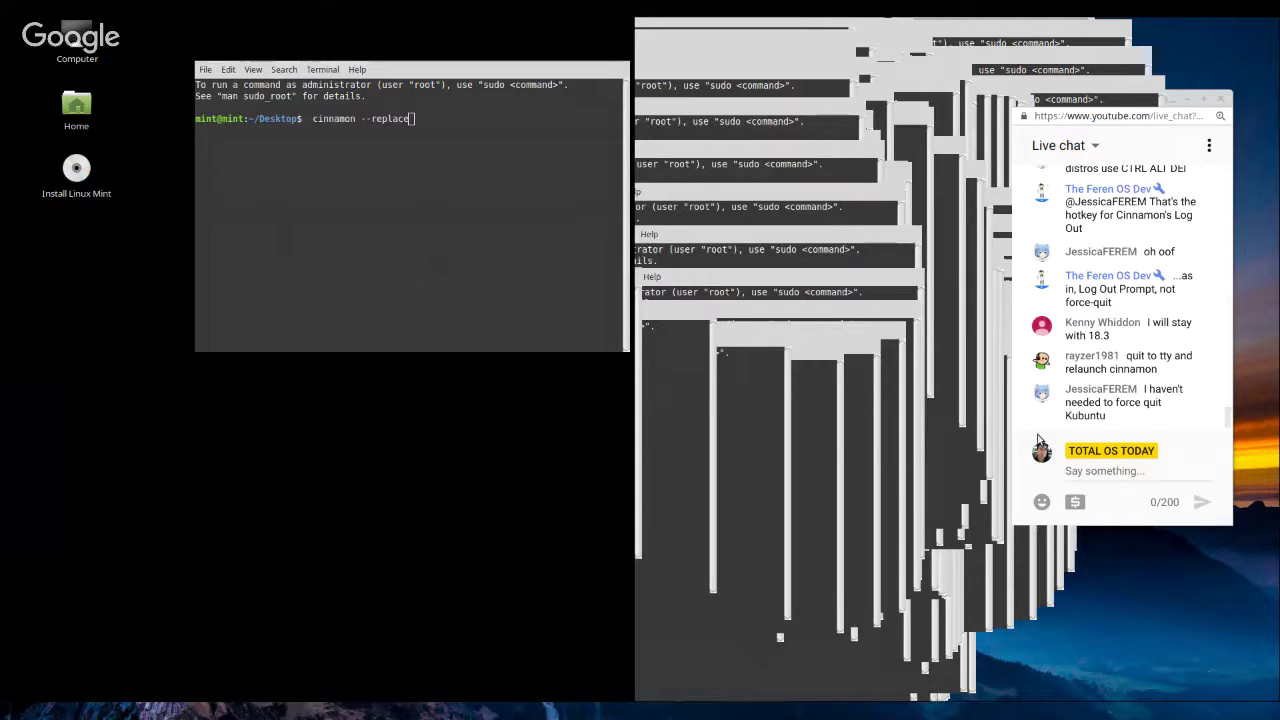
right_click(446, 121)
double_click(446, 119)
click(454, 328)
right_click(2, 6)
click(474, 512)
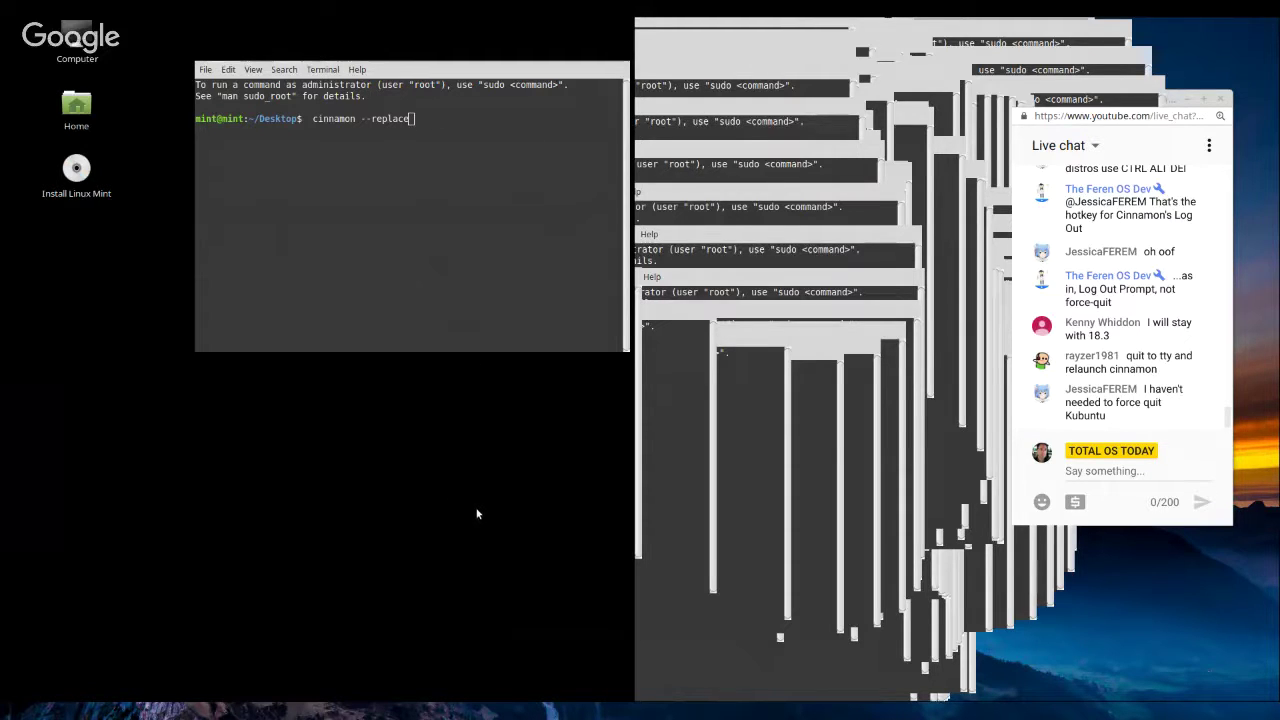